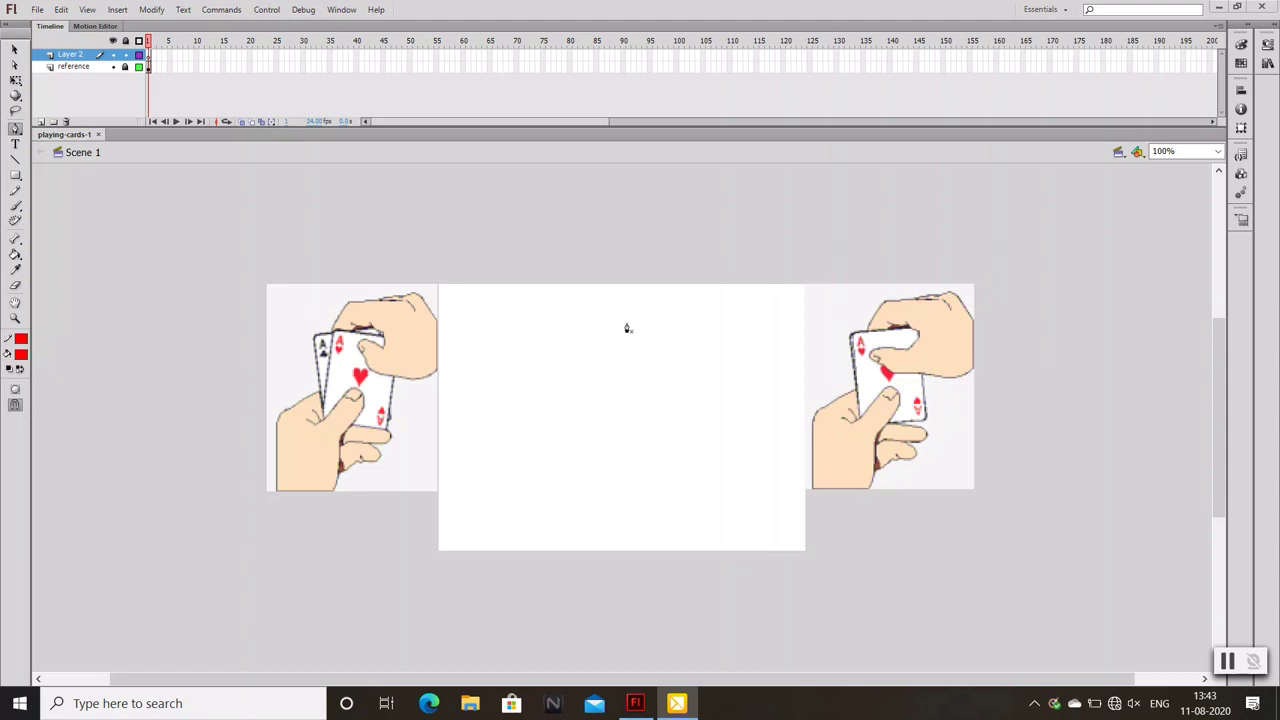
Trace the hand outline with the Pen tool across the knuckles and down the right side
{"action": "left_click", "coordinate": [548, 355]}
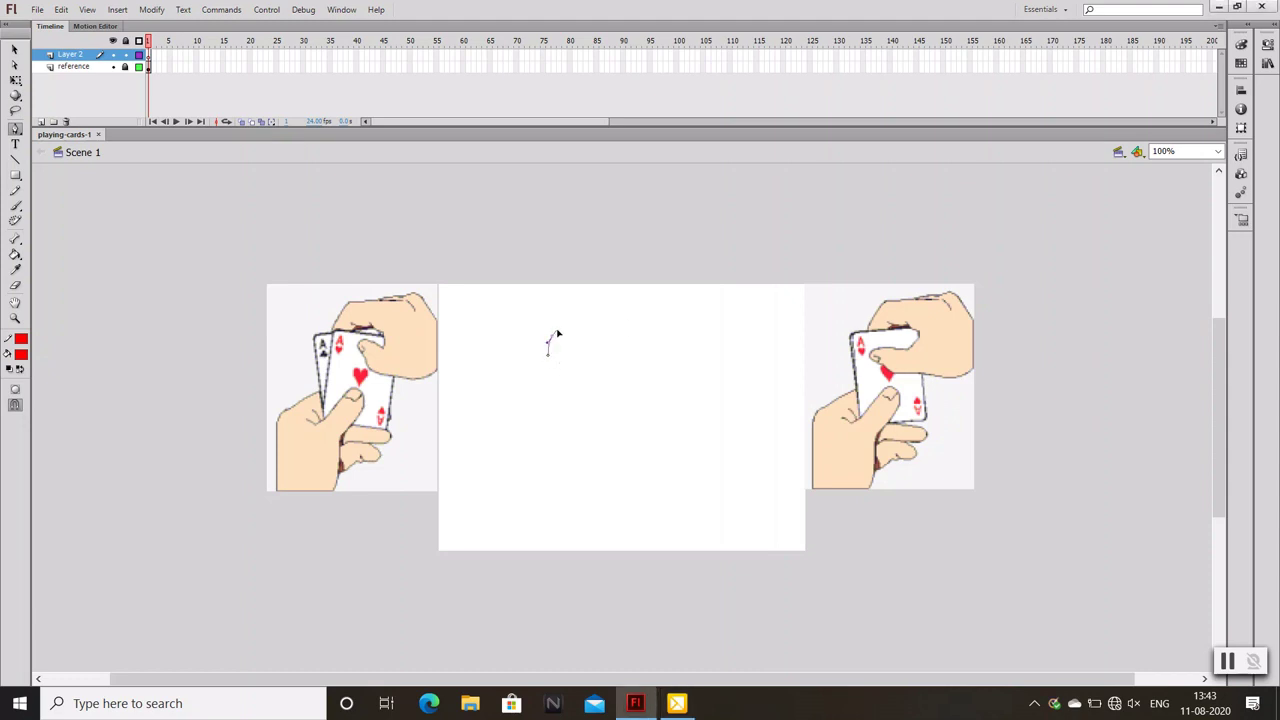
{"action": "left_click", "coordinate": [551, 339]}
{"action": "left_click", "coordinate": [569, 317]}
{"action": "left_click", "coordinate": [598, 316]}
{"action": "left_click", "coordinate": [622, 310]}
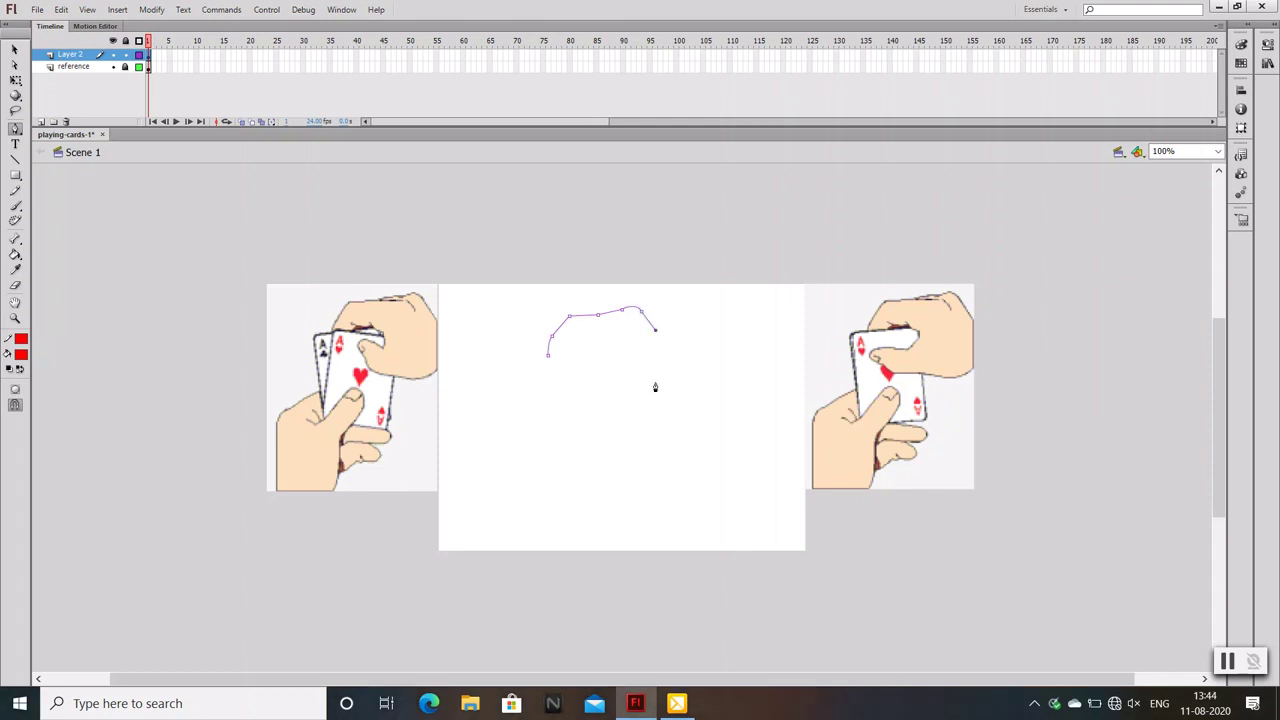
{"action": "left_click", "coordinate": [657, 382]}
{"action": "left_click", "coordinate": [647, 400]}
Redraw the curved bottom edge of the hand outline, undoing misplaced points
{"action": "key", "text": "ctrl+z"}
{"action": "left_click_drag", "start_coordinate": [613, 389], "coordinate": [591, 382]}
{"action": "left_click", "coordinate": [595, 388]}
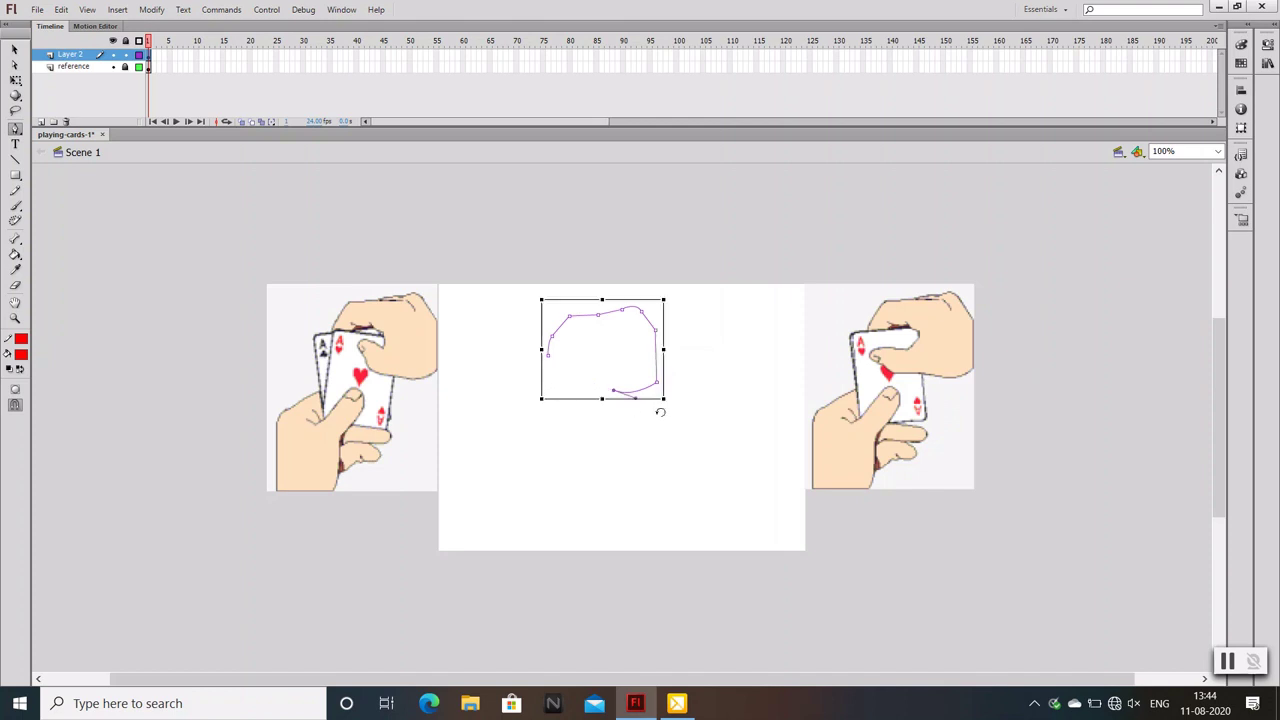
{"action": "key", "text": "ctrl+z"}
{"action": "key", "text": "ctrl+z"}
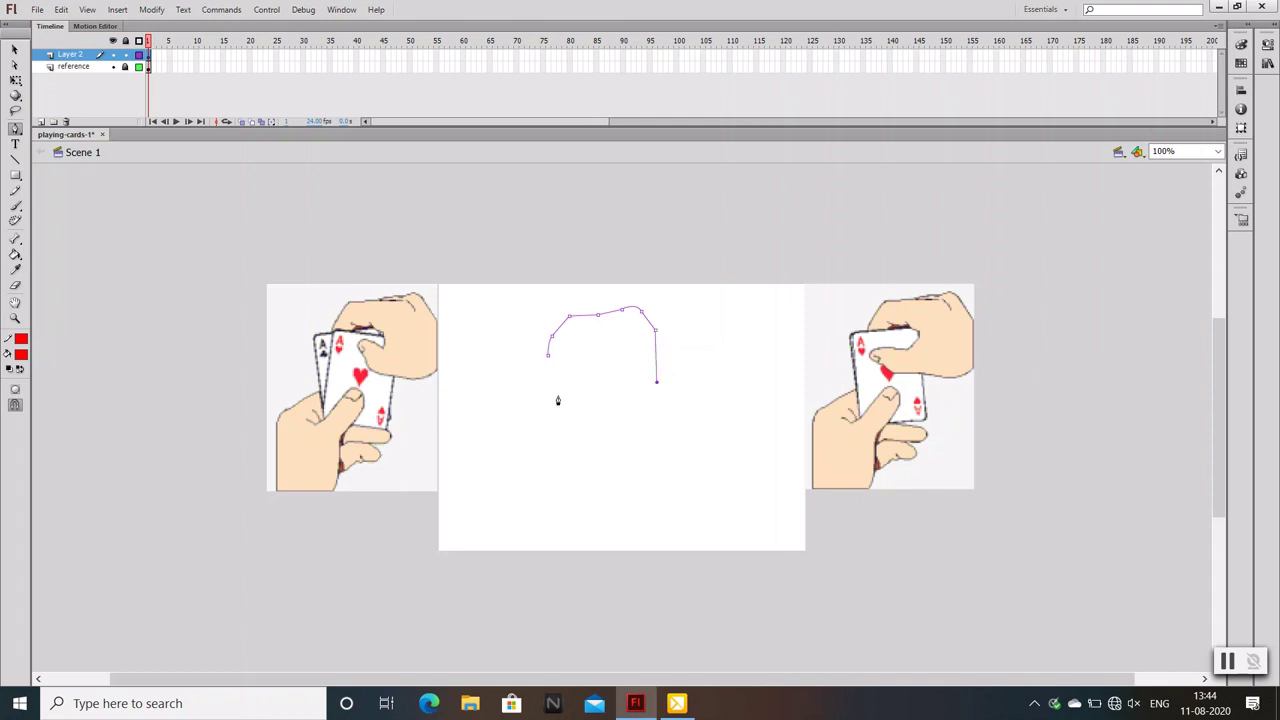
{"action": "left_click_drag", "start_coordinate": [610, 397], "coordinate": [580, 393]}
{"action": "left_click", "coordinate": [587, 393]}
Curve the outline around the finger notch back to its start and finish the path
{"action": "left_click", "coordinate": [520, 376]}
{"action": "key", "text": "ctrl+z"}
{"action": "left_click_drag", "start_coordinate": [584, 375], "coordinate": [590, 366]}
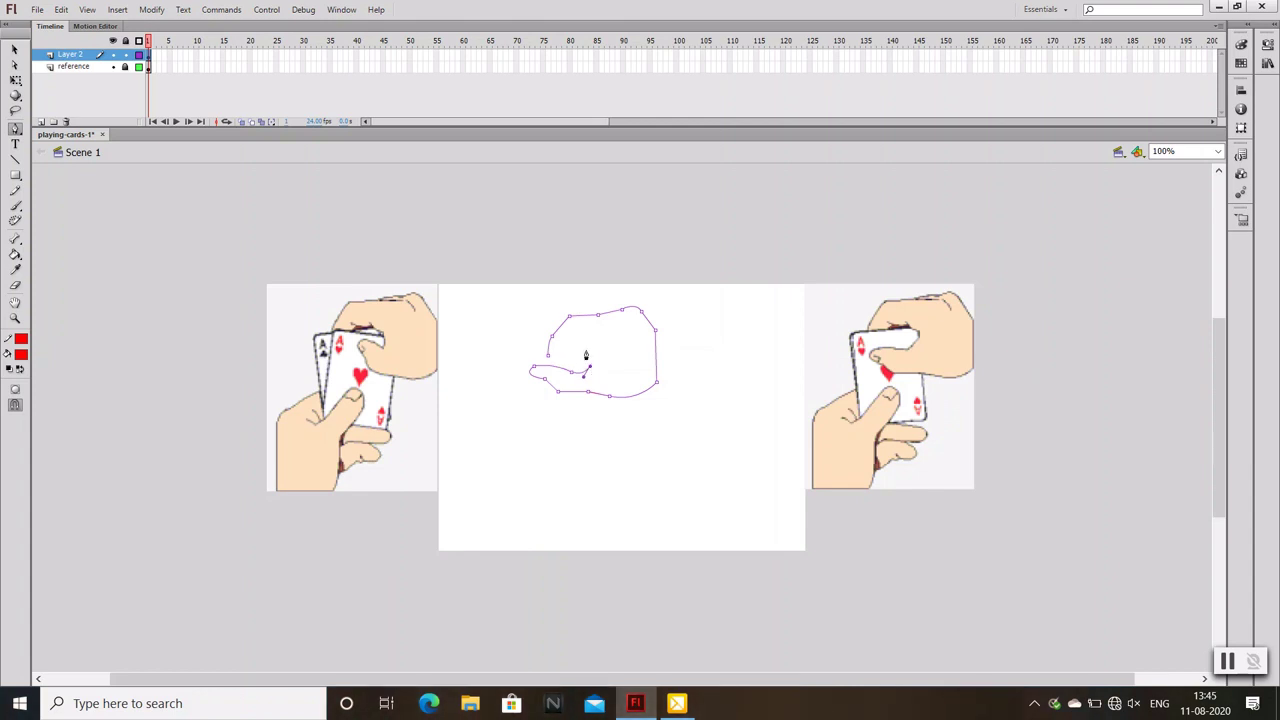
{"action": "left_click", "coordinate": [589, 352]}
{"action": "left_click", "coordinate": [571, 346]}
{"action": "left_click_drag", "start_coordinate": [549, 361], "coordinate": [534, 356]}
{"action": "left_click", "coordinate": [14, 50]}
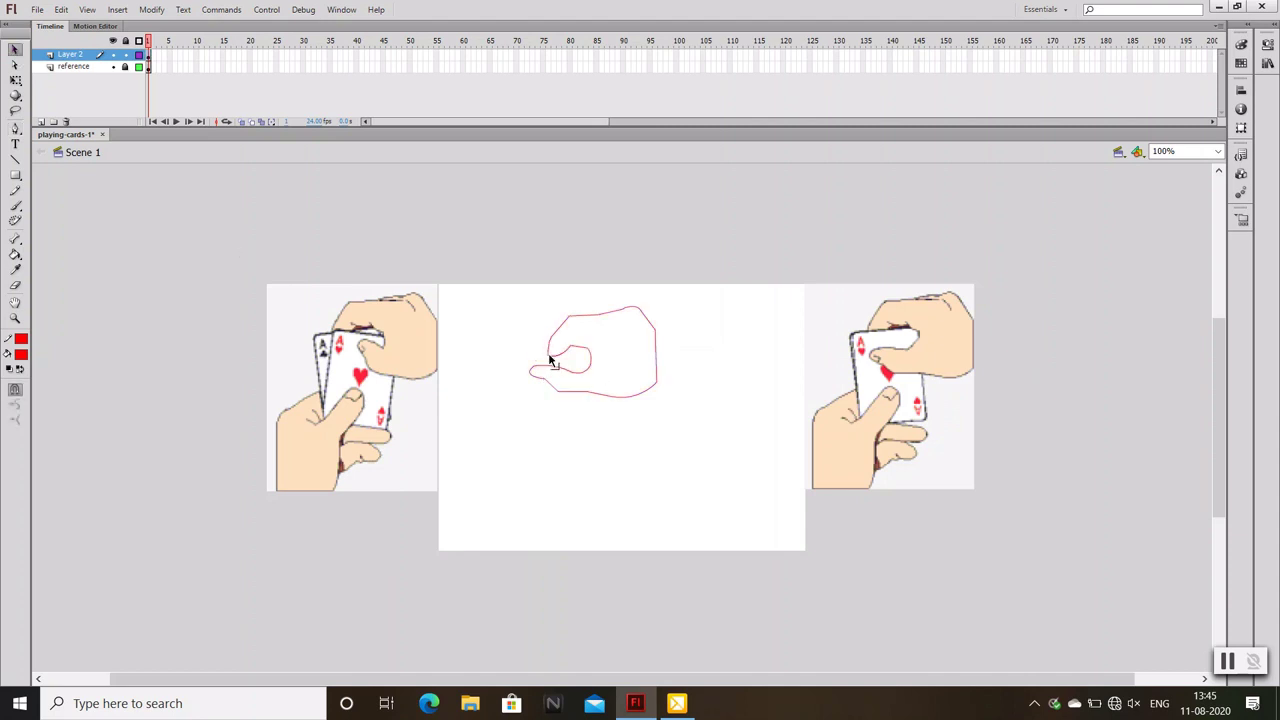
Smooth the thumb curve by dragging it with the Selection tool
{"action": "left_click", "coordinate": [549, 360]}
{"action": "left_click_drag", "start_coordinate": [549, 360], "coordinate": [558, 360]}
{"action": "left_click", "coordinate": [557, 358]}
{"action": "left_click_drag", "start_coordinate": [553, 348], "coordinate": [562, 358]}
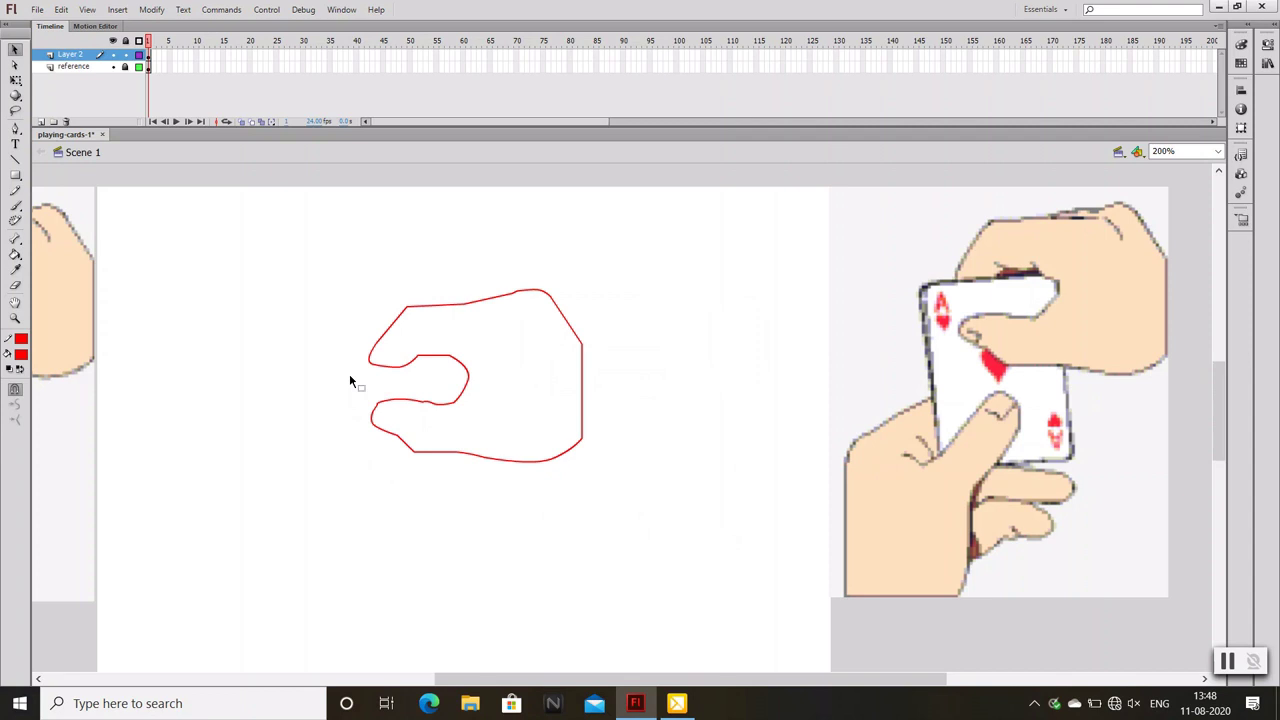
Fill the hand outline with peach skin colour using the Paint Bucket
{"action": "left_click", "coordinate": [15, 270]}
{"action": "left_click", "coordinate": [1123, 288]}
{"action": "left_click", "coordinate": [557, 358]}
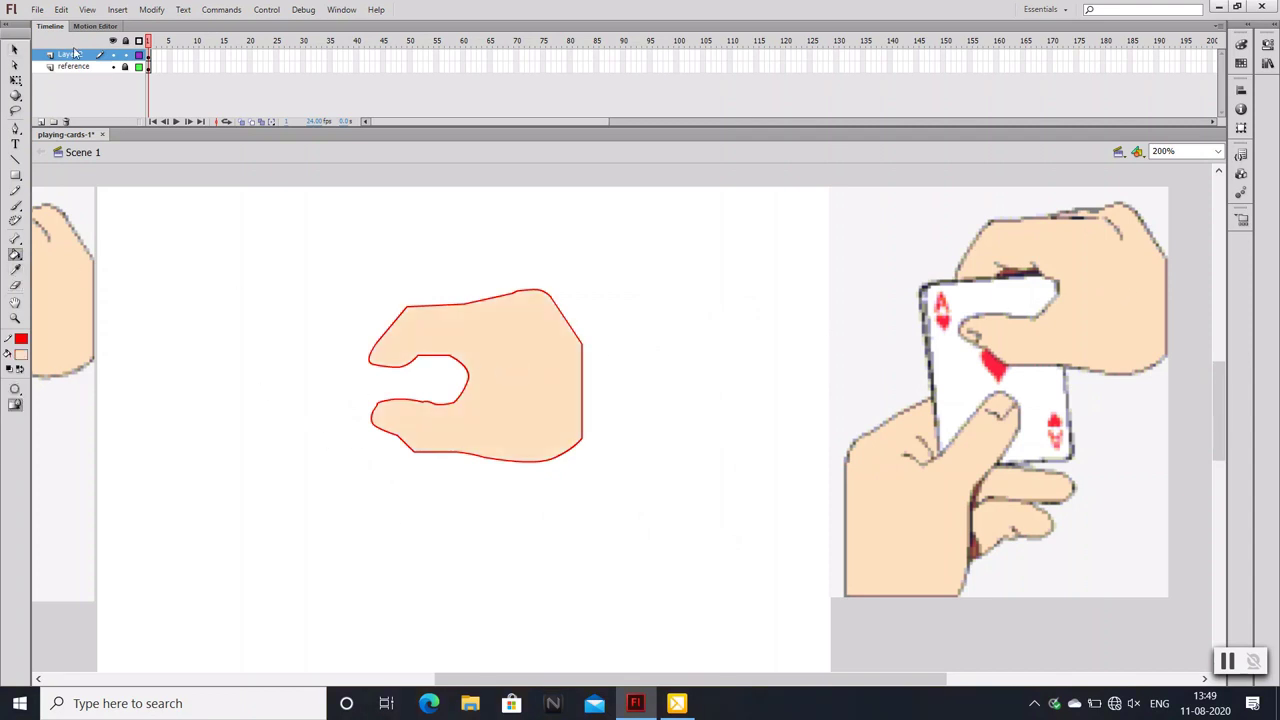
Set the hand's outline stroke colour to black
{"action": "left_click", "coordinate": [75, 54]}
{"action": "left_click", "coordinate": [22, 340]}
{"action": "left_click", "coordinate": [46, 369]}
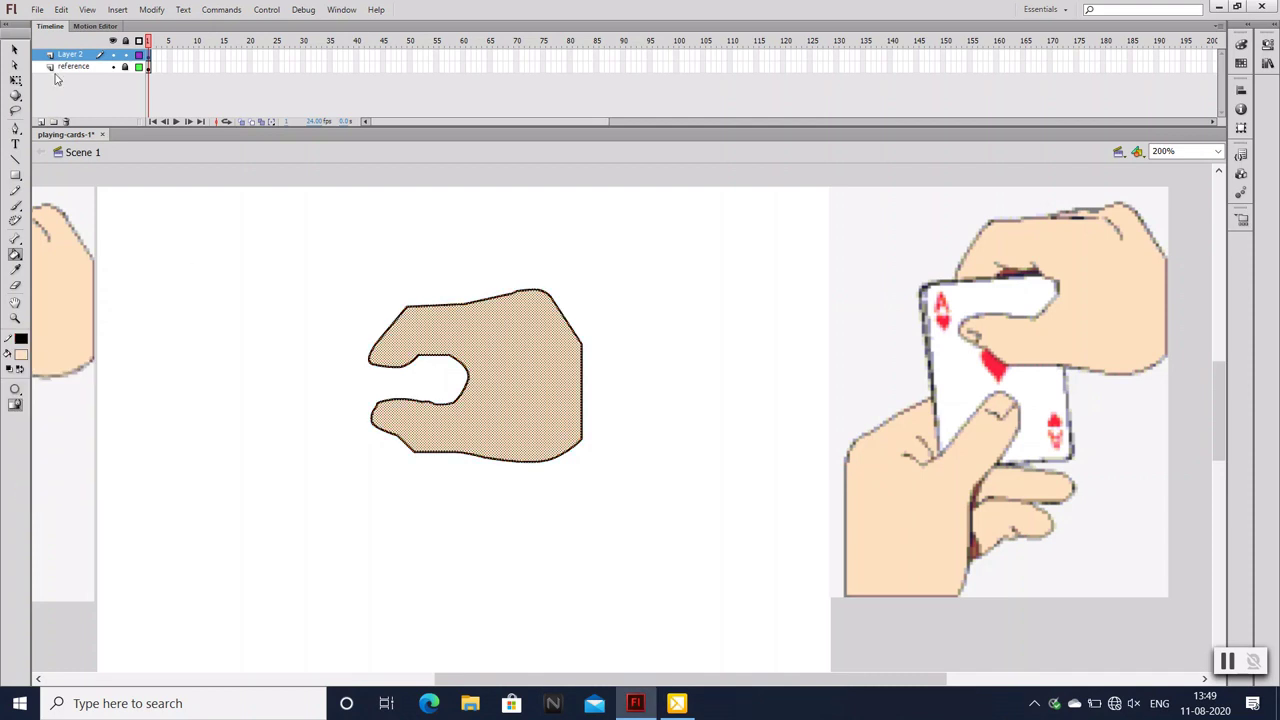
{"action": "left_click", "coordinate": [15, 49]}
{"action": "left_click", "coordinate": [281, 297]}
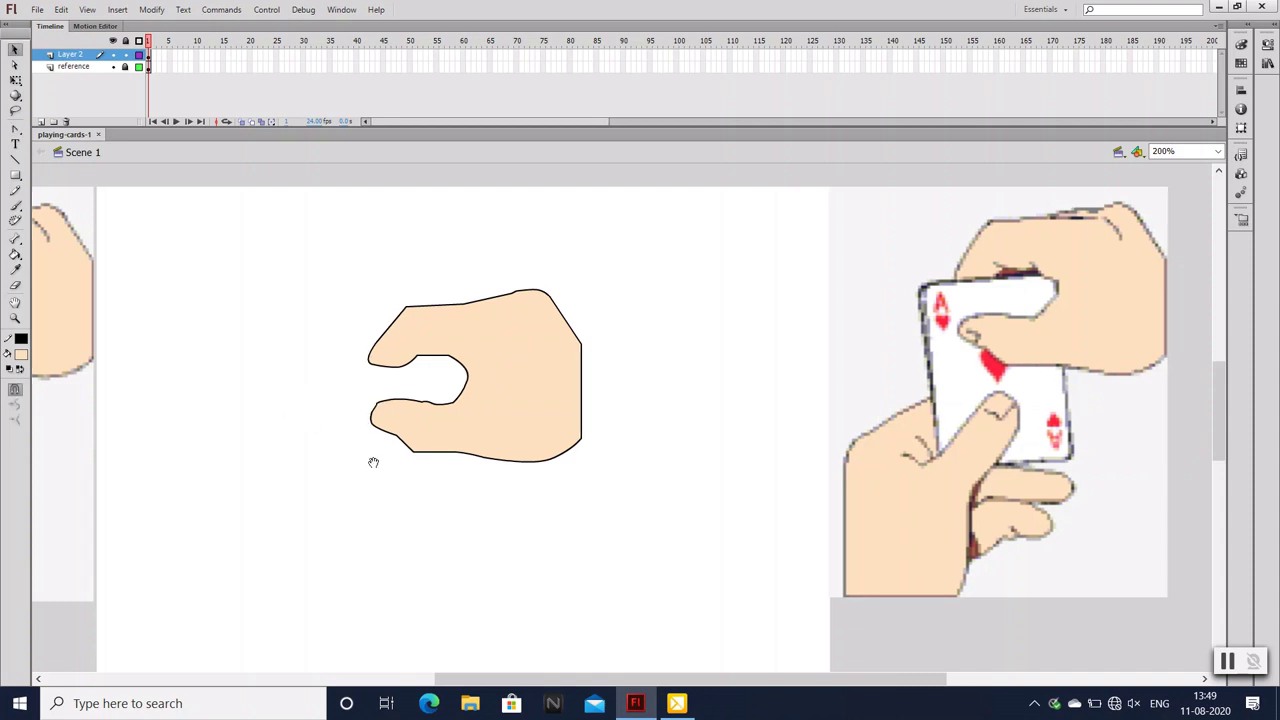
Cut the hand's lower finger and paste it in place on a new layer
{"action": "mouse_move", "coordinate": [371, 460]}
{"action": "left_mouse_down"}
{"action": "mouse_move", "coordinate": [503, 454]}
{"action": "mouse_move", "coordinate": [408, 443]}
{"action": "mouse_move", "coordinate": [554, 434]}
{"action": "mouse_move", "coordinate": [477, 431]}
{"action": "mouse_move", "coordinate": [491, 431]}
{"action": "left_mouse_up"}
{"action": "left_click_drag", "start_coordinate": [451, 357], "coordinate": [587, 458]}
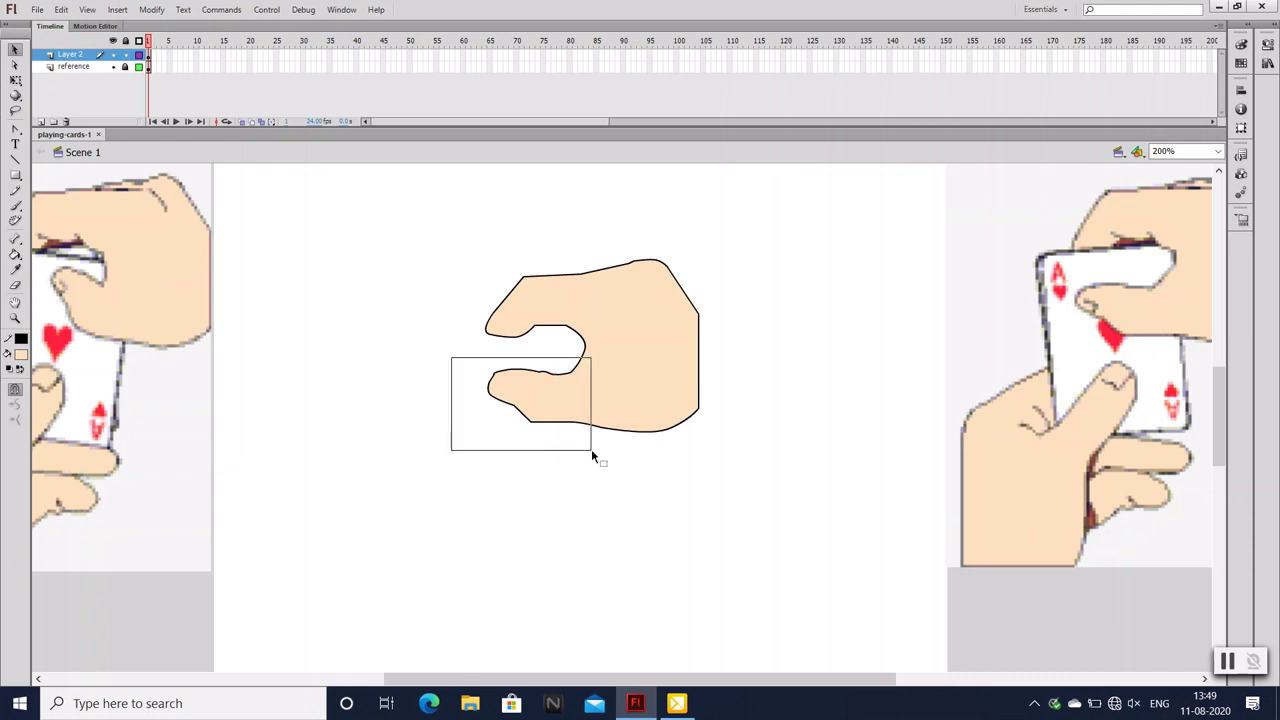
{"action": "left_click_drag", "start_coordinate": [587, 457], "coordinate": [638, 450]}
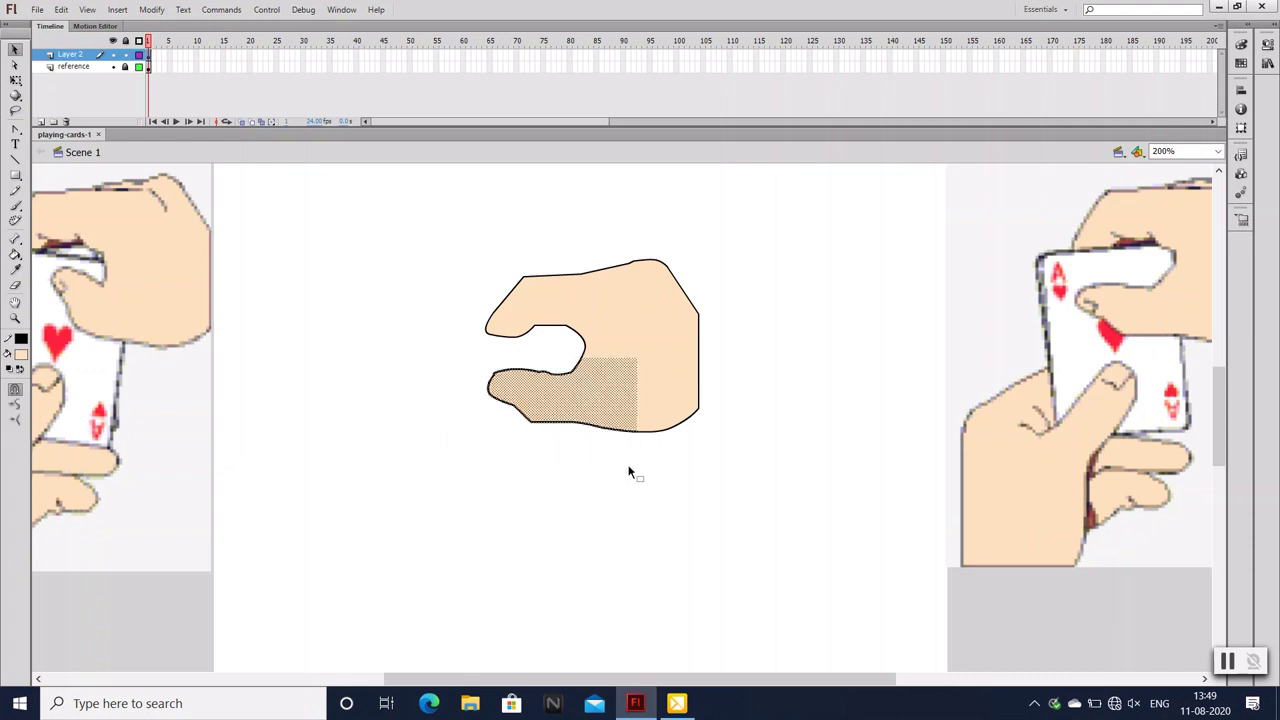
{"action": "key", "text": "Delete"}
{"action": "left_click", "coordinate": [41, 121]}
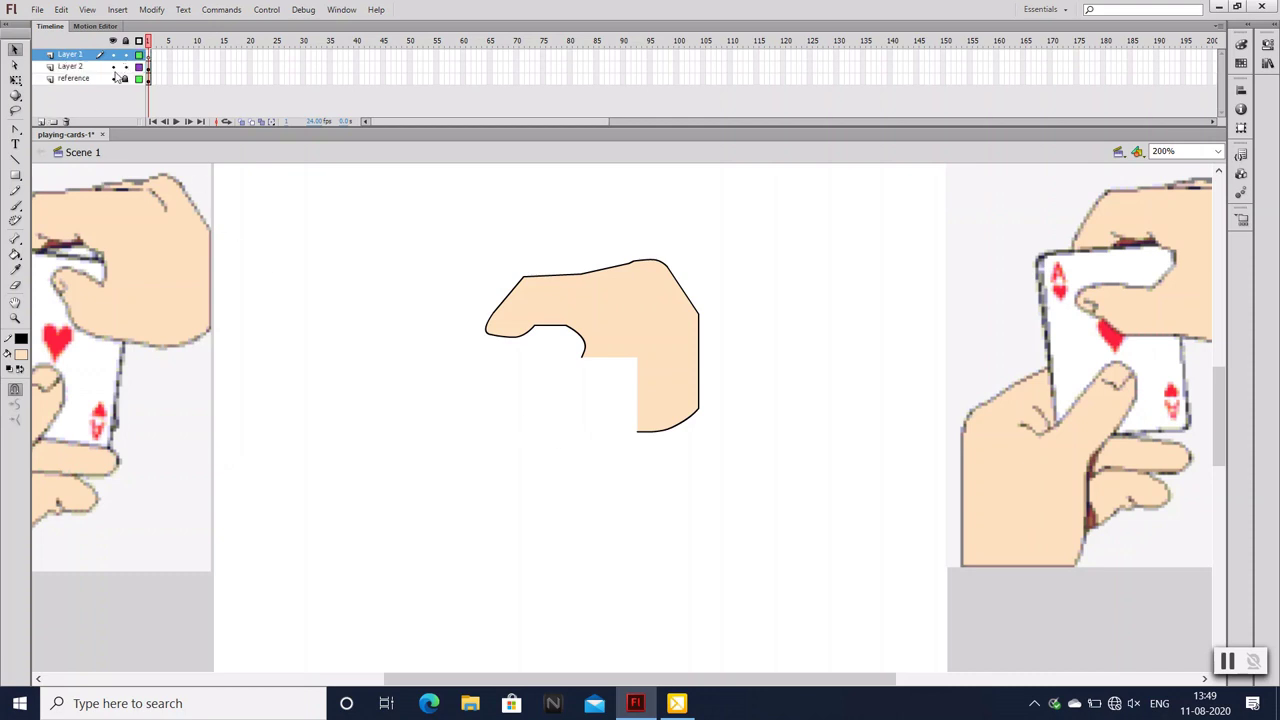
{"action": "key", "text": "ctrl+shift+v"}
{"action": "left_click", "coordinate": [388, 428]}
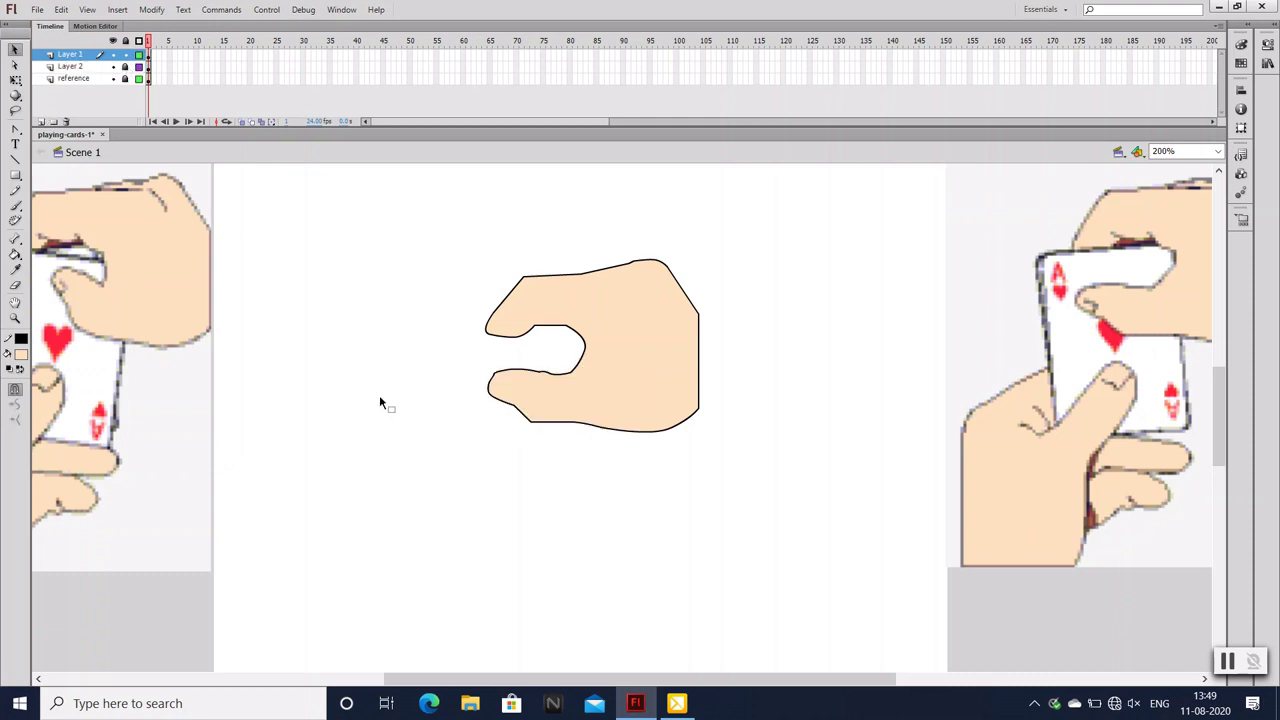
Rename the layers 'thumb' and 'hand', add another layer, and show the drawing as outlines
{"action": "double_click", "coordinate": [70, 54]}
{"action": "type", "text": "thumb"}
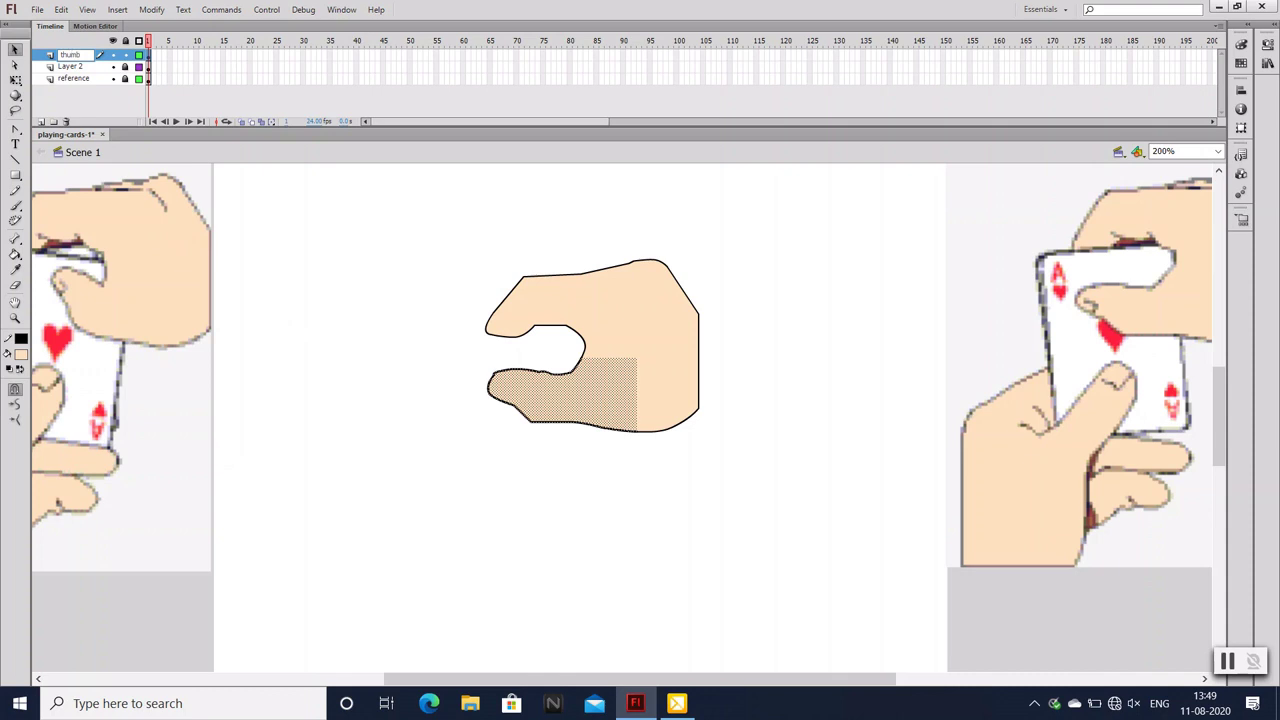
{"action": "key", "text": "Return"}
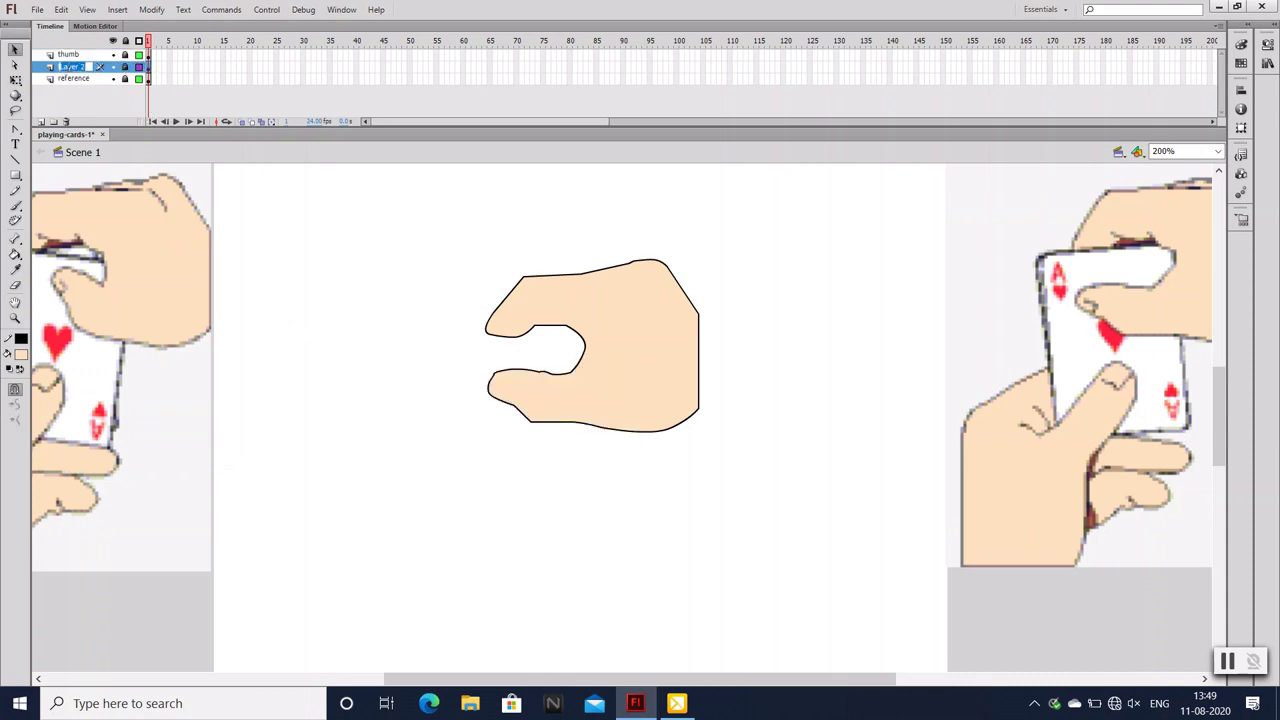
{"action": "double_click", "coordinate": [70, 67]}
{"action": "type", "text": "hand"}
{"action": "key", "text": "Return"}
{"action": "left_click", "coordinate": [41, 121]}
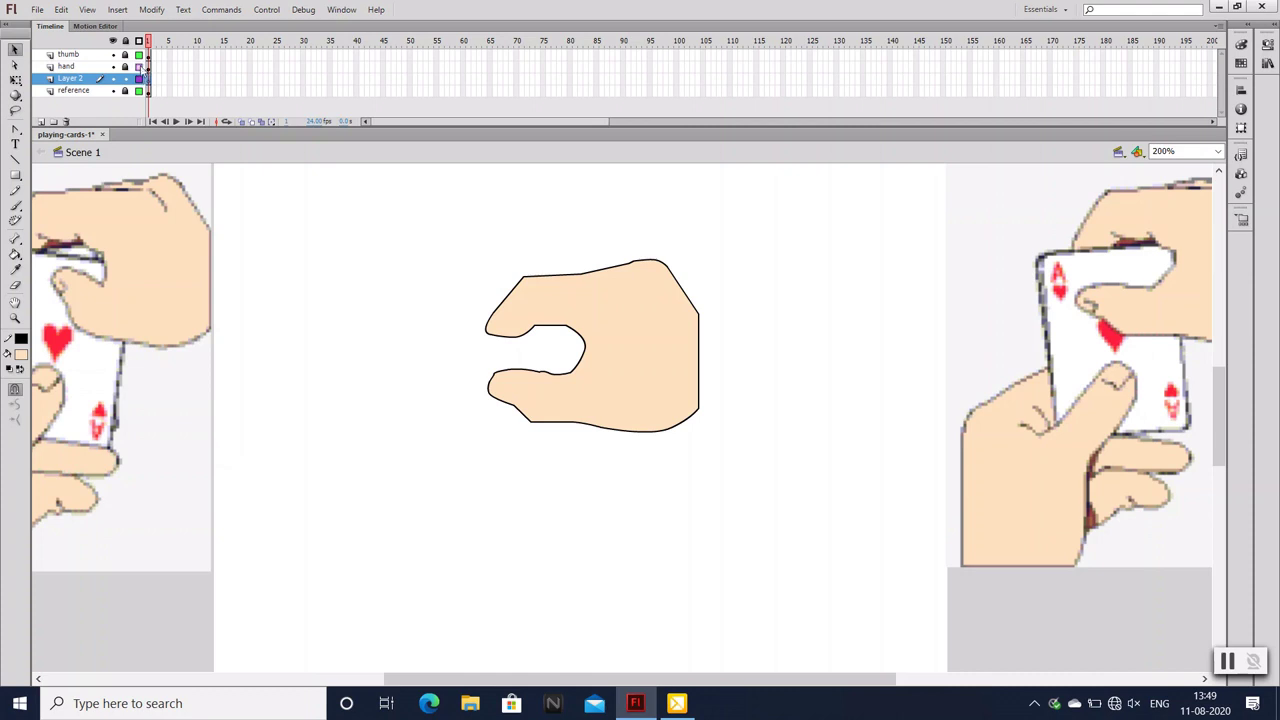
{"action": "left_click", "coordinate": [139, 66]}
Draw a rounded-corner rectangle right of the hand and fill it light grey
{"action": "key", "text": "p"}
{"action": "mouse_move", "coordinate": [340, 417]}
{"action": "left_mouse_down"}
{"action": "mouse_move", "coordinate": [243, 397]}
{"action": "mouse_move", "coordinate": [282, 401]}
{"action": "left_mouse_up"}
{"action": "key", "text": "r"}
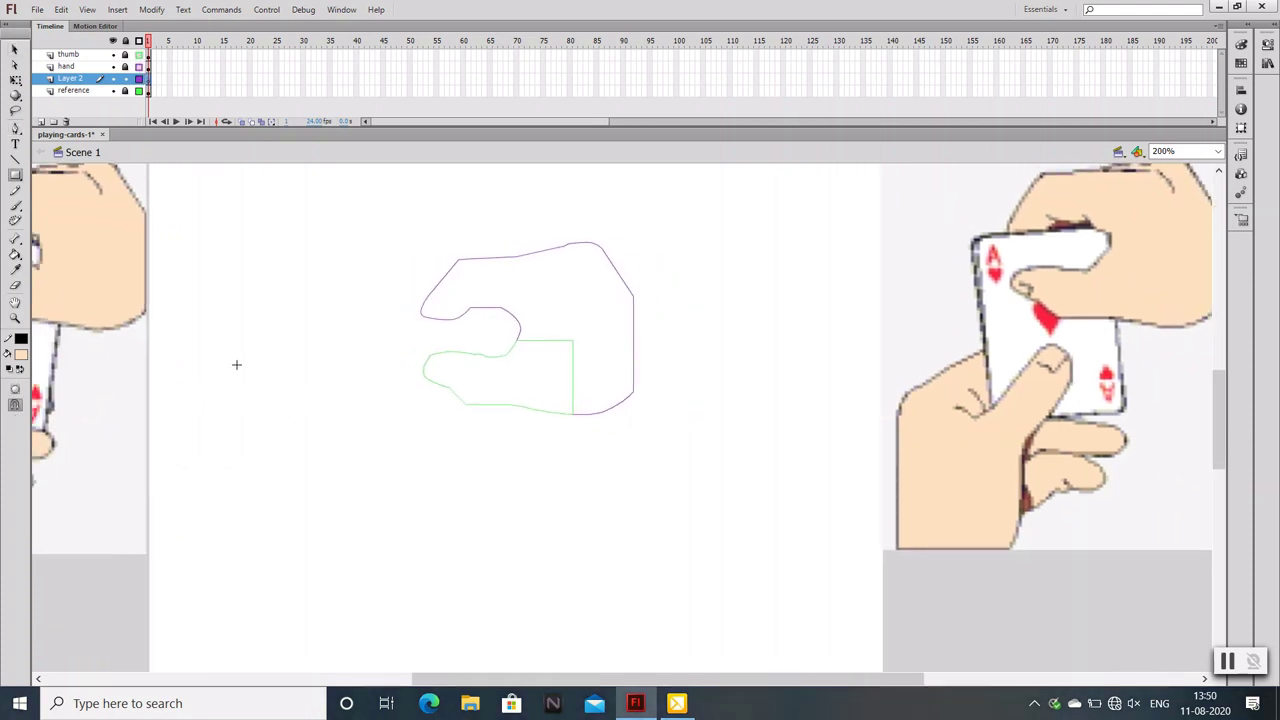
{"action": "left_click", "coordinate": [1268, 45]}
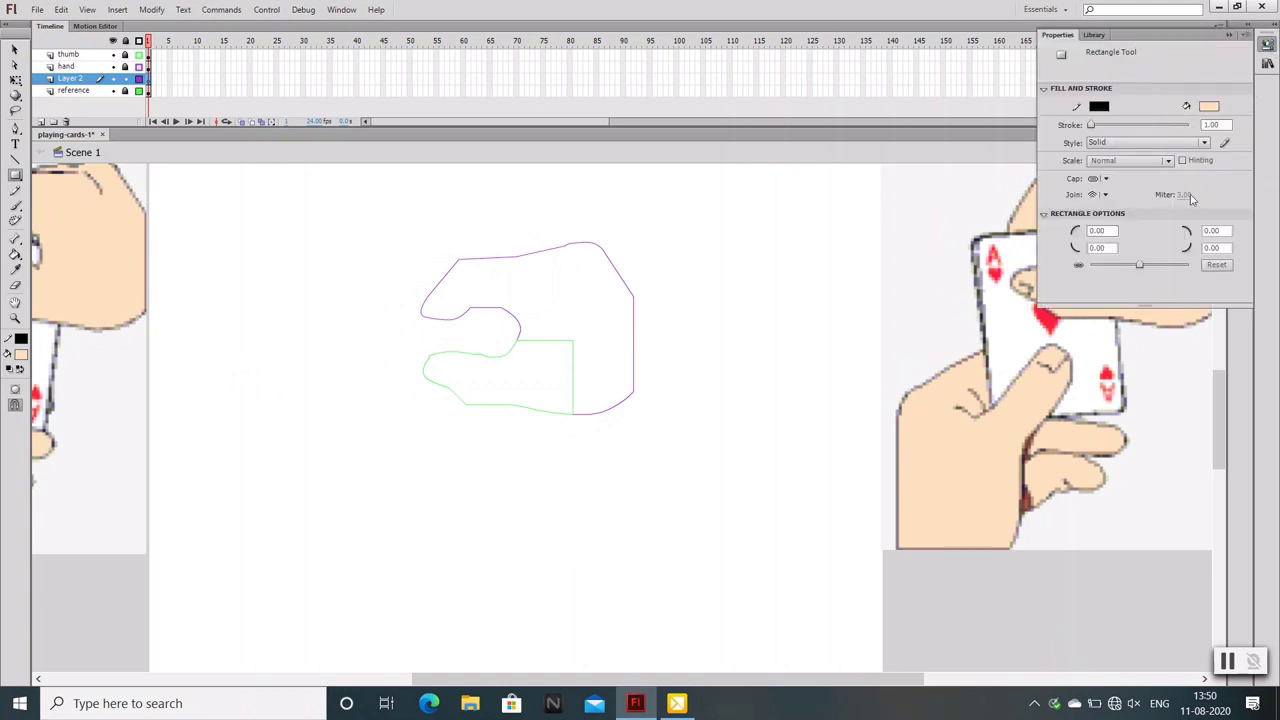
{"action": "left_click_drag", "start_coordinate": [1139, 265], "coordinate": [1145, 268]}
{"action": "left_click_drag", "start_coordinate": [676, 335], "coordinate": [815, 528]}
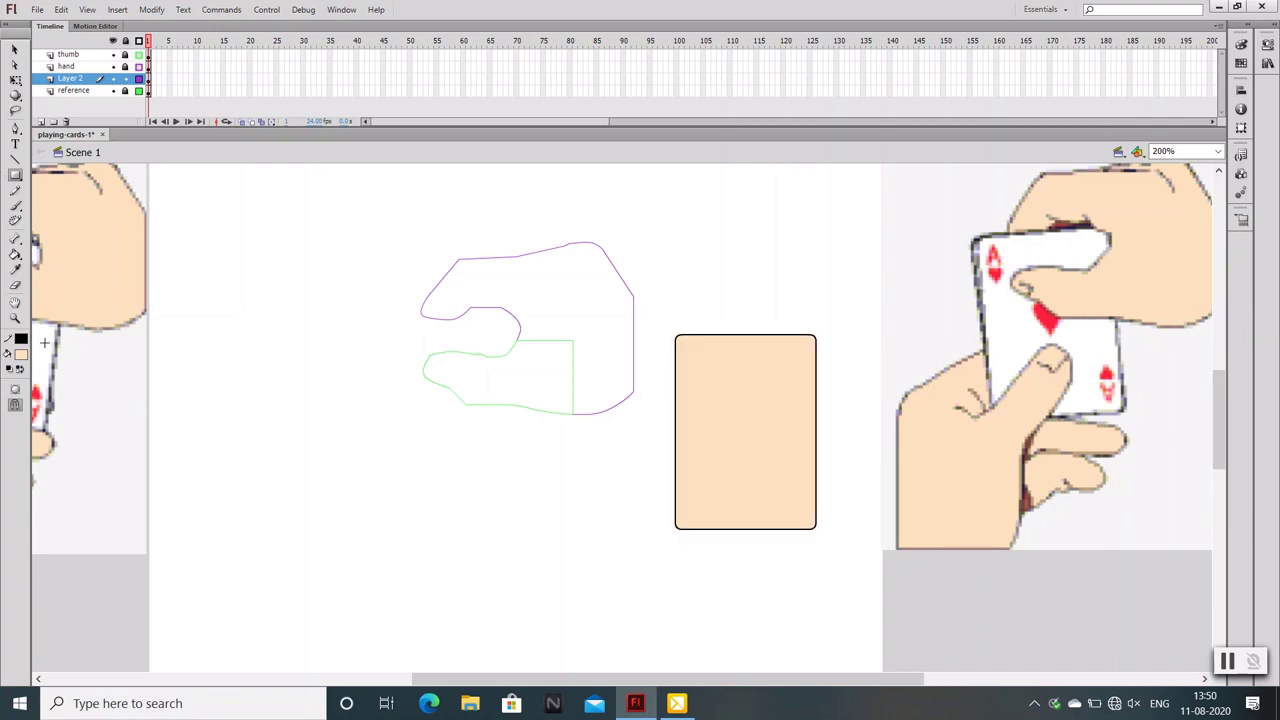
{"action": "left_click", "coordinate": [21, 356]}
{"action": "left_click", "coordinate": [37, 412]}
{"action": "left_click", "coordinate": [15, 254]}
{"action": "left_click", "coordinate": [776, 454]}
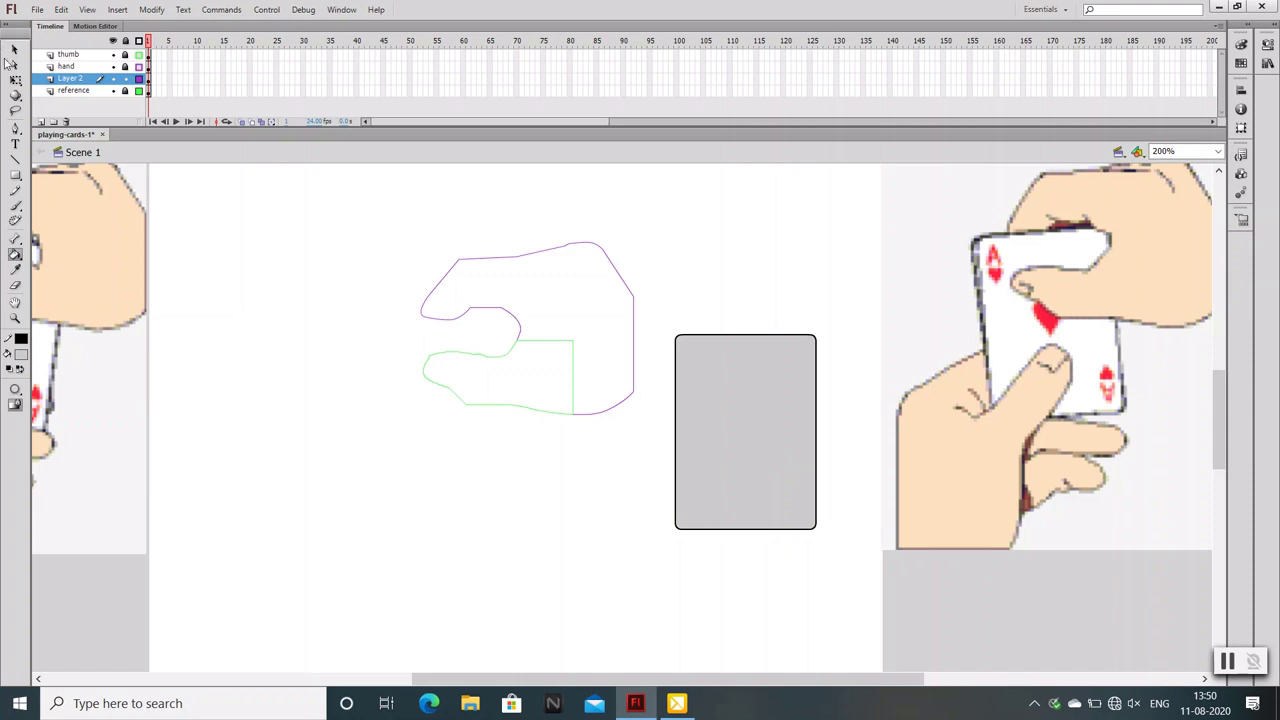
Move the grey card under the hand, tilt it slightly clockwise and stretch it taller
{"action": "left_click", "coordinate": [14, 50]}
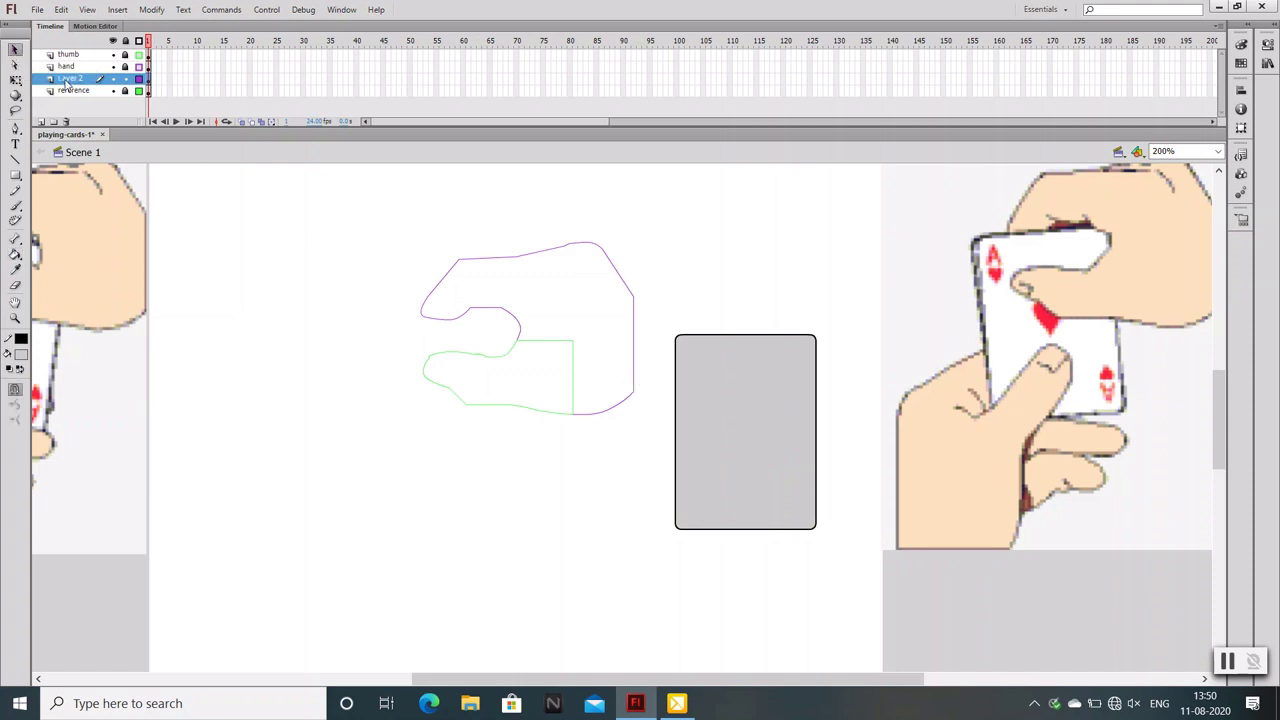
{"action": "left_click", "coordinate": [718, 420]}
{"action": "left_click_drag", "start_coordinate": [714, 414], "coordinate": [453, 380]}
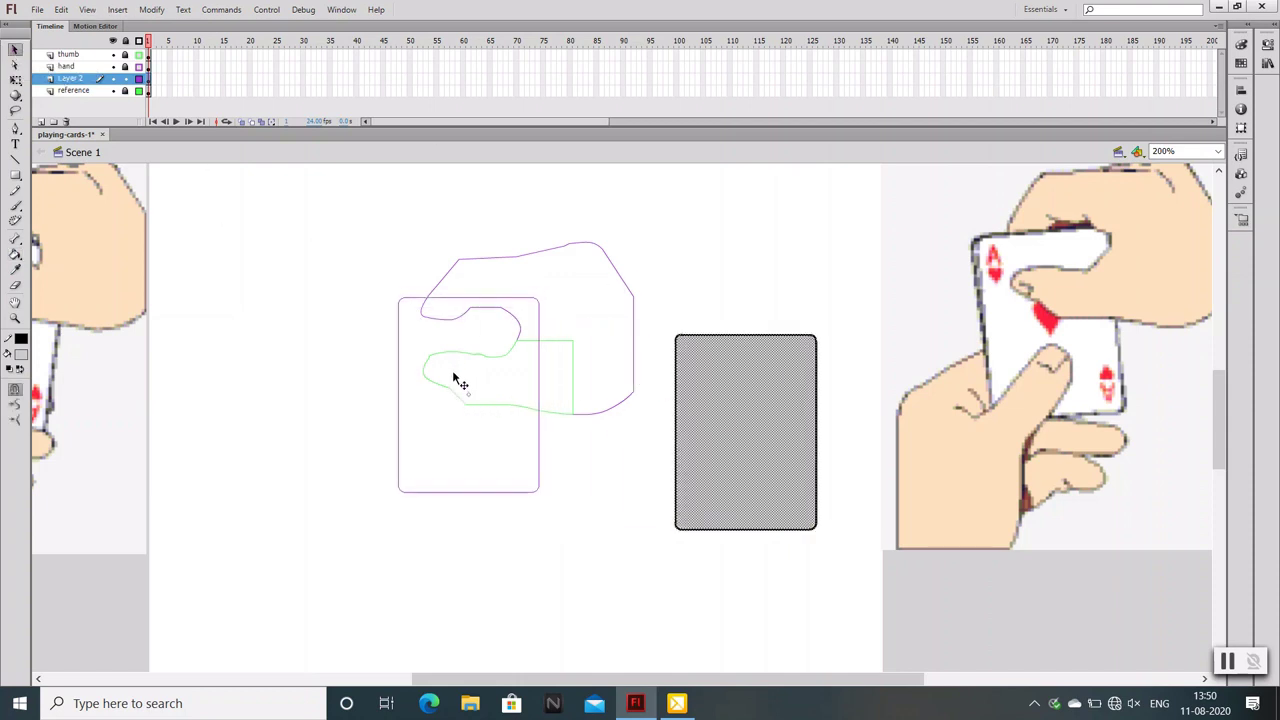
{"action": "left_click_drag", "start_coordinate": [452, 379], "coordinate": [443, 374]}
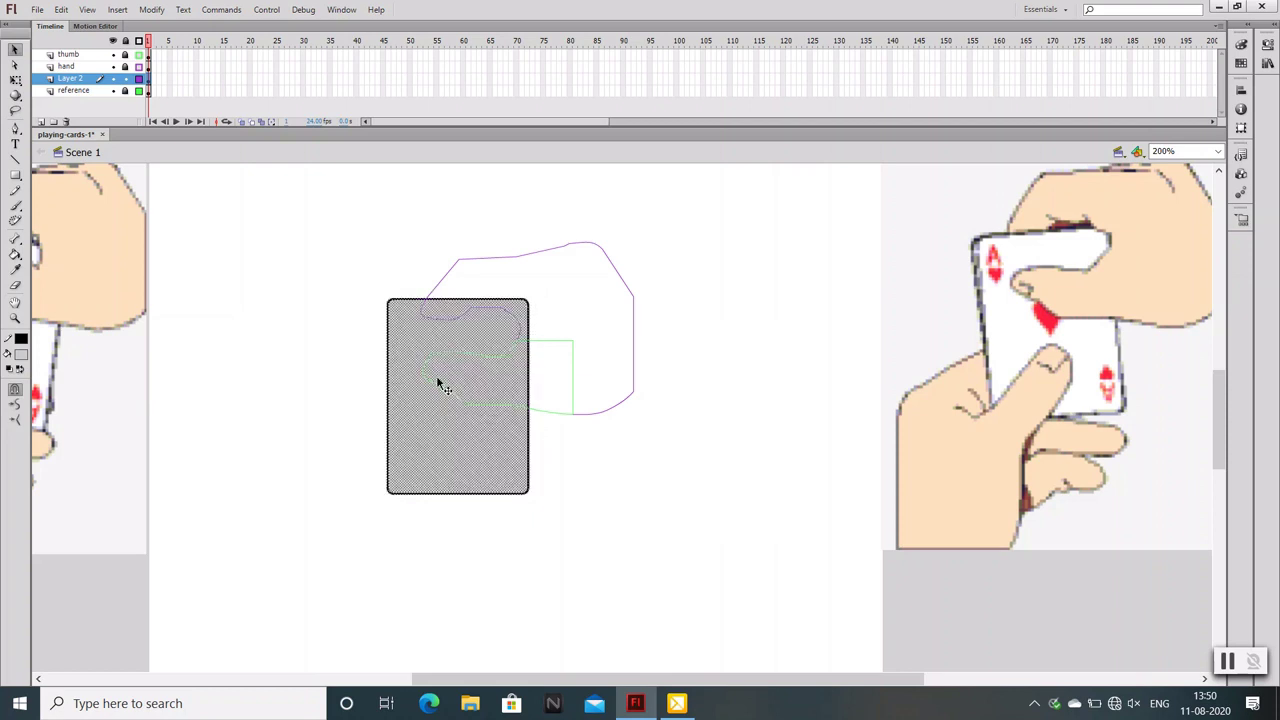
{"action": "key", "text": "q"}
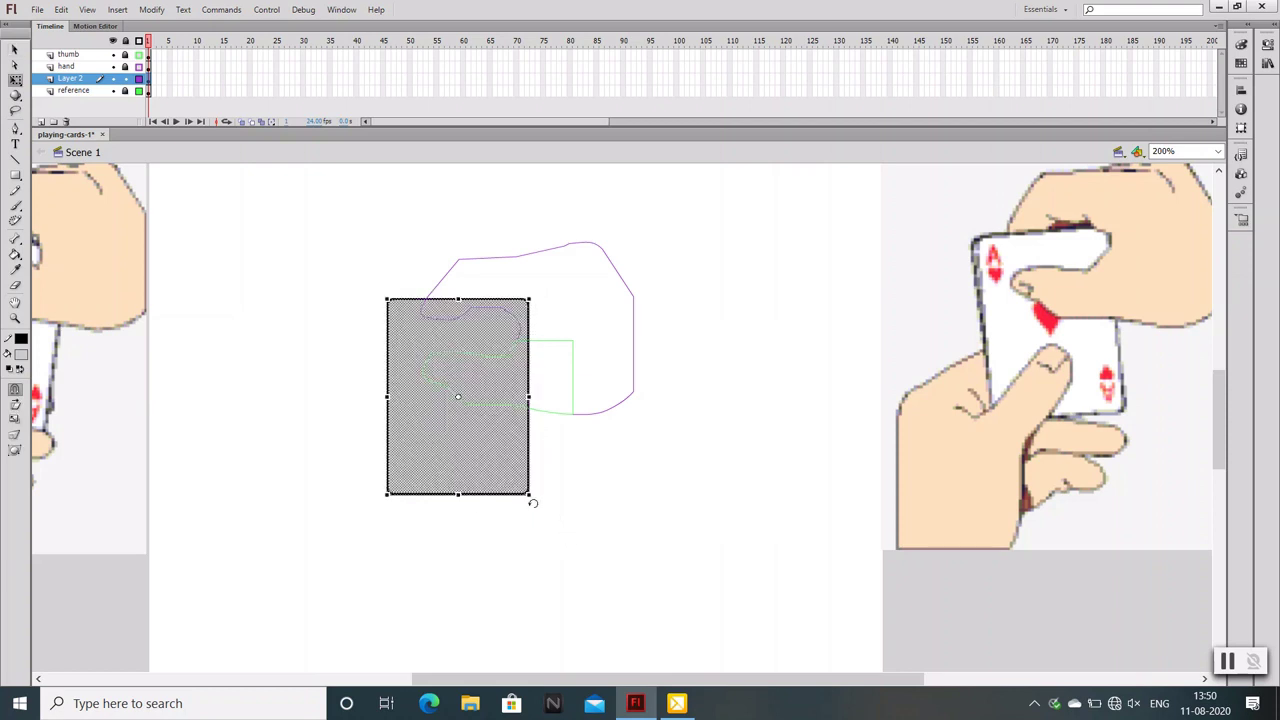
{"action": "left_click_drag", "start_coordinate": [533, 503], "coordinate": [545, 503]}
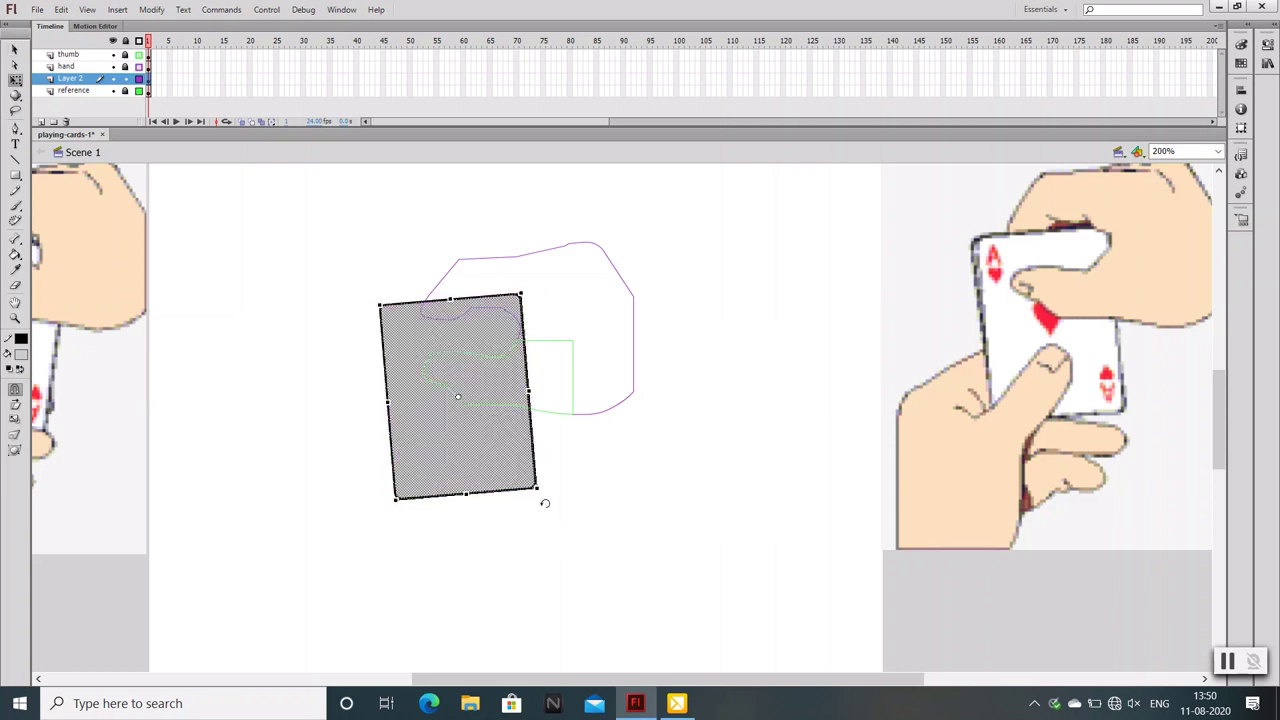
{"action": "key", "text": "Right"}
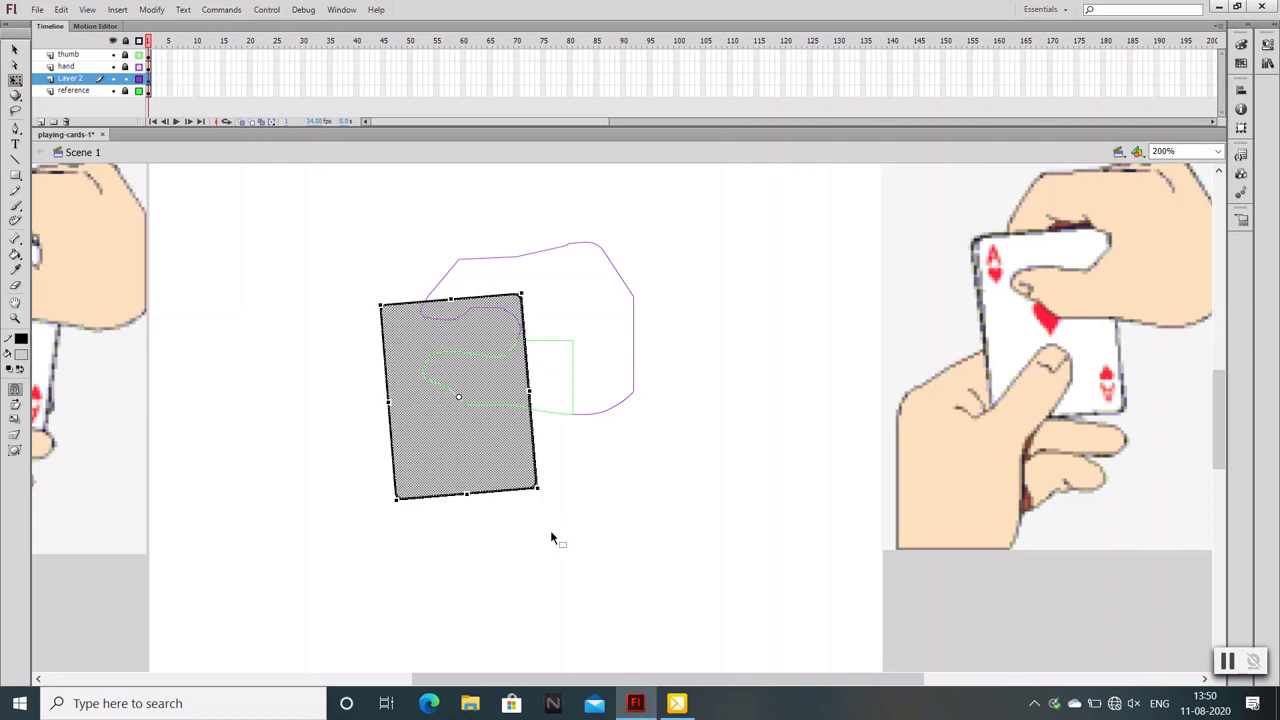
{"action": "key", "text": "Right"}
{"action": "left_click_drag", "start_coordinate": [467, 494], "coordinate": [467, 504]}
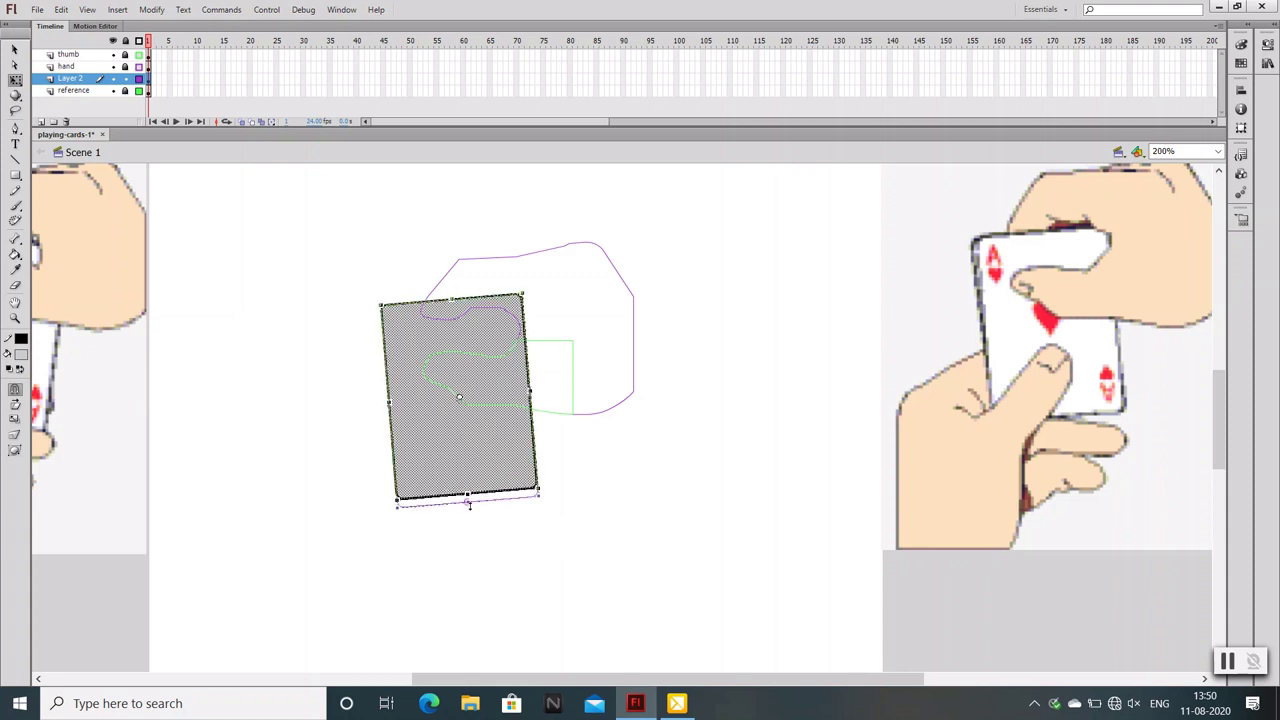
{"action": "left_click", "coordinate": [586, 523]}
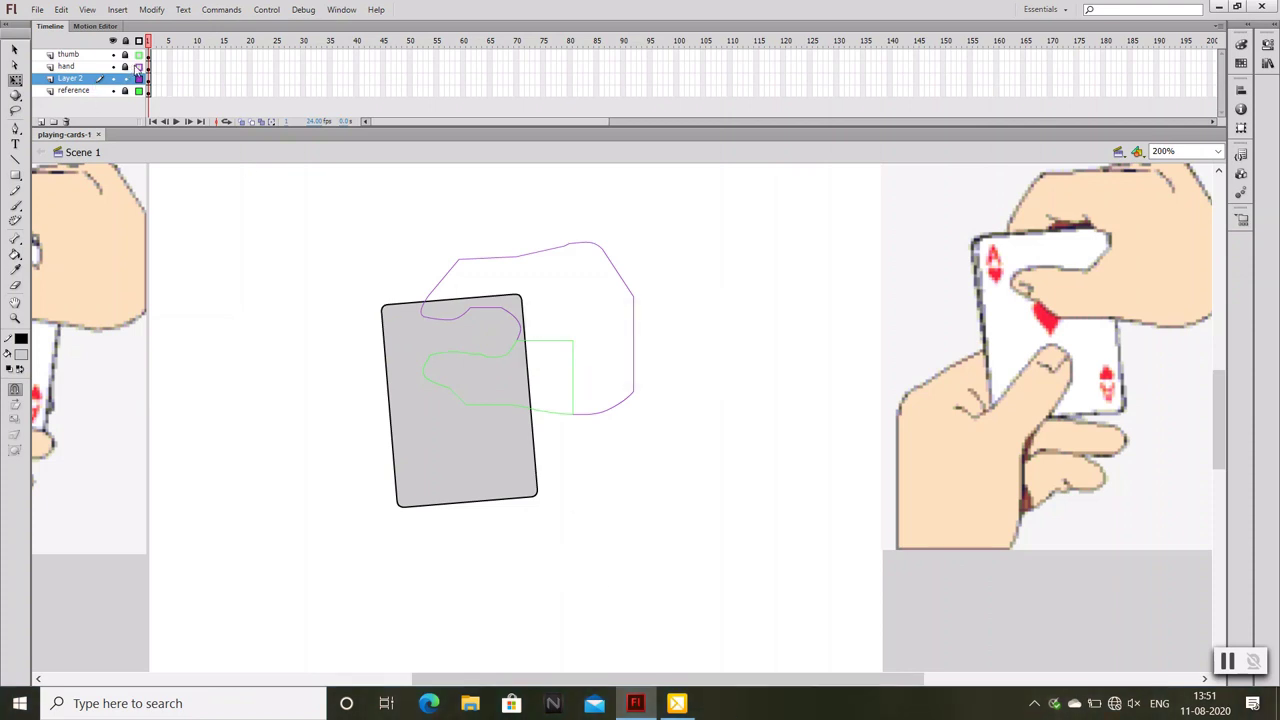
Restore the filled hand and thumb view, nudge the grey card lower, and lock Layer 2
{"action": "left_click", "coordinate": [138, 53]}
{"action": "left_click", "coordinate": [138, 66]}
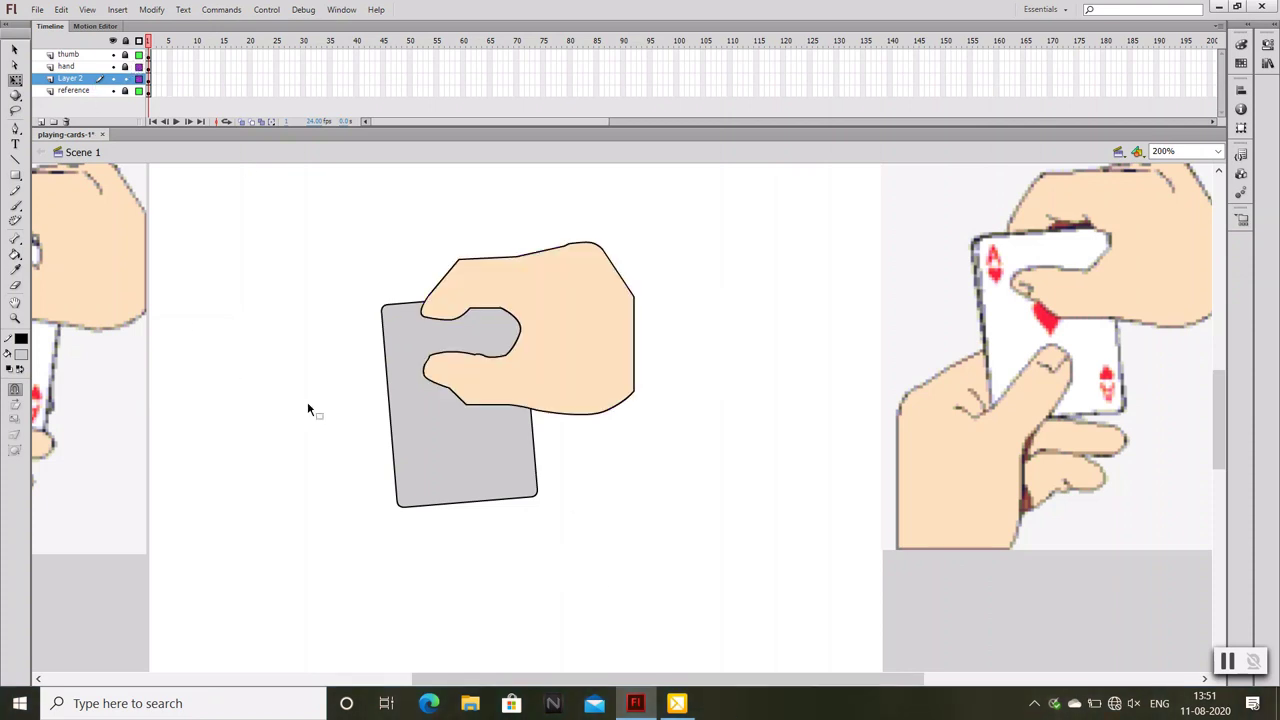
{"action": "left_click", "coordinate": [418, 357]}
{"action": "key", "text": "Down"}
{"action": "key", "text": "Down"}
{"action": "key", "text": "Down"}
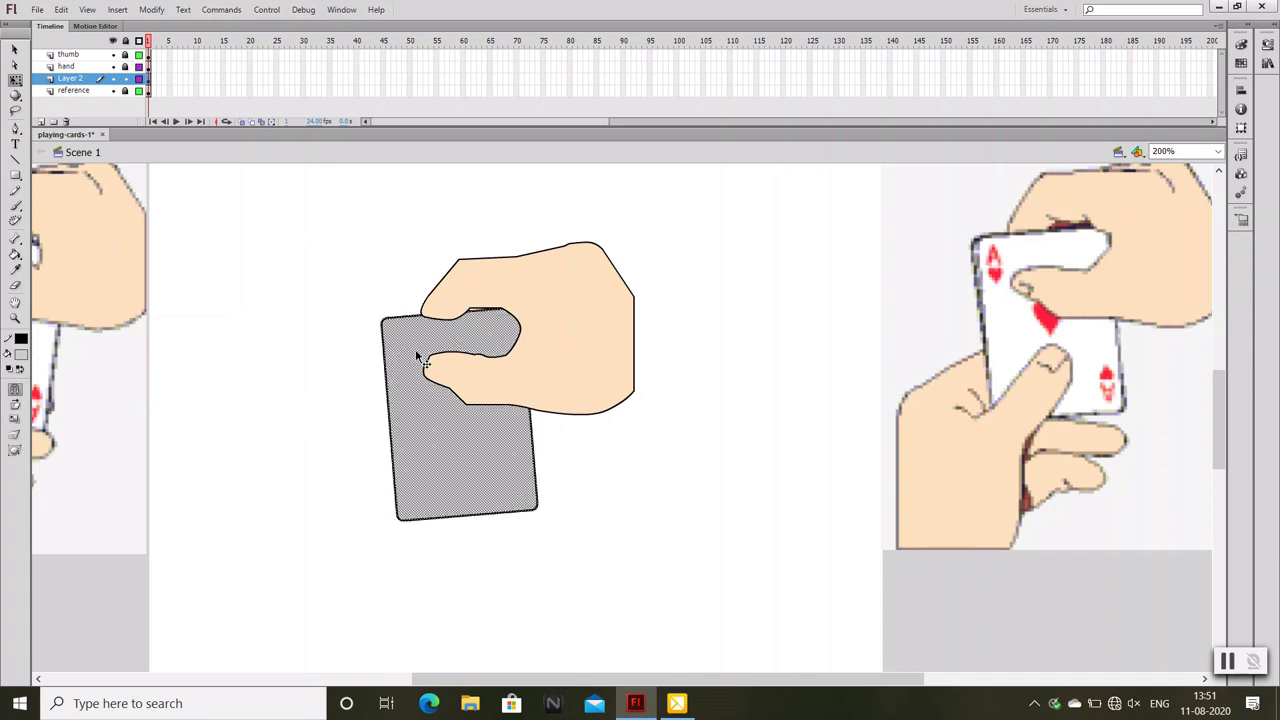
{"action": "key", "text": "Up"}
{"action": "key", "text": "Up"}
{"action": "key", "text": "Up"}
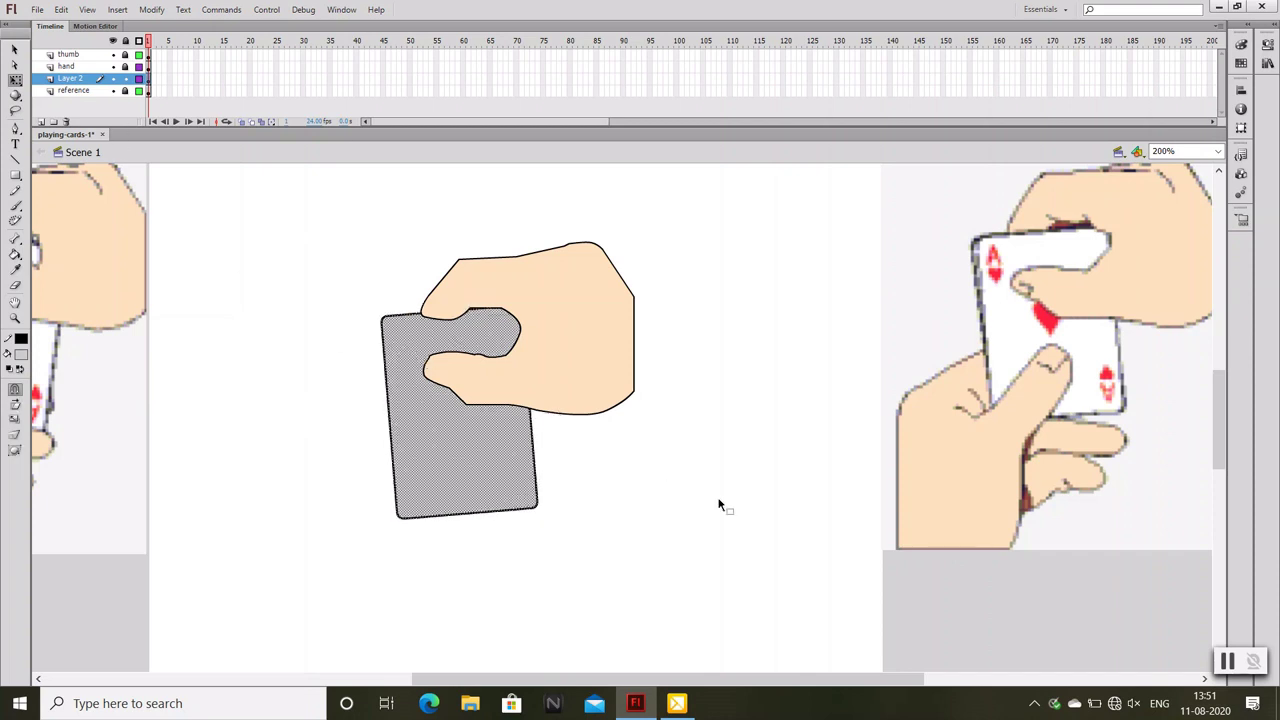
{"action": "key", "text": "Down"}
{"action": "key", "text": "Down"}
{"action": "key", "text": "Down"}
{"action": "key", "text": "Down"}
{"action": "key", "text": "Down"}
{"action": "key", "text": "Down"}
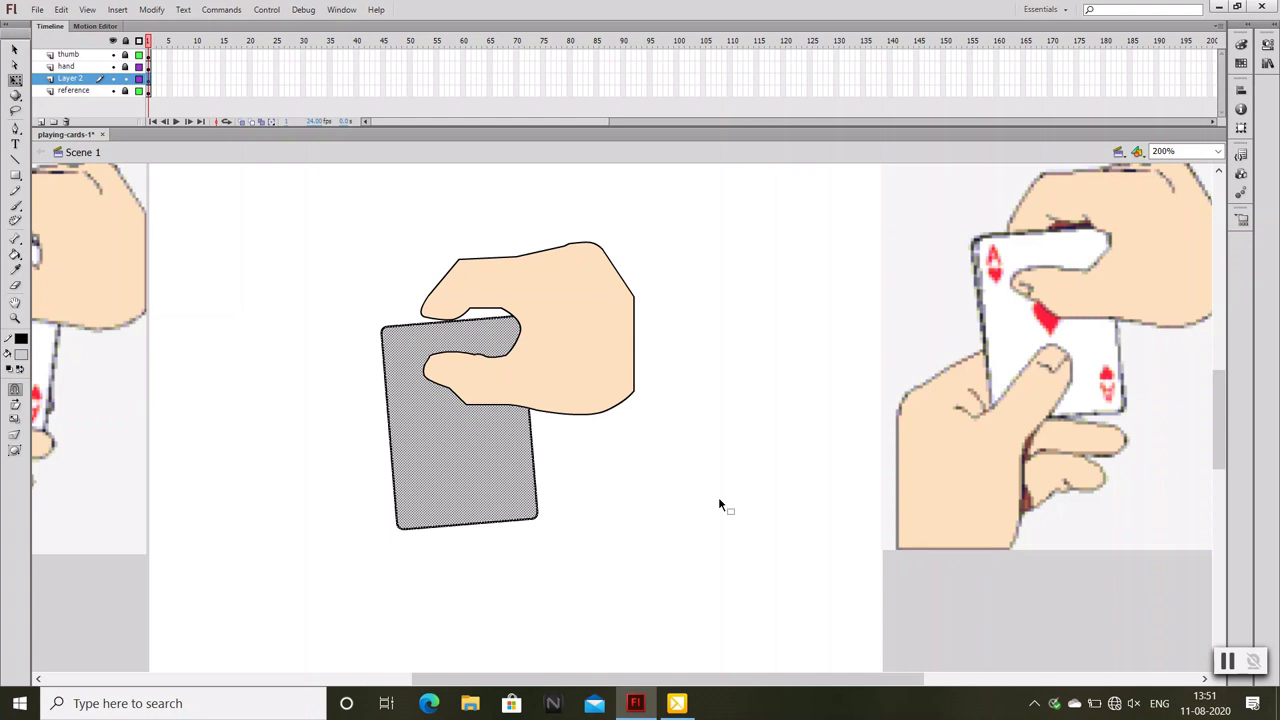
{"action": "key", "text": "Up"}
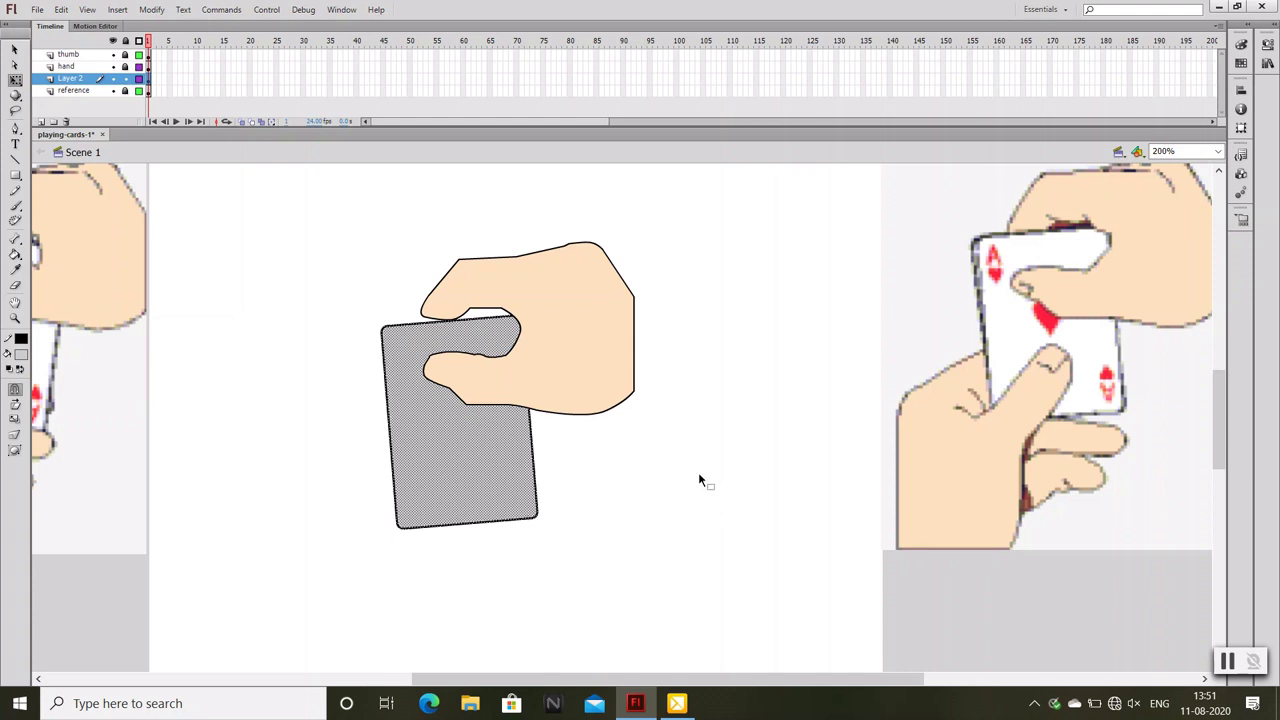
{"action": "left_click", "coordinate": [640, 456]}
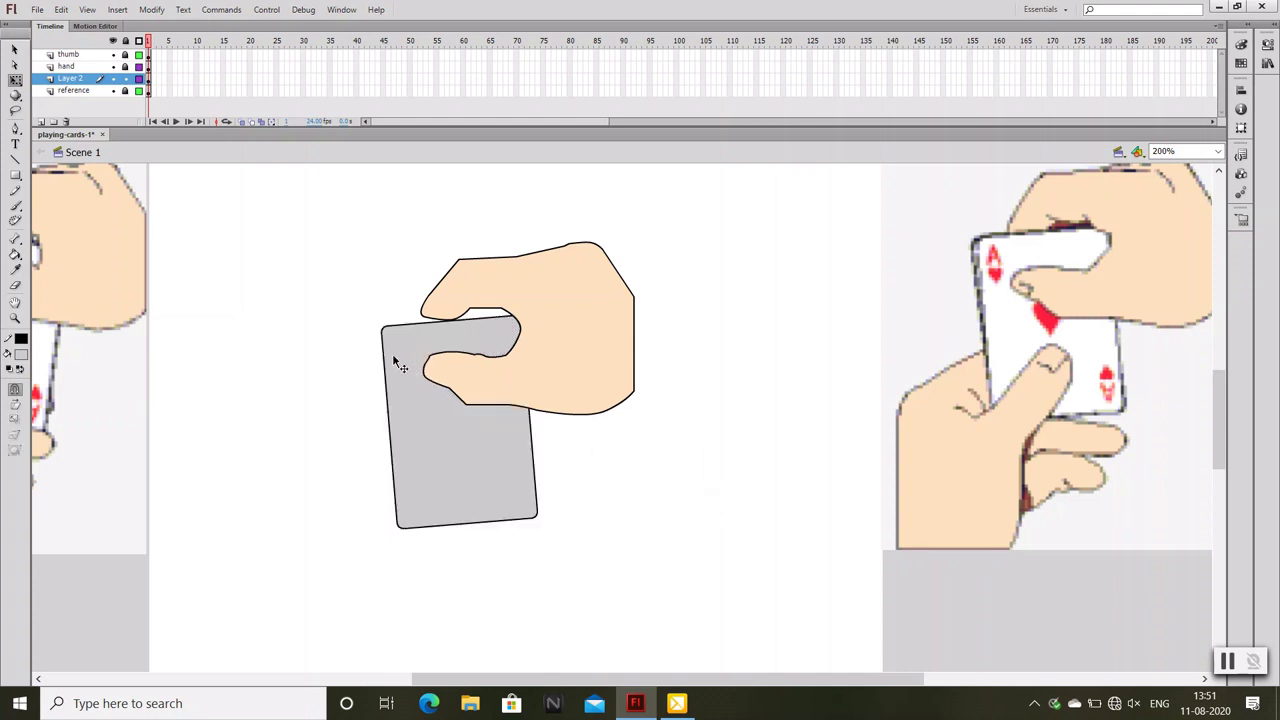
{"action": "left_click", "coordinate": [125, 78]}
{"action": "left_click", "coordinate": [15, 128]}
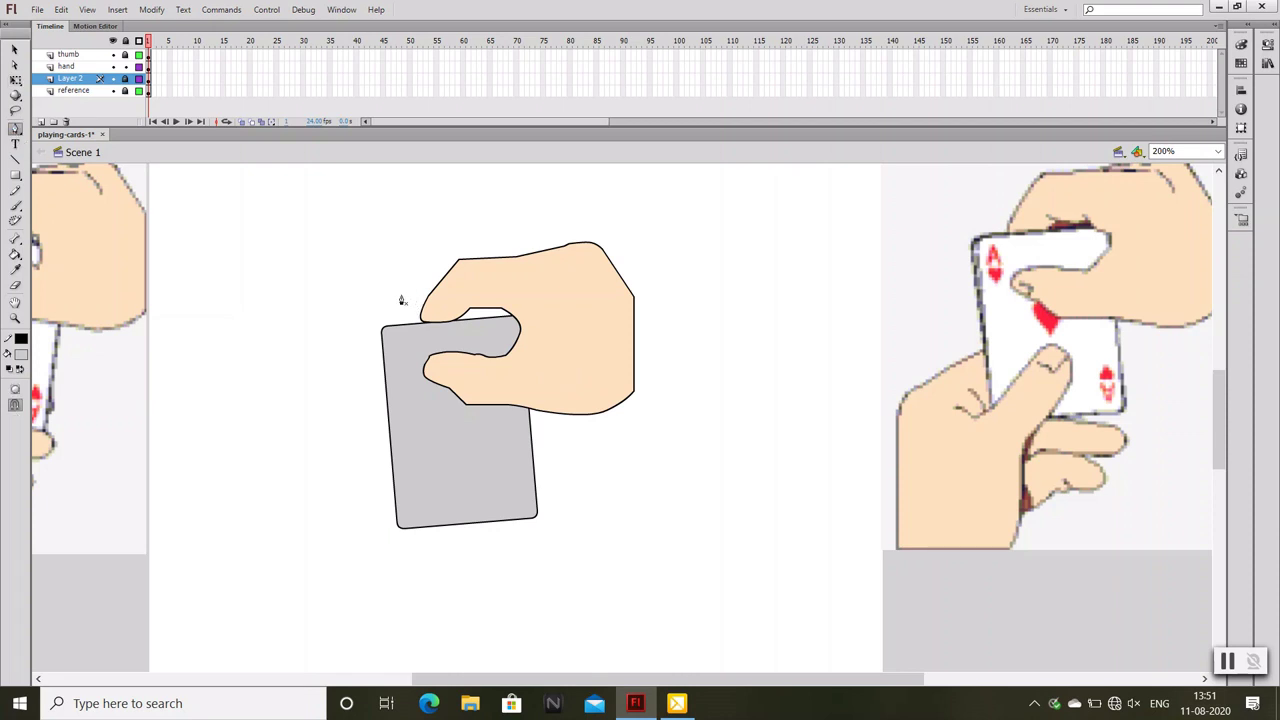
Switch to the hand layer and draw a closed four-sided shape right of the hand
{"action": "left_click", "coordinate": [706, 296]}
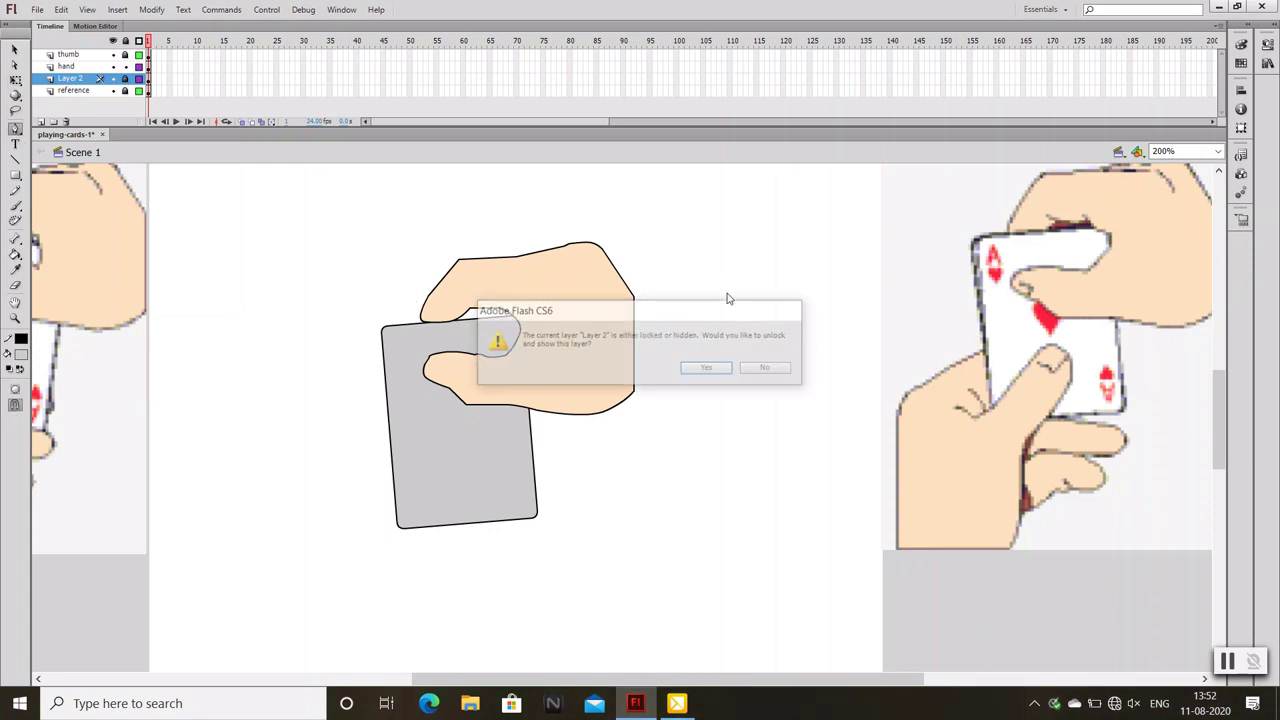
{"action": "left_click", "coordinate": [722, 375]}
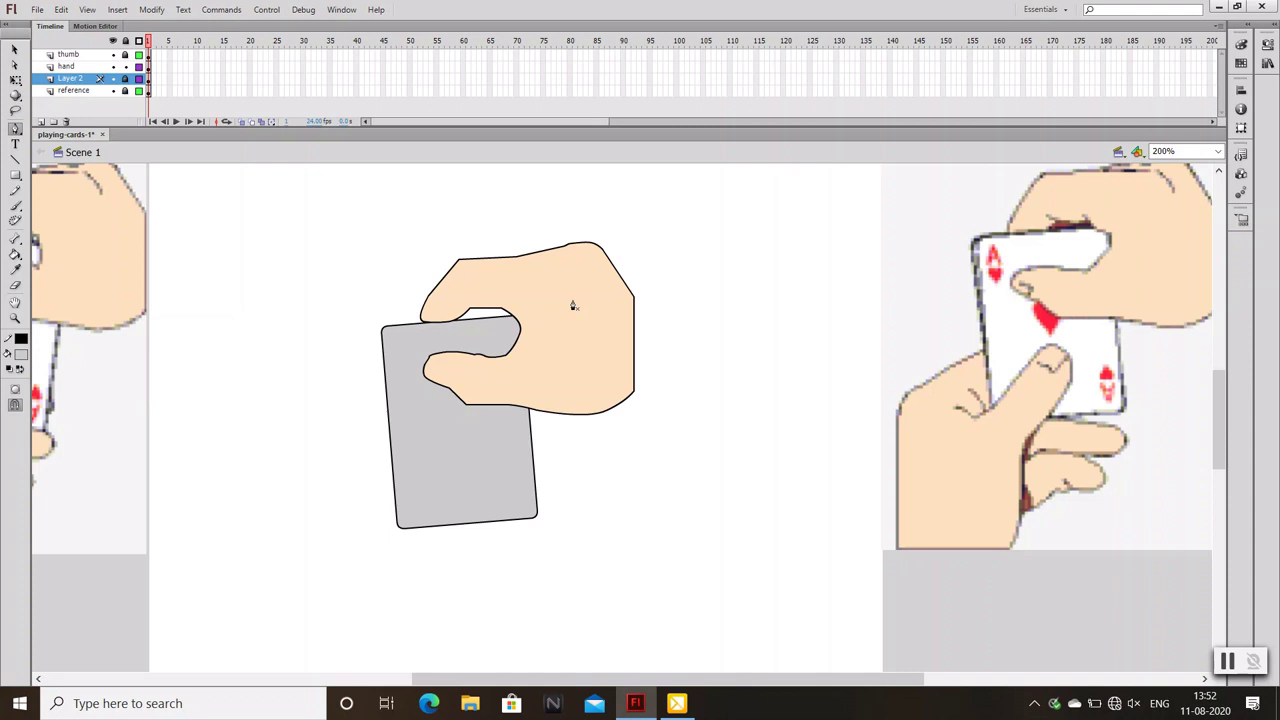
{"action": "left_click", "coordinate": [68, 66]}
{"action": "left_click", "coordinate": [756, 320]}
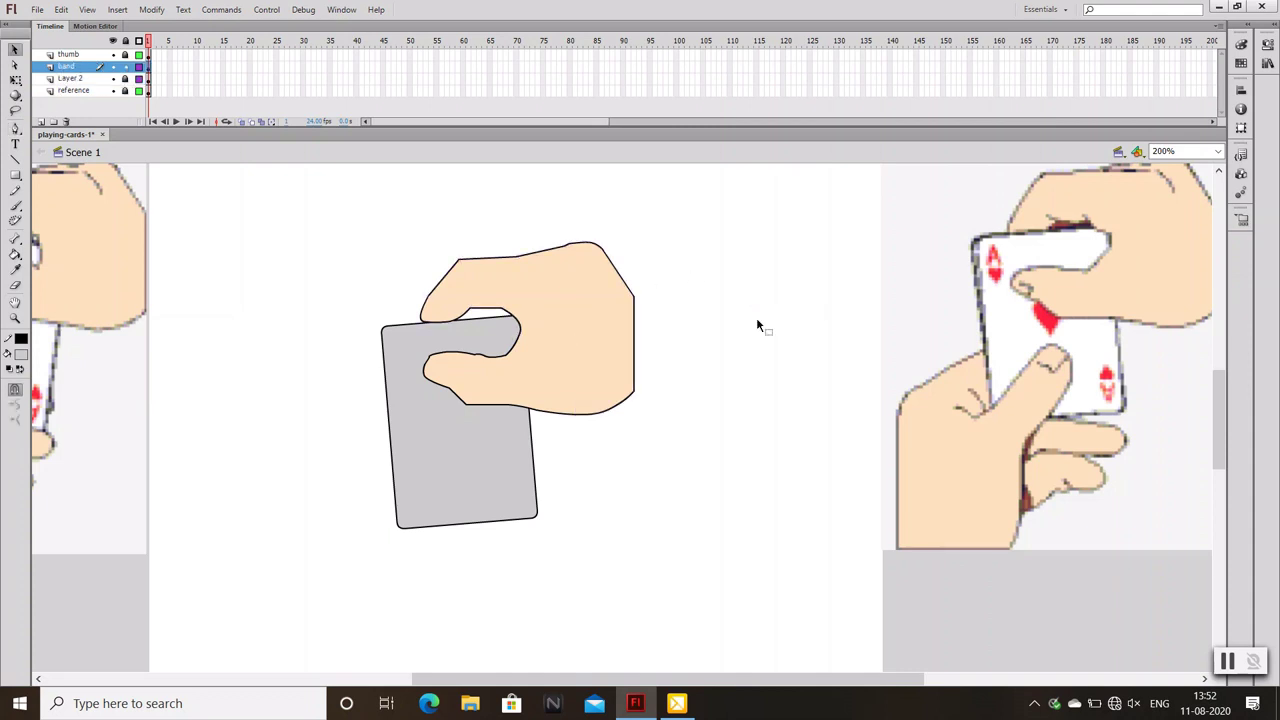
{"action": "left_click", "coordinate": [752, 352]}
{"action": "left_click", "coordinate": [685, 352]}
{"action": "left_click", "coordinate": [694, 320]}
{"action": "left_click", "coordinate": [756, 321]}
Fill the new shape with the reference's brown-red sampled by the Eyedropper
{"action": "key", "text": "i"}
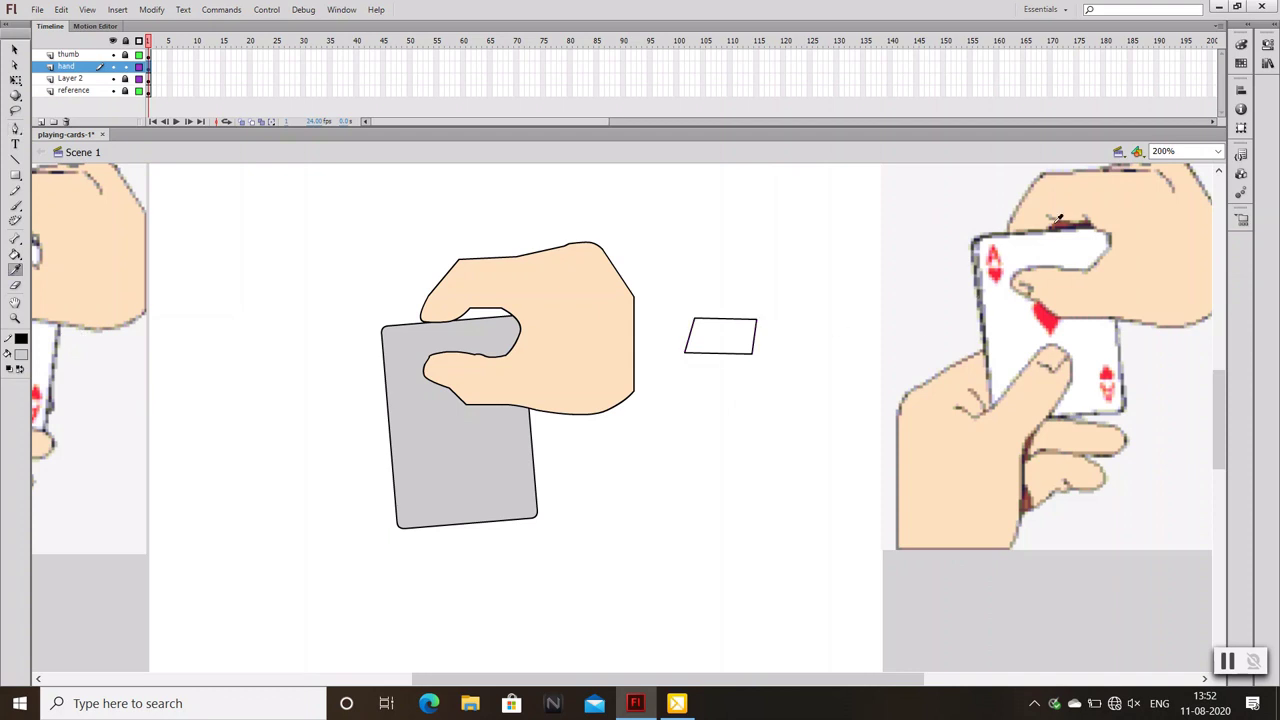
{"action": "left_click", "coordinate": [1063, 218]}
{"action": "left_click", "coordinate": [712, 336]}
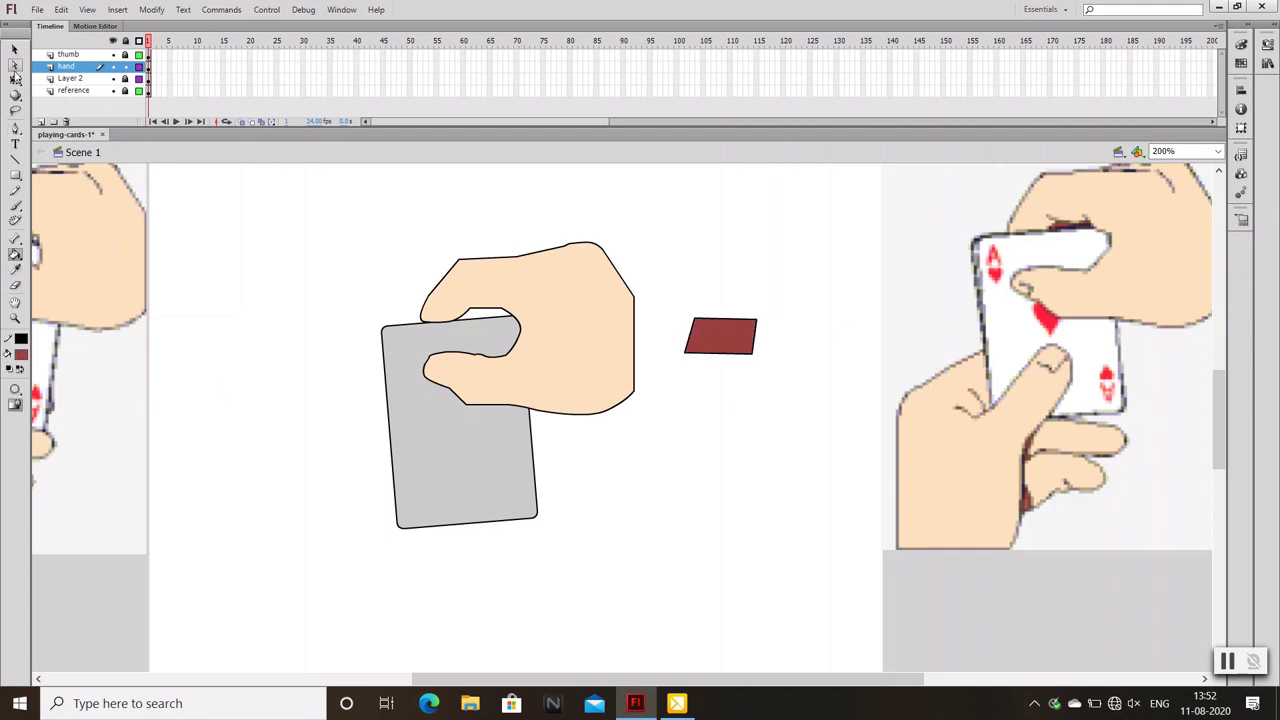
{"action": "left_click", "coordinate": [15, 49]}
Test-move the red shape onto the top of the hand
{"action": "right_click", "coordinate": [714, 338]}
{"action": "key", "text": "Escape"}
{"action": "left_click", "coordinate": [749, 363]}
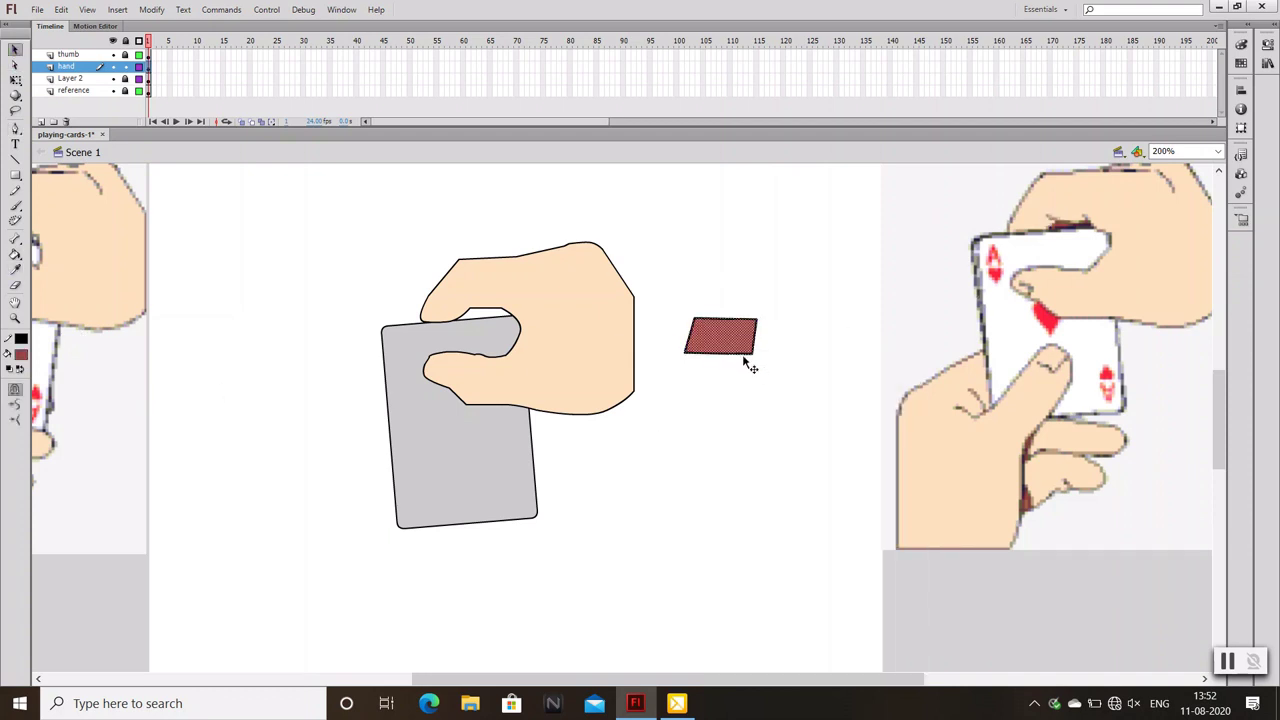
{"action": "right_click", "coordinate": [745, 354]}
{"action": "left_click", "coordinate": [790, 400]}
{"action": "left_click_drag", "start_coordinate": [462, 288], "coordinate": [506, 318]}
{"action": "right_click", "coordinate": [490, 303]}
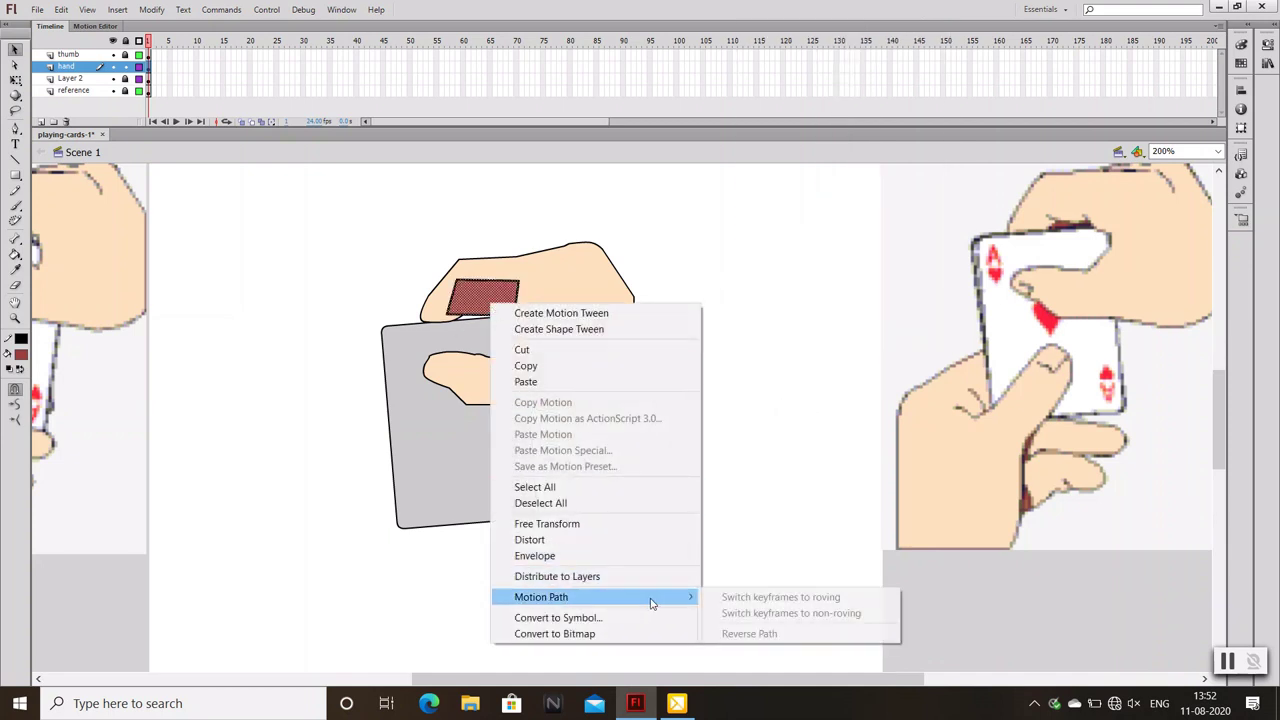
{"action": "left_click", "coordinate": [763, 442]}
{"action": "left_click", "coordinate": [483, 305]}
{"action": "right_click", "coordinate": [480, 306]}
{"action": "left_click", "coordinate": [481, 302]}
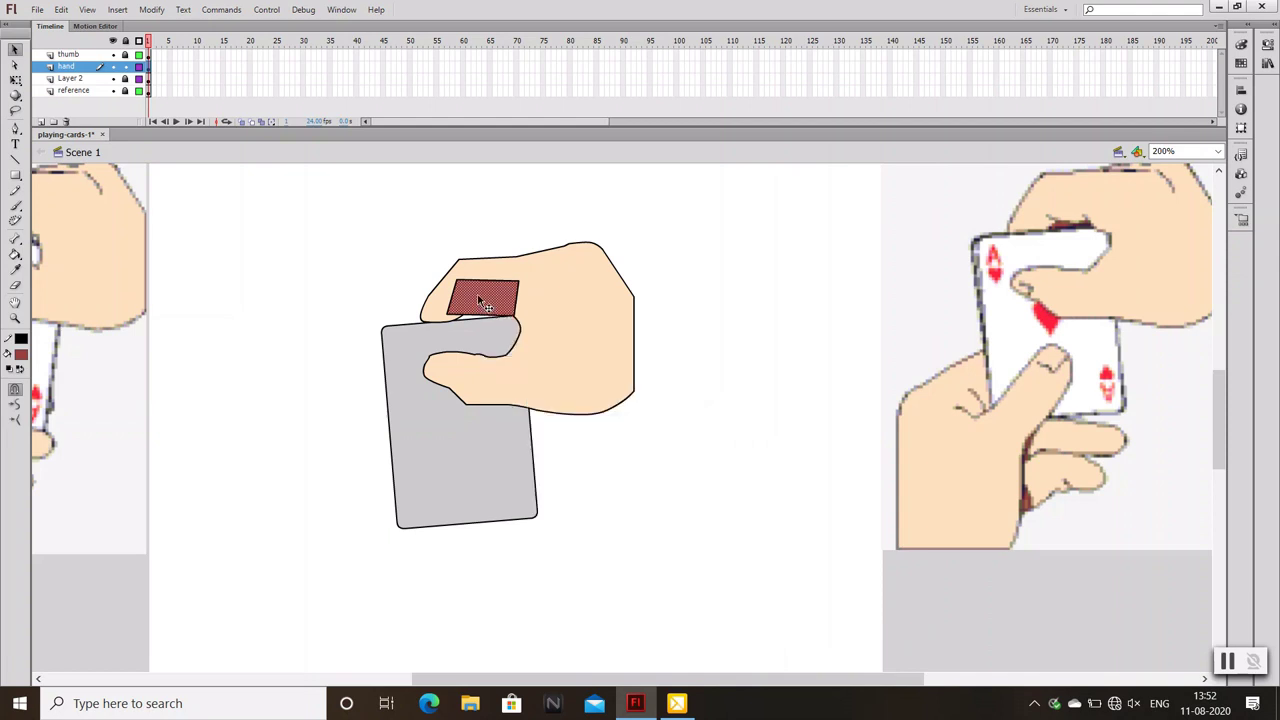
Nudge the red shape around, return it beside the hand, and reselect it
{"action": "key", "text": "Down"}
{"action": "key", "text": "Down"}
{"action": "key", "text": "Down"}
{"action": "key", "text": "Right"}
{"action": "key", "text": "Right"}
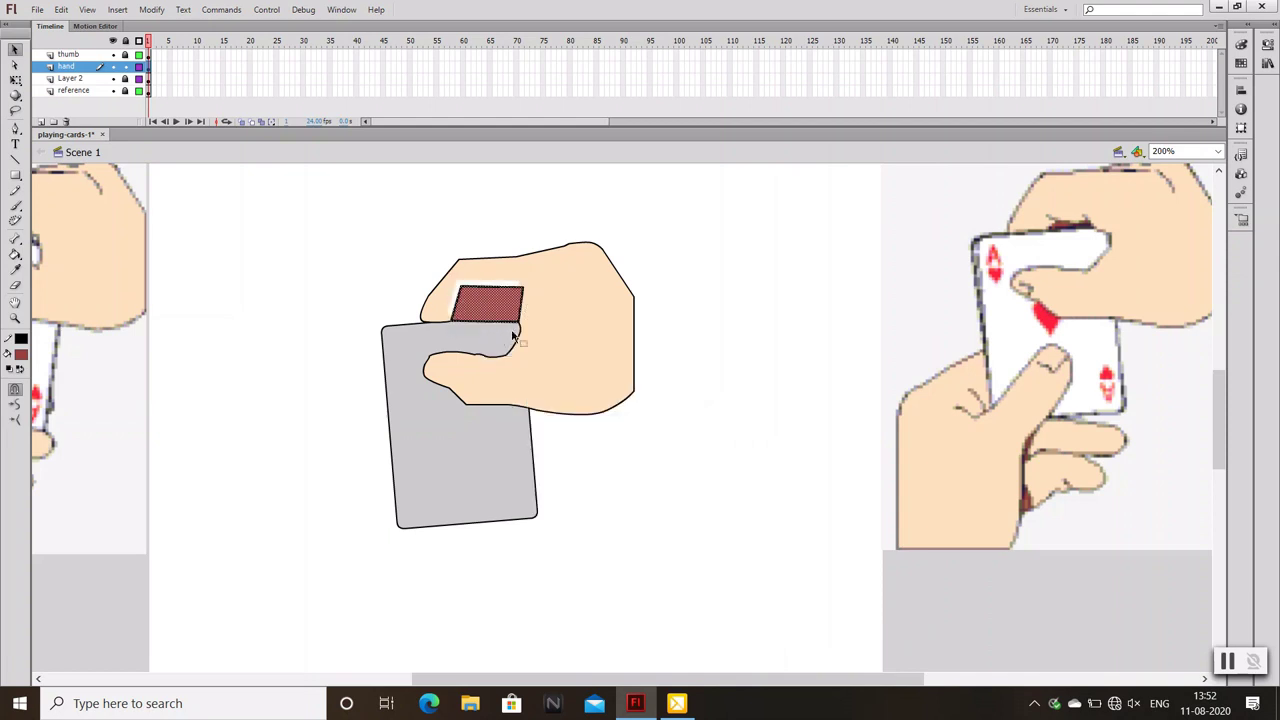
{"action": "key", "text": "Up"}
{"action": "key", "text": "Up"}
{"action": "key", "text": "Up"}
{"action": "key", "text": "Left"}
{"action": "key", "text": "Left"}
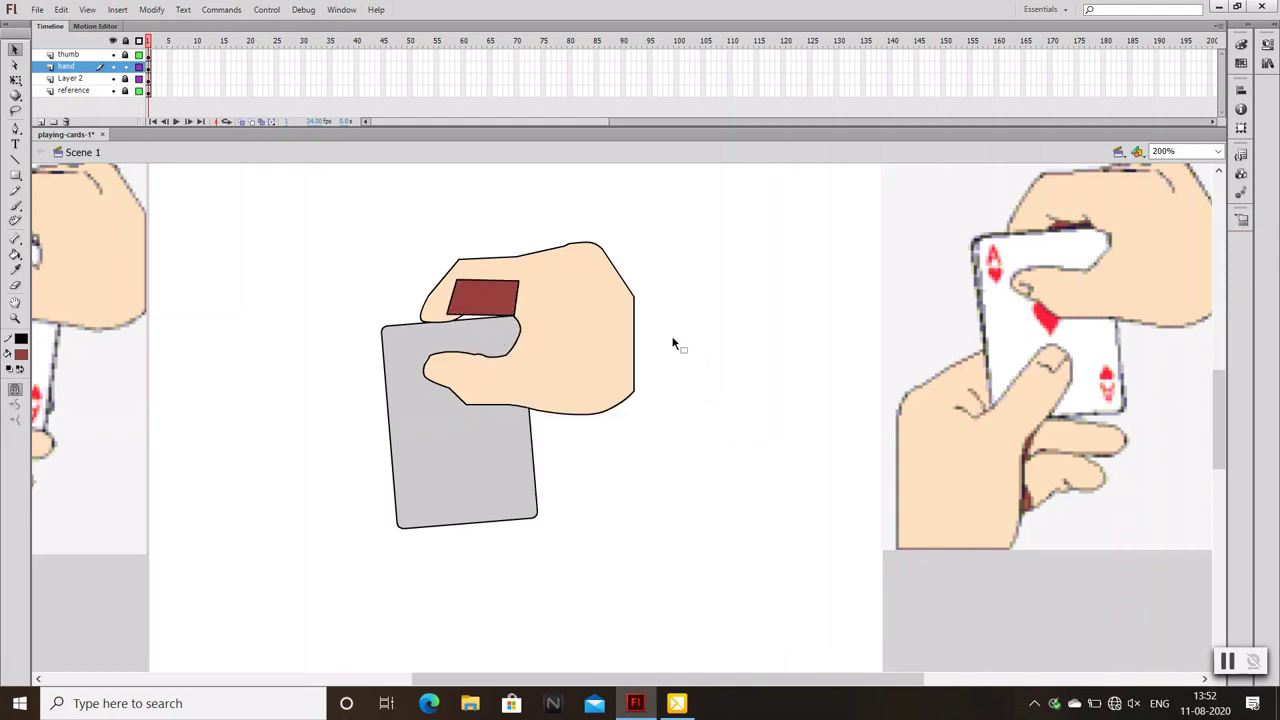
{"action": "key", "text": "ctrl+x"}
{"action": "key", "text": "ctrl+v"}
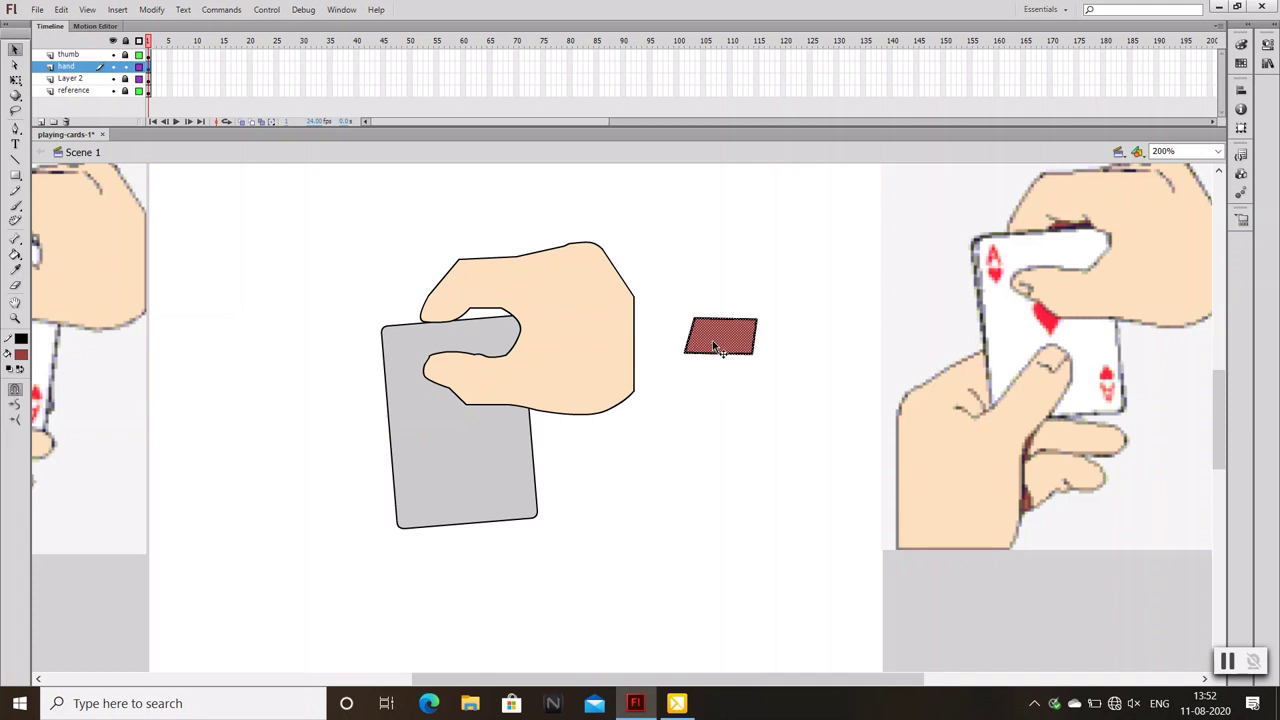
{"action": "left_click", "coordinate": [640, 357]}
{"action": "left_click_drag", "start_coordinate": [668, 296], "coordinate": [830, 422]}
Cut the red shape, reorder the thumb layer below hand, and paste it in place on Layer 3
{"action": "right_click", "coordinate": [723, 356]}
{"action": "left_click", "coordinate": [745, 388]}
{"action": "left_click_drag", "start_coordinate": [663, 294], "coordinate": [846, 449]}
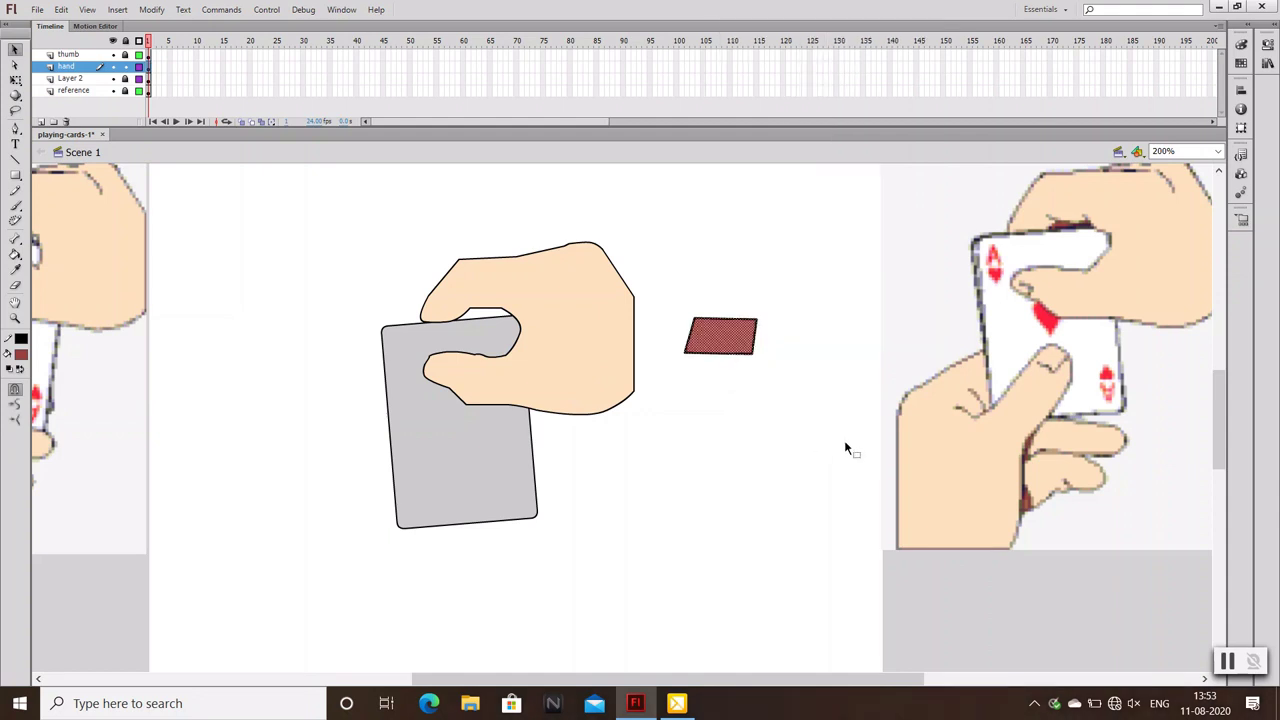
{"action": "key", "text": "ctrl+x"}
{"action": "left_click", "coordinate": [40, 121]}
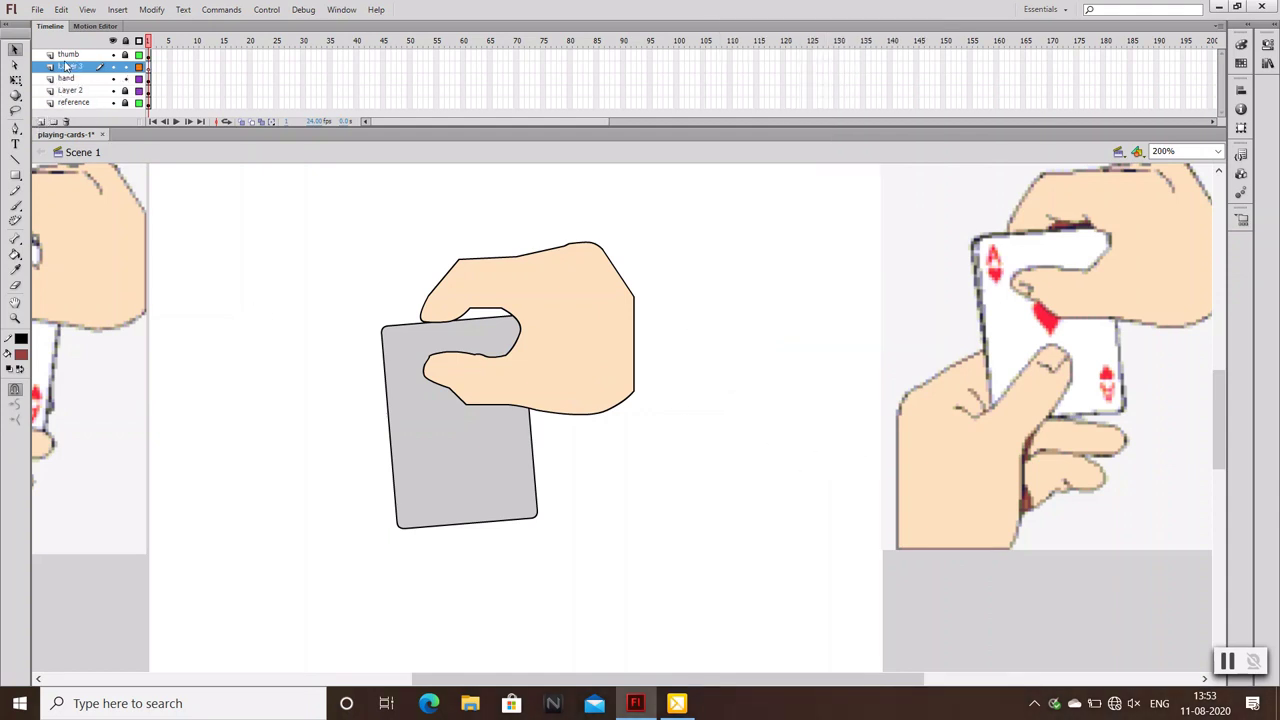
{"action": "left_click_drag", "start_coordinate": [66, 66], "coordinate": [85, 92]}
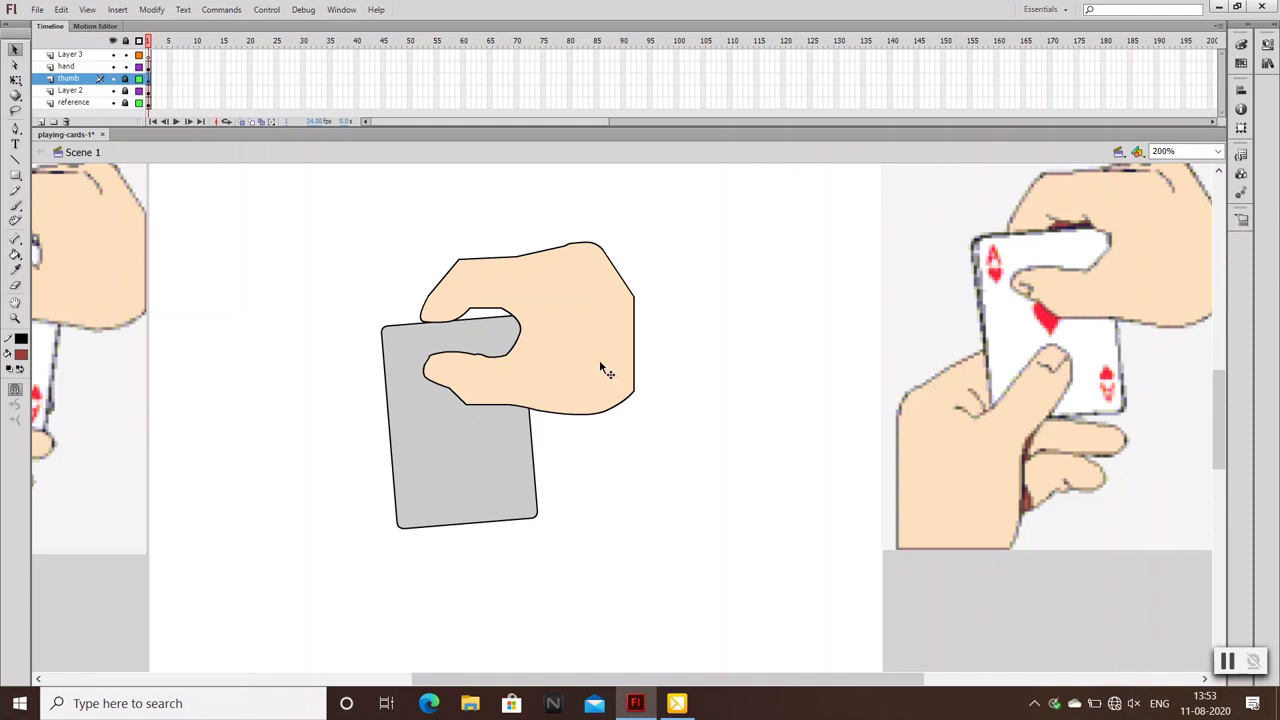
{"action": "left_click", "coordinate": [70, 66]}
{"action": "key", "text": "ctrl+v"}
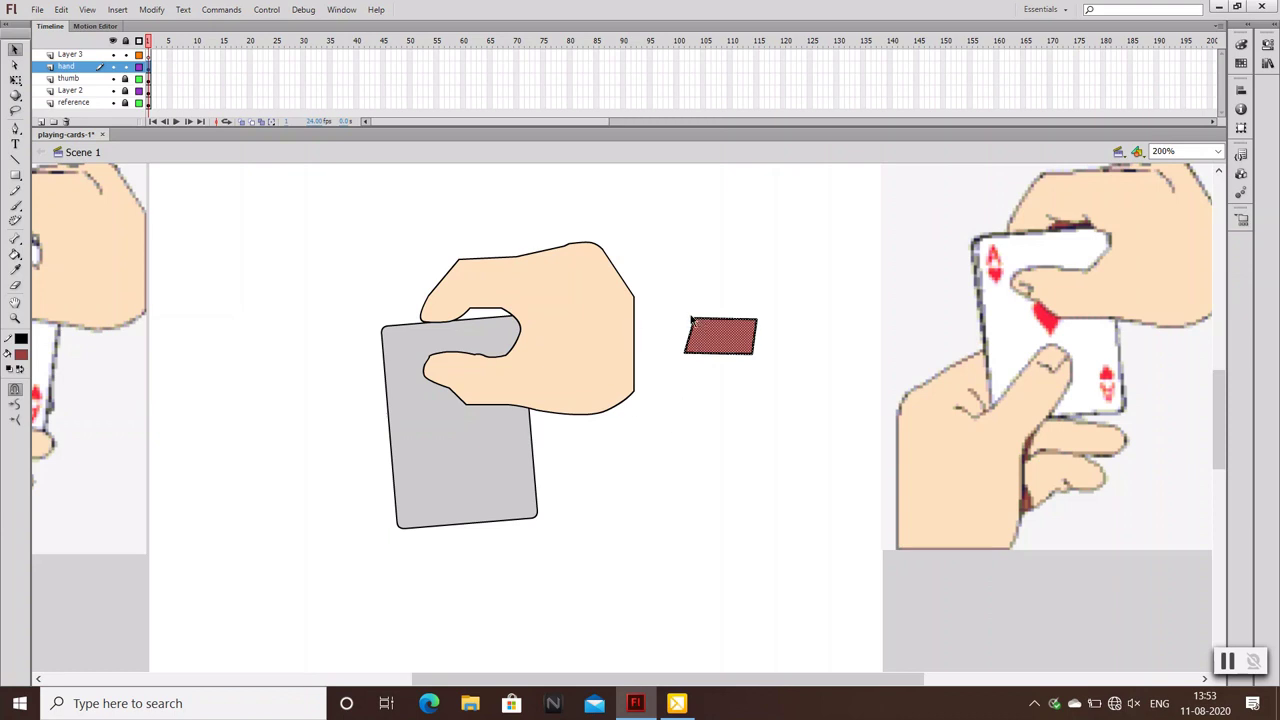
{"action": "left_click", "coordinate": [72, 54]}
{"action": "key", "text": "ctrl+shift+v"}
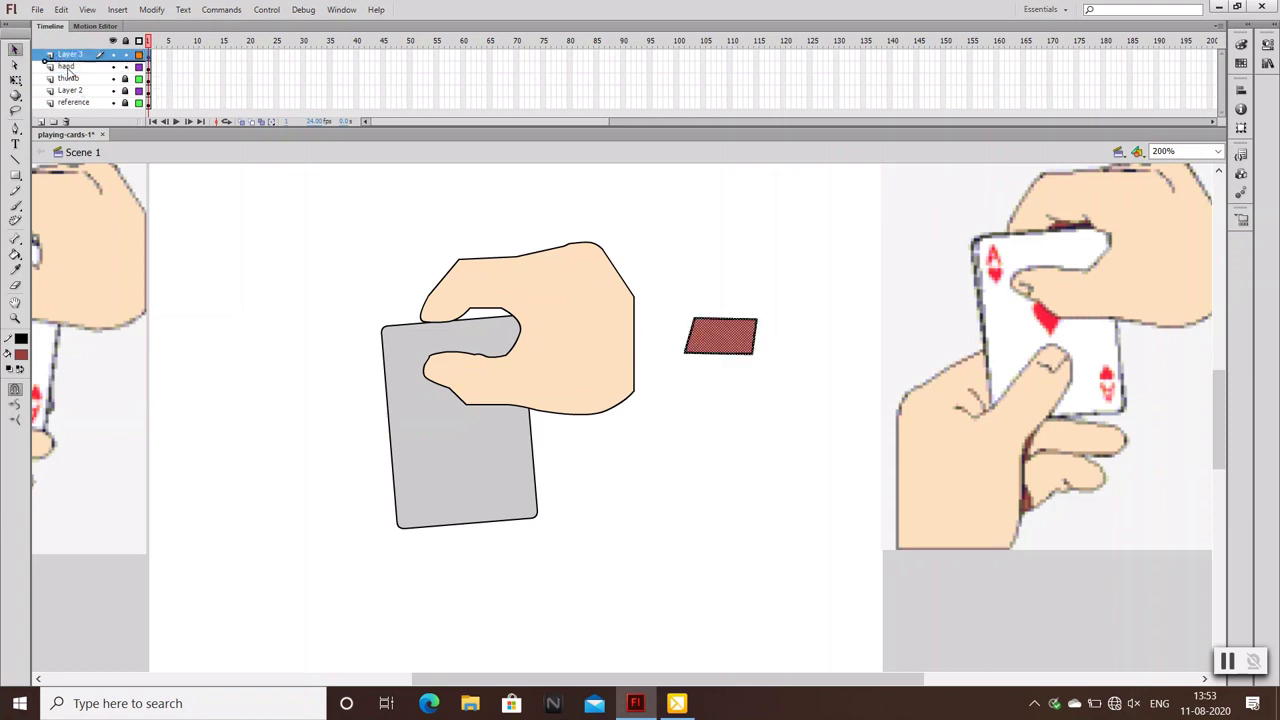
Tuck the red shape behind the fingers and pull its lower edge onto the card
{"action": "left_click_drag", "start_coordinate": [707, 334], "coordinate": [487, 320]}
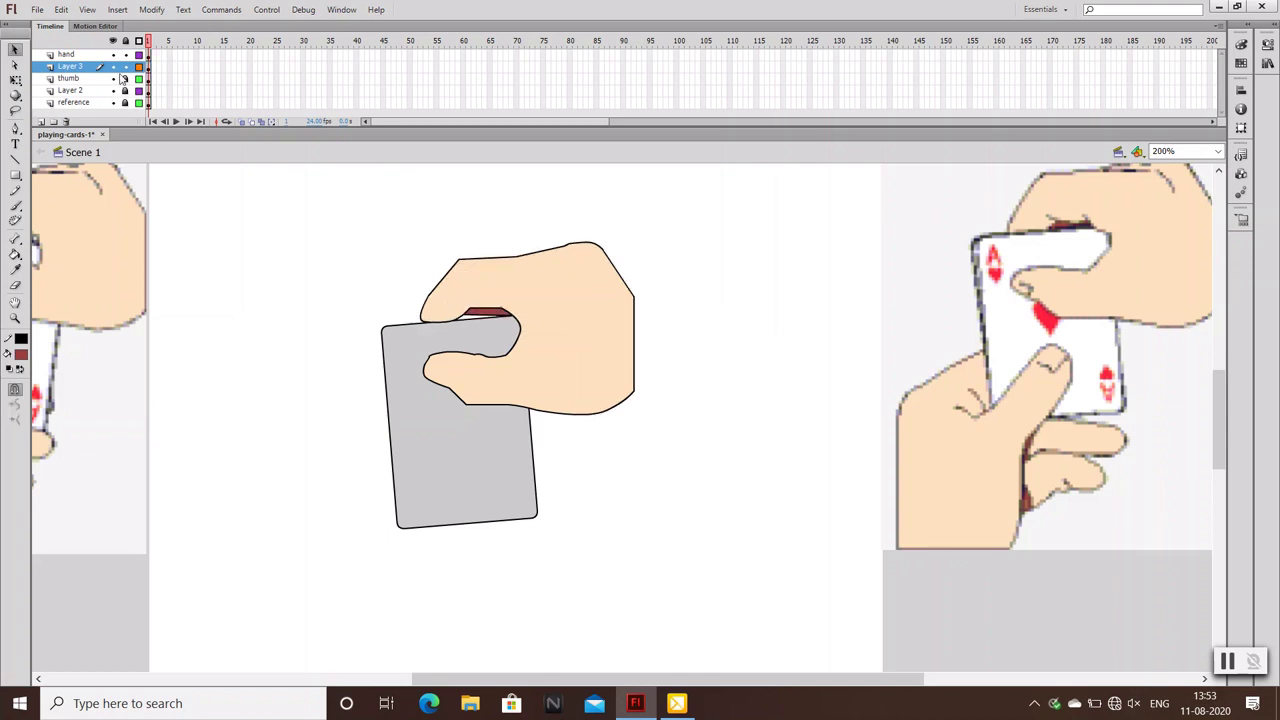
{"action": "key", "text": "ctrl+="}
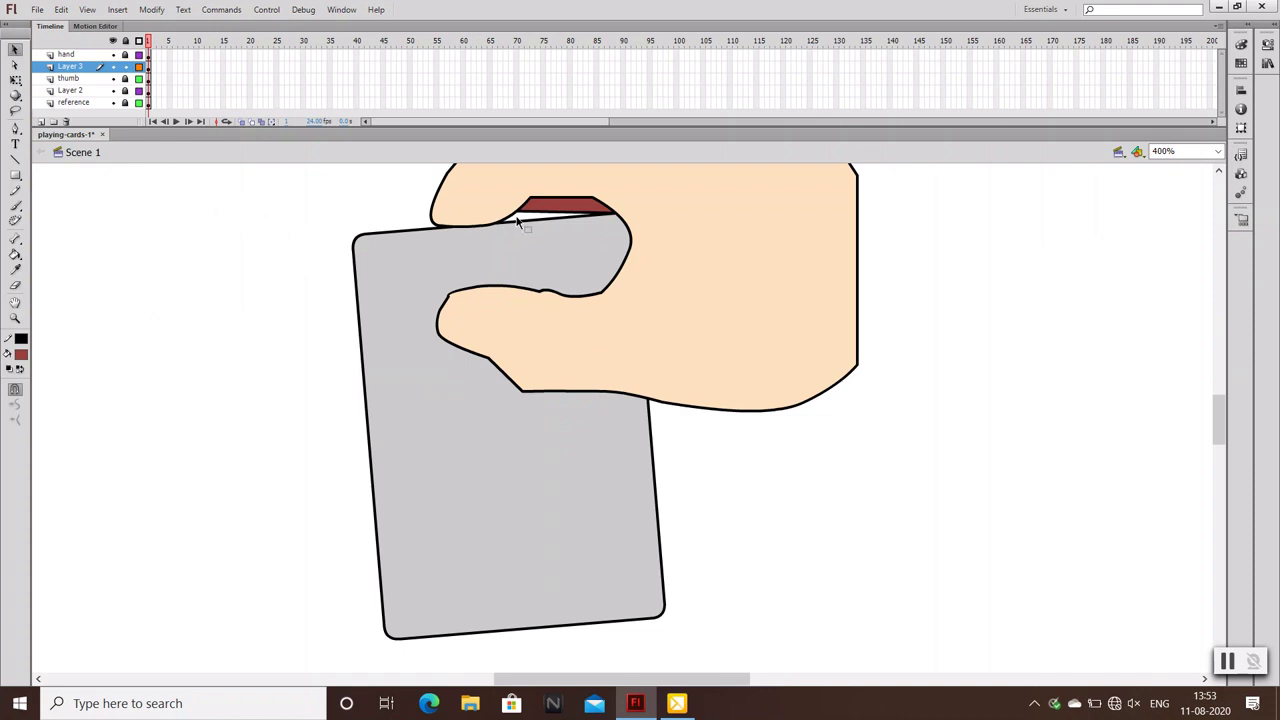
{"action": "left_click_drag", "start_coordinate": [516, 227], "coordinate": [503, 222]}
{"action": "left_click", "coordinate": [299, 275]}
Save the document and rename the red shape's layer 'blf card'
{"action": "key", "text": "ctrl+s"}
{"action": "double_click", "coordinate": [83, 68]}
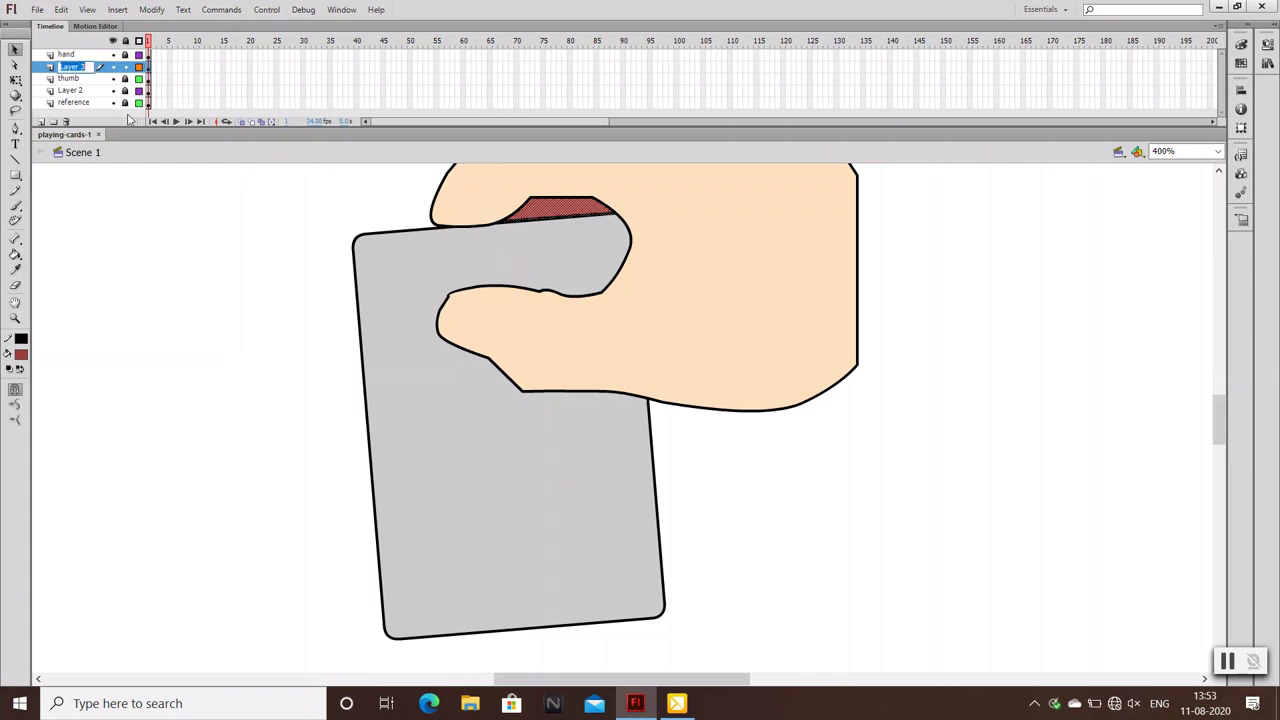
{"action": "type", "text": "blf card"}
{"action": "left_click", "coordinate": [39, 213]}
{"action": "key", "text": "ctrl+1"}
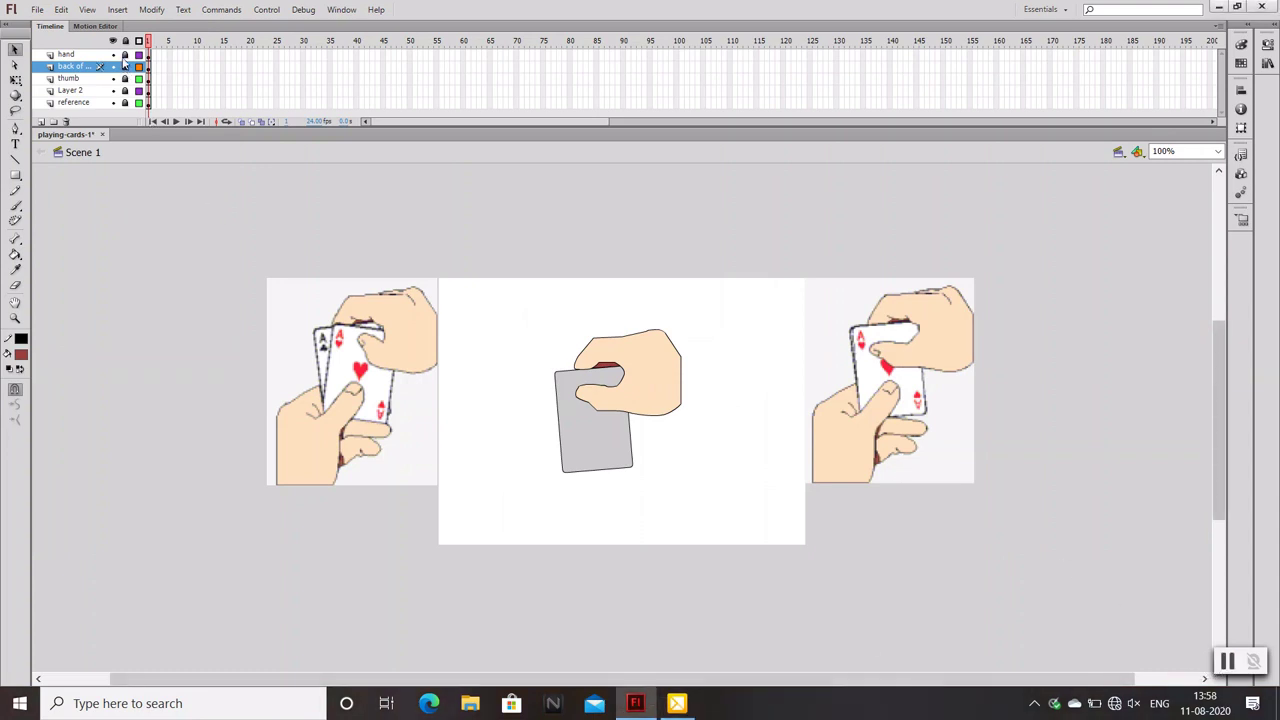
Zoom to 200% on the card and draw a straight crease line on the fingertip
{"action": "left_click", "coordinate": [65, 55]}
{"action": "key", "text": "n"}
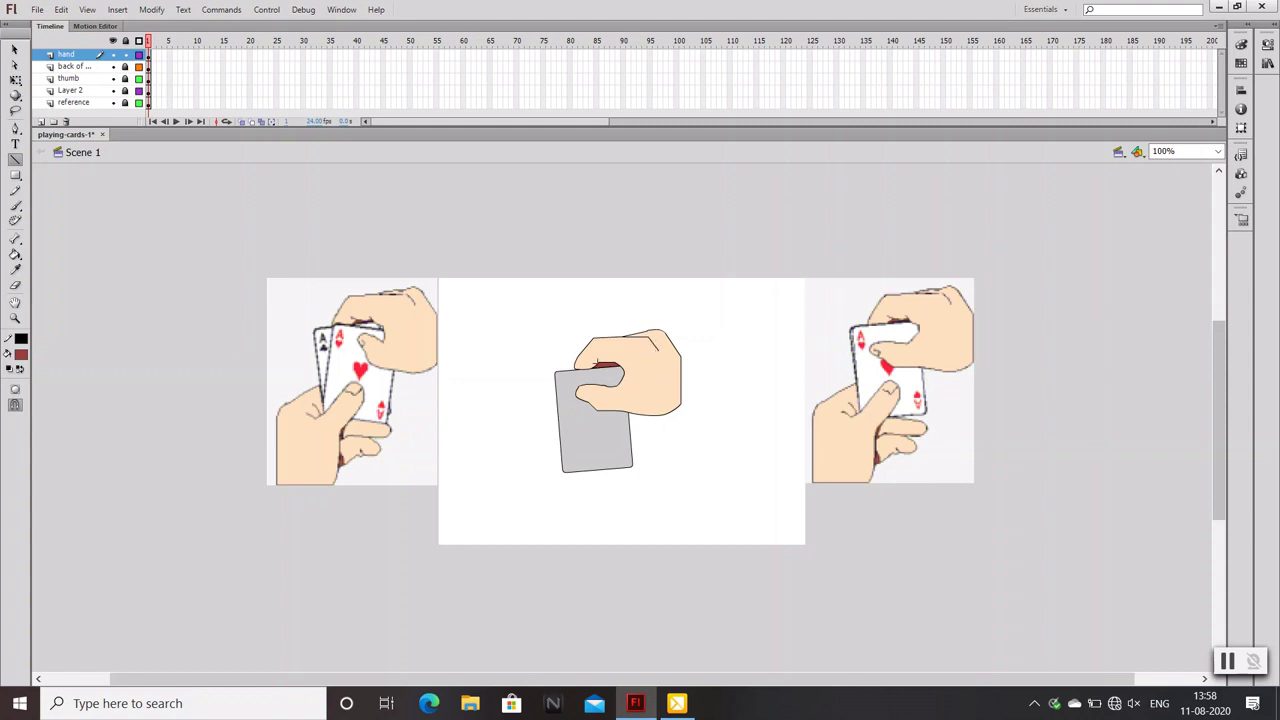
{"action": "key", "text": "ctrl+equal"}
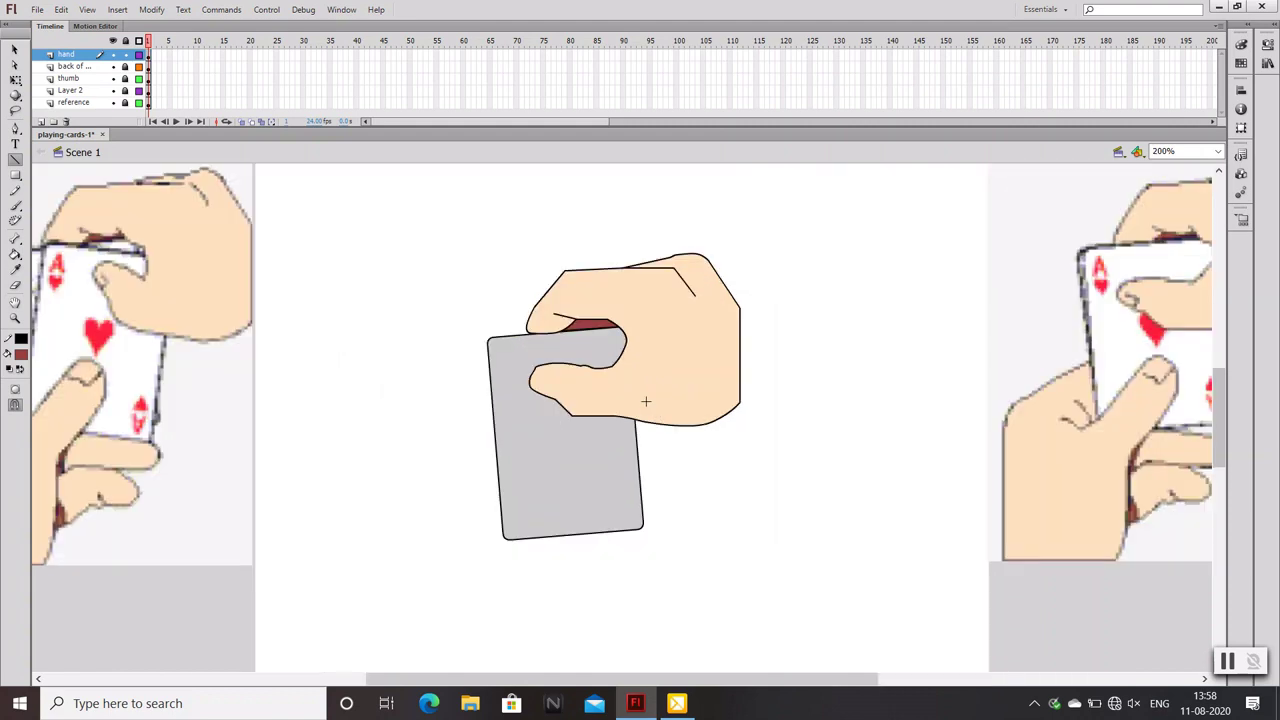
{"action": "left_click_drag", "start_coordinate": [715, 459], "coordinate": [598, 491]}
{"action": "key", "text": "v"}
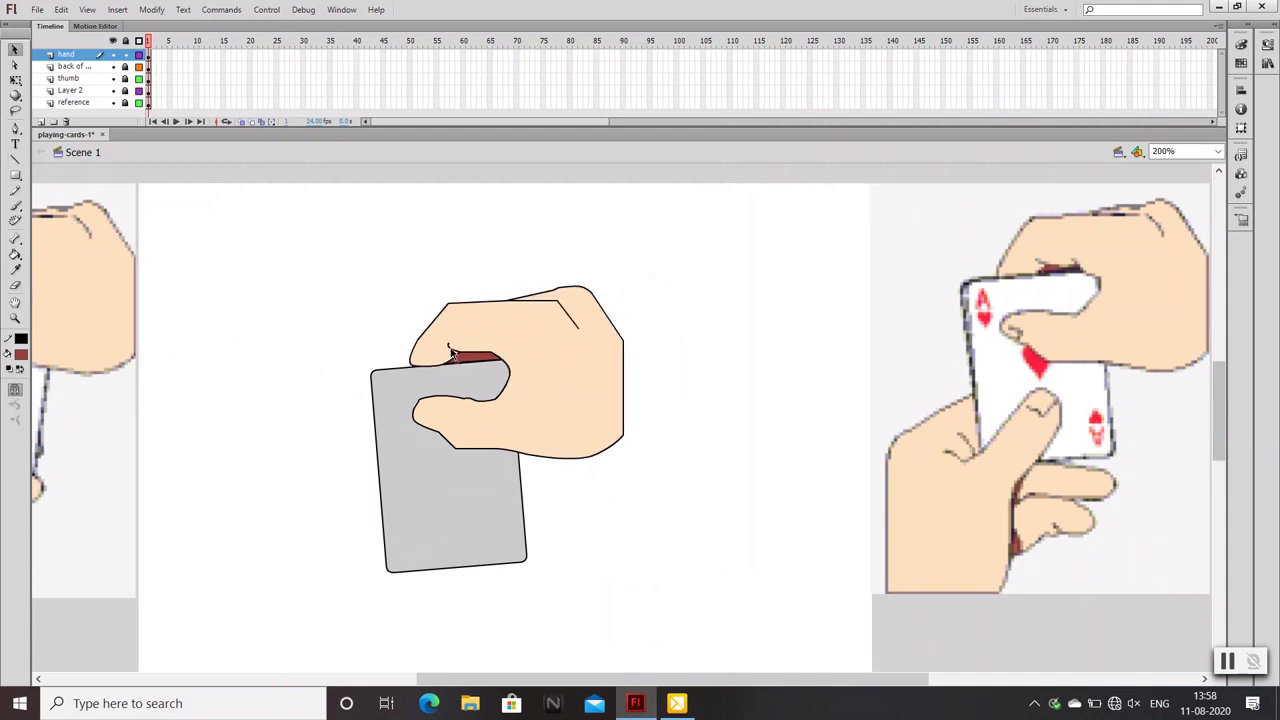
{"action": "key", "text": "n"}
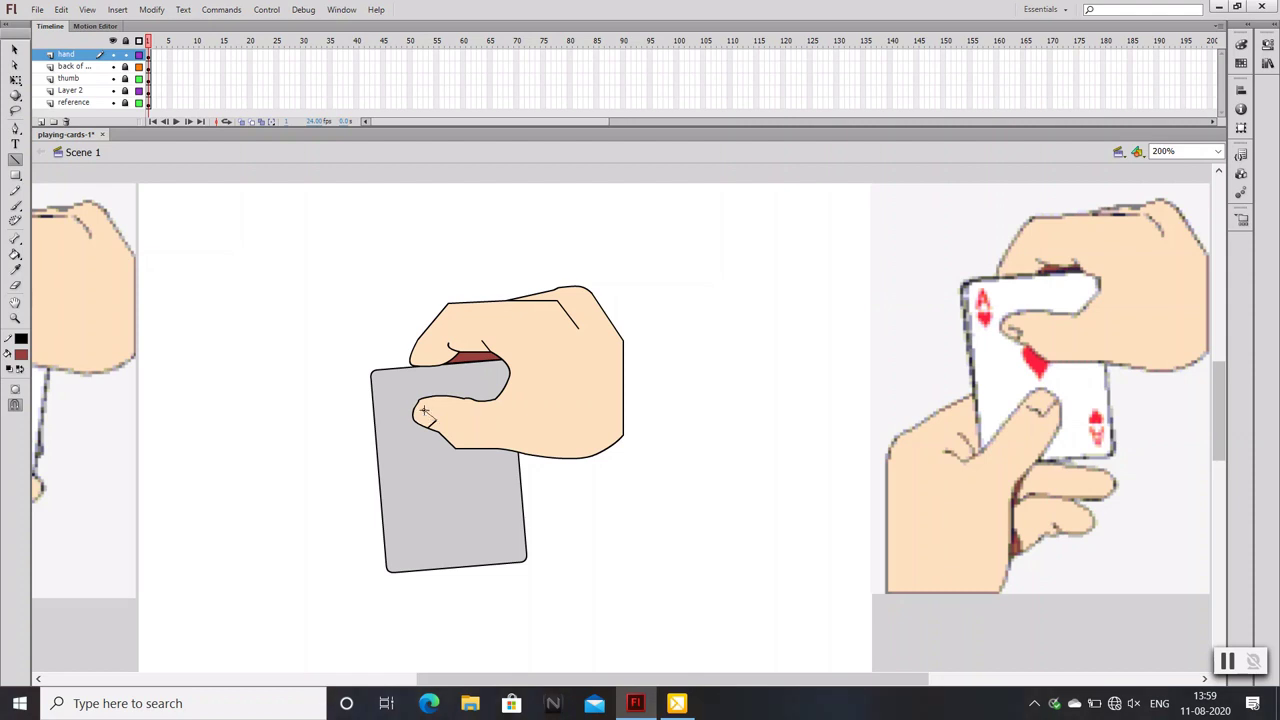
{"action": "key", "text": "v"}
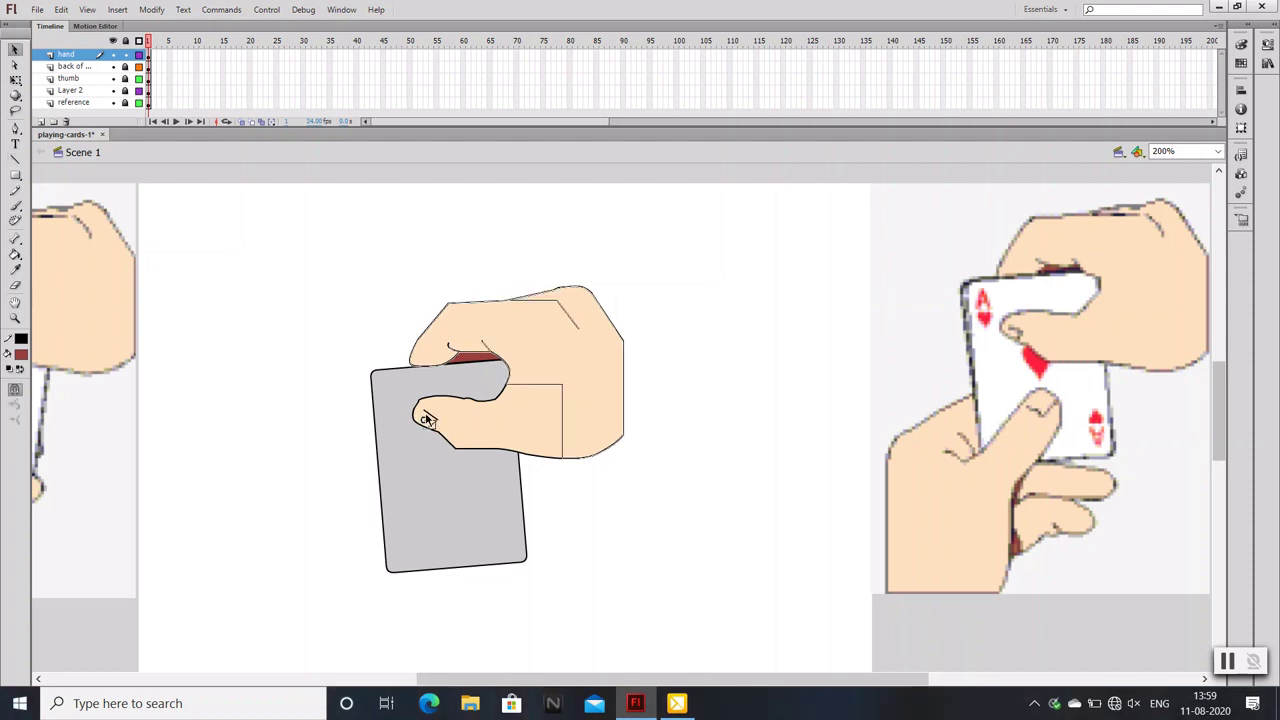
Bend the crease line into a curve, lock the hand layer and select the thumb layer
{"action": "scroll", "coordinate": [430, 425], "scroll_direction": "up", "scroll_amount": 1}
{"action": "scroll", "coordinate": [445, 425], "scroll_direction": "up", "scroll_amount": 1}
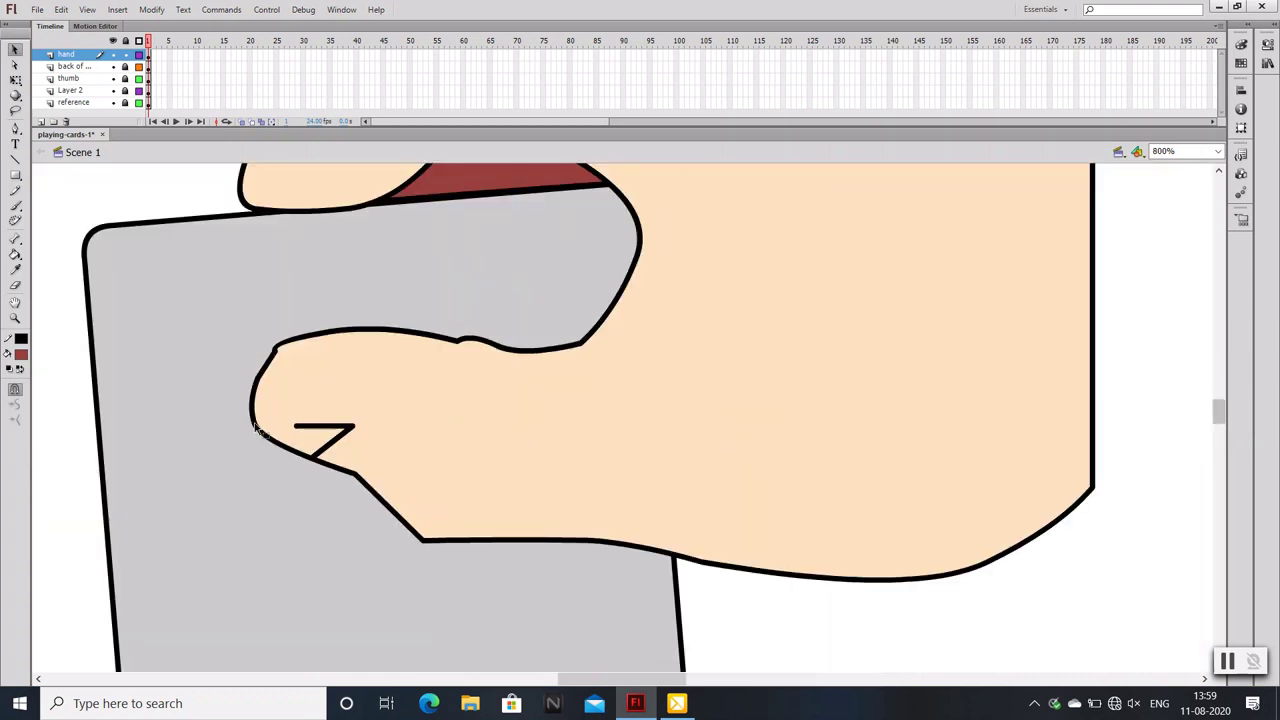
{"action": "left_click_drag", "start_coordinate": [333, 419], "coordinate": [328, 411]}
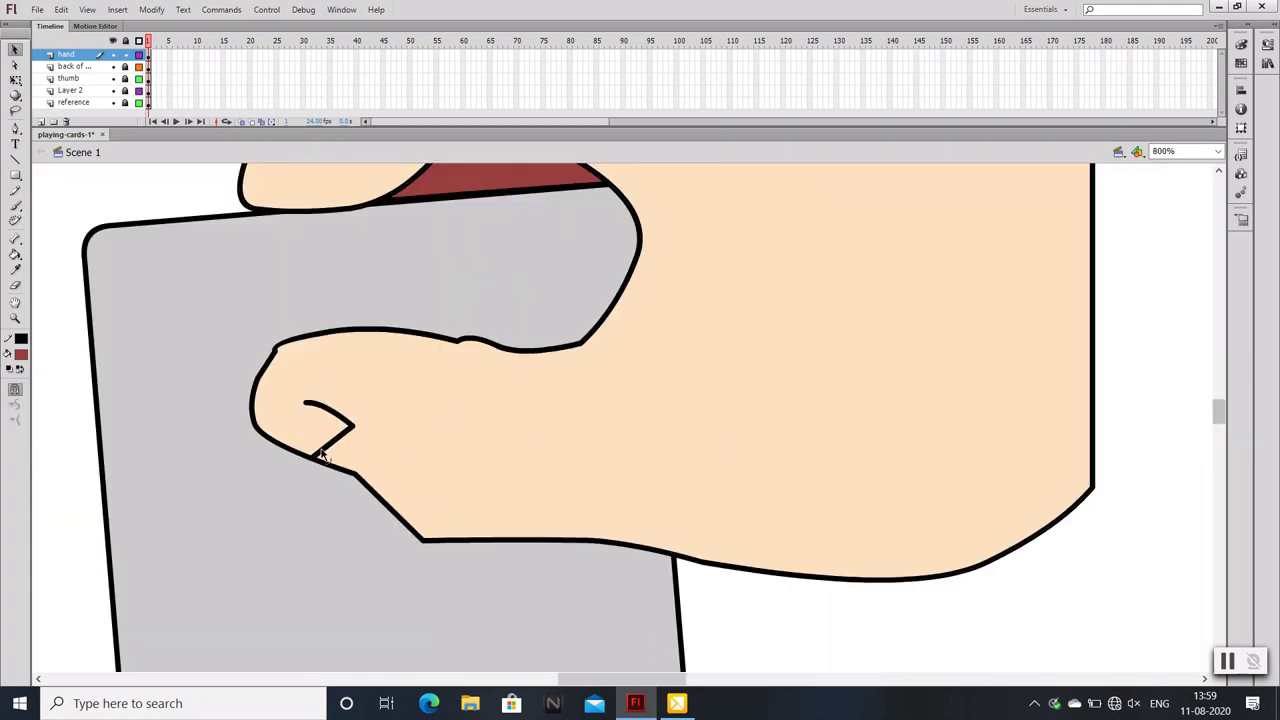
{"action": "left_click_drag", "start_coordinate": [312, 458], "coordinate": [322, 462]}
{"action": "scroll", "coordinate": [411, 491], "scroll_direction": "down", "scroll_amount": 1}
{"action": "scroll", "coordinate": [423, 500], "scroll_direction": "down", "scroll_amount": 1}
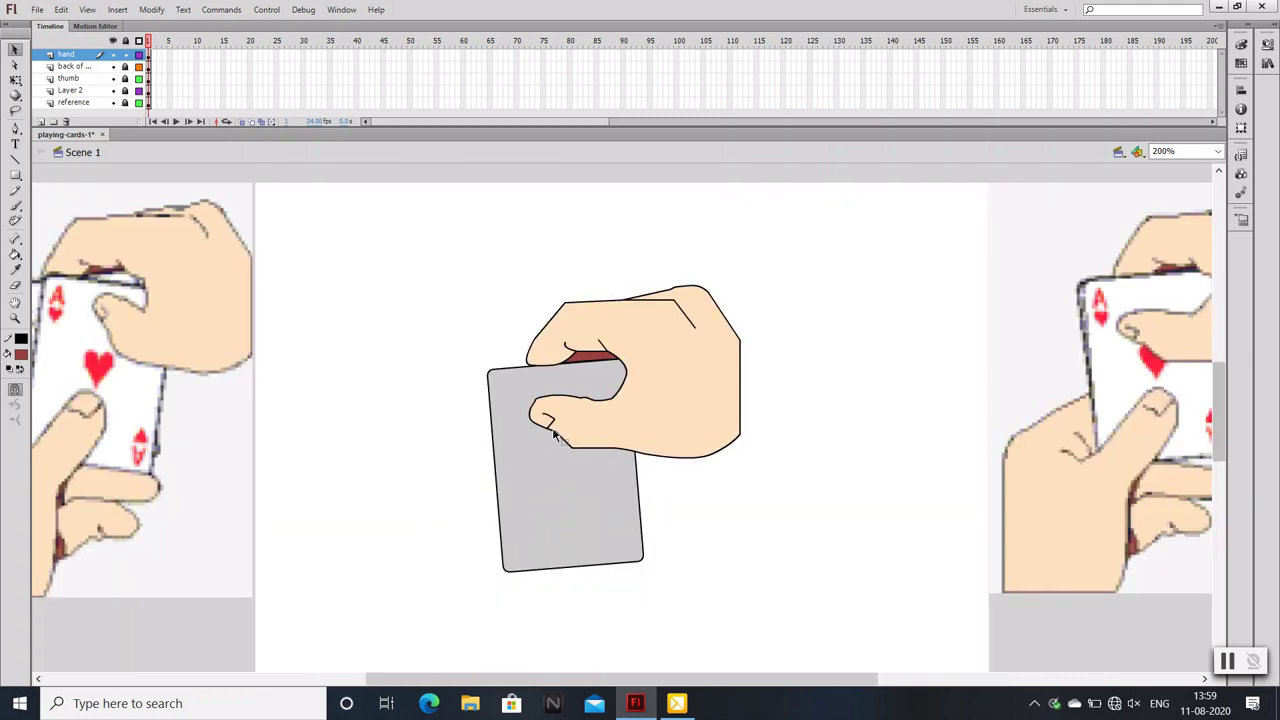
{"action": "left_click", "coordinate": [125, 54]}
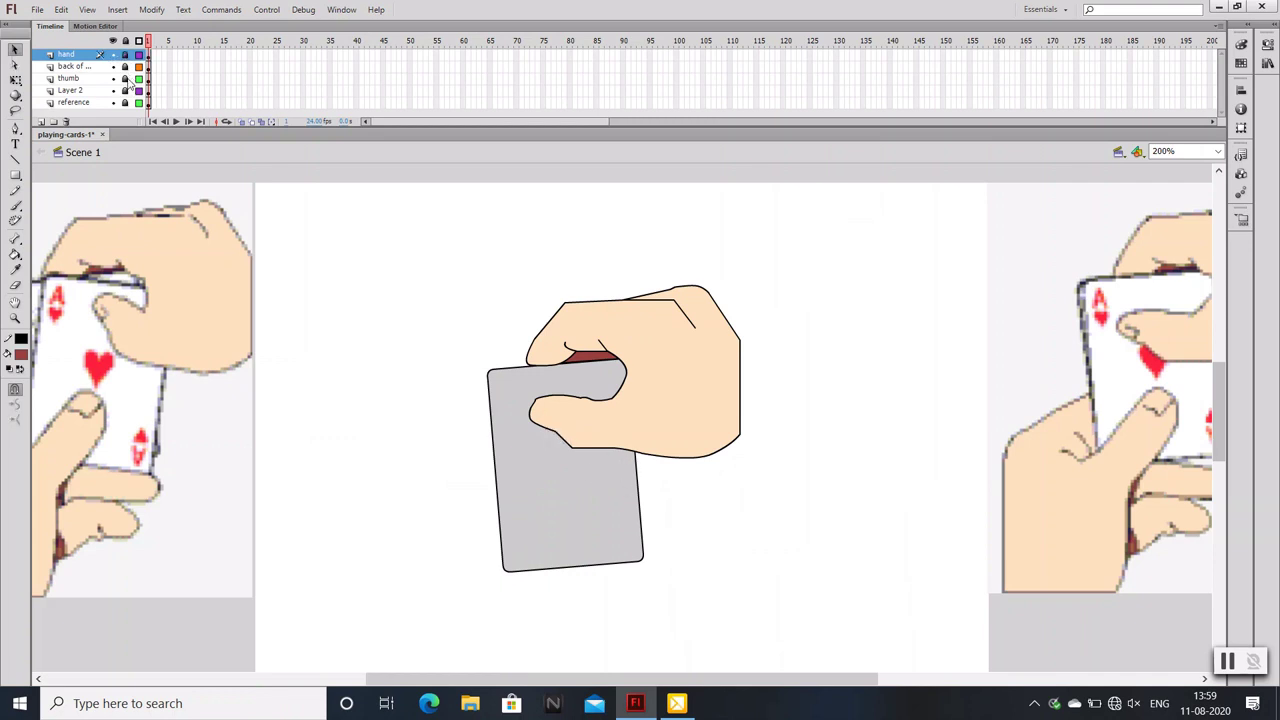
{"action": "left_click", "coordinate": [70, 78]}
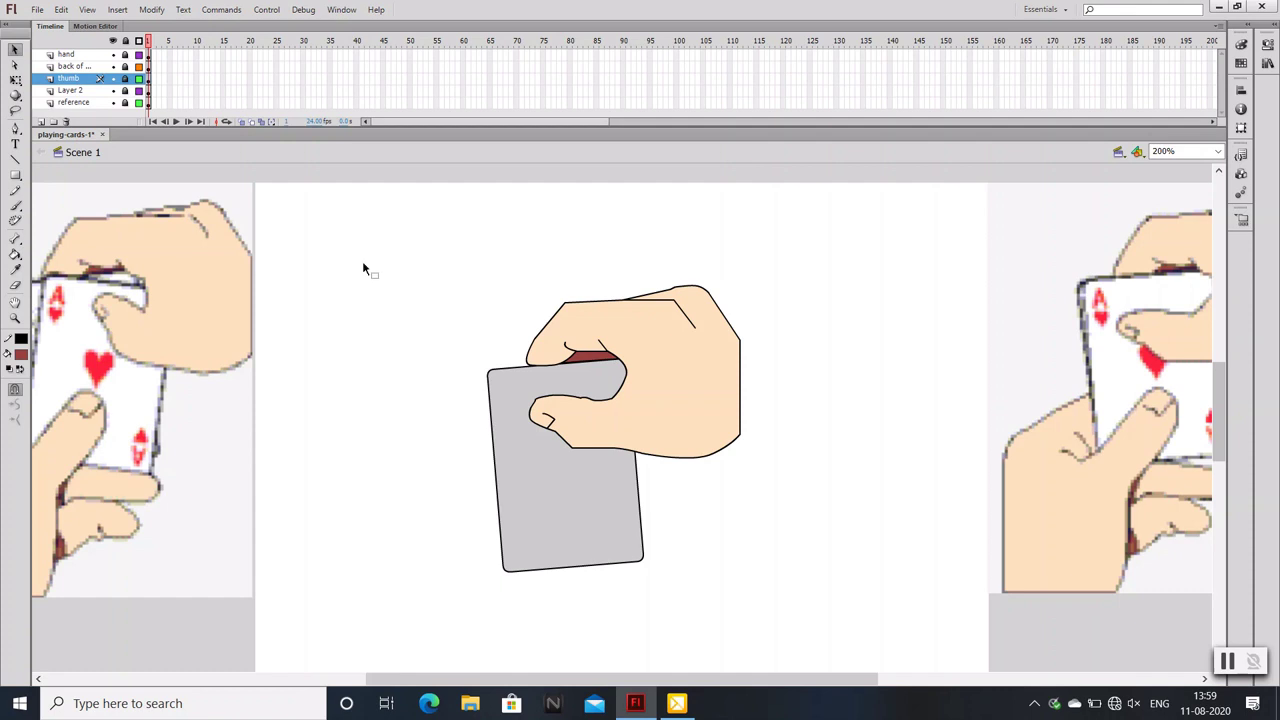
Rename Layer 2 to 'card back'
{"action": "left_click_drag", "start_coordinate": [399, 430], "coordinate": [280, 397]}
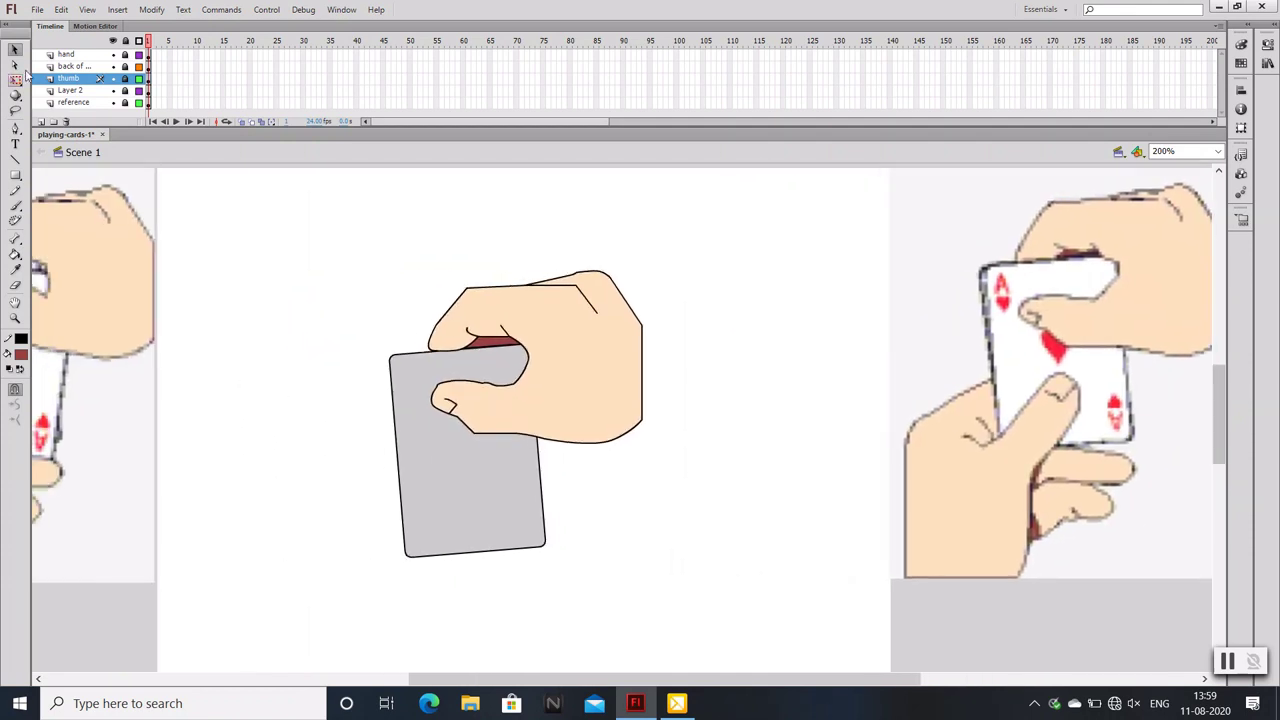
{"action": "left_click", "coordinate": [113, 90]}
{"action": "left_click", "coordinate": [78, 92]}
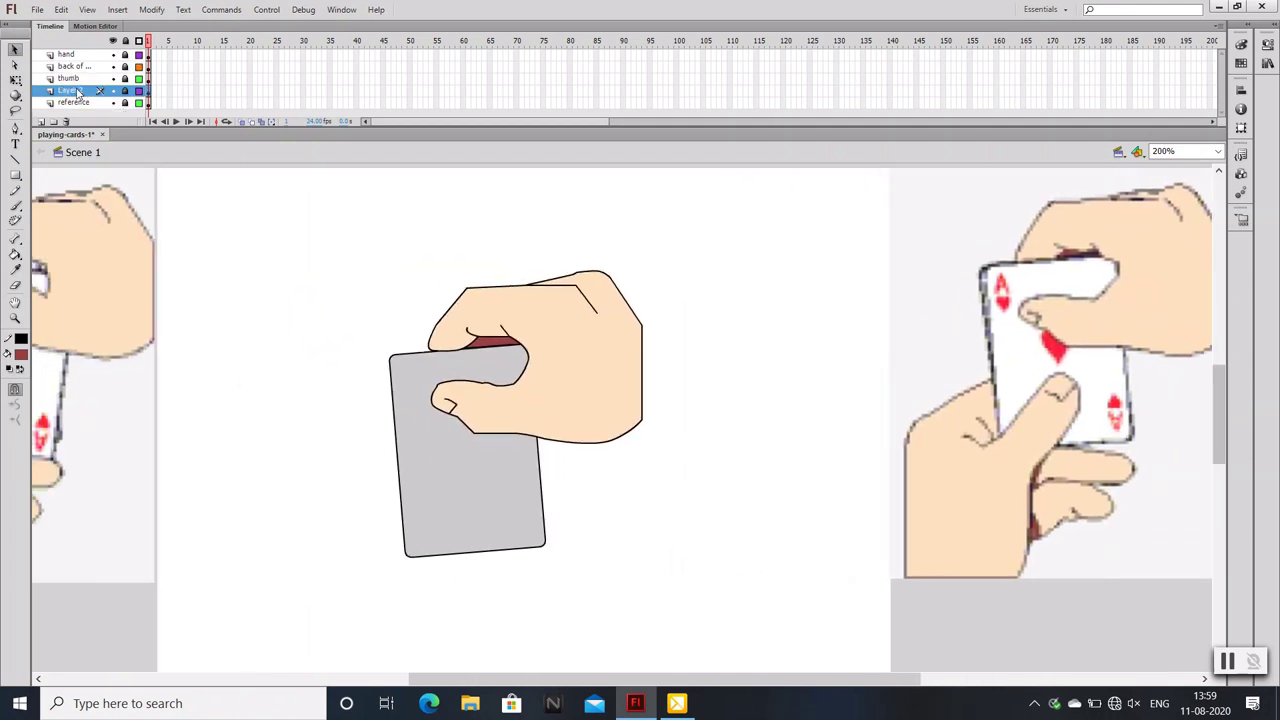
{"action": "double_click", "coordinate": [78, 92]}
{"action": "type", "text": "card back"}
{"action": "key", "text": "Return"}
Place a text letter 'A' at the grey card's top-left corner
{"action": "left_click_drag", "start_coordinate": [345, 328], "coordinate": [578, 317]}
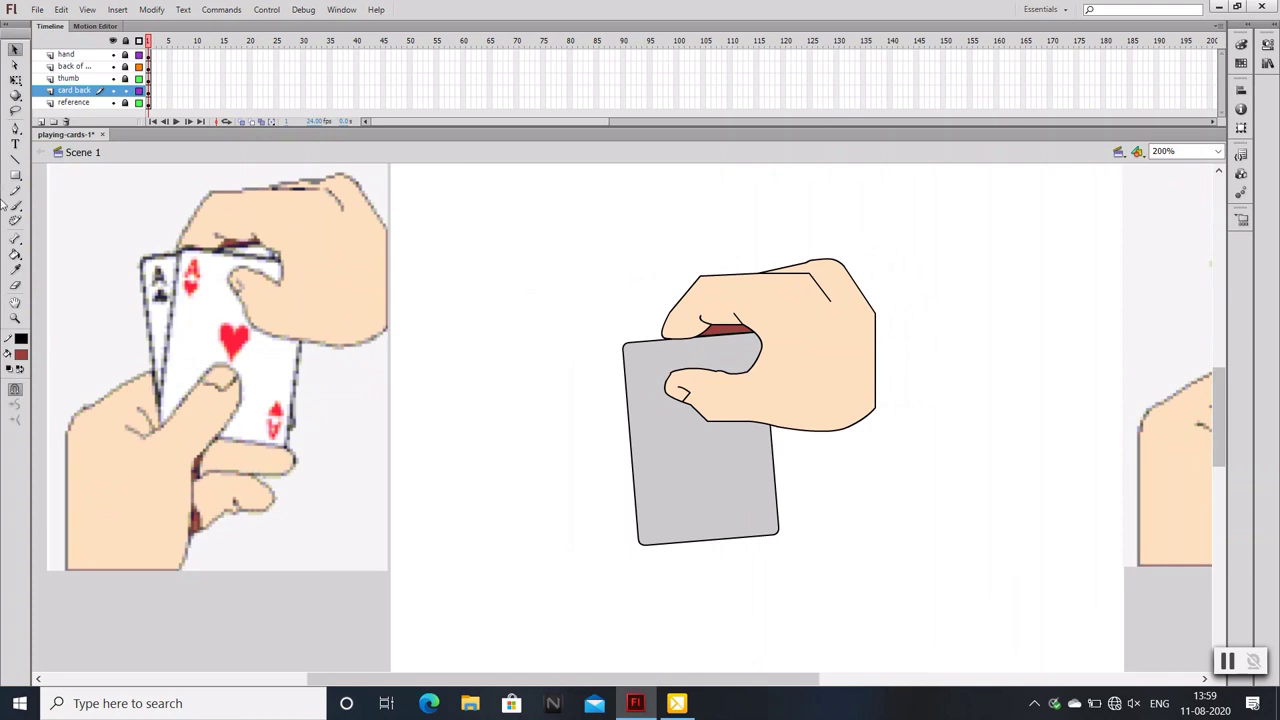
{"action": "left_click", "coordinate": [15, 143]}
{"action": "left_click", "coordinate": [632, 354]}
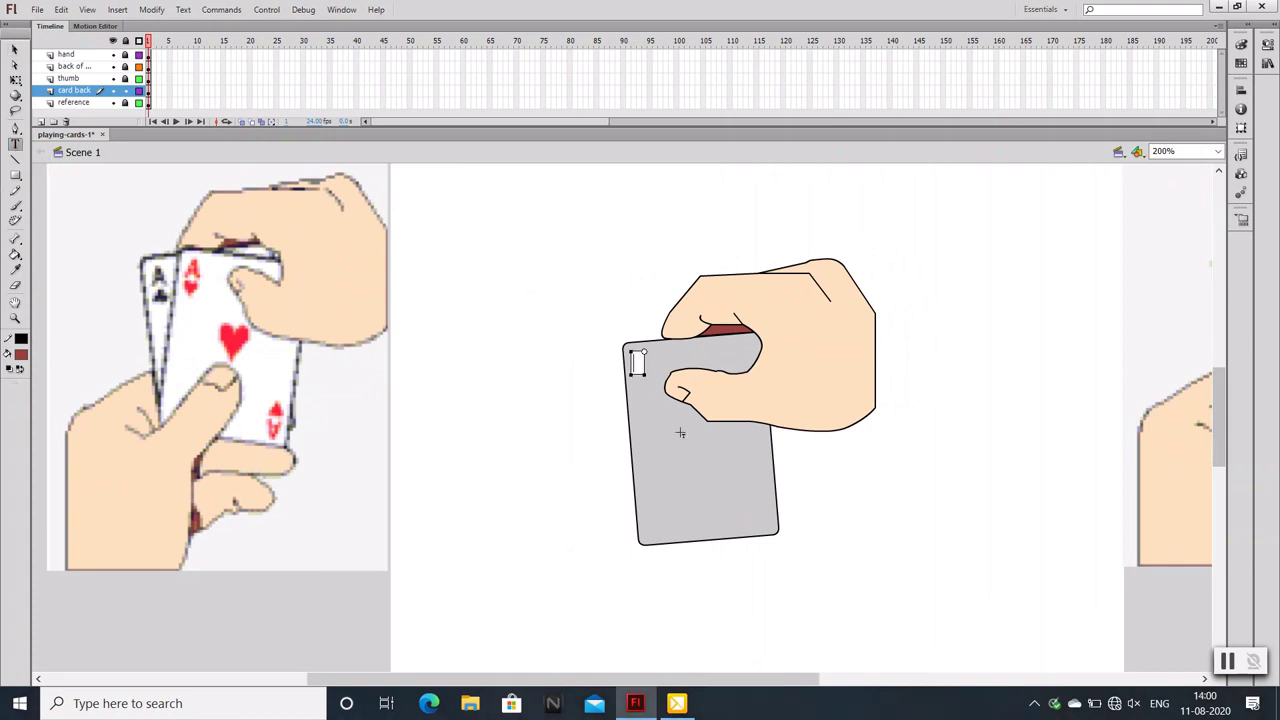
{"action": "type", "text": "A"}
{"action": "left_click", "coordinate": [1267, 44]}
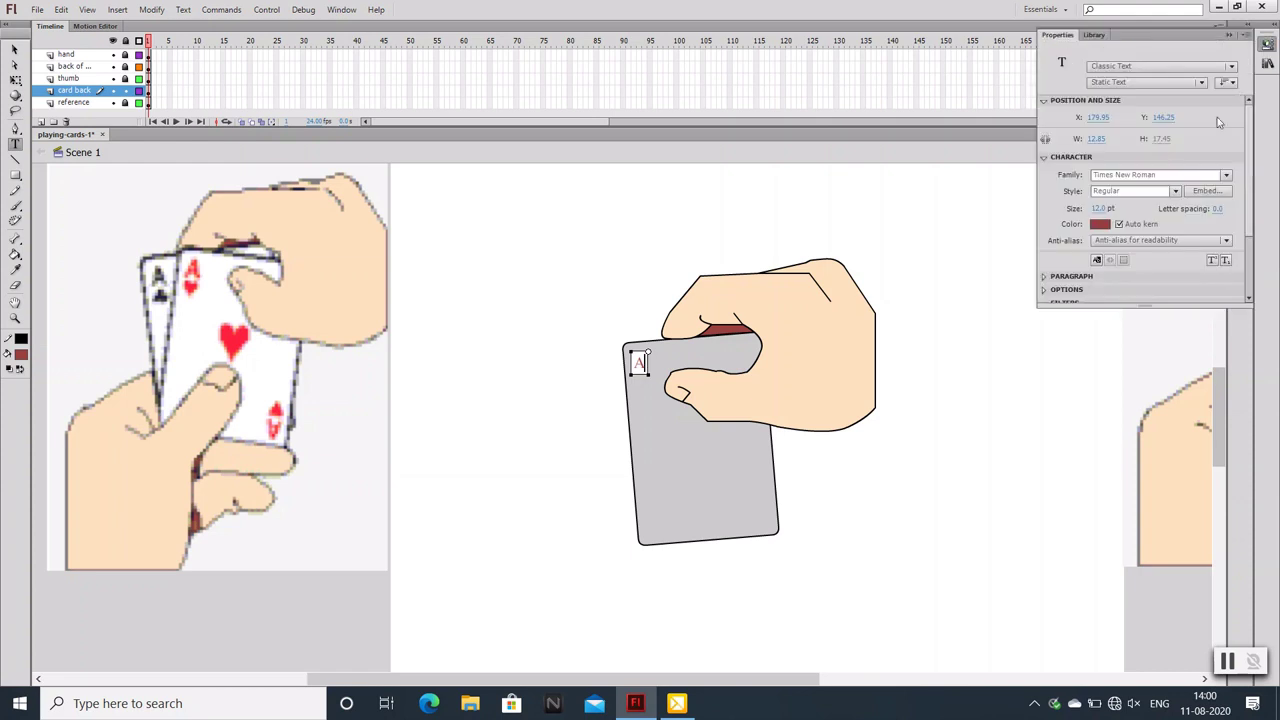
{"action": "left_click", "coordinate": [1100, 224]}
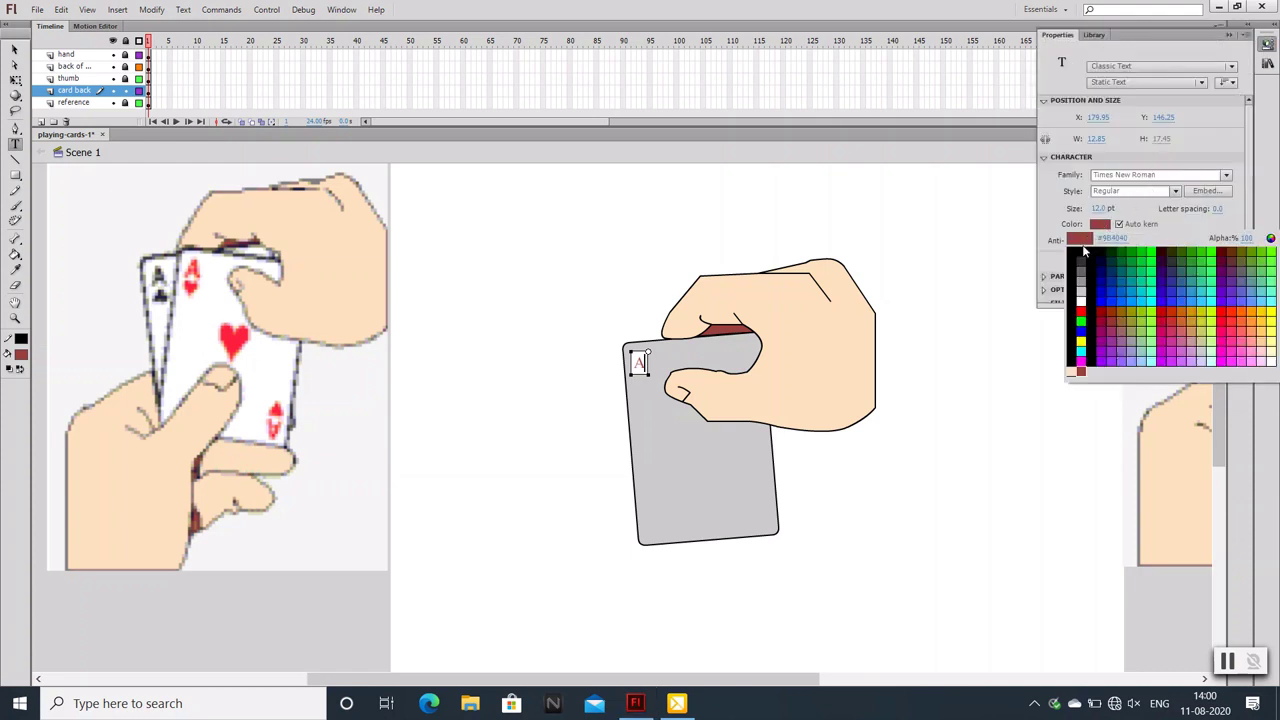
{"action": "left_click", "coordinate": [1081, 256]}
Make the letter A black and enlarge it to about 14 pt
{"action": "double_click", "coordinate": [639, 362]}
{"action": "left_click", "coordinate": [1267, 44]}
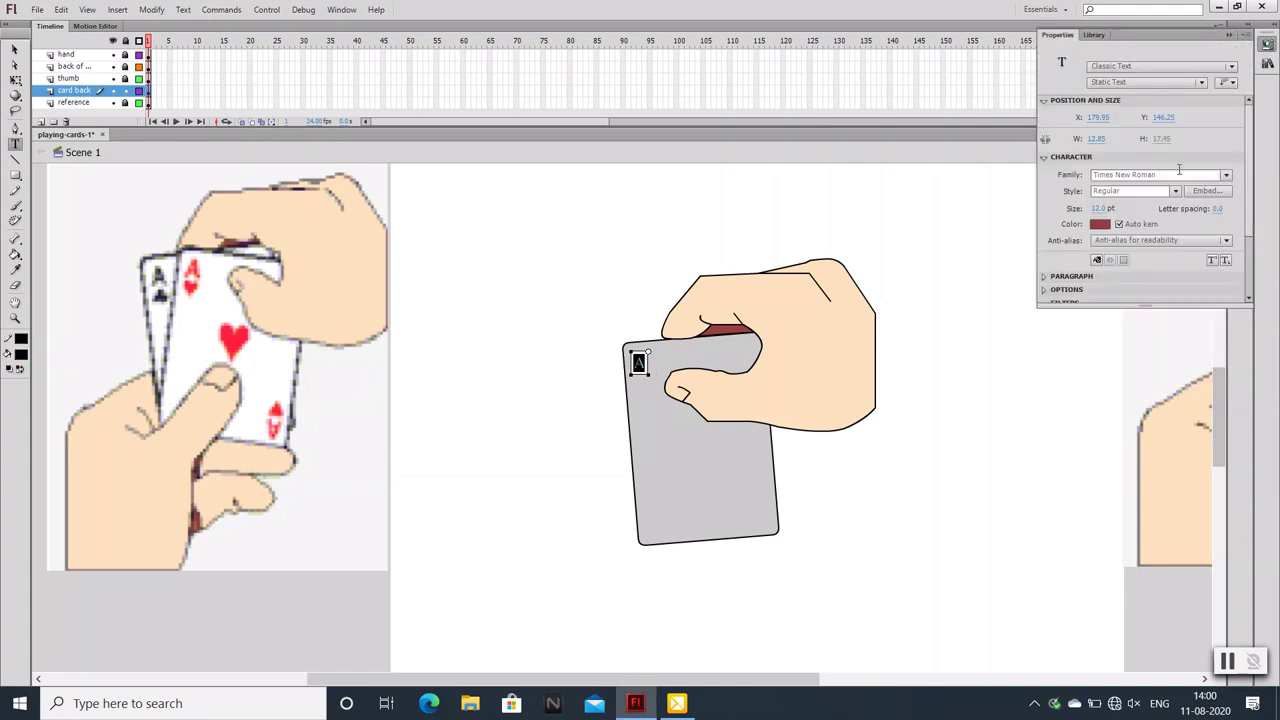
{"action": "left_click", "coordinate": [1100, 224]}
{"action": "left_click", "coordinate": [1081, 256]}
{"action": "left_click_drag", "start_coordinate": [1100, 208], "coordinate": [1108, 208]}
{"action": "left_click", "coordinate": [800, 435]}
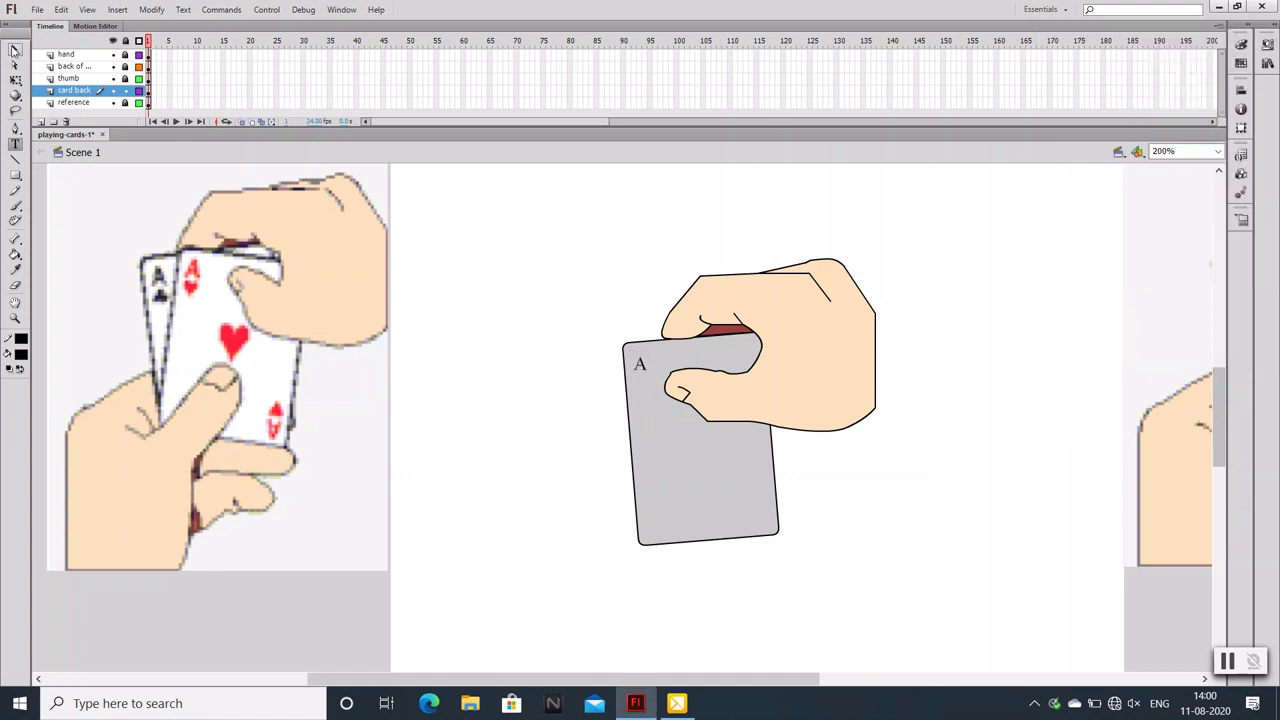
{"action": "left_click", "coordinate": [15, 128]}
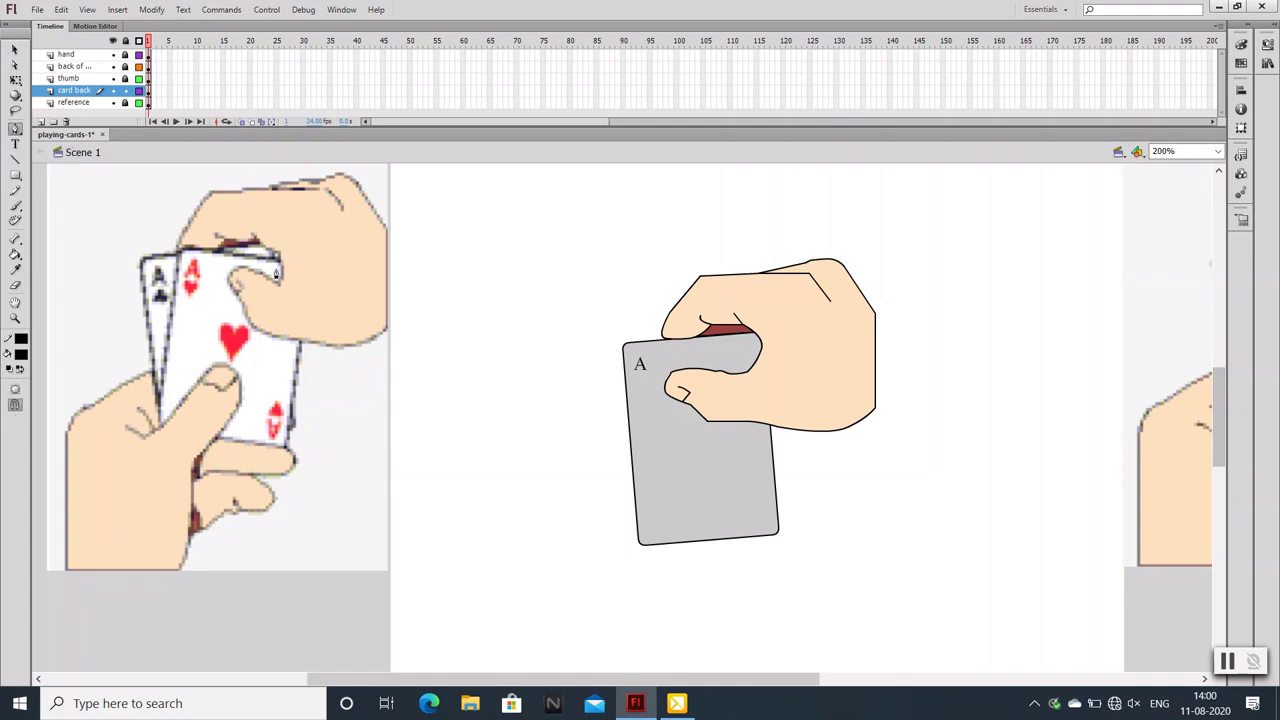
Start the club outline at 400% zoom with its curved top and right lobes
{"action": "left_click", "coordinate": [594, 377]}
{"action": "key", "text": "ctrl+equal"}
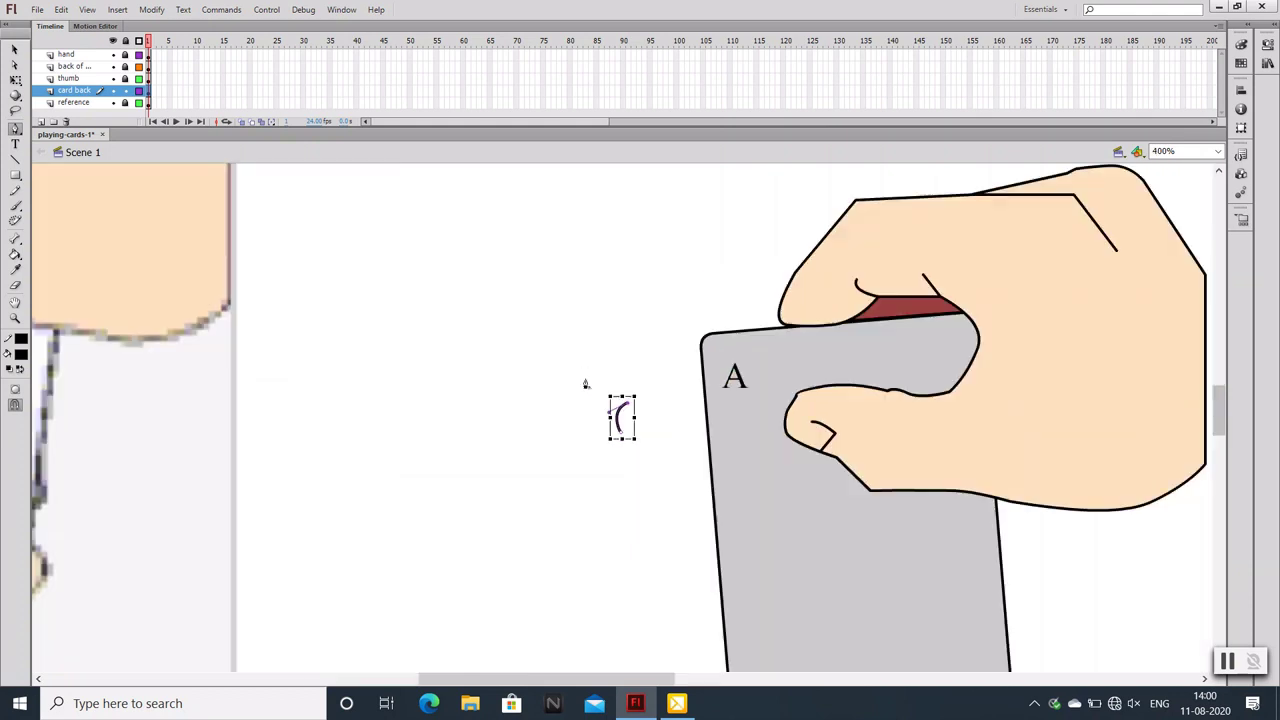
{"action": "left_click_drag", "start_coordinate": [643, 442], "coordinate": [640, 471]}
{"action": "left_click_drag", "start_coordinate": [660, 455], "coordinate": [660, 472]}
{"action": "left_click_drag", "start_coordinate": [629, 461], "coordinate": [638, 466]}
{"action": "scroll", "coordinate": [643, 471], "scroll_direction": "right", "scroll_amount": 1}
{"action": "scroll", "coordinate": [614, 458], "scroll_direction": "up", "scroll_amount": 1}
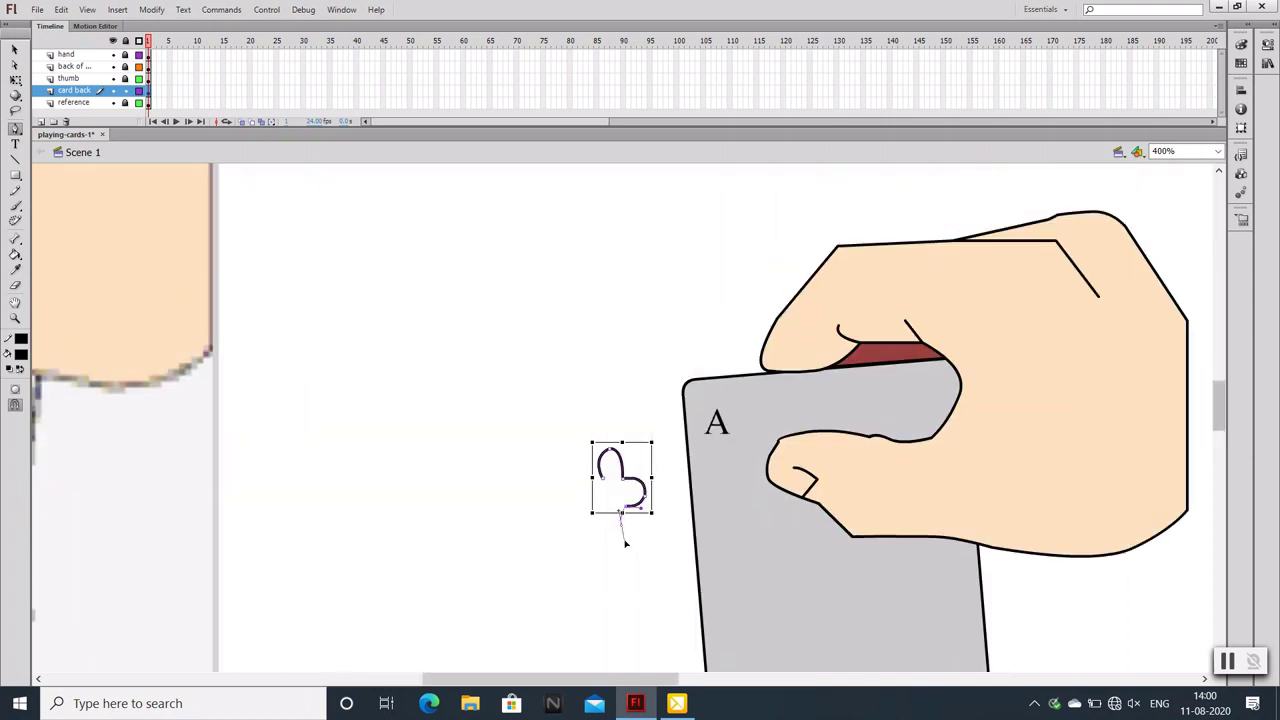
Add the club's flared stem and left lobe, closing the outline at its start point
{"action": "left_click", "coordinate": [622, 530]}
{"action": "left_click_drag", "start_coordinate": [630, 532], "coordinate": [610, 531]}
{"action": "left_click", "coordinate": [608, 531]}
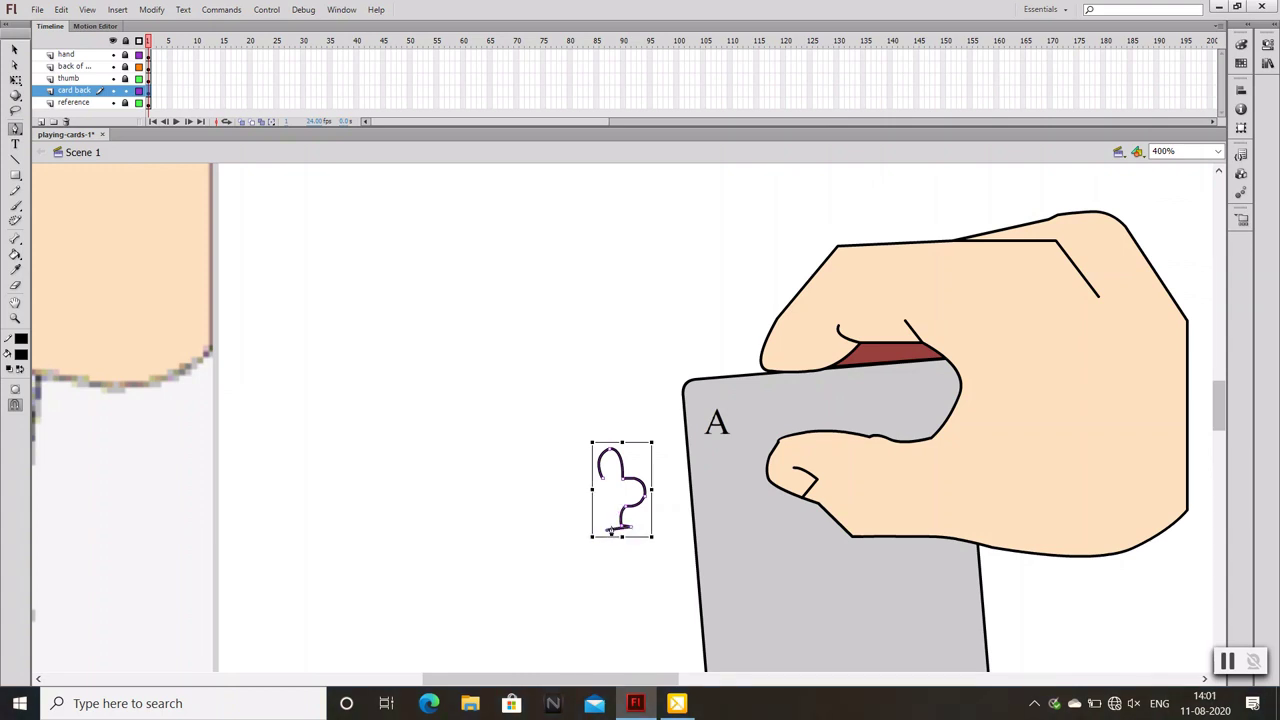
{"action": "scroll", "coordinate": [623, 561], "scroll_direction": "up", "scroll_amount": 1}
{"action": "left_click", "coordinate": [591, 507]}
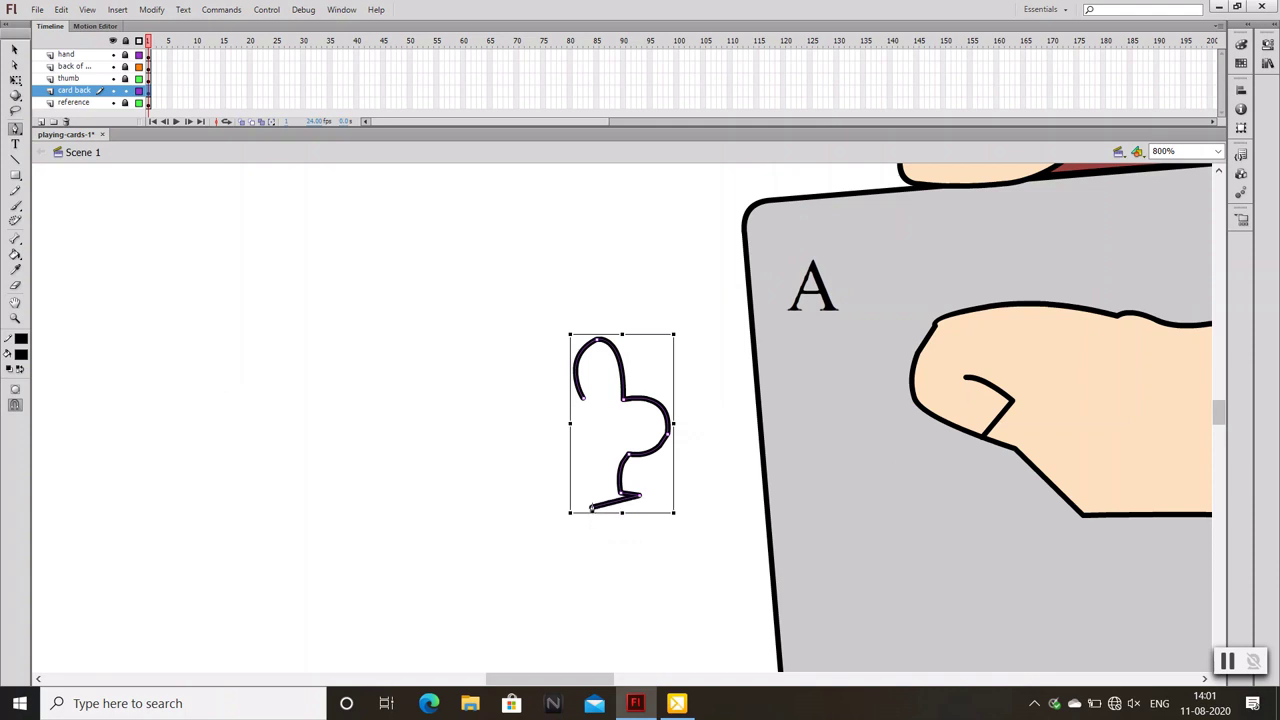
{"action": "left_click_drag", "start_coordinate": [590, 458], "coordinate": [540, 414]}
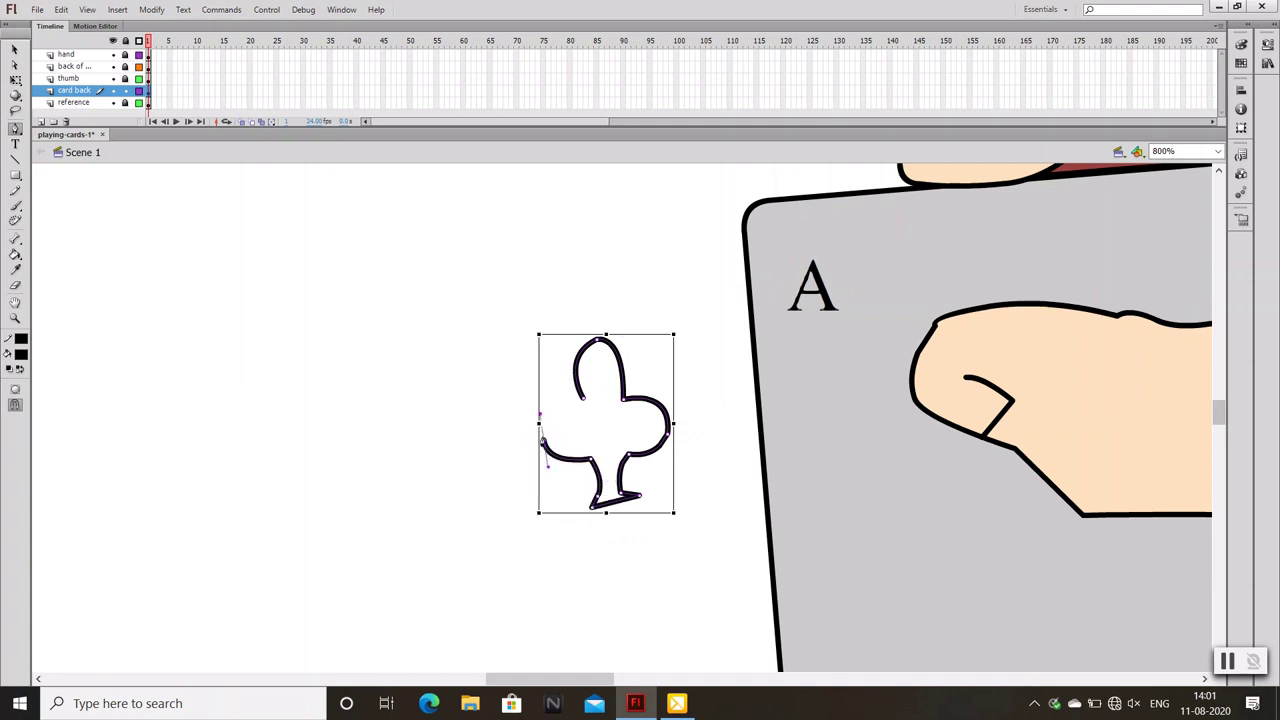
{"action": "left_click", "coordinate": [584, 403]}
Straighten the club's right stem line and round out its left lobe
{"action": "left_click", "coordinate": [15, 48]}
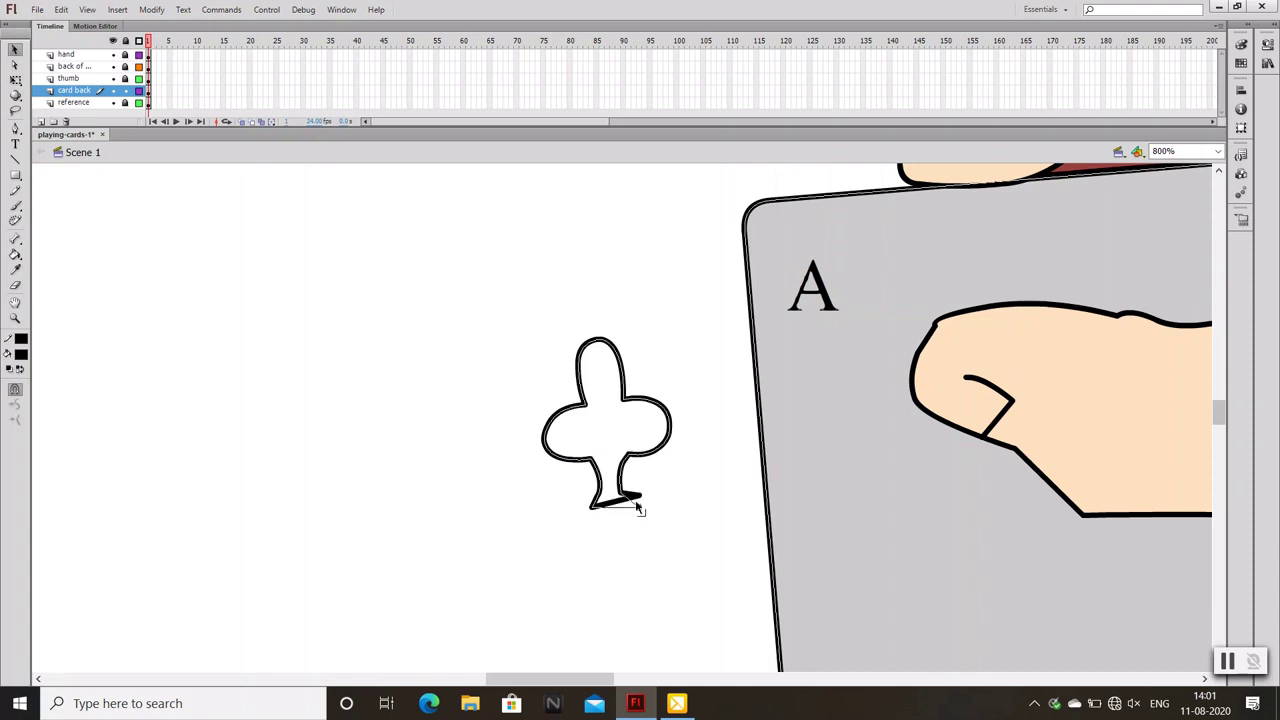
{"action": "left_click_drag", "start_coordinate": [622, 490], "coordinate": [624, 466]}
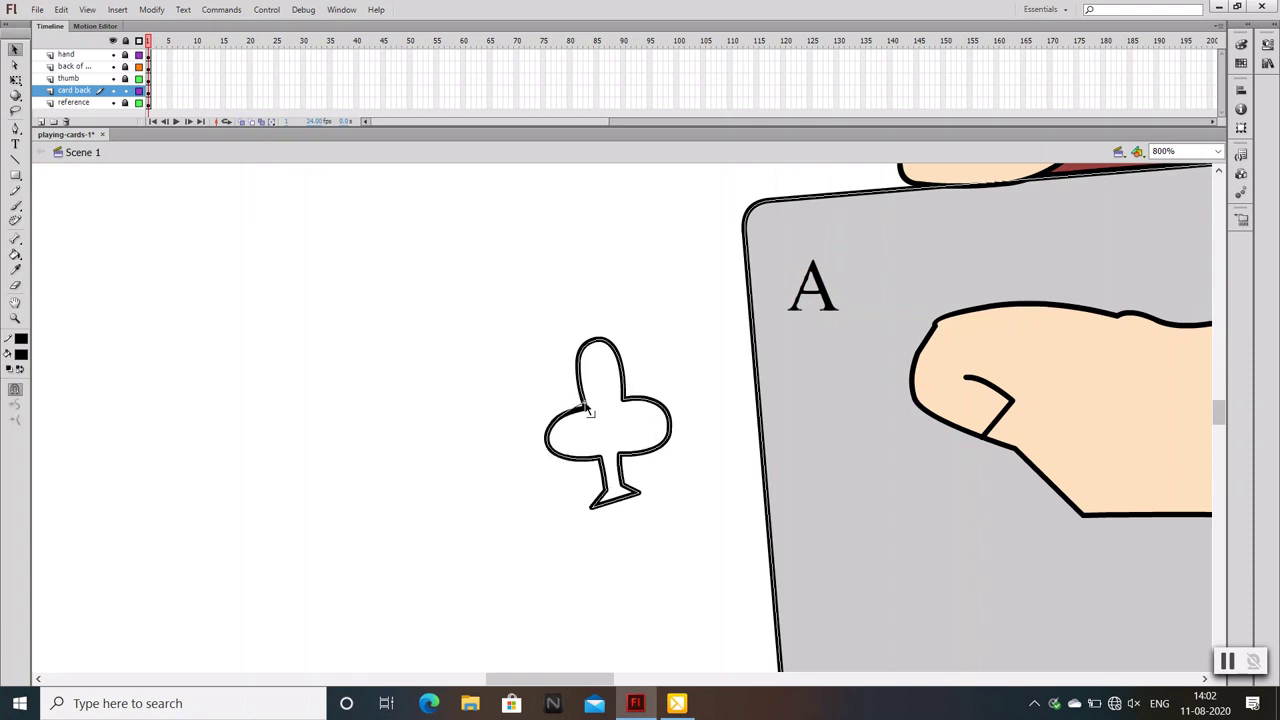
{"action": "mouse_move", "coordinate": [552, 445]}
{"action": "left_mouse_down"}
{"action": "mouse_move", "coordinate": [553, 424]}
{"action": "mouse_move", "coordinate": [551, 438]}
{"action": "left_mouse_up"}
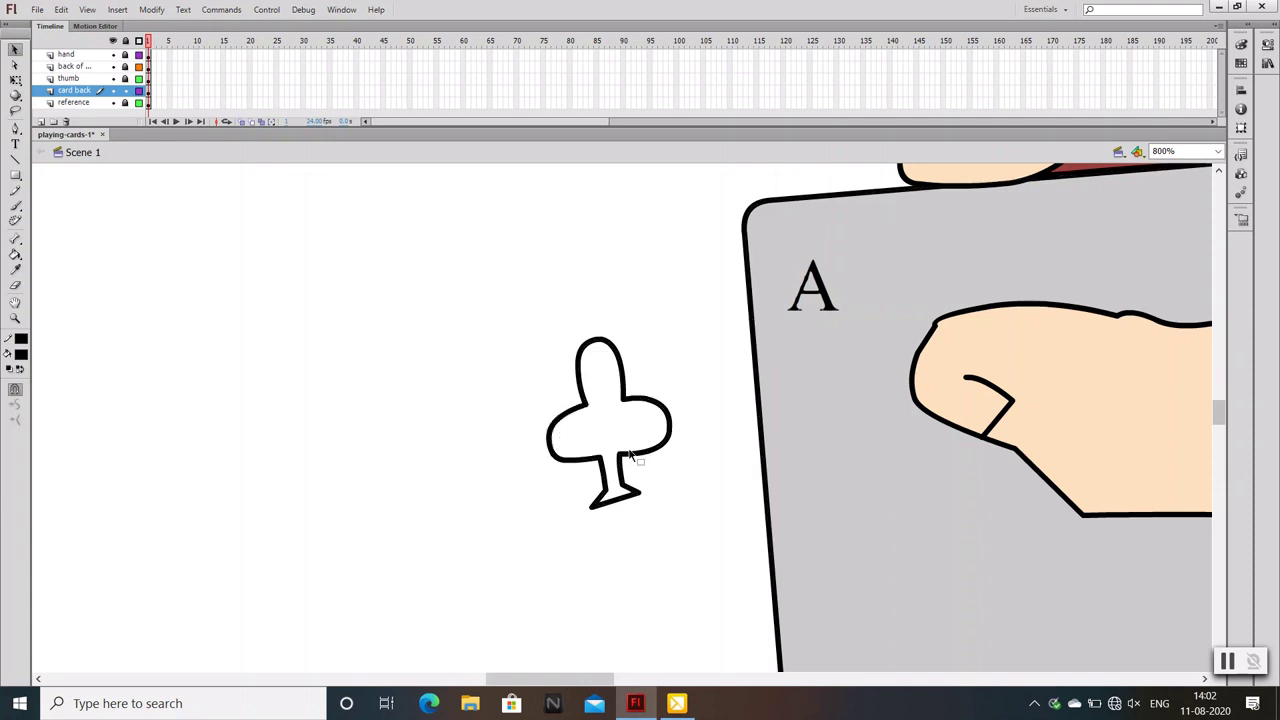
Shrink the club and rotate it slightly with Free Transform
{"action": "key", "text": "v"}
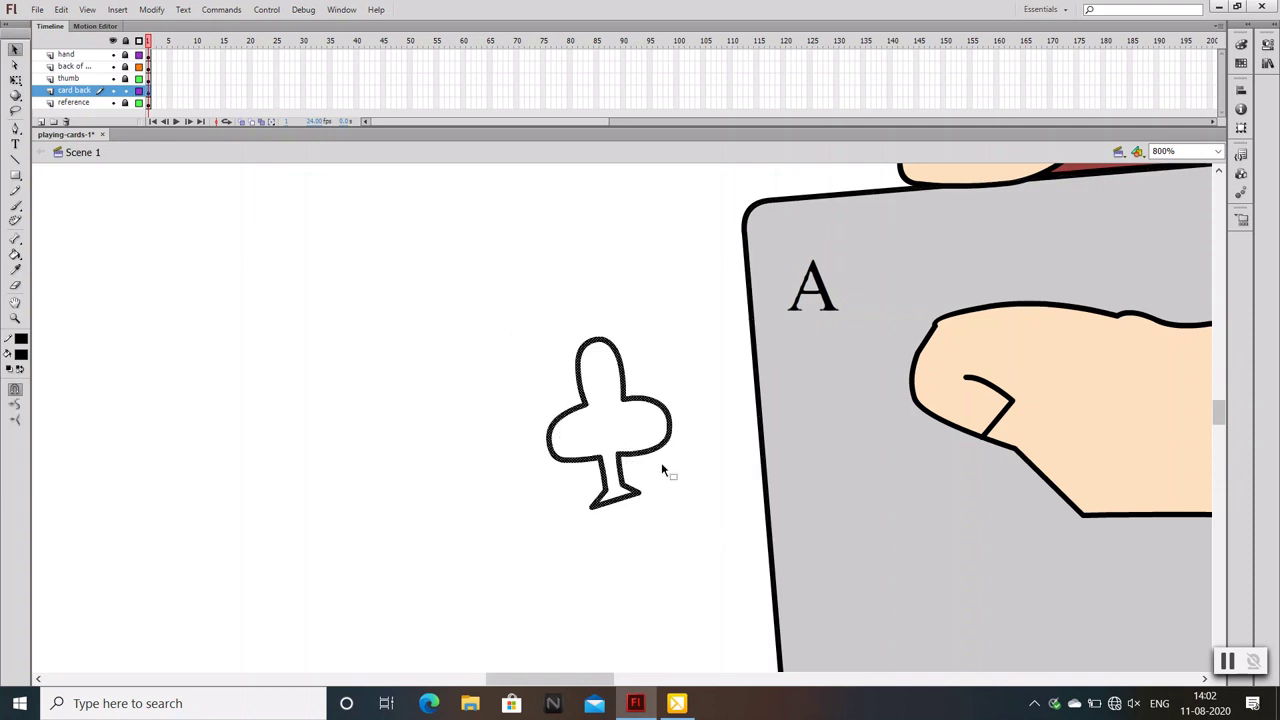
{"action": "left_click", "coordinate": [15, 80]}
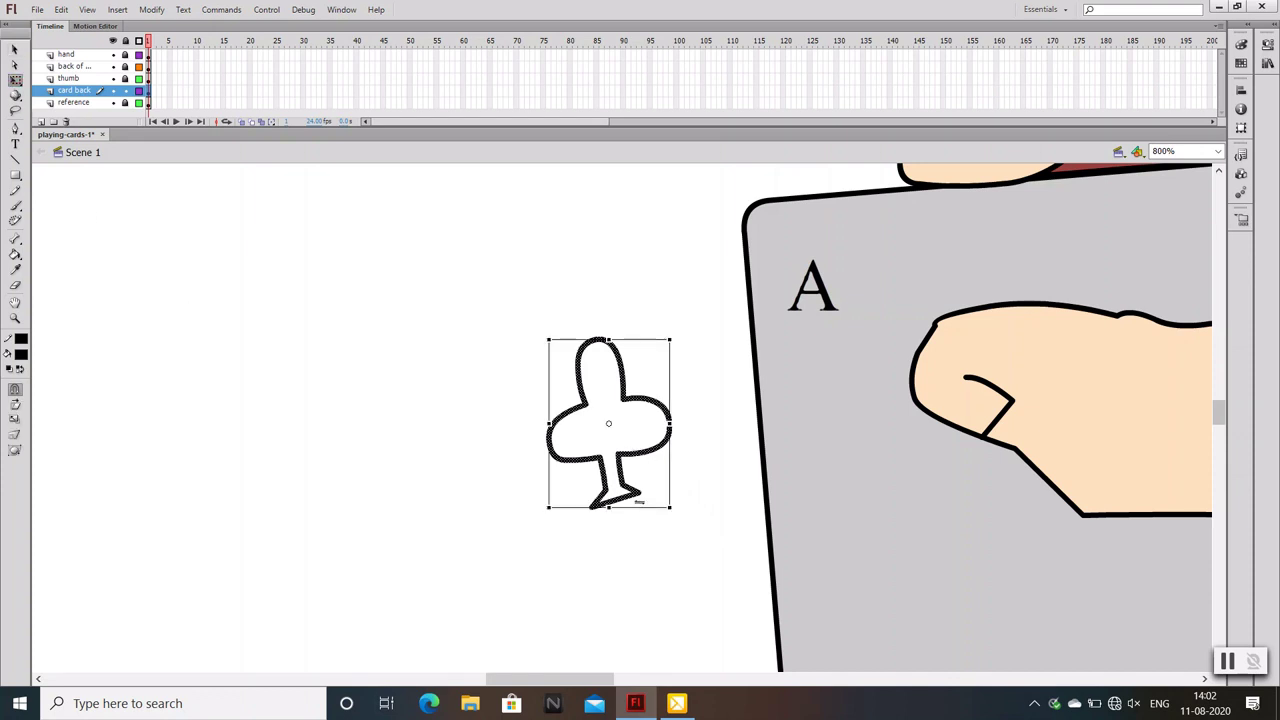
{"action": "left_click_drag", "start_coordinate": [669, 508], "coordinate": [631, 446]}
{"action": "left_click_drag", "start_coordinate": [638, 392], "coordinate": [688, 362]}
Move the club onto the card's top-left corner beneath the A
{"action": "key", "text": "ctrl+="}
{"action": "left_click_drag", "start_coordinate": [655, 468], "coordinate": [1052, 303]}
{"action": "key", "text": "ctrl+minus"}
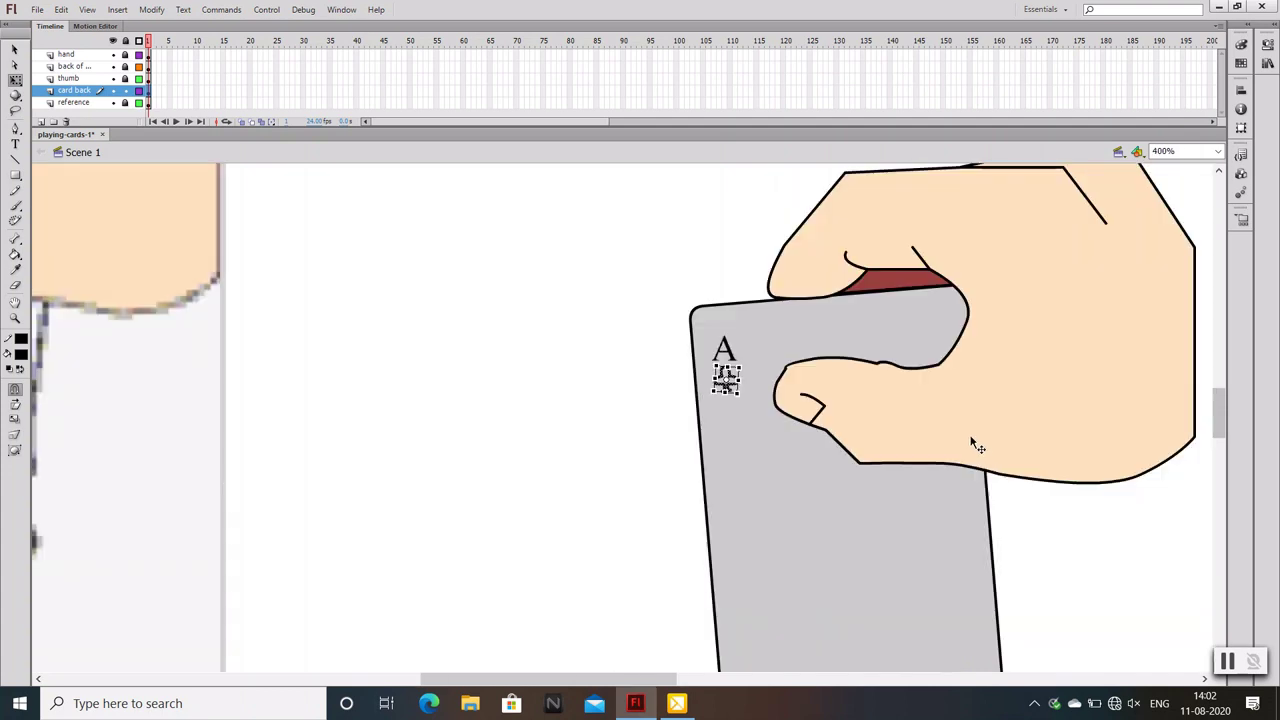
{"action": "key", "text": "ctrl+minus"}
{"action": "key", "text": "ctrl+minus"}
{"action": "key", "text": "ctrl+equal"}
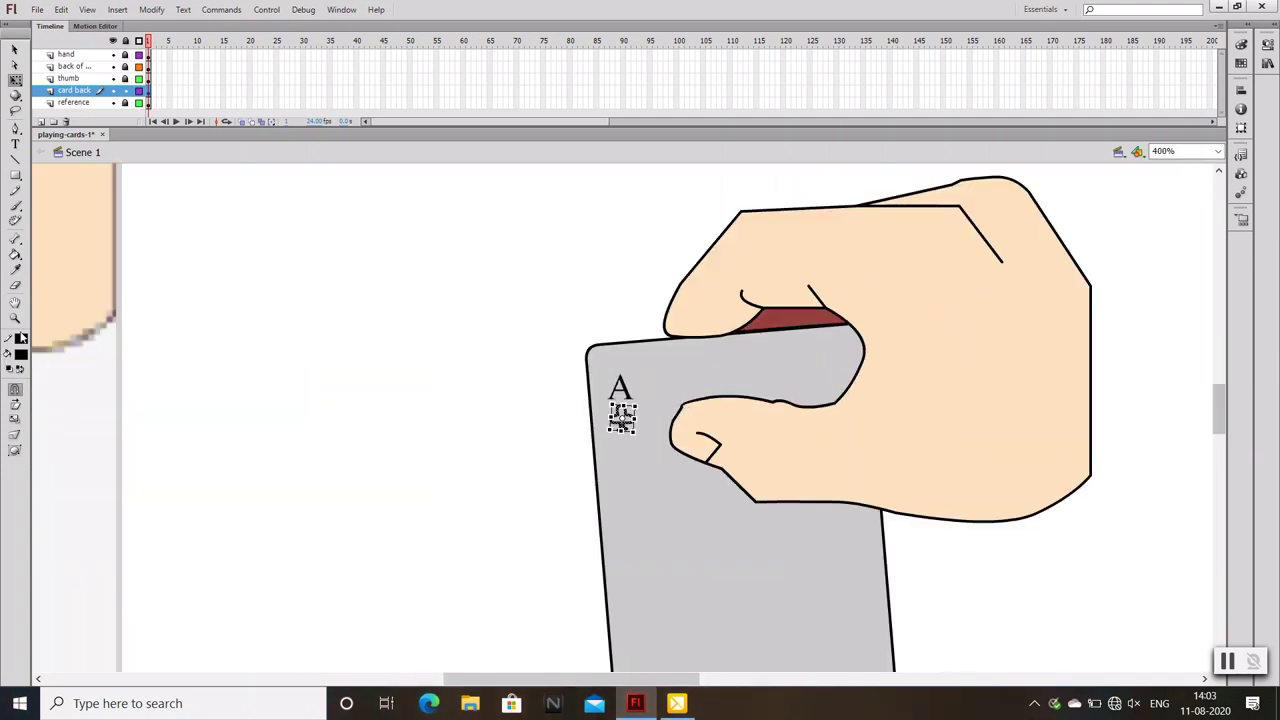
Fill the club shape solid black
{"action": "key", "text": "k"}
{"action": "left_click", "coordinate": [10, 50]}
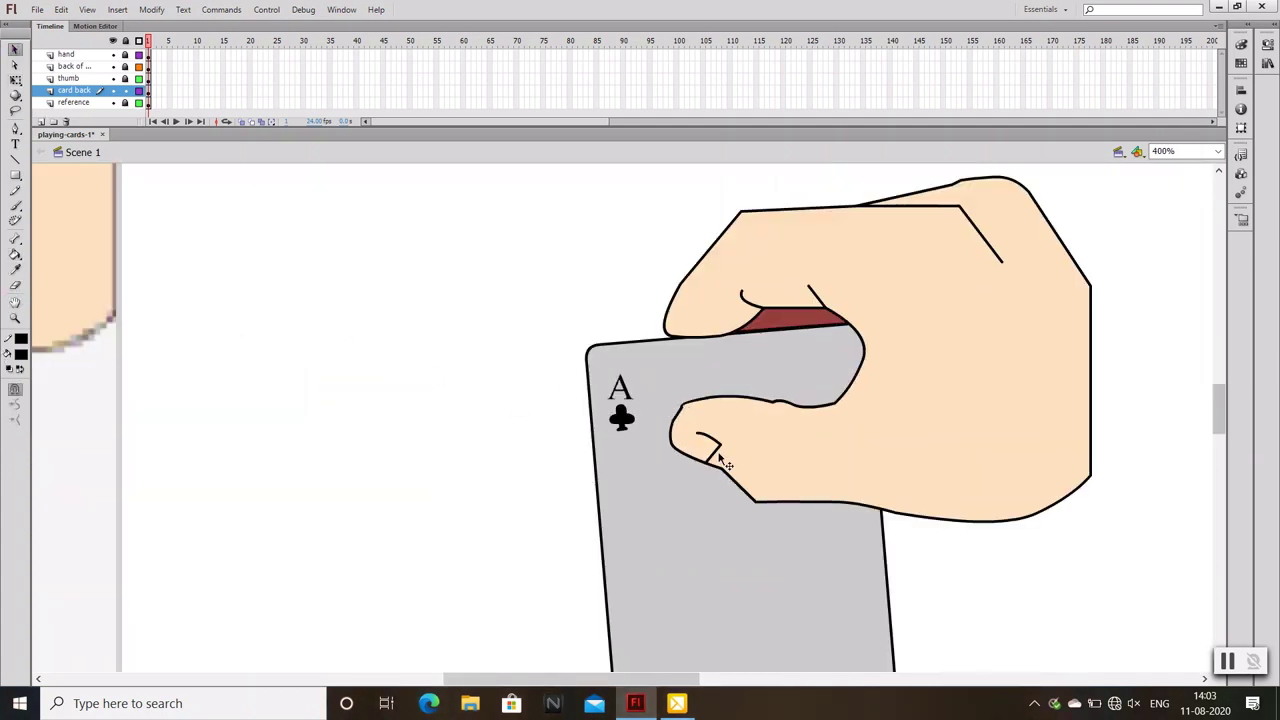
{"action": "scroll", "coordinate": [686, 452], "scroll_direction": "down", "scroll_amount": 3}
{"action": "key", "text": "ctrl+minus"}
{"action": "key", "text": "ctrl+minus"}
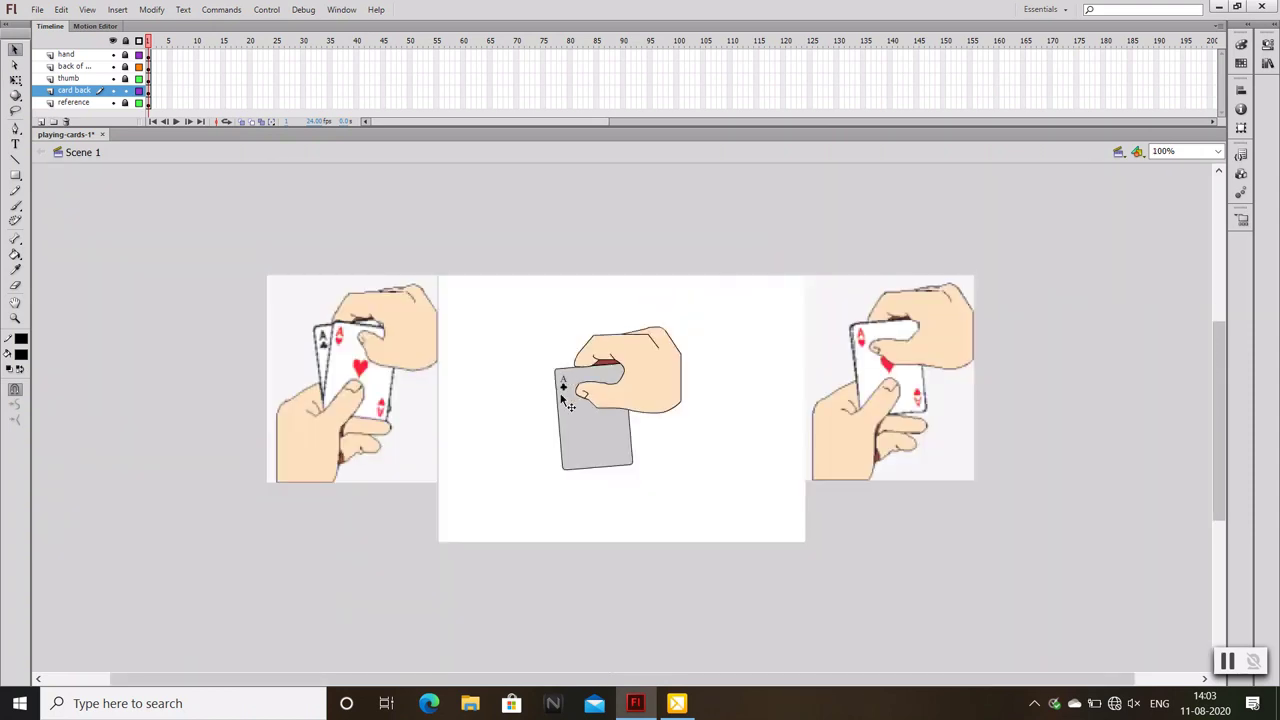
{"action": "key", "text": "ctrl+equal"}
Group the A and club together and nudge the group up slightly
{"action": "key", "text": "ctrl+g"}
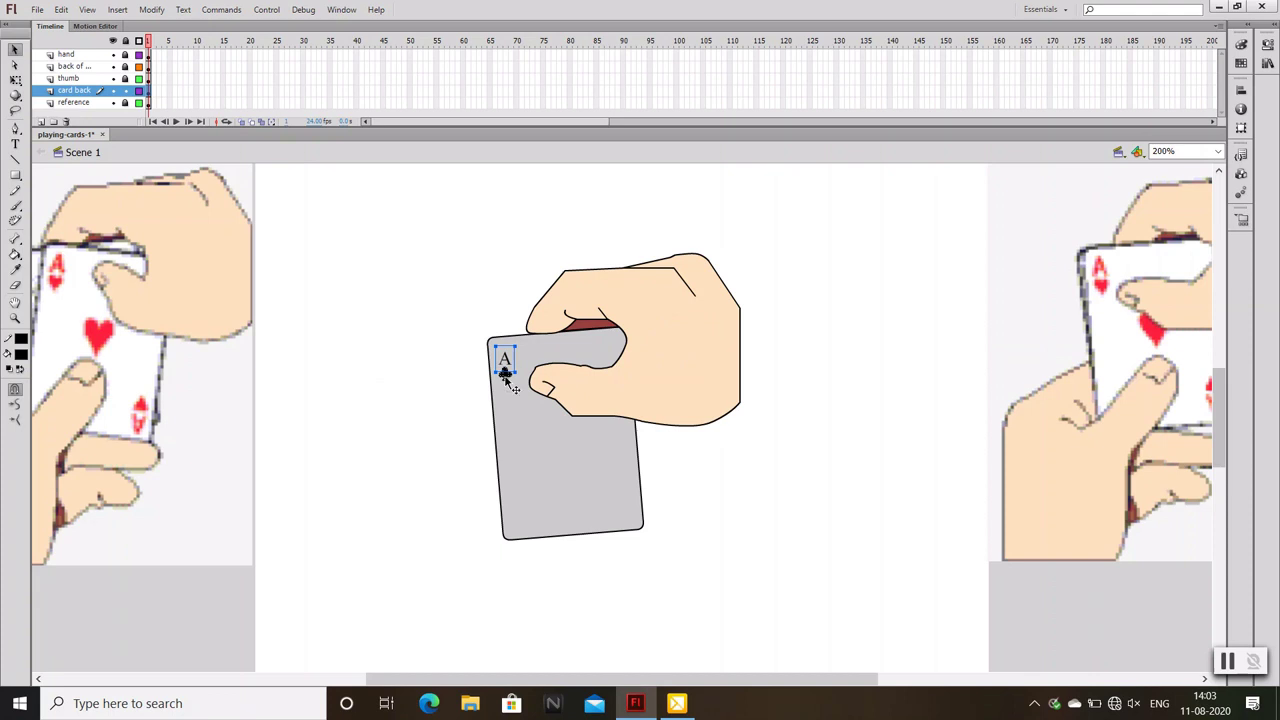
{"action": "key", "text": "ctrl+equal"}
{"action": "key", "text": "ctrl+equal"}
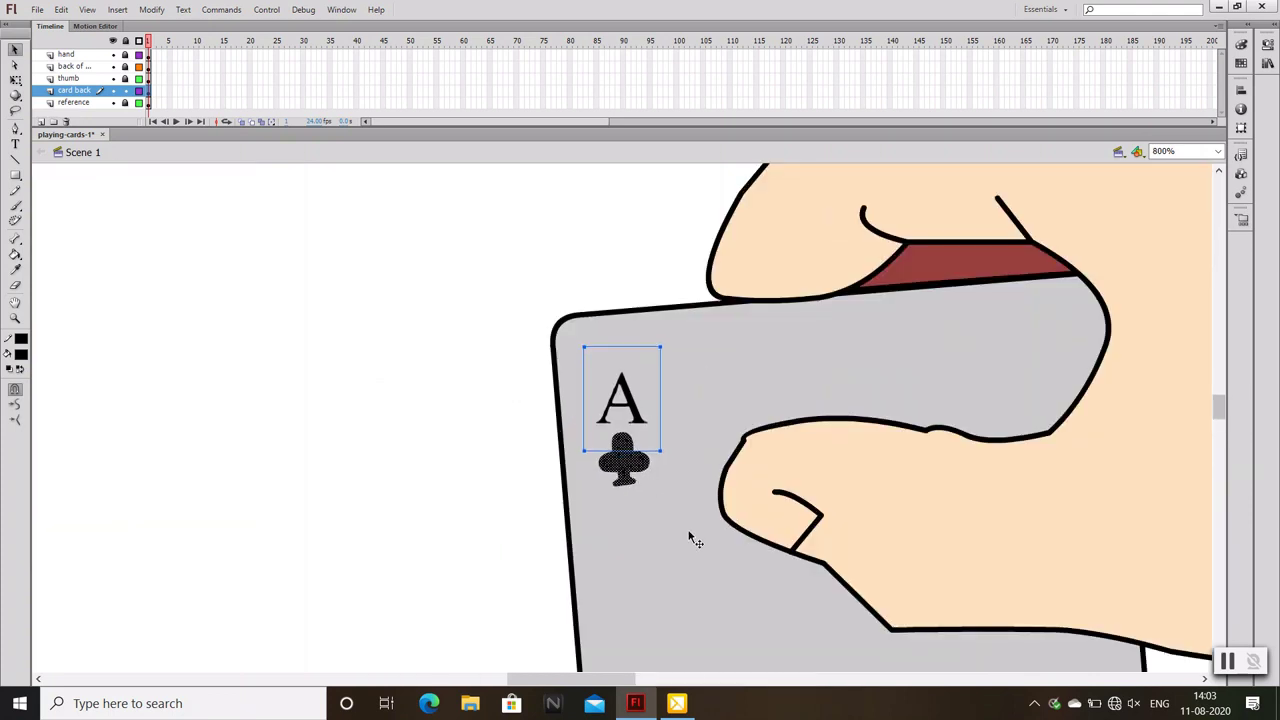
{"action": "key", "text": "Up"}
{"action": "key", "text": "Up"}
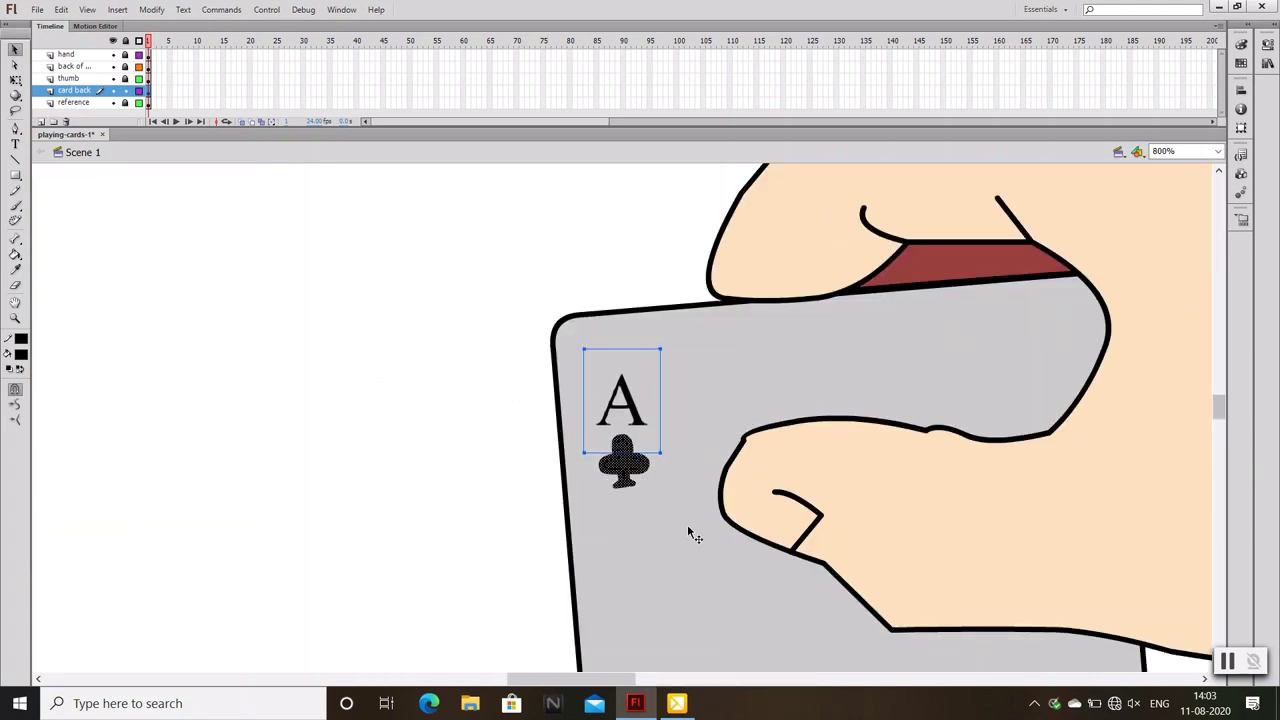
{"action": "left_click", "coordinate": [688, 531]}
{"action": "left_click", "coordinate": [547, 495]}
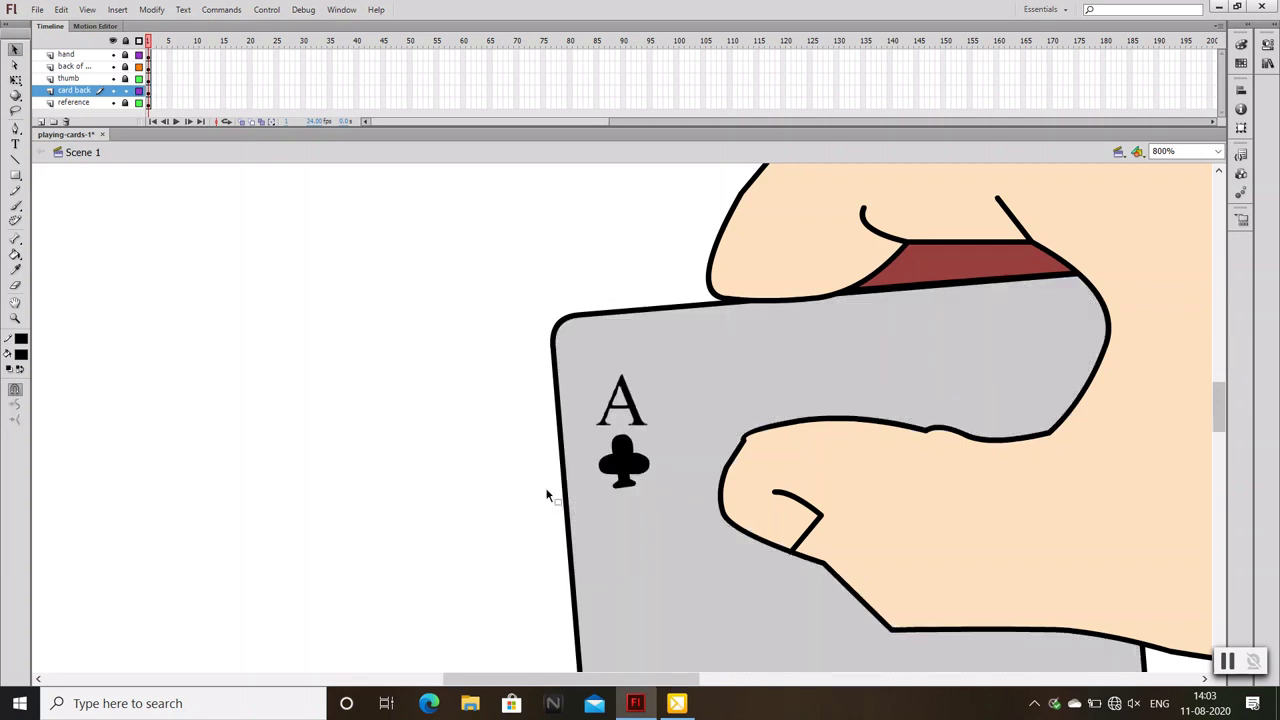
{"action": "key", "text": "ctrl+minus"}
{"action": "key", "text": "ctrl+minus"}
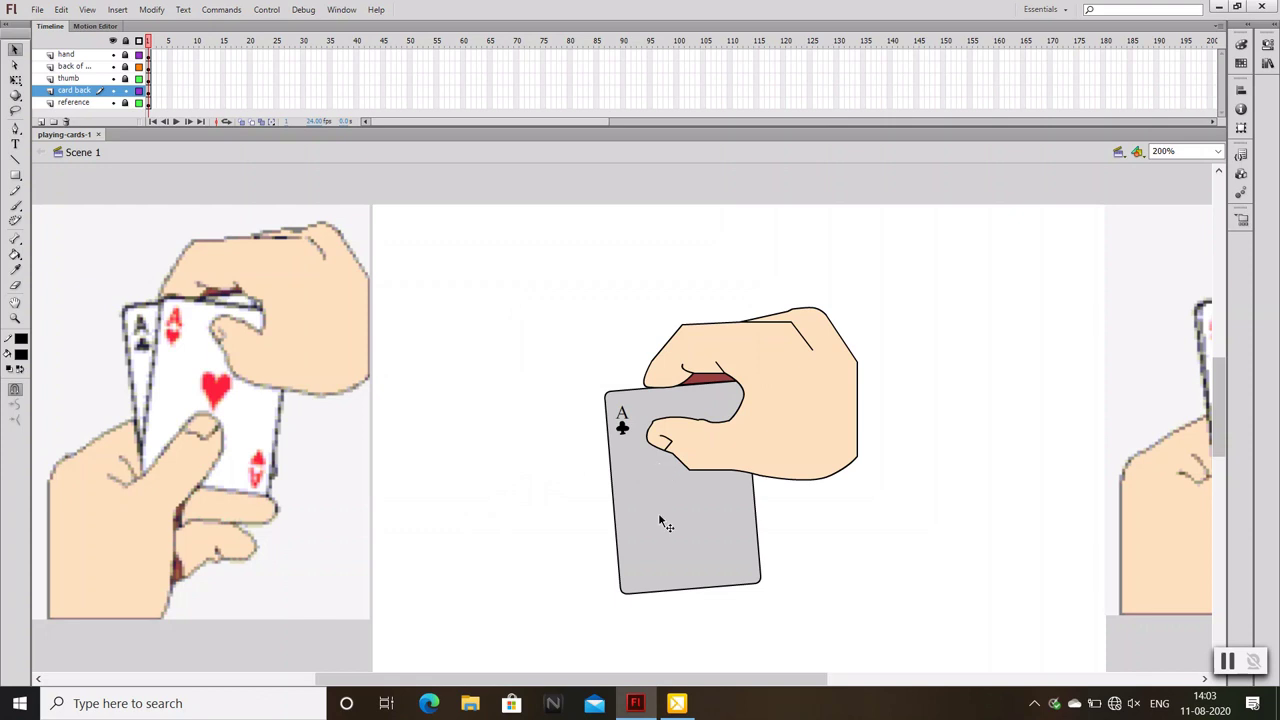
{"action": "left_click", "coordinate": [72, 97]}
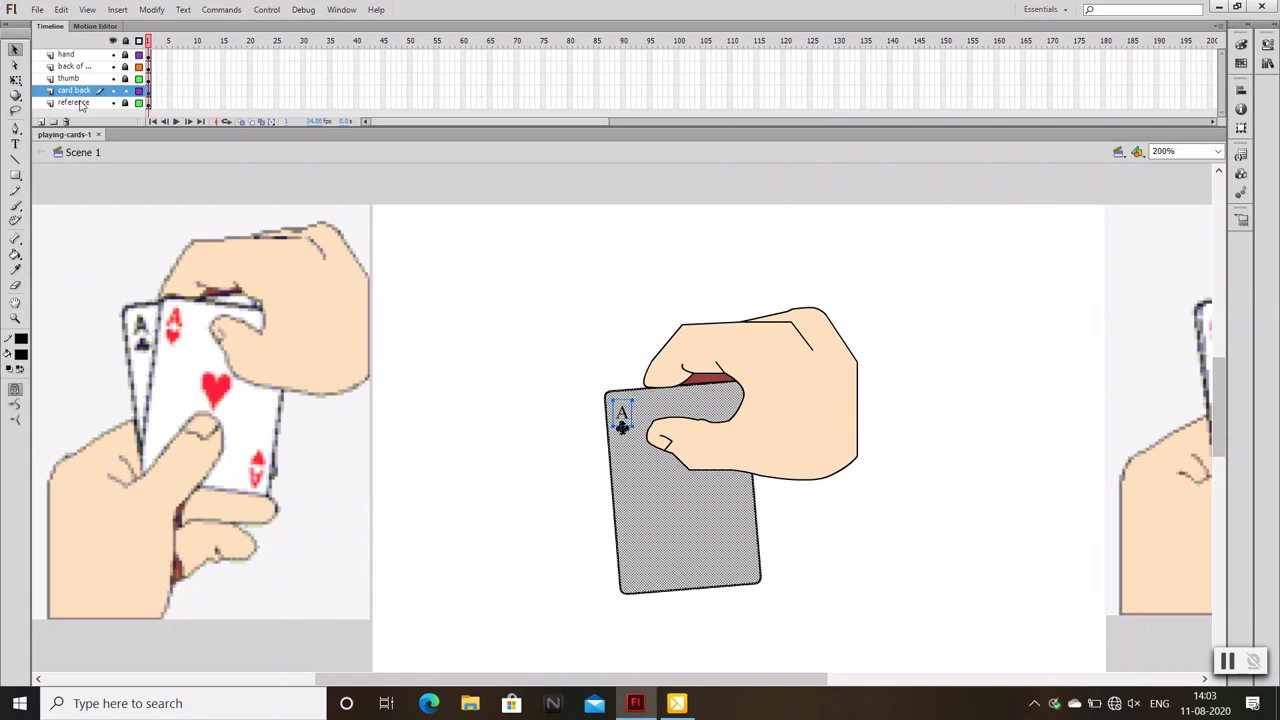
{"action": "right_click", "coordinate": [76, 93]}
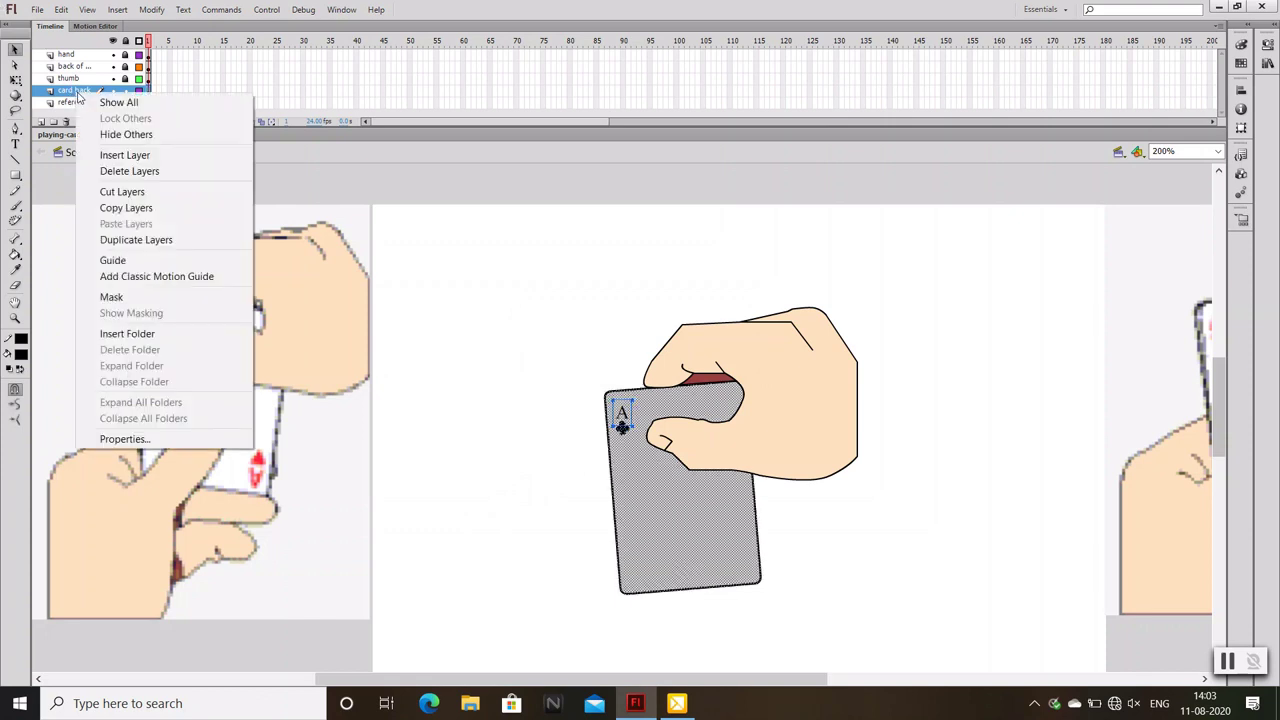
{"action": "left_click", "coordinate": [186, 247]}
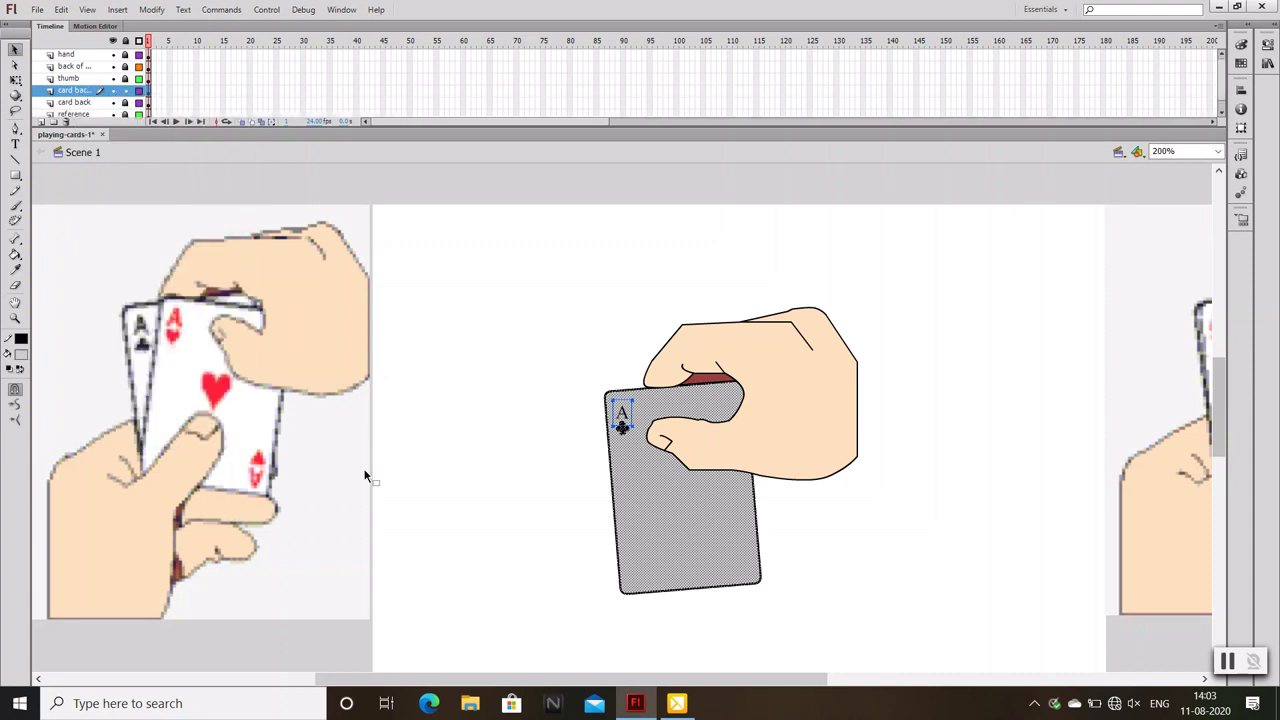
{"action": "key", "text": "q"}
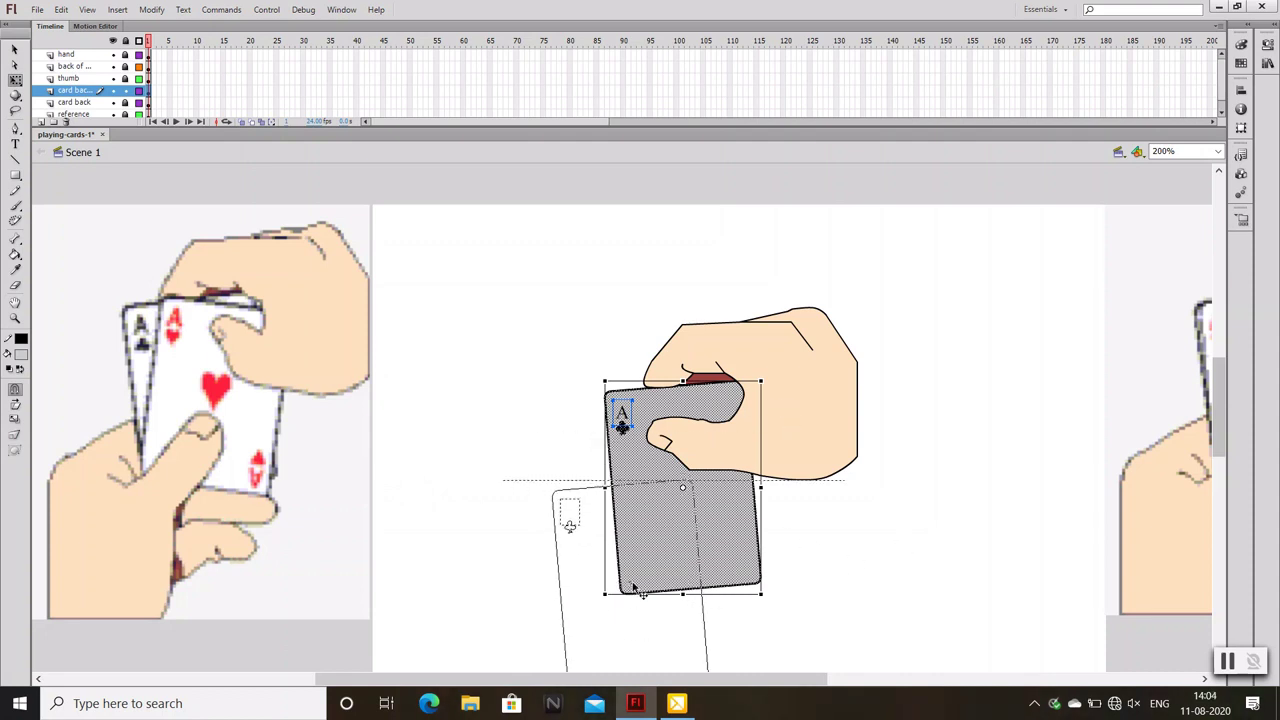
{"action": "key", "text": "v"}
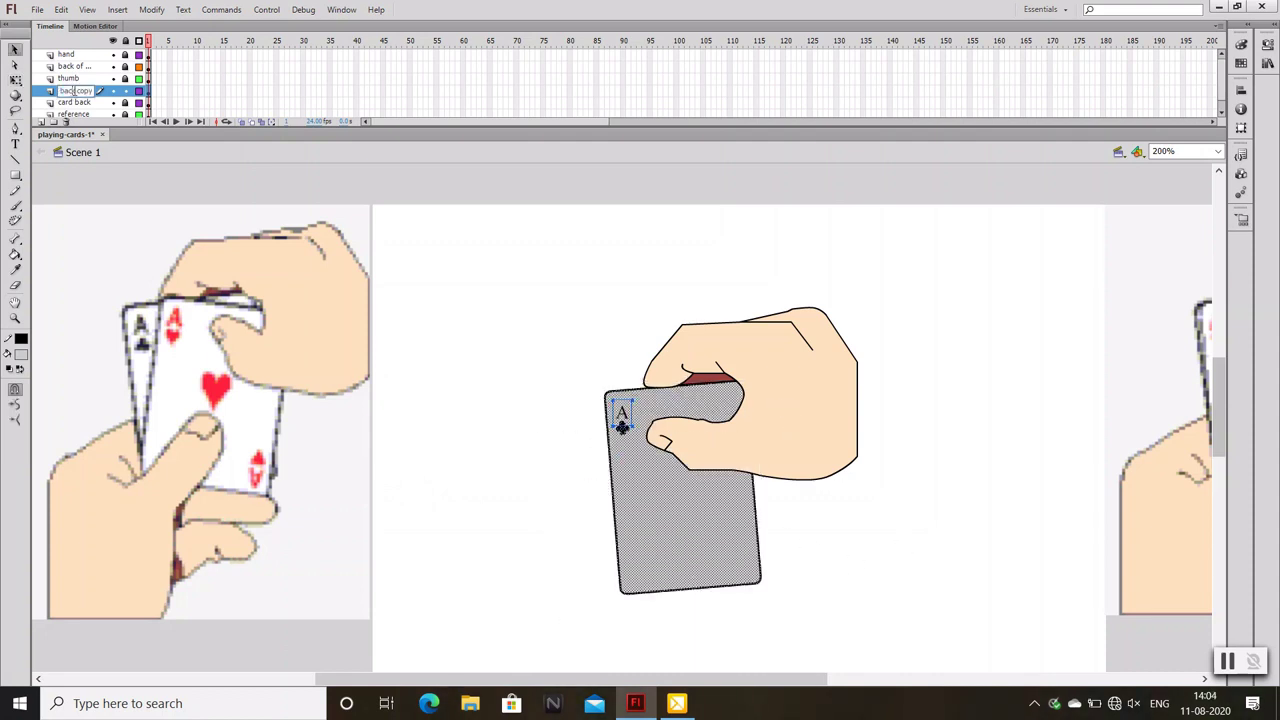
{"action": "left_click", "coordinate": [15, 79]}
{"action": "left_click", "coordinate": [404, 306]}
Move the grey card down-left and rotate it slightly clockwise
{"action": "left_click", "coordinate": [663, 486]}
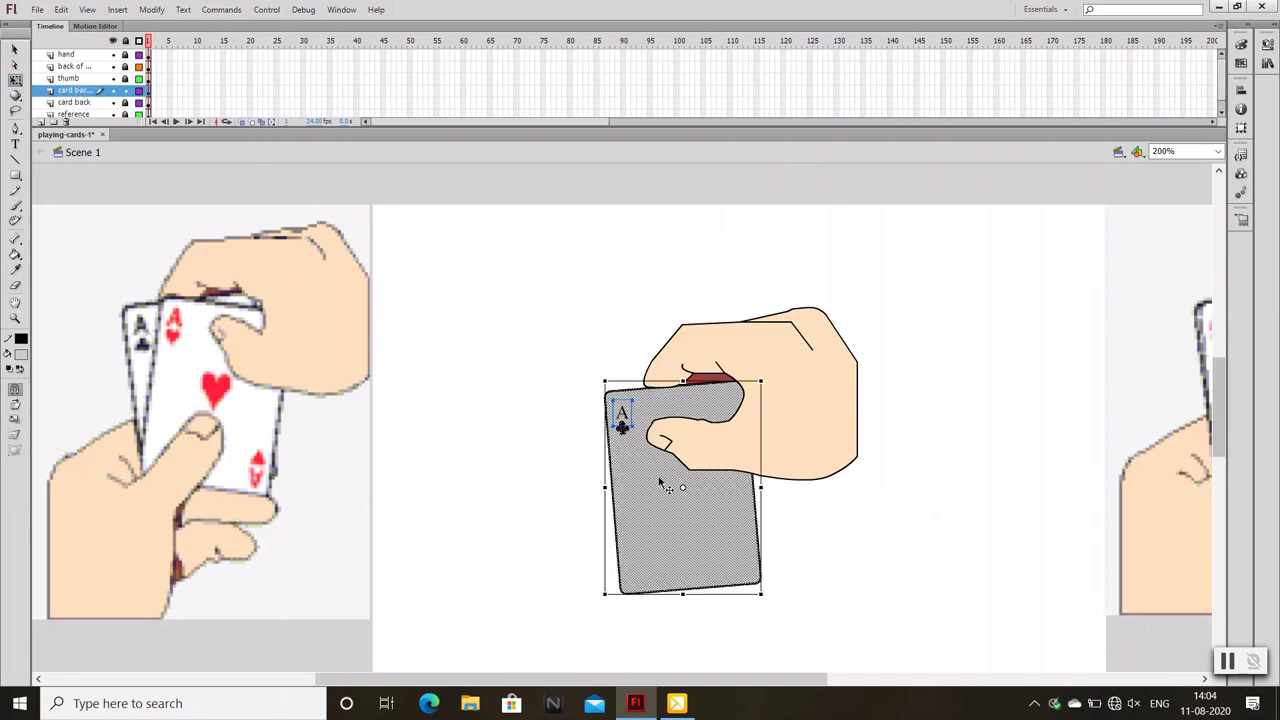
{"action": "left_click_drag", "start_coordinate": [686, 491], "coordinate": [648, 562]}
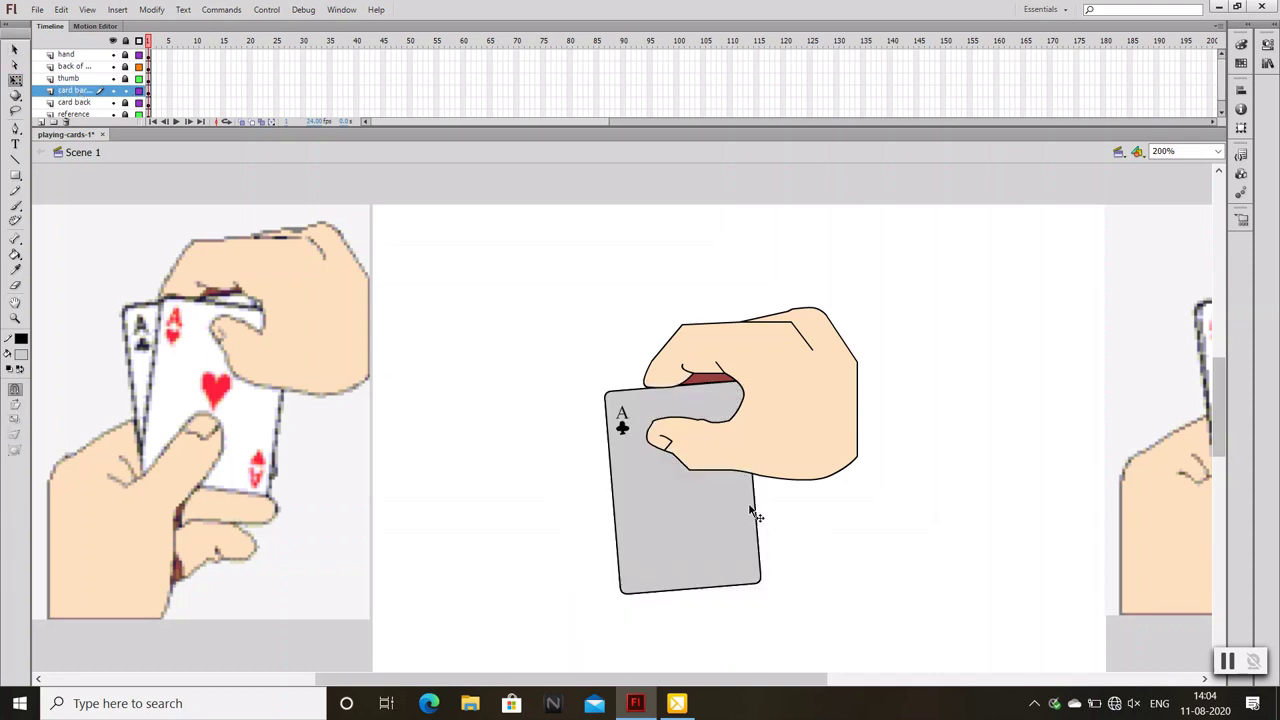
{"action": "left_click", "coordinate": [707, 503]}
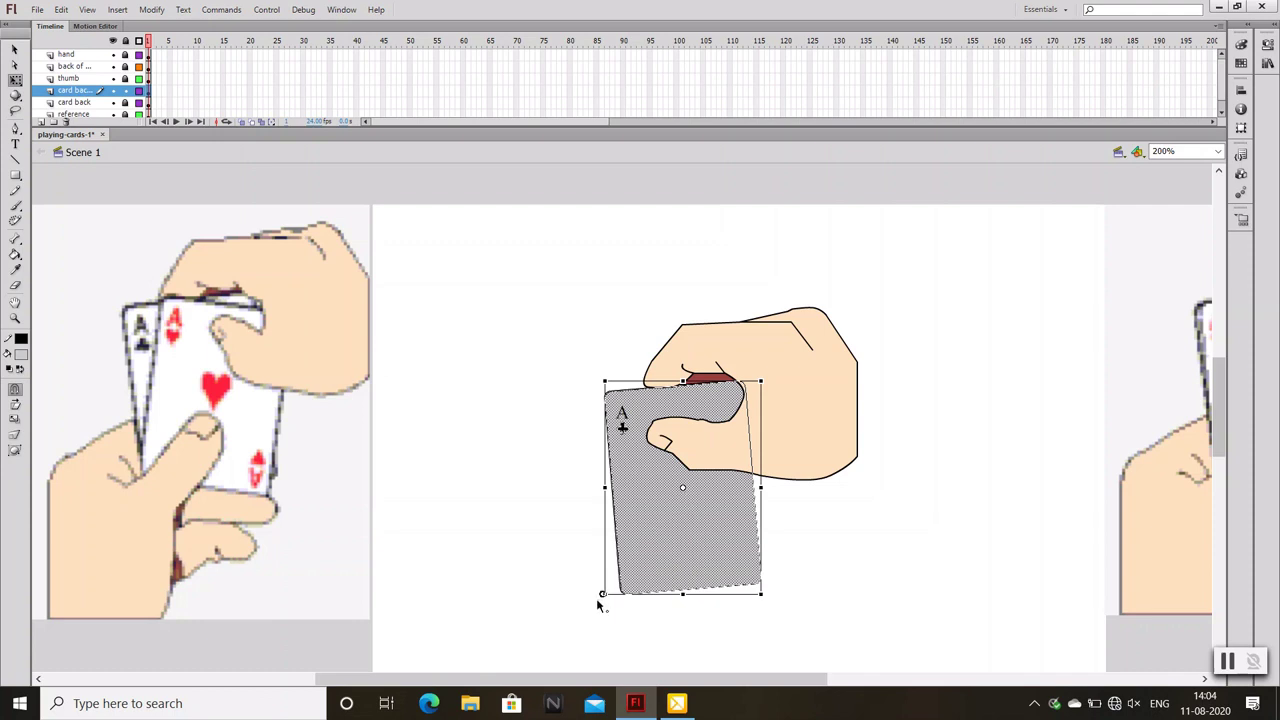
{"action": "left_click_drag", "start_coordinate": [607, 595], "coordinate": [609, 592]}
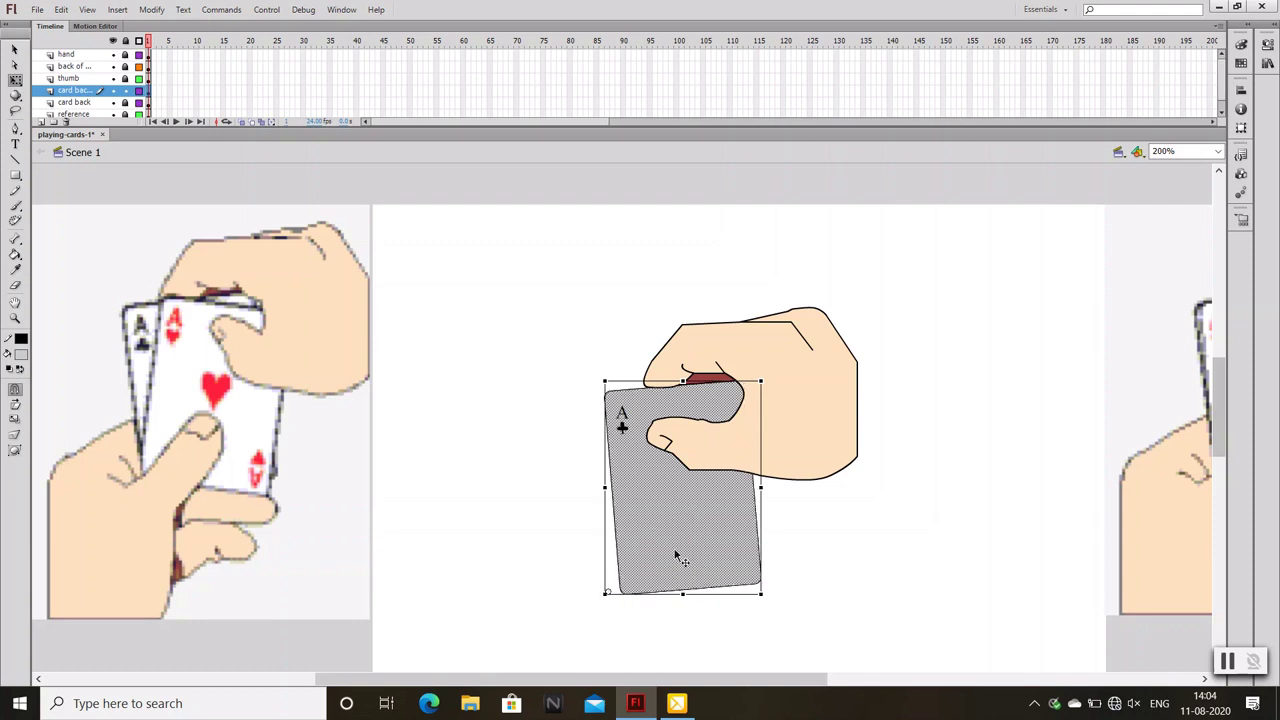
{"action": "left_click_drag", "start_coordinate": [772, 373], "coordinate": [783, 376]}
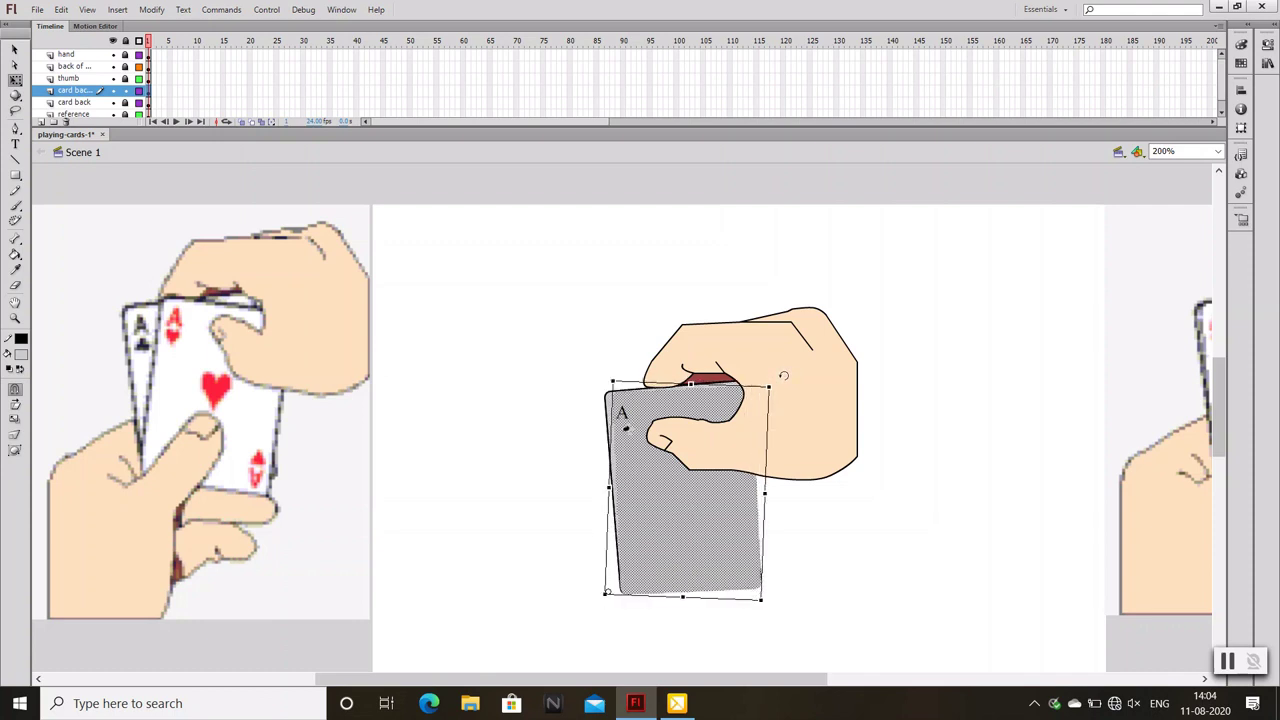
{"action": "left_click", "coordinate": [811, 551]}
Select the card's contents and paint over its top-left corner with the Paint Bucket
{"action": "left_click", "coordinate": [66, 90]}
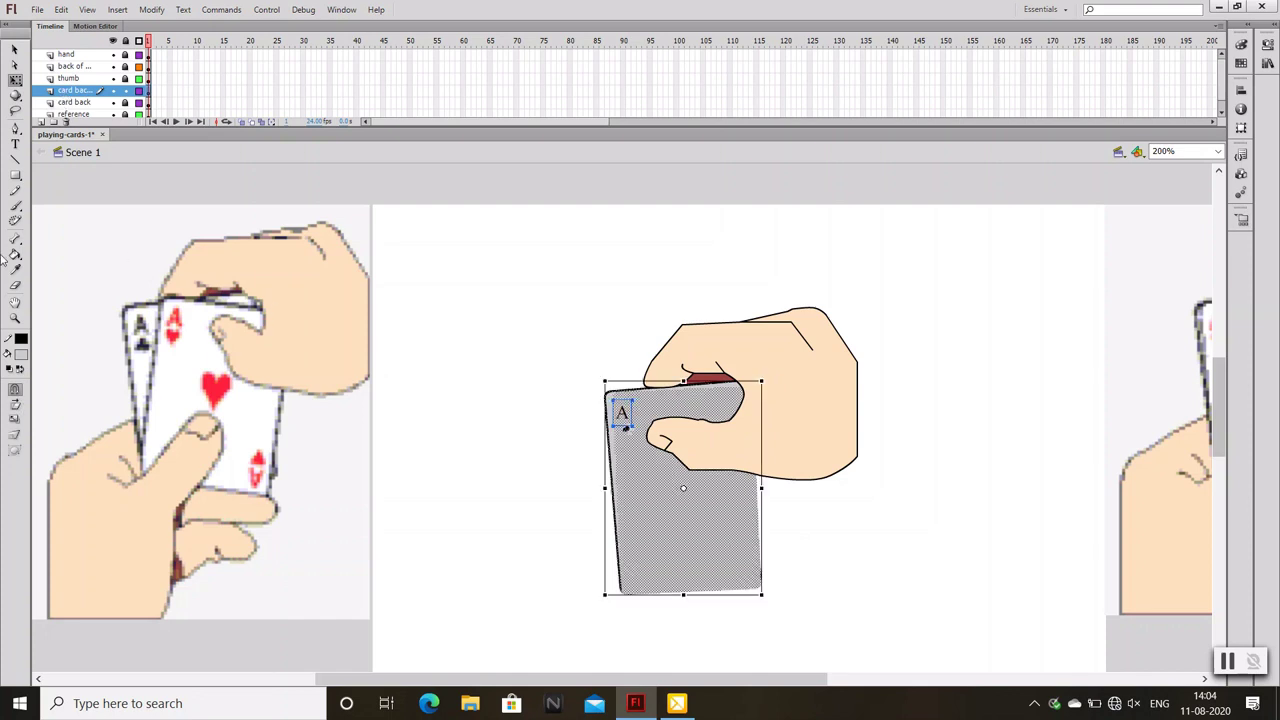
{"action": "left_click", "coordinate": [15, 254]}
{"action": "left_click", "coordinate": [617, 411]}
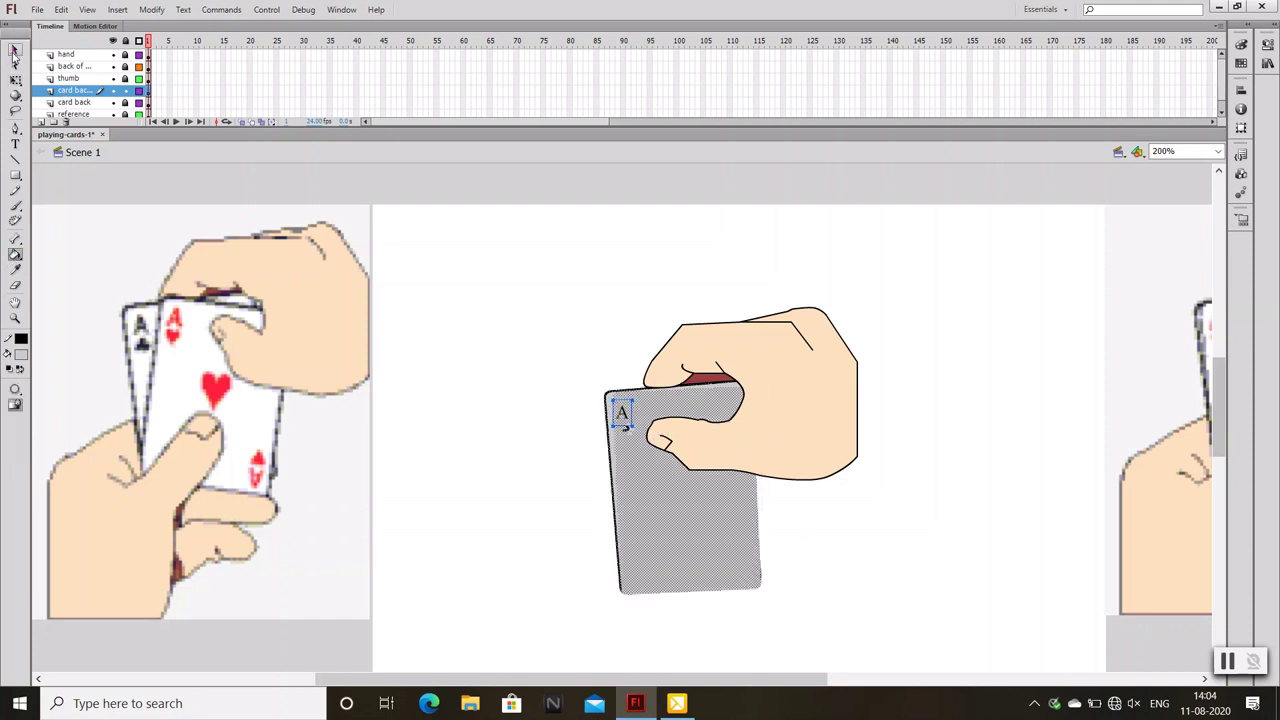
{"action": "left_click", "coordinate": [15, 48]}
{"action": "left_click", "coordinate": [588, 376]}
{"action": "left_click", "coordinate": [66, 90]}
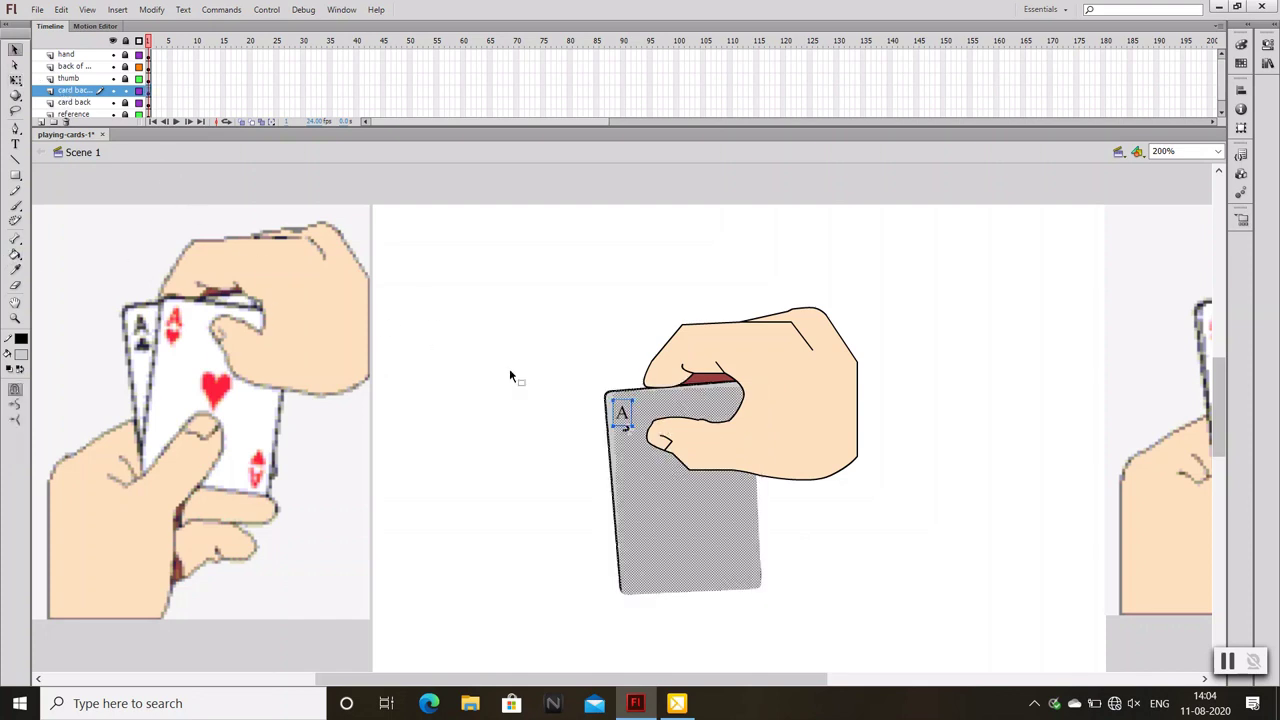
{"action": "left_click", "coordinate": [15, 256]}
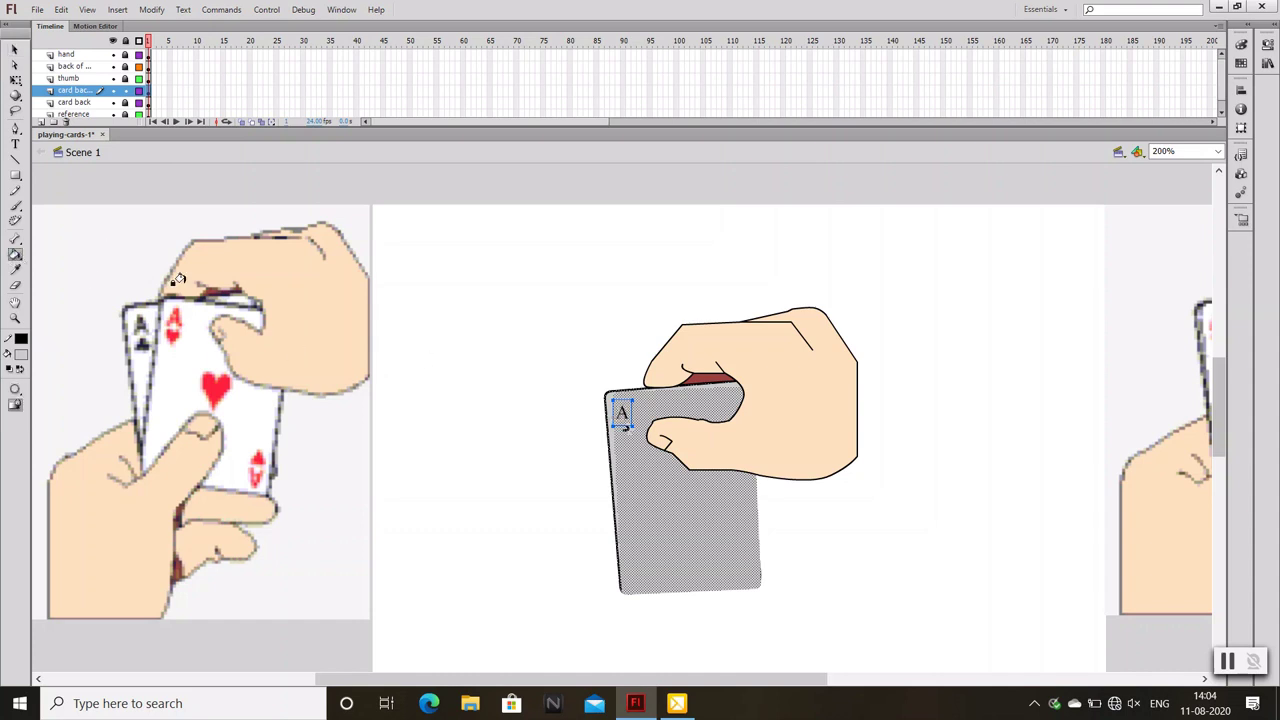
{"action": "left_click", "coordinate": [619, 420]}
Zoom to 400% on the card and test moving it aside, then undo the move
{"action": "key", "text": "ctrl+equal"}
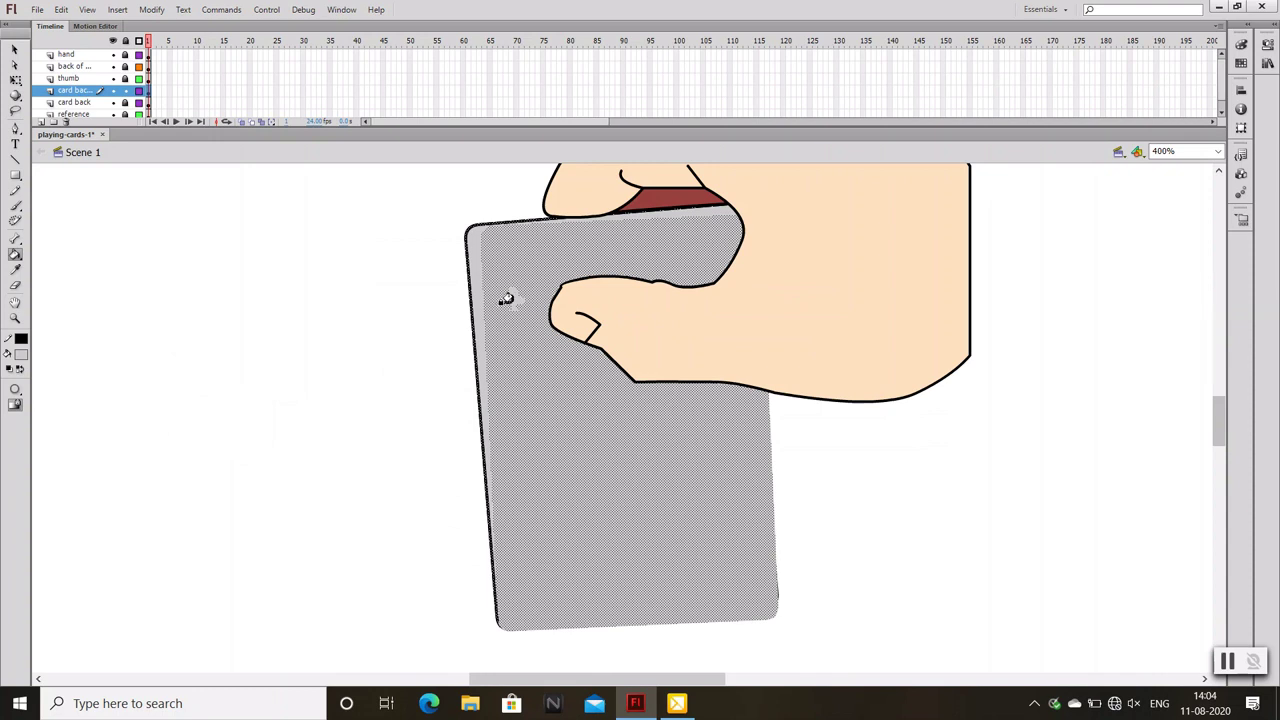
{"action": "key", "text": "v"}
{"action": "left_click", "coordinate": [367, 413]}
{"action": "left_click_drag", "start_coordinate": [532, 404], "coordinate": [580, 414]}
{"action": "key", "text": "ctrl+z"}
{"action": "left_click", "coordinate": [1008, 514]}
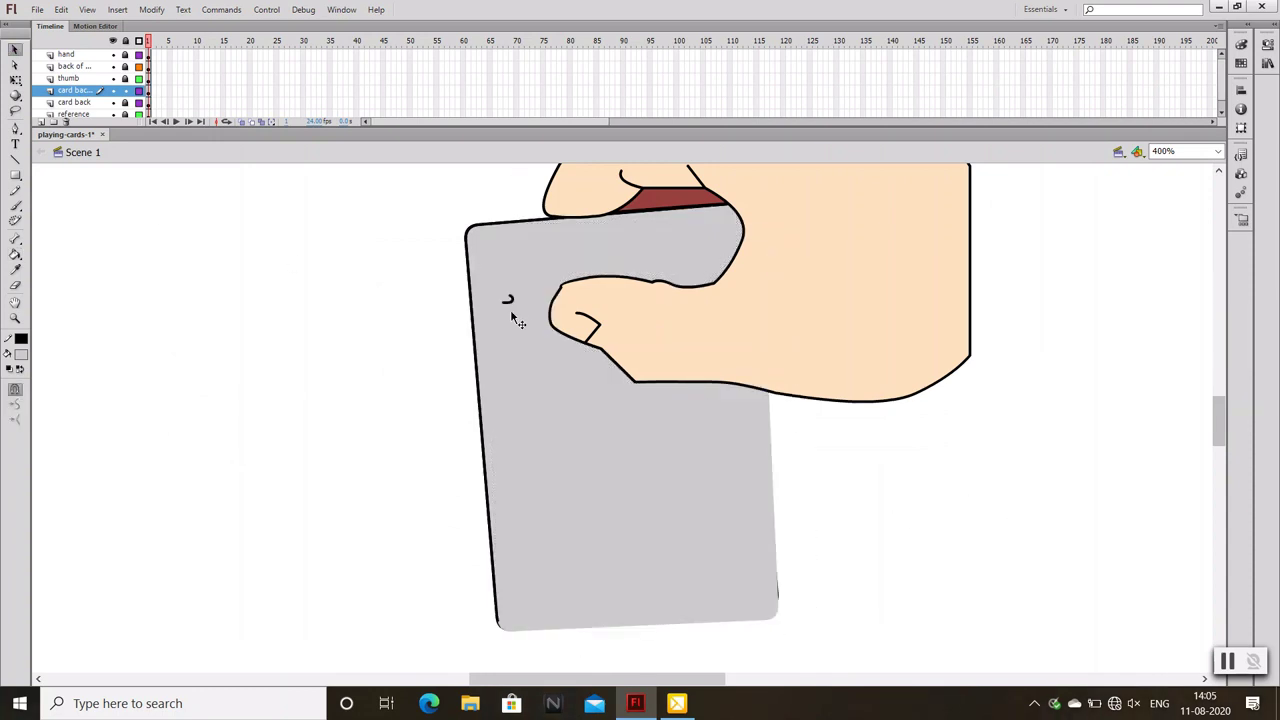
Select the card's grey fill and check its fill colour options without changing them
{"action": "left_click", "coordinate": [523, 314]}
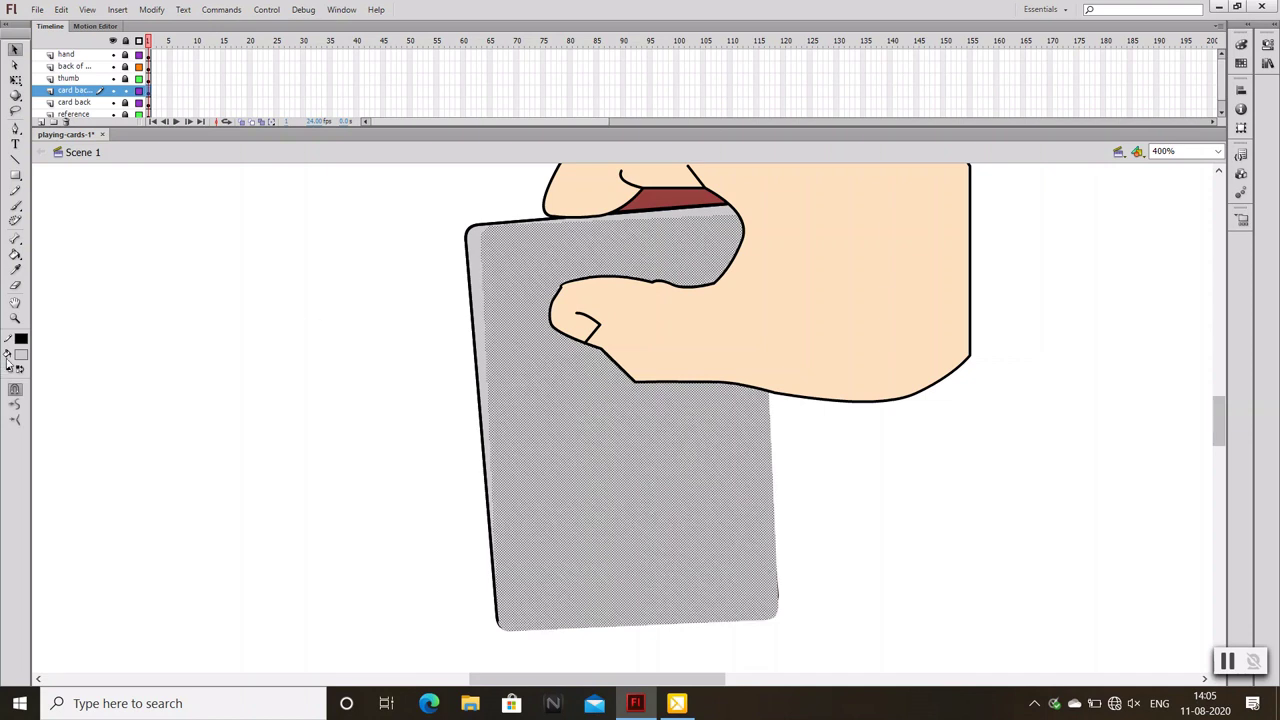
{"action": "left_click", "coordinate": [18, 340]}
{"action": "key", "text": "Escape"}
{"action": "left_click", "coordinate": [259, 373]}
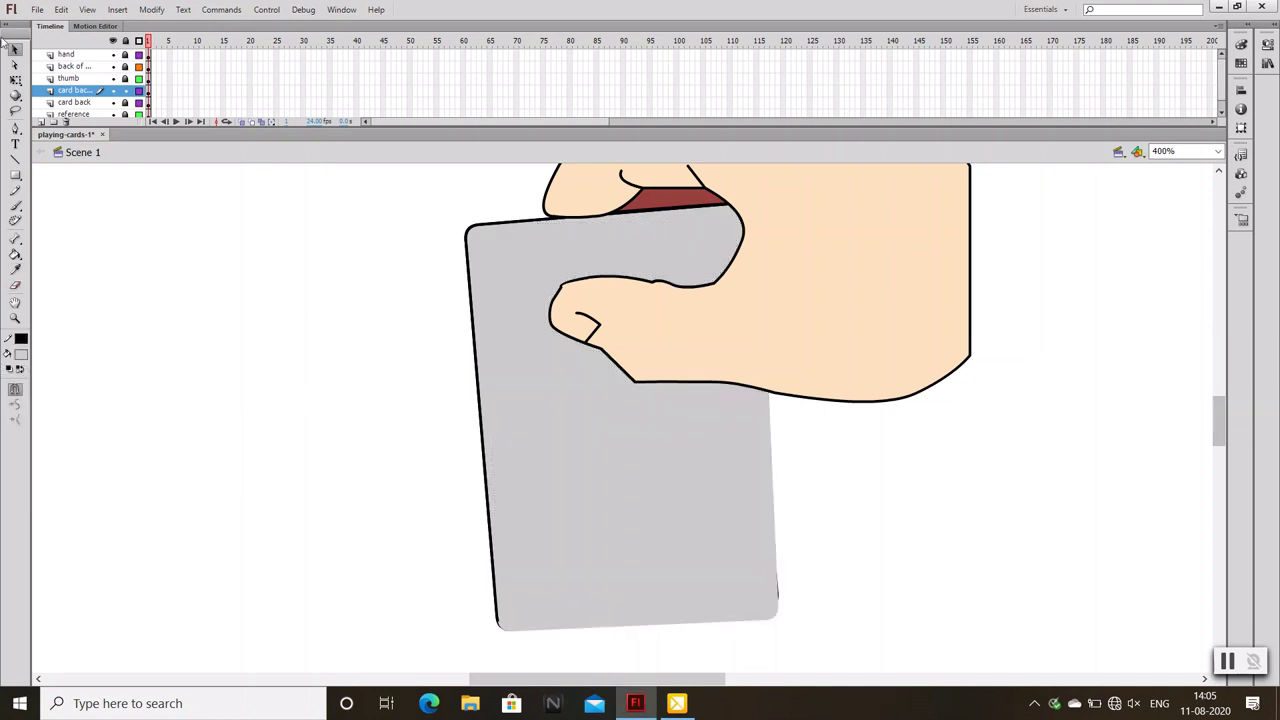
{"action": "left_click", "coordinate": [87, 96]}
{"action": "left_click", "coordinate": [21, 352]}
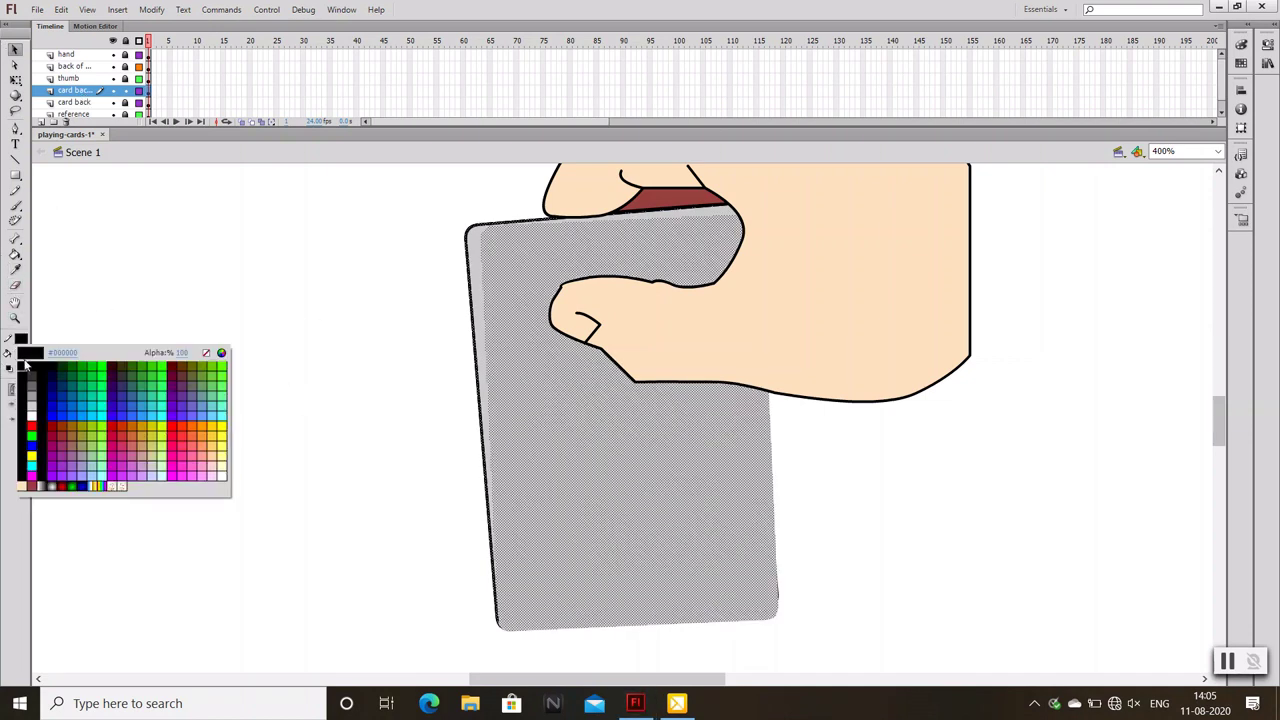
{"action": "key", "text": "Escape"}
Thin the card's outline stroke to 0.10 in Properties
{"action": "left_click", "coordinate": [1267, 44]}
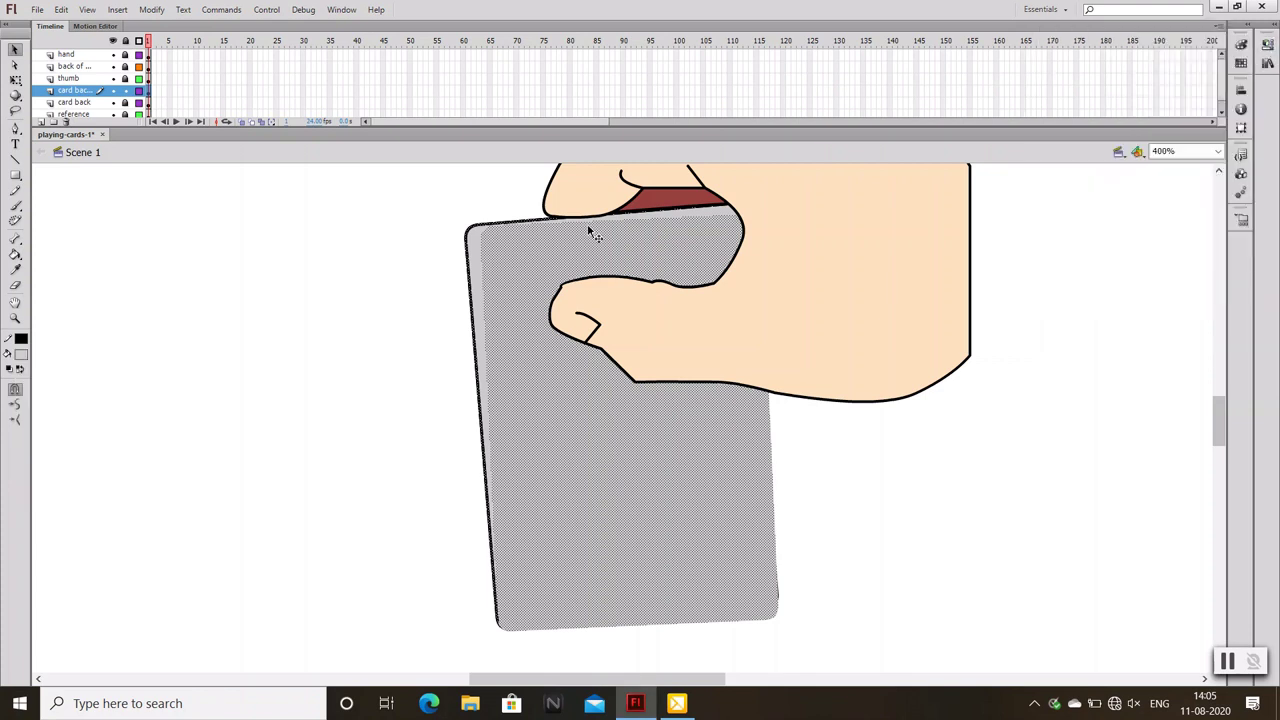
{"action": "left_click", "coordinate": [1267, 44]}
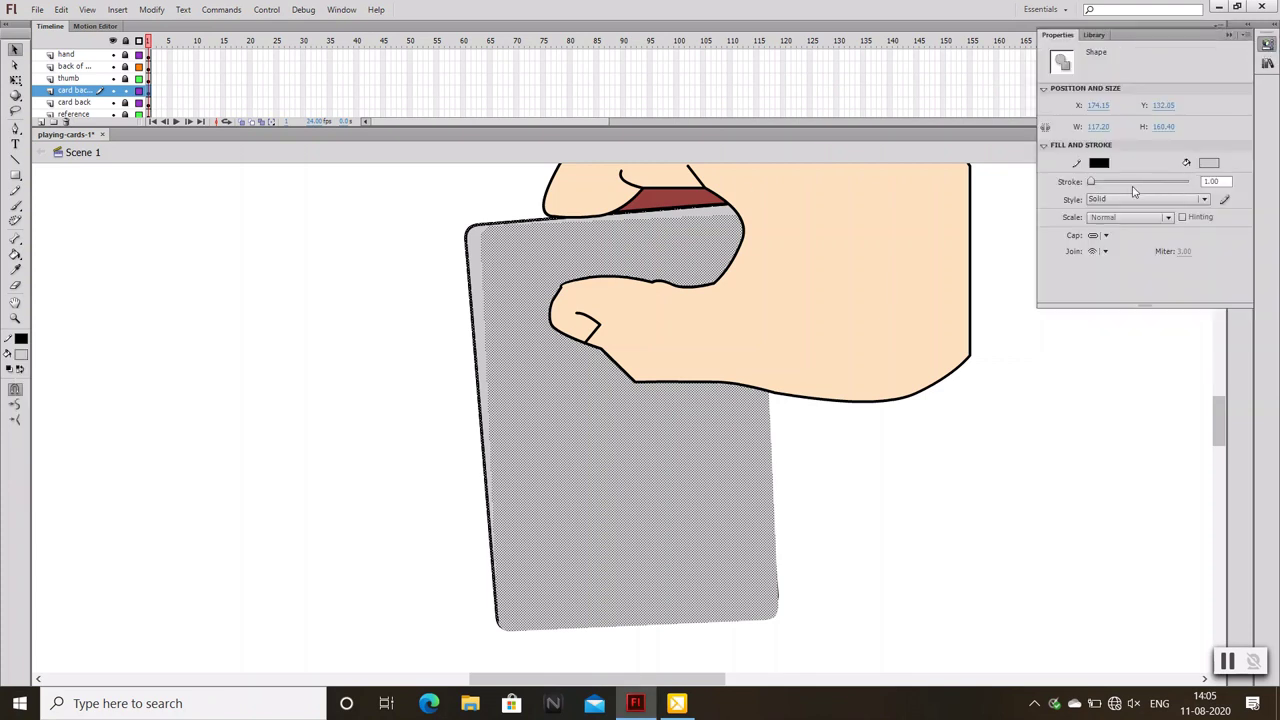
{"action": "left_click_drag", "start_coordinate": [1092, 183], "coordinate": [1087, 188]}
{"action": "left_click", "coordinate": [1229, 36]}
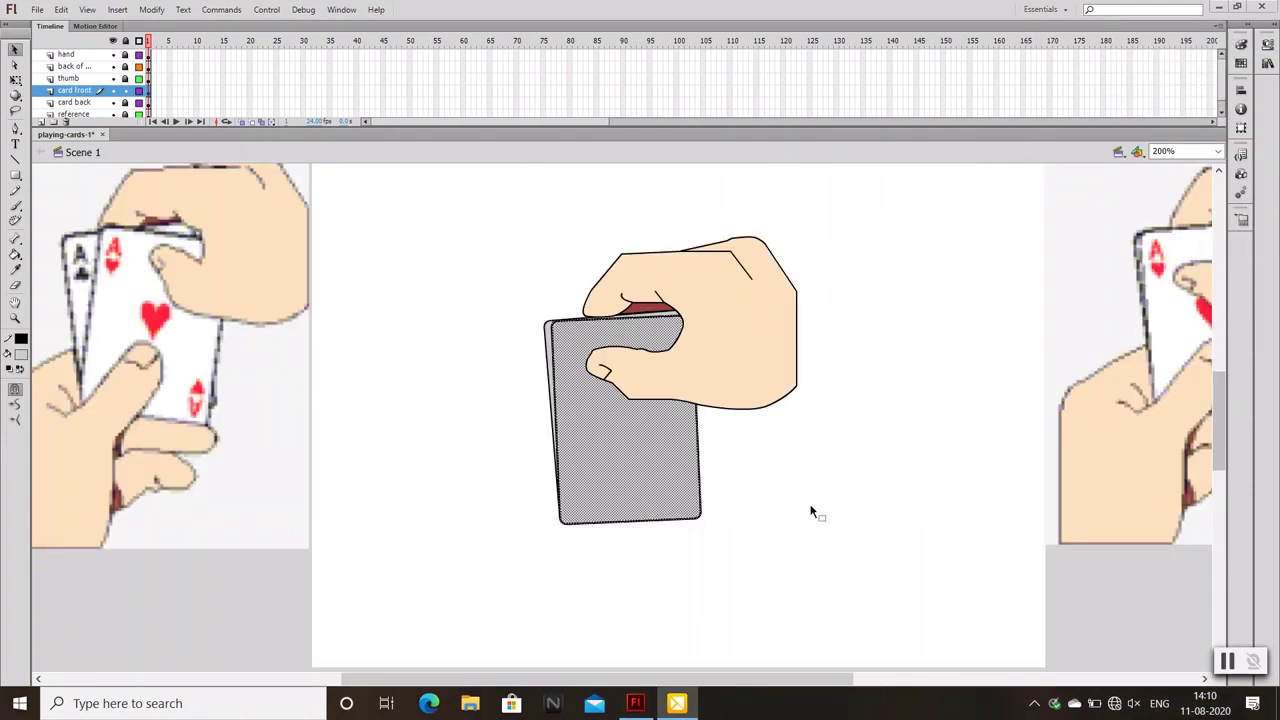
Paste the letter A onto the front card, colour it red and nudge it up and right
{"action": "key", "text": "ctrl+shift+v"}
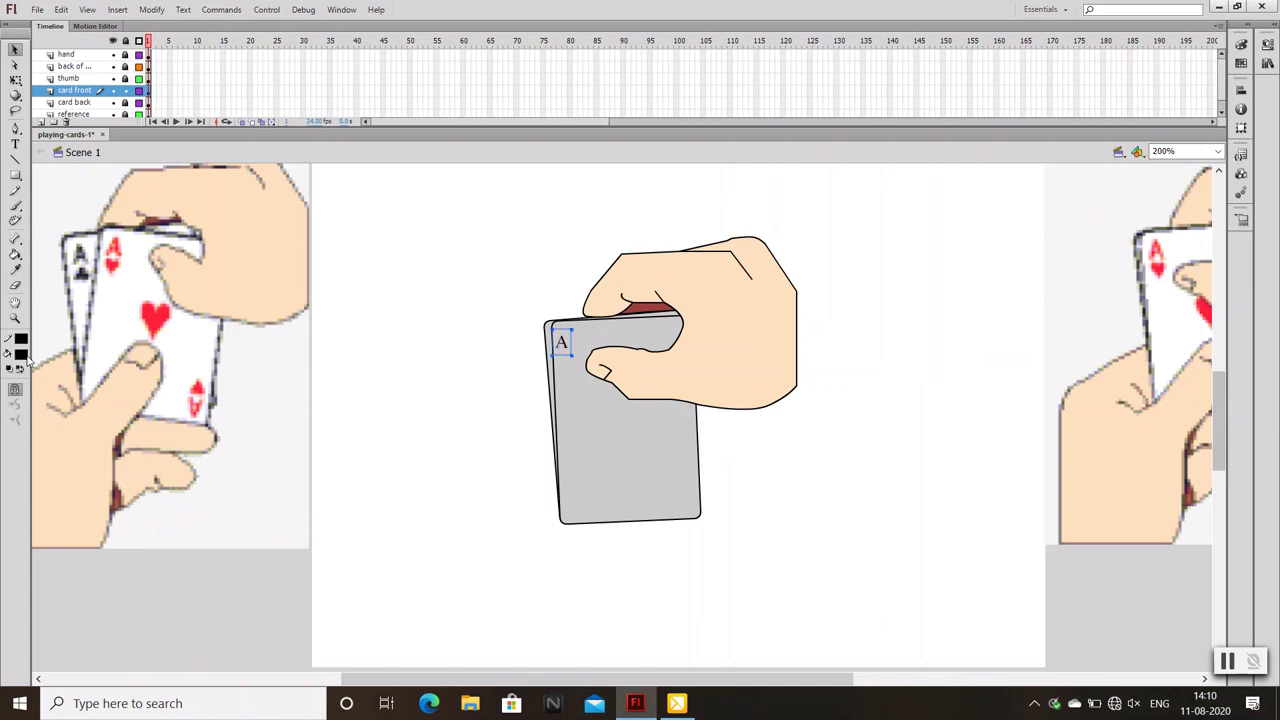
{"action": "left_click", "coordinate": [23, 350]}
{"action": "left_click", "coordinate": [152, 314]}
{"action": "left_click", "coordinate": [450, 323]}
{"action": "left_click", "coordinate": [564, 346]}
{"action": "key", "text": "Right"}
{"action": "key", "text": "Up"}
{"action": "key", "text": "Right"}
{"action": "key", "text": "Right"}
{"action": "left_click", "coordinate": [492, 387]}
Toggle card back and card front visibility to compare the two cards
{"action": "left_click", "coordinate": [114, 102]}
{"action": "left_click", "coordinate": [115, 90]}
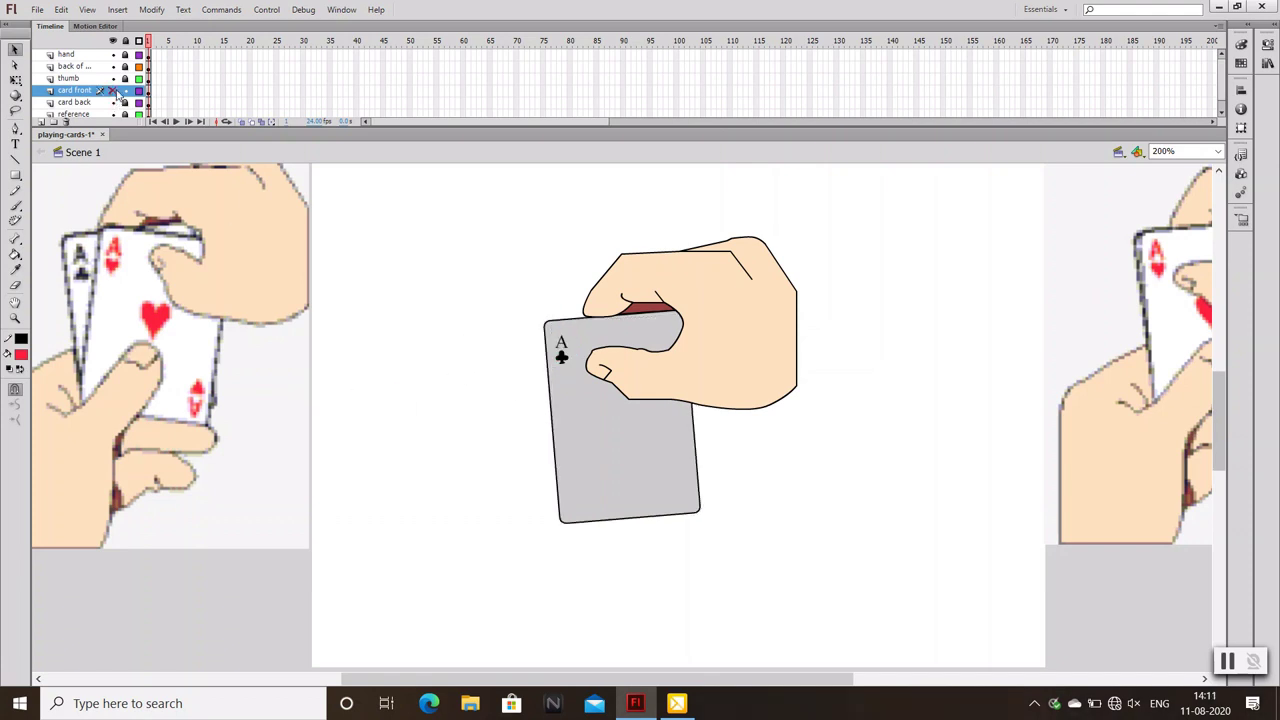
{"action": "left_click", "coordinate": [115, 90]}
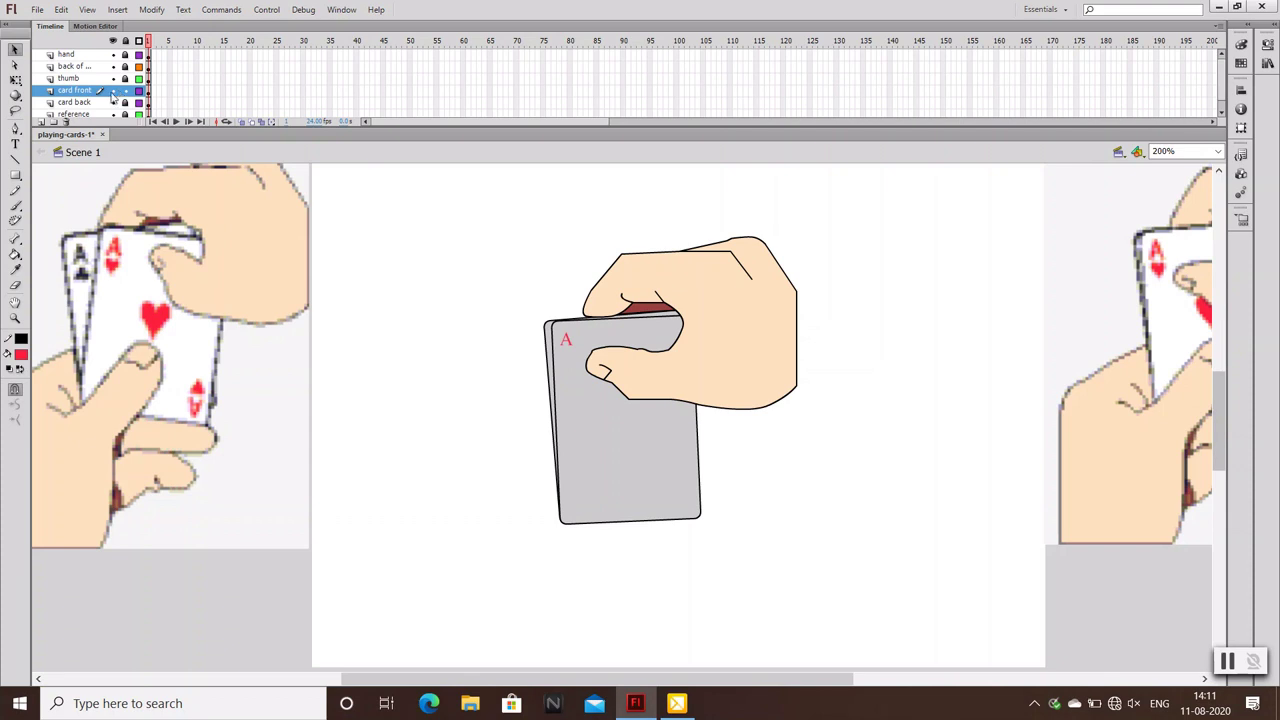
{"action": "key", "text": "ctrl+equal"}
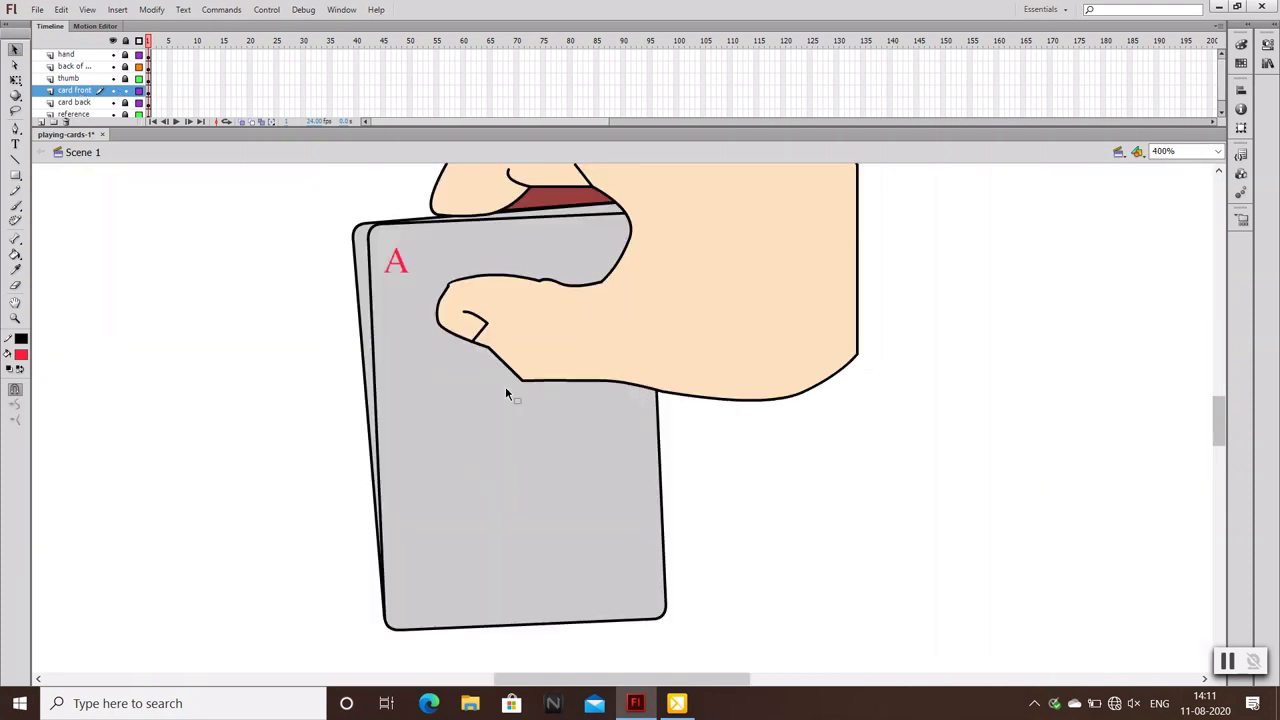
{"action": "key", "text": "ctrl+minus"}
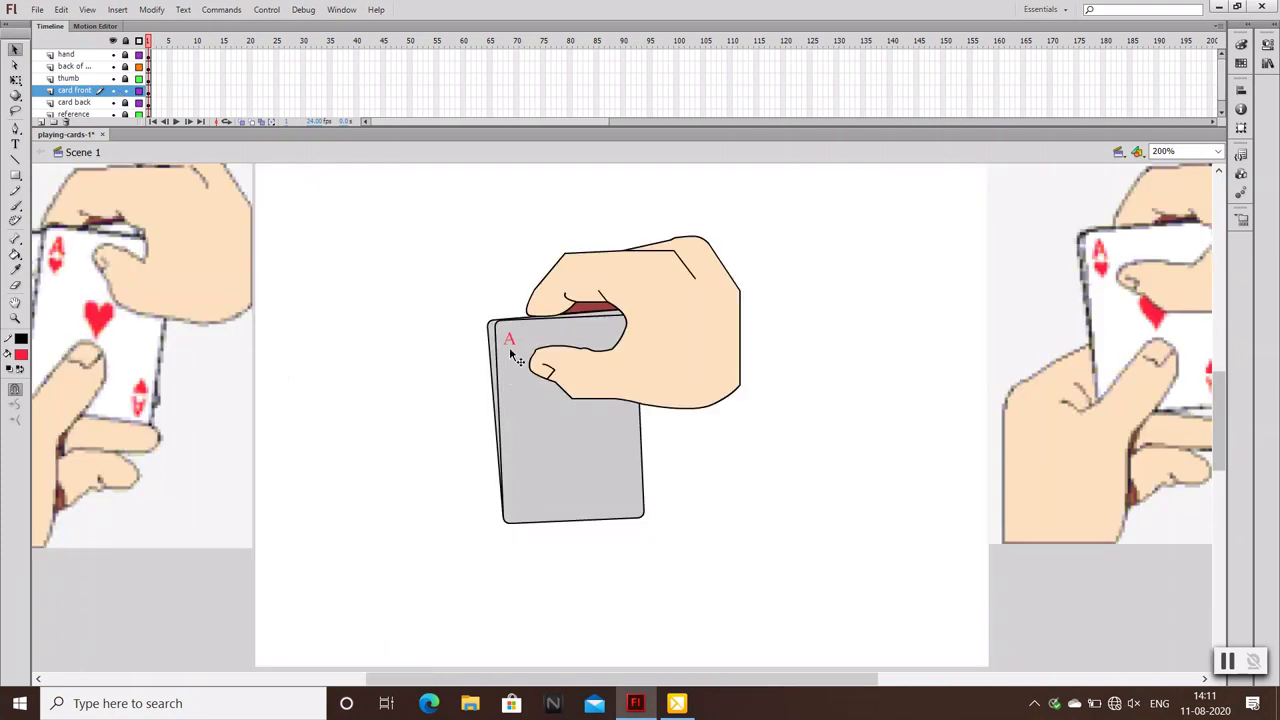
{"action": "left_click", "coordinate": [511, 343]}
{"action": "left_click", "coordinate": [437, 383]}
{"action": "key", "text": "p"}
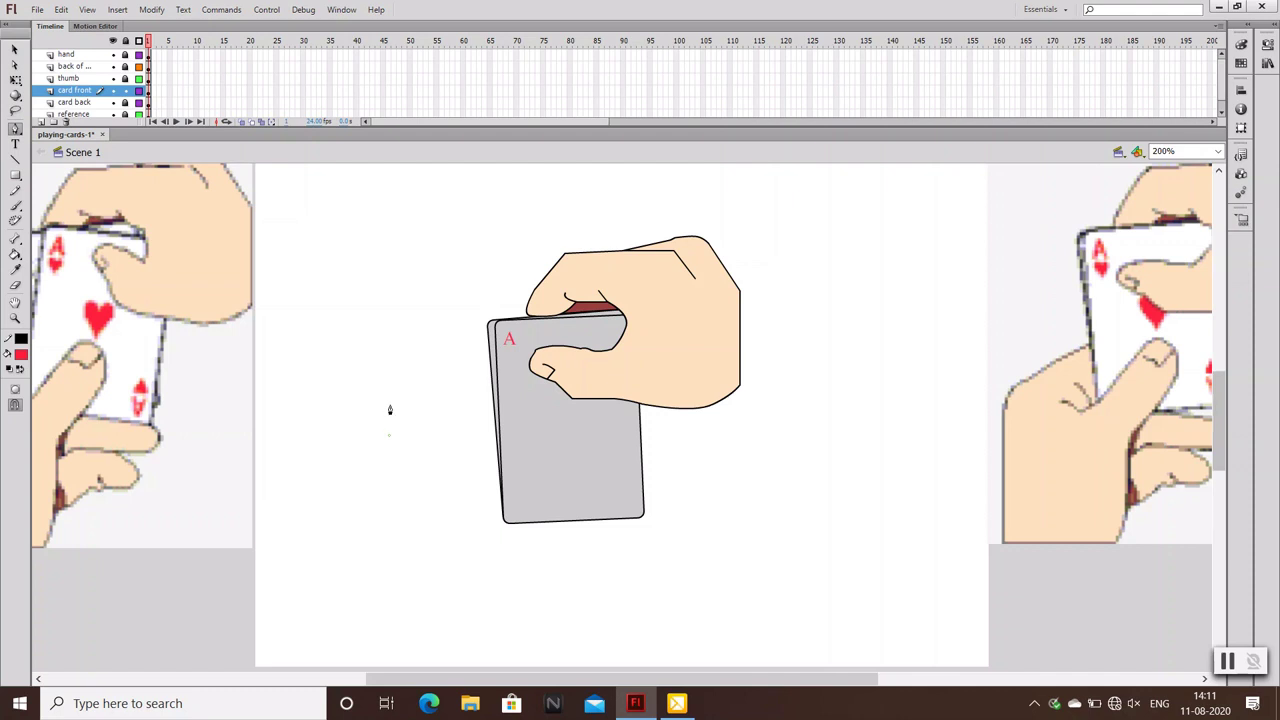
Pen the heart's right-side curve down to the bottom tip, zoomed in to 1600%
{"action": "left_click", "coordinate": [390, 403]}
{"action": "key", "text": "ctrl+equal"}
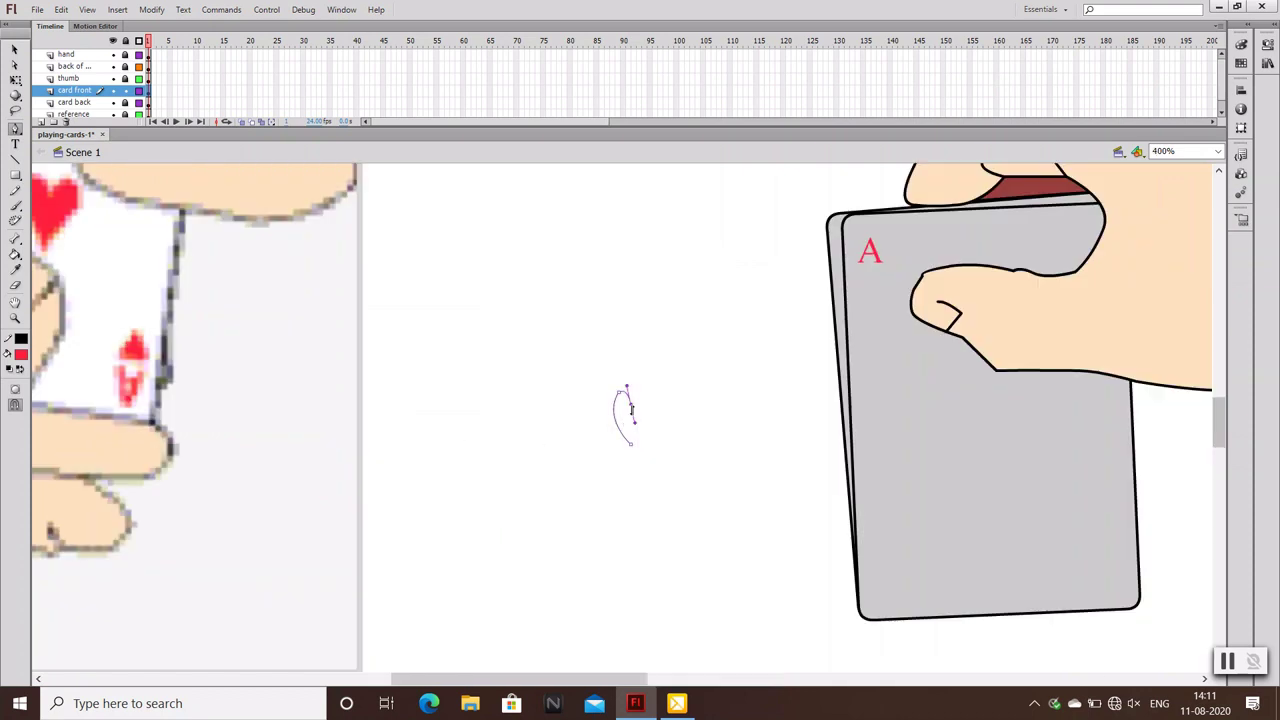
{"action": "left_click_drag", "start_coordinate": [631, 411], "coordinate": [637, 417]}
{"action": "left_click", "coordinate": [640, 447]}
{"action": "left_click", "coordinate": [648, 393]}
{"action": "left_click_drag", "start_coordinate": [639, 447], "coordinate": [614, 488]}
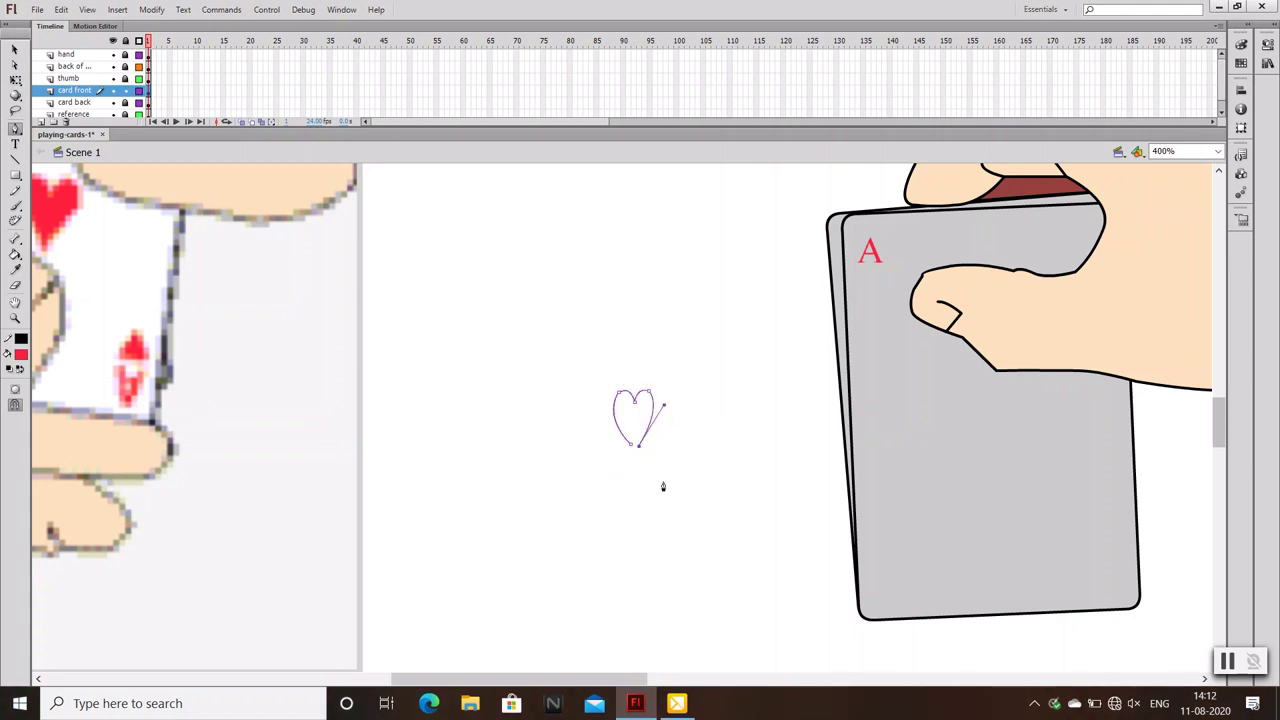
{"action": "key", "text": "ctrl+equal"}
{"action": "key", "text": "ctrl+equal"}
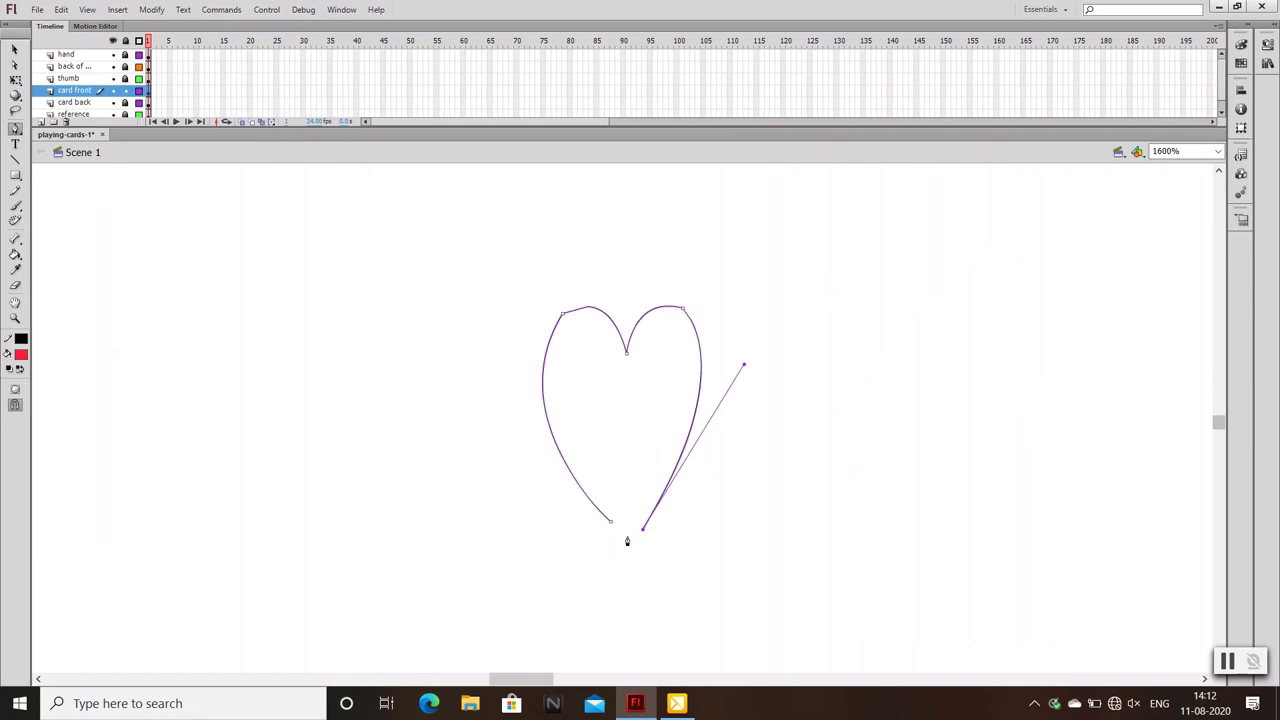
{"action": "left_click", "coordinate": [627, 540]}
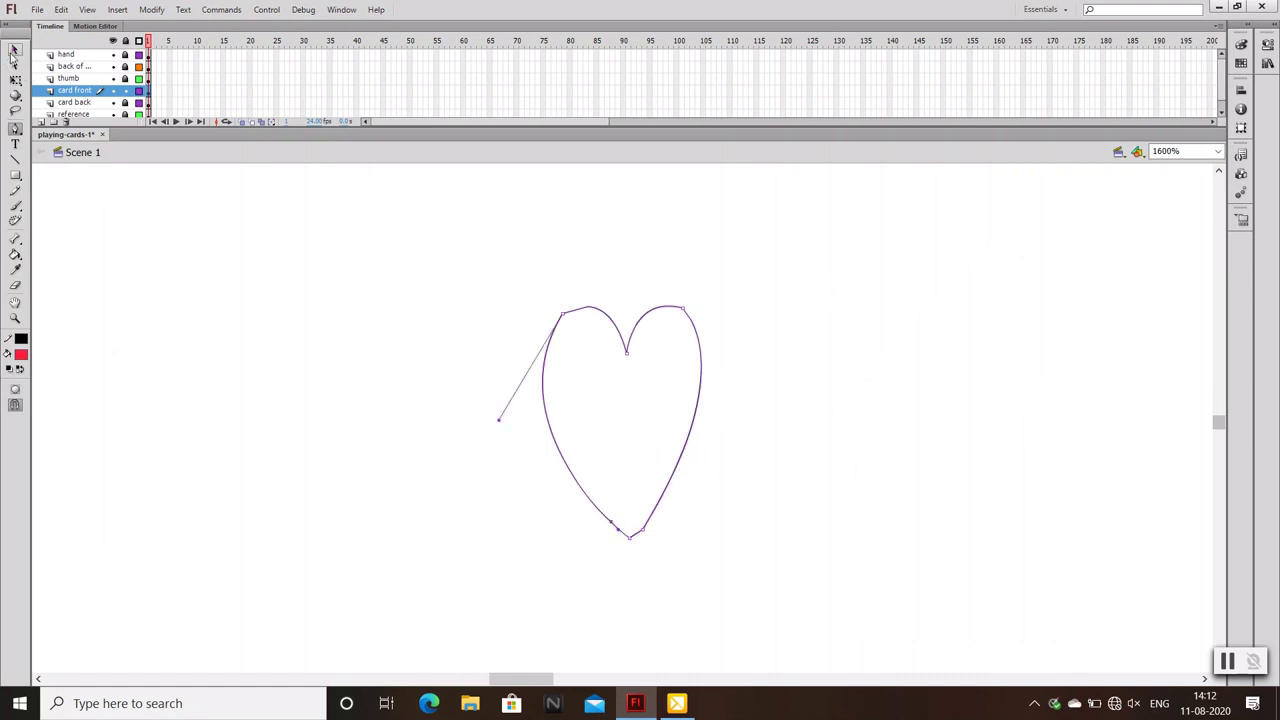
Drag the heart's lobes, right side and lower-right stroke with the Selection tool to even the curve
{"action": "left_click", "coordinate": [15, 48]}
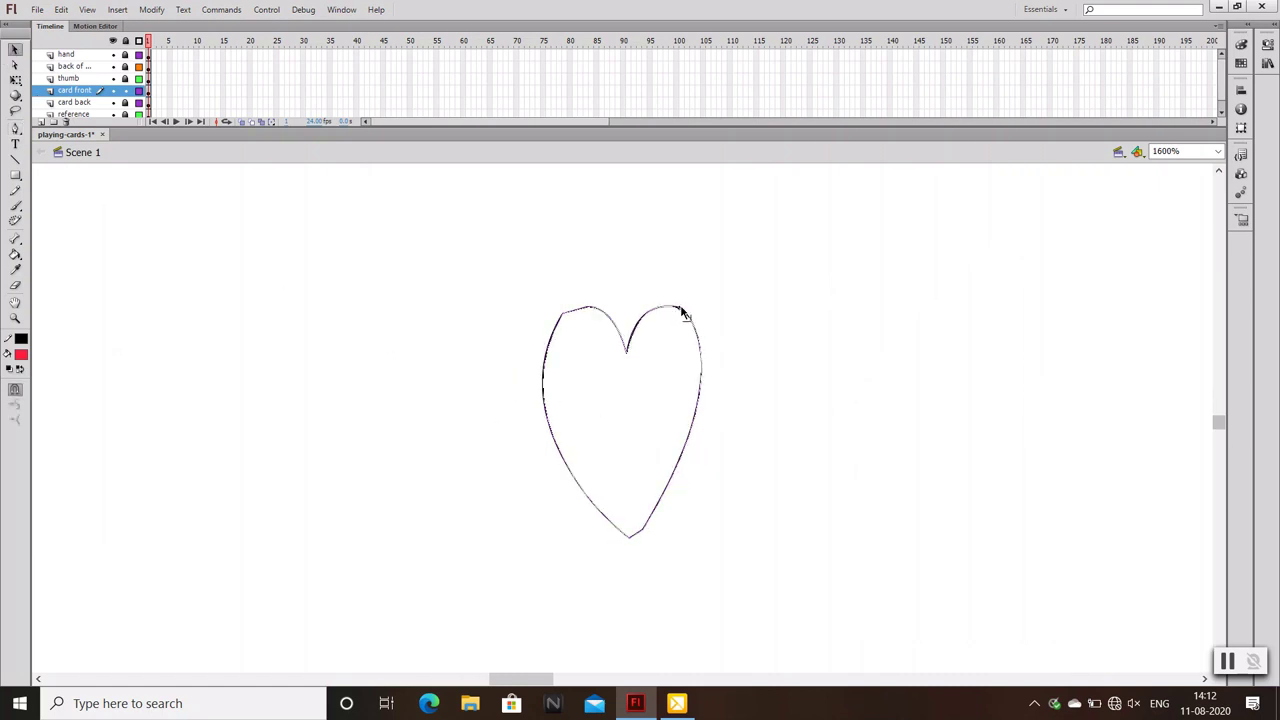
{"action": "left_click", "coordinate": [648, 561]}
{"action": "left_click_drag", "start_coordinate": [640, 538], "coordinate": [634, 530]}
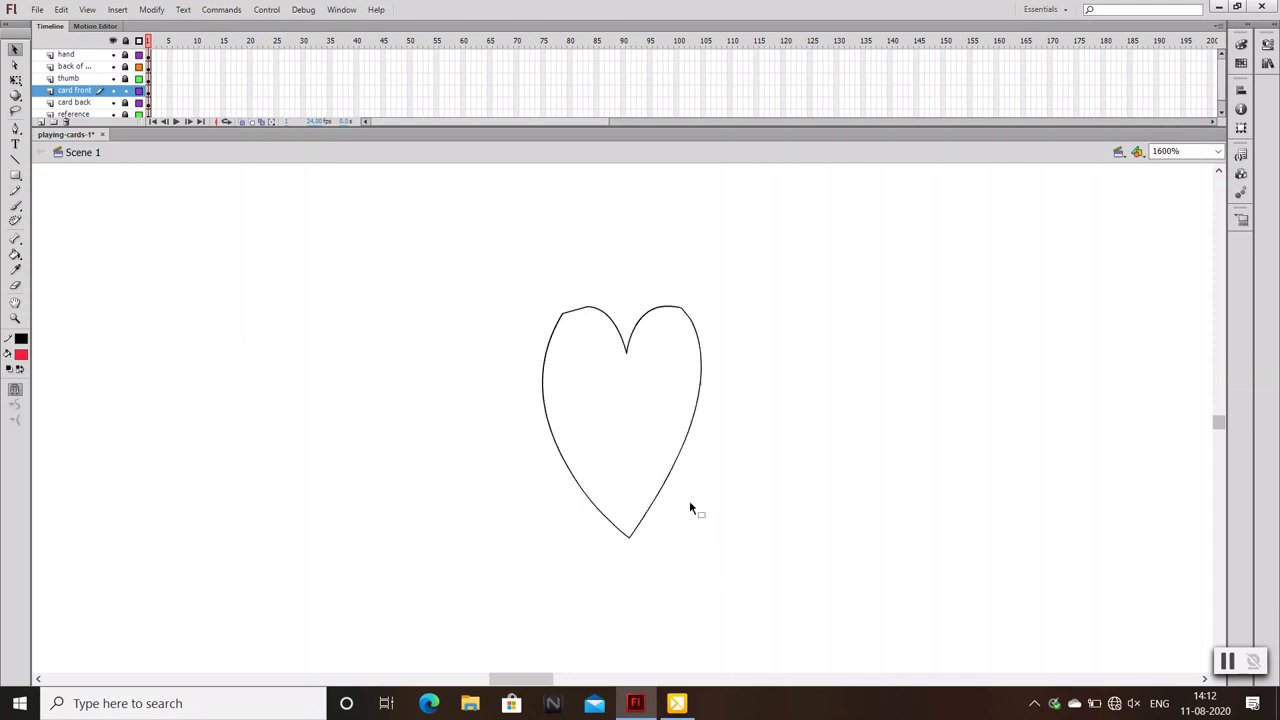
{"action": "double_click", "coordinate": [572, 307]}
{"action": "left_click", "coordinate": [568, 340]}
{"action": "left_click_drag", "start_coordinate": [566, 316], "coordinate": [560, 320]}
{"action": "mouse_move", "coordinate": [689, 320]}
{"action": "left_mouse_down"}
{"action": "mouse_move", "coordinate": [695, 338]}
{"action": "mouse_move", "coordinate": [691, 320]}
{"action": "left_mouse_up"}
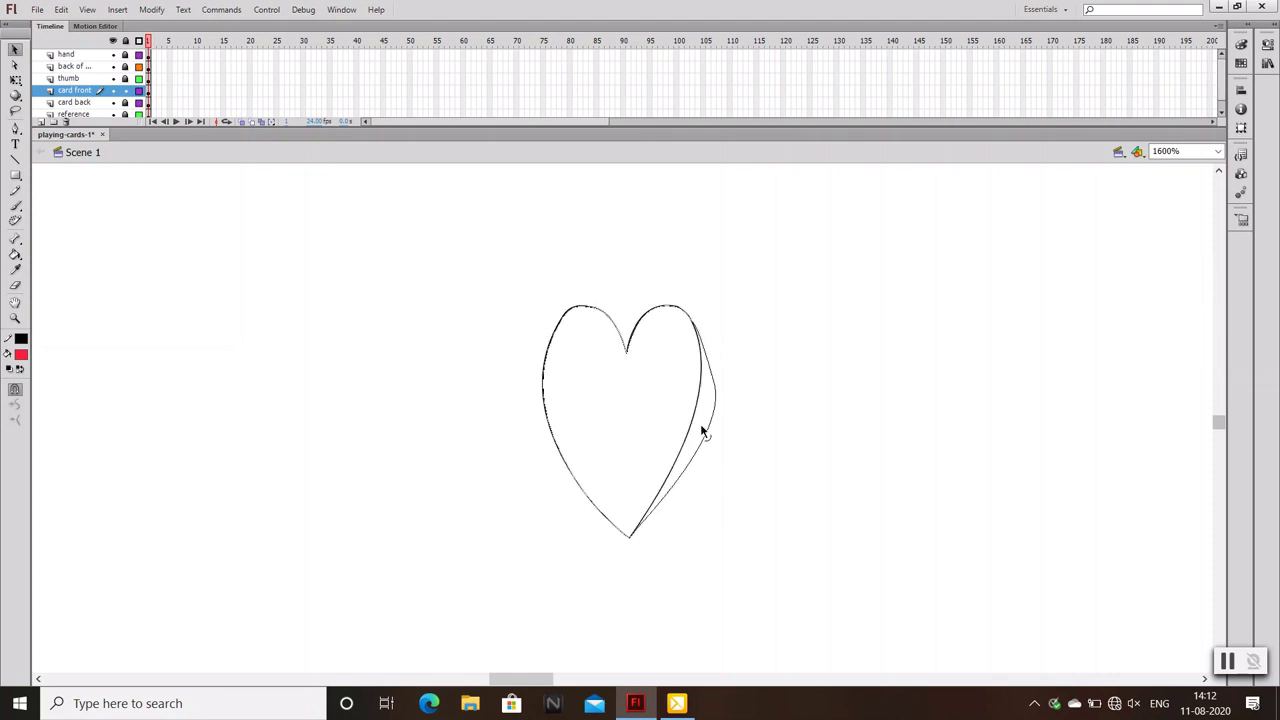
{"action": "left_click_drag", "start_coordinate": [694, 424], "coordinate": [700, 426]}
{"action": "mouse_move", "coordinate": [705, 377]}
{"action": "left_mouse_down"}
{"action": "mouse_move", "coordinate": [697, 322]}
{"action": "mouse_move", "coordinate": [710, 366]}
{"action": "left_mouse_up"}
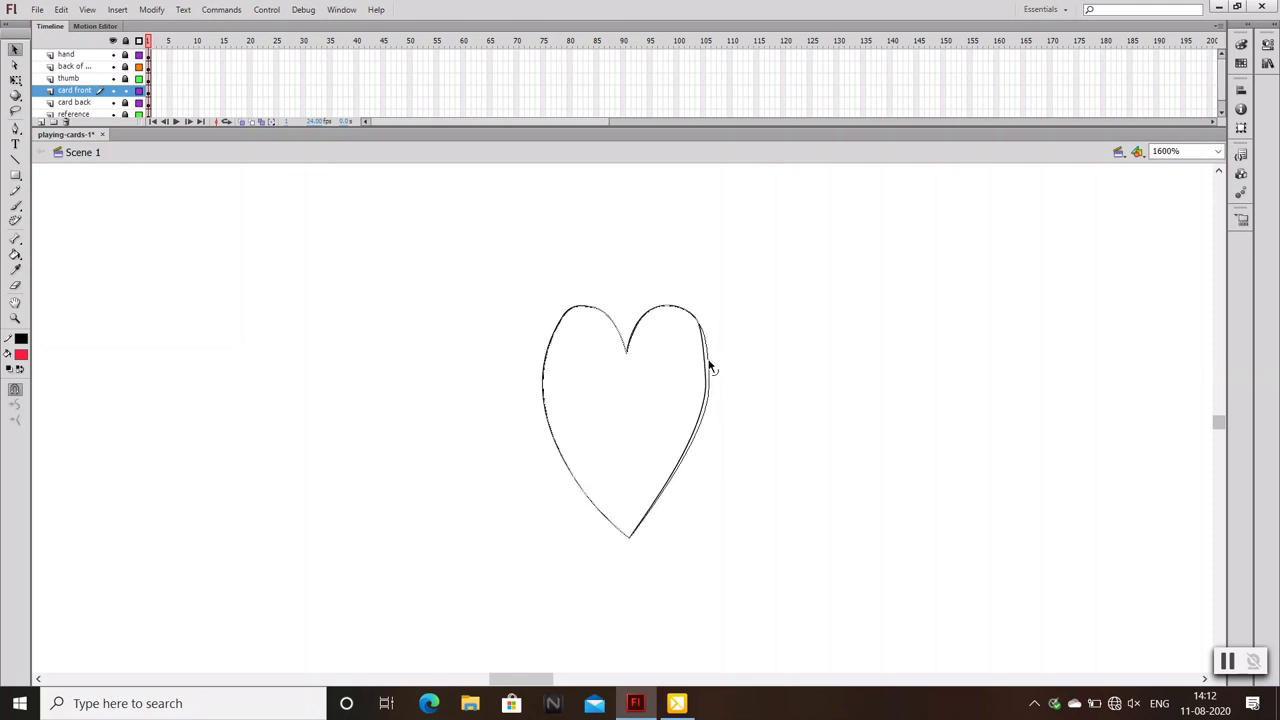
{"action": "left_click_drag", "start_coordinate": [658, 503], "coordinate": [660, 510]}
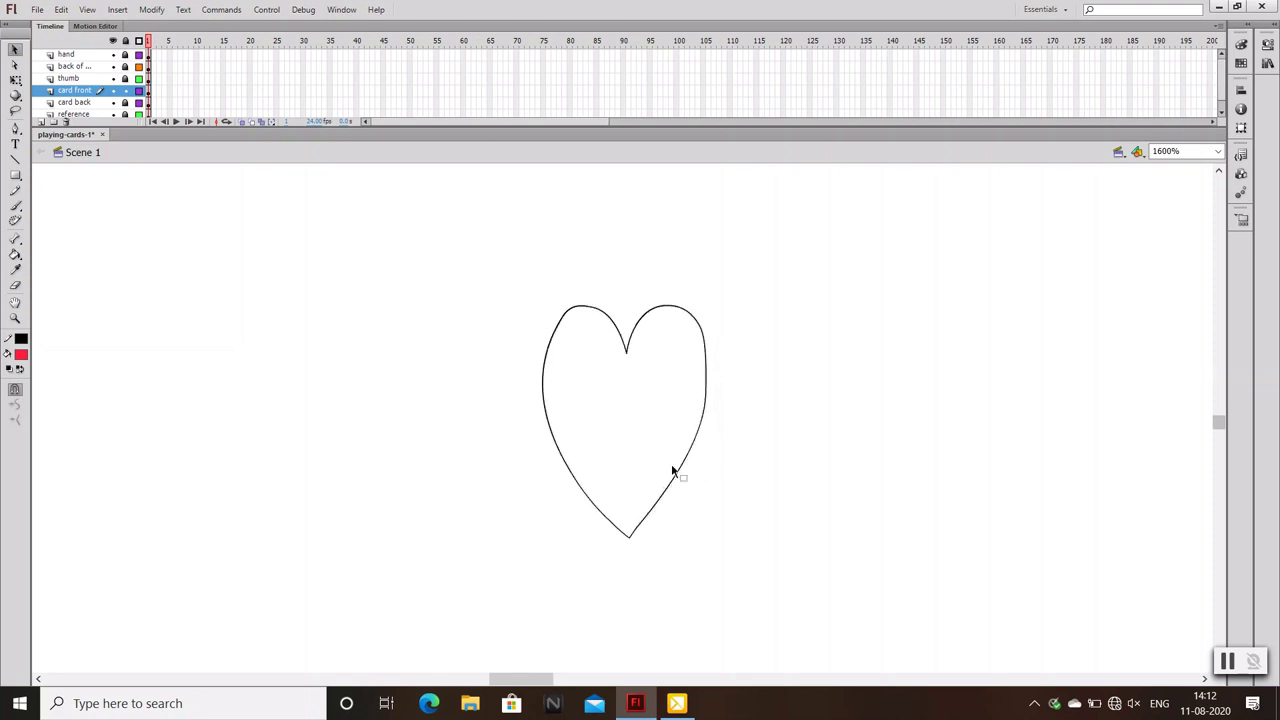
{"action": "left_click_drag", "start_coordinate": [710, 390], "coordinate": [696, 320]}
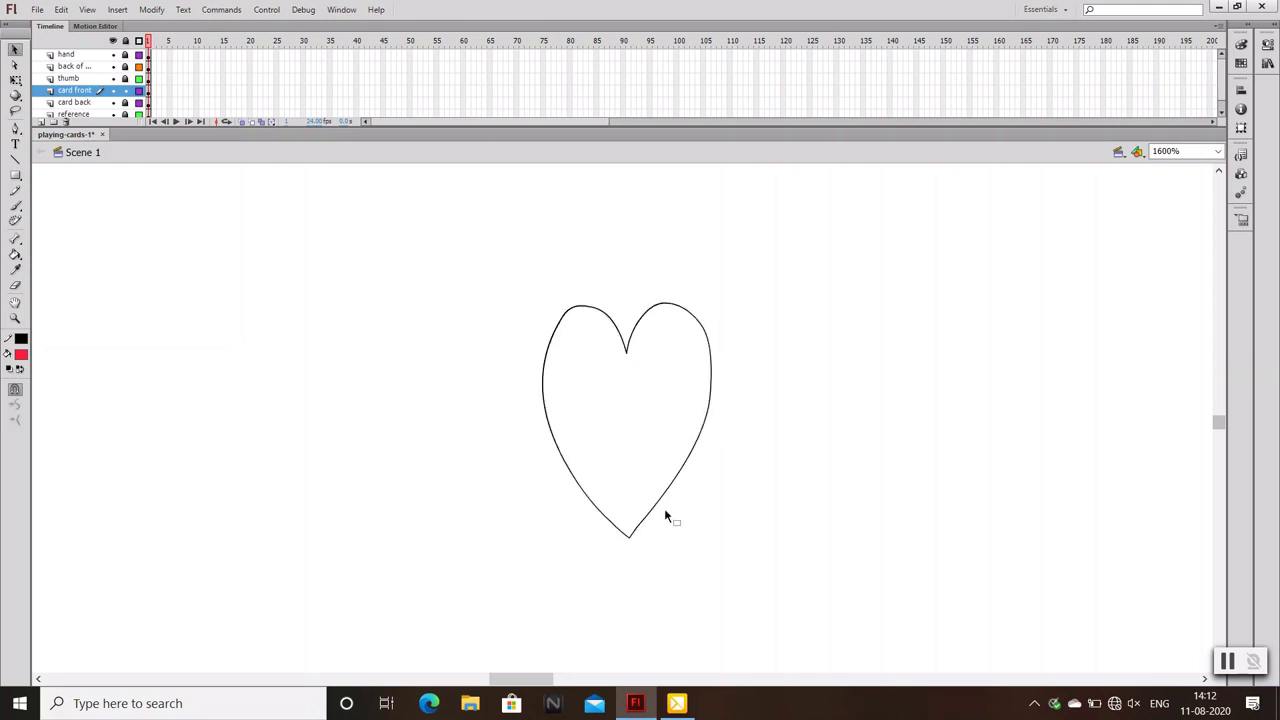
{"action": "left_click_drag", "start_coordinate": [665, 512], "coordinate": [650, 524]}
Set stroke and fill to red and fill the heart using the Paint Bucket
{"action": "key", "text": "ctrl+minus"}
{"action": "key", "text": "ctrl+minus"}
{"action": "key", "text": "ctrl+minus"}
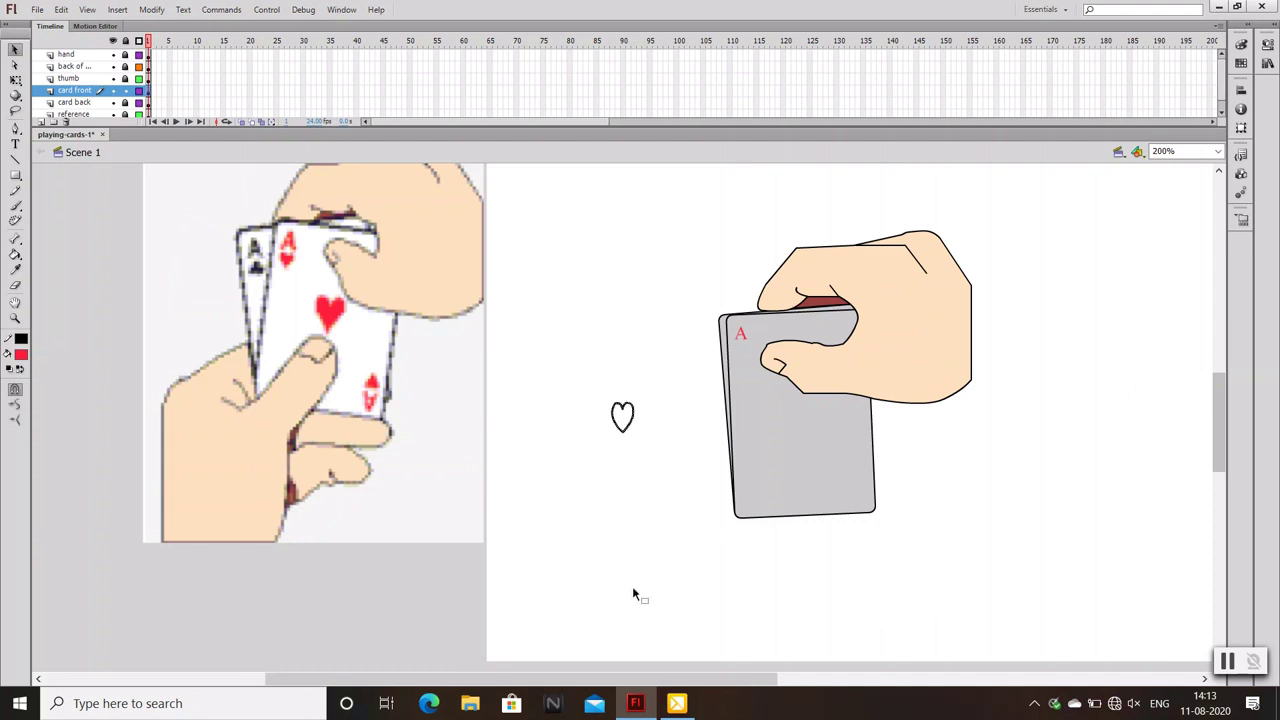
{"action": "left_click", "coordinate": [18, 341]}
{"action": "left_click", "coordinate": [32, 422]}
{"action": "left_click", "coordinate": [22, 355]}
{"action": "left_click", "coordinate": [32, 440]}
{"action": "key", "text": "k"}
{"action": "left_click", "coordinate": [622, 418]}
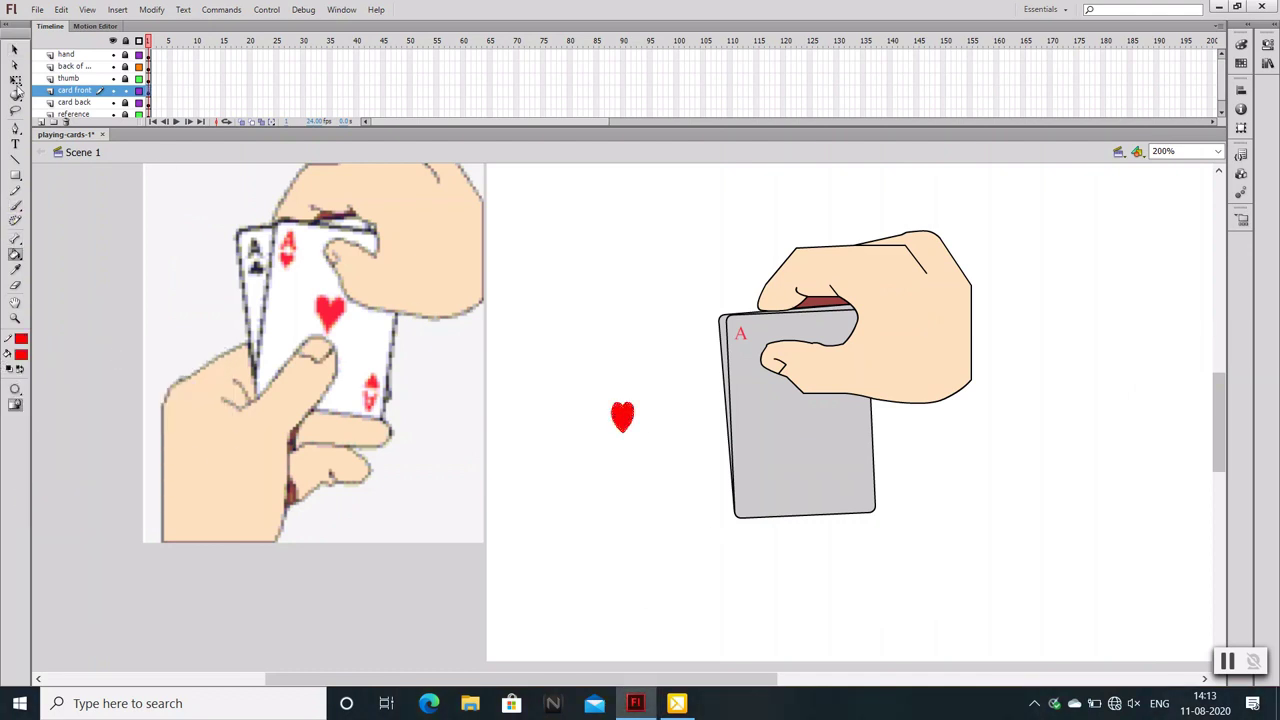
Move the red heart under the A, shrink it with Free Transform, and nudge it into place
{"action": "key", "text": "v"}
{"action": "left_click_drag", "start_coordinate": [630, 428], "coordinate": [750, 374]}
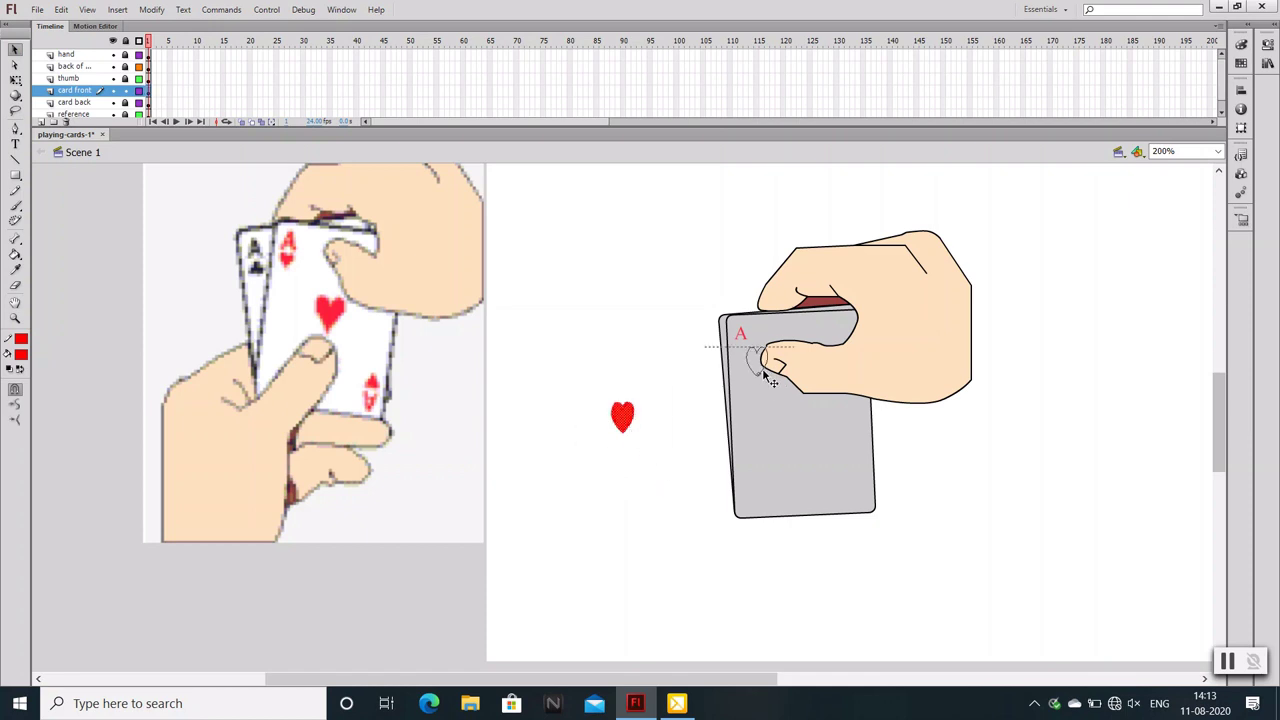
{"action": "key", "text": "q"}
{"action": "key", "text": "ctrl+equal"}
{"action": "key", "text": "ctrl+equal"}
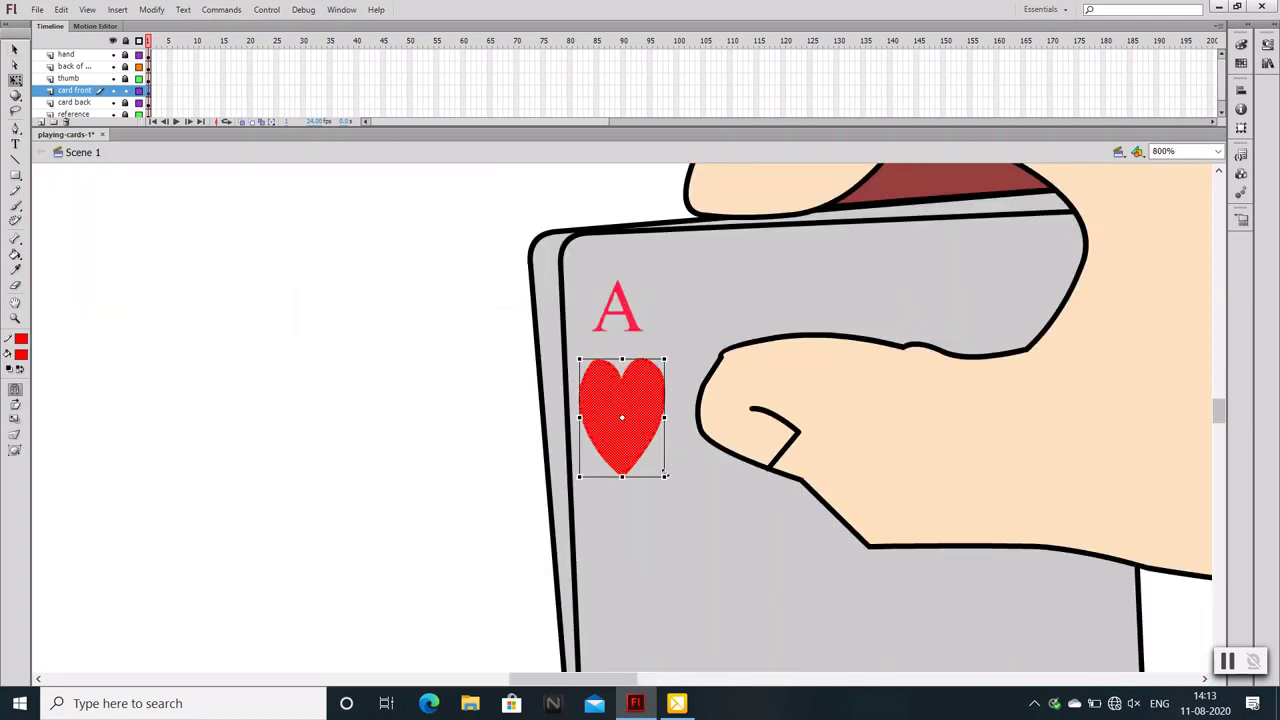
{"action": "left_click_drag", "start_coordinate": [662, 481], "coordinate": [655, 460]}
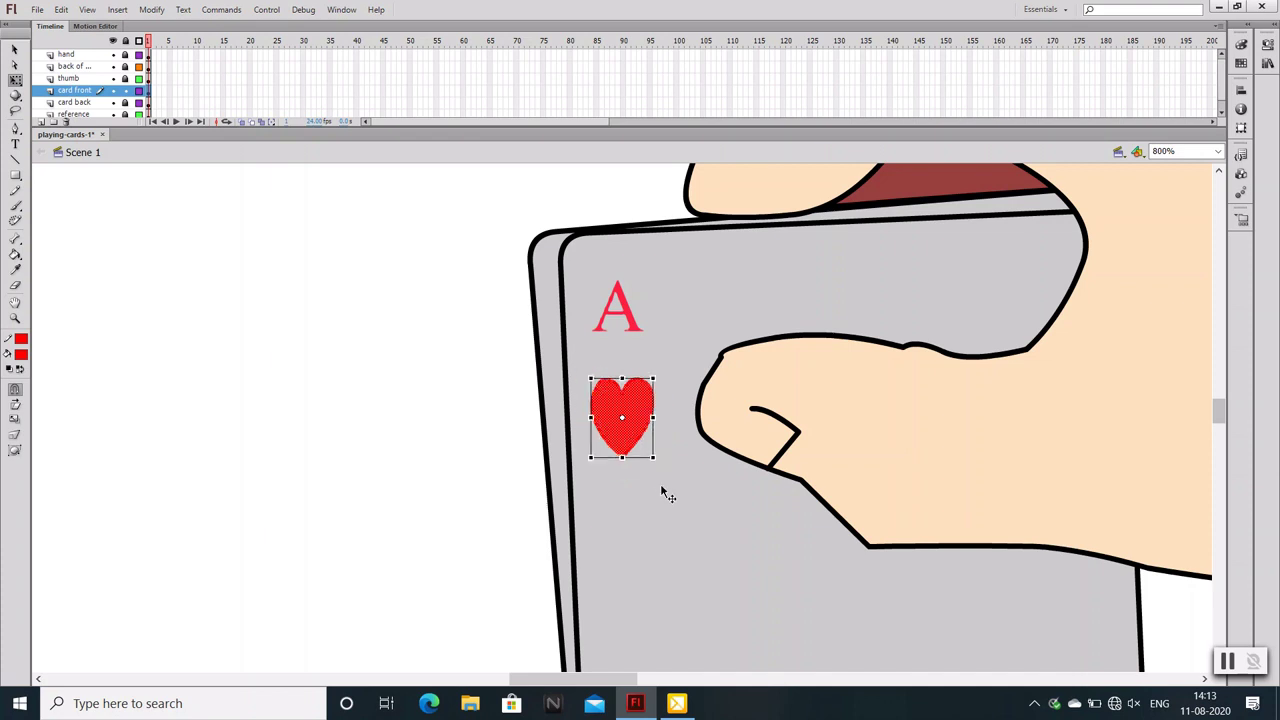
{"action": "key", "text": "Up"}
{"action": "key", "text": "Up"}
{"action": "key", "text": "Up"}
{"action": "key", "text": "Up"}
{"action": "key", "text": "Left"}
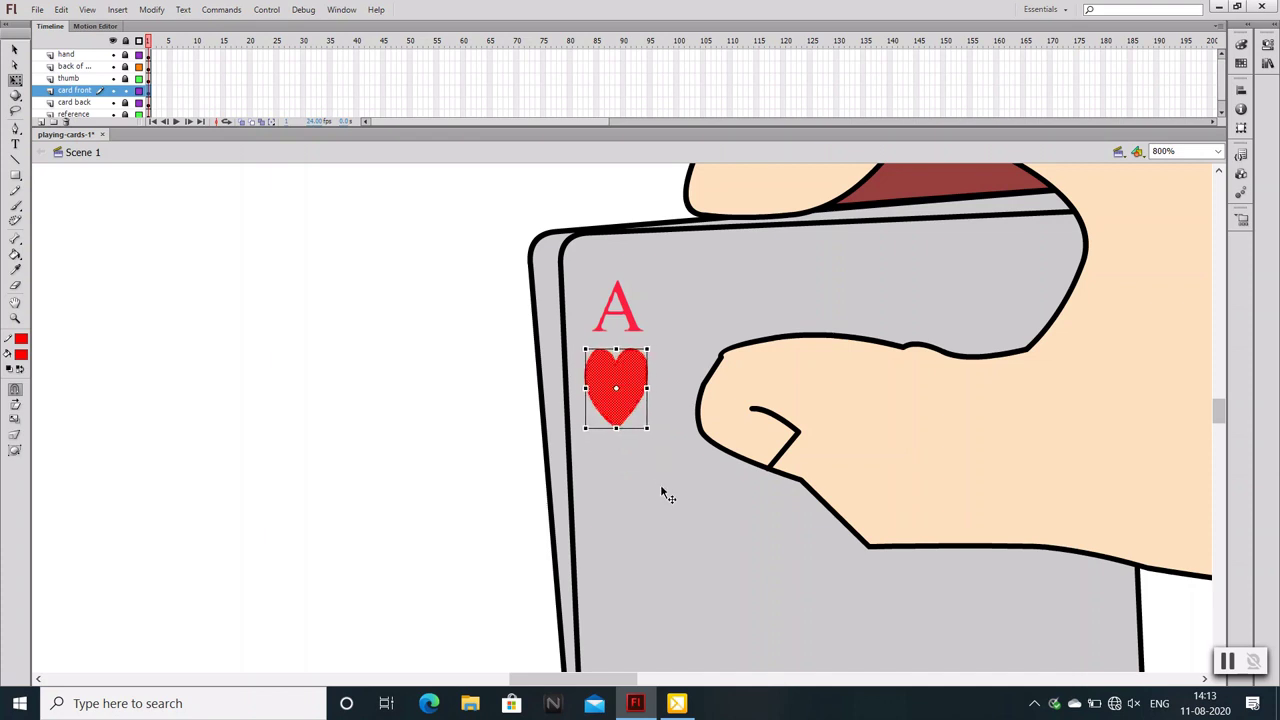
{"action": "key", "text": "Right"}
{"action": "left_click_drag", "start_coordinate": [657, 433], "coordinate": [646, 428]}
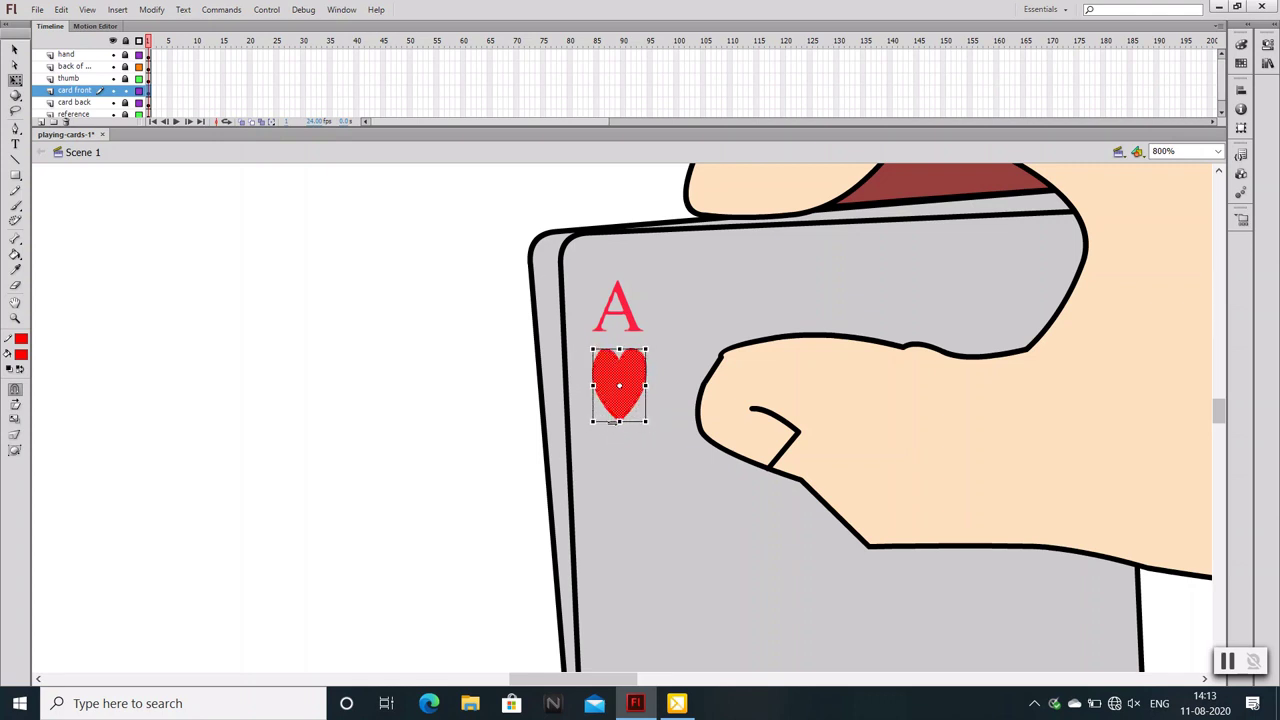
{"action": "left_click", "coordinate": [480, 426]}
{"action": "key", "text": "ctrl+minus"}
{"action": "key", "text": "ctrl+minus"}
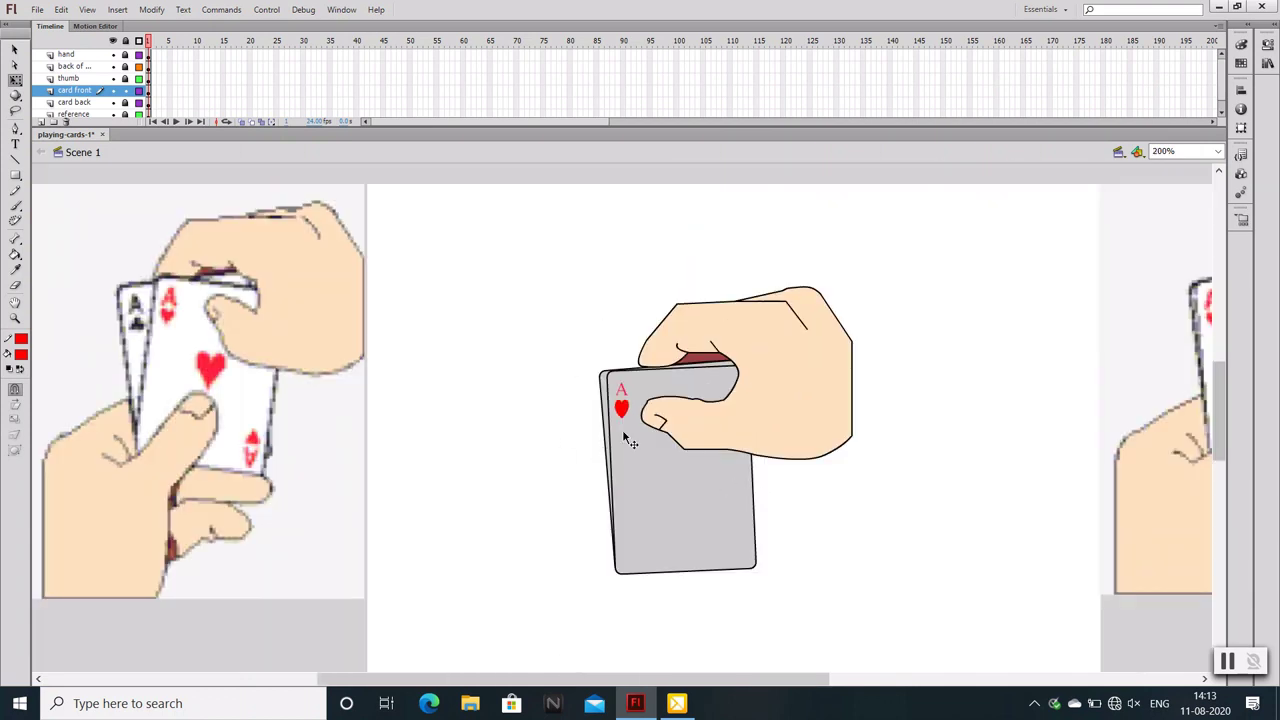
Increase the corner A's font size to 16 in the text properties
{"action": "key", "text": "ctrl+equal"}
{"action": "left_click", "coordinate": [402, 366]}
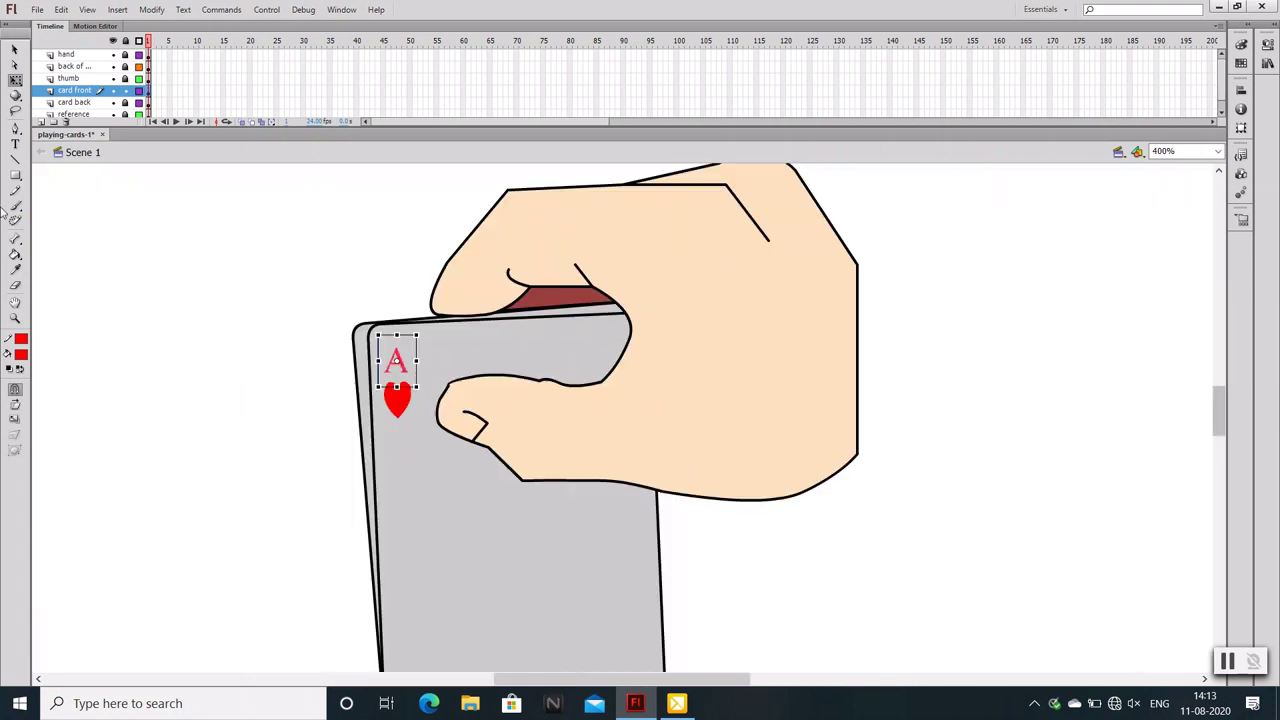
{"action": "left_click", "coordinate": [15, 143]}
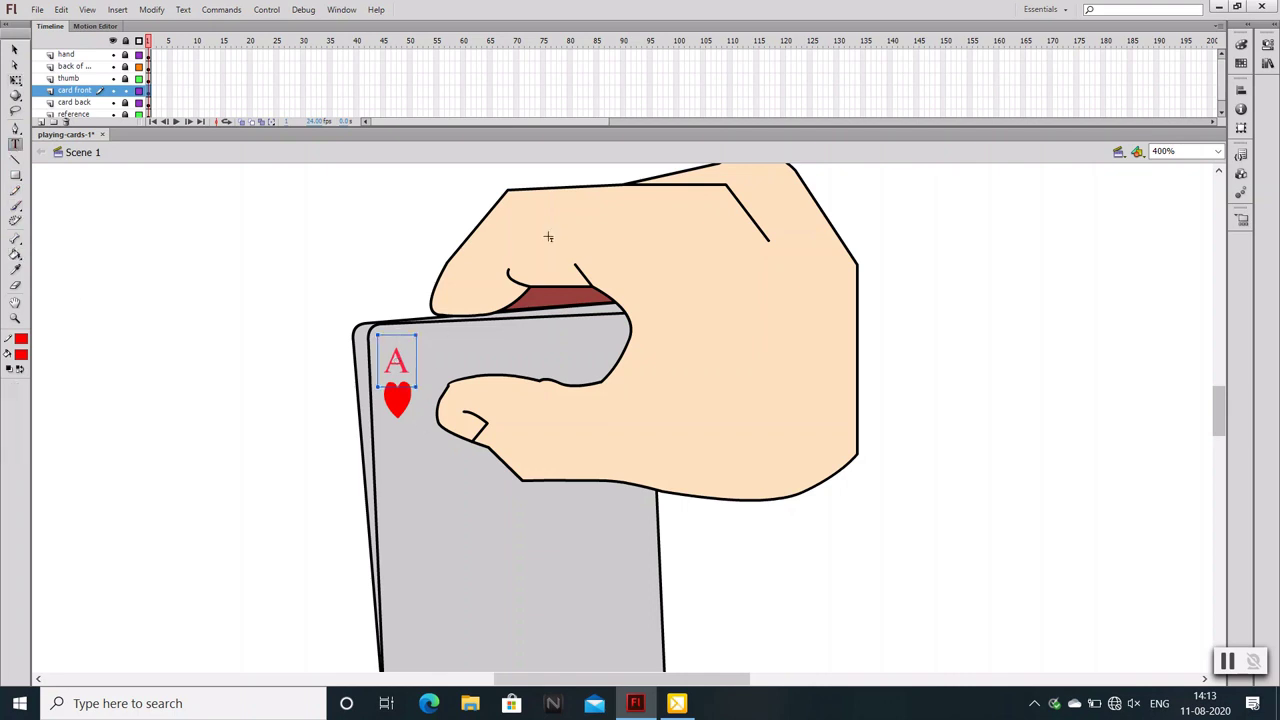
{"action": "left_click", "coordinate": [1267, 45]}
{"action": "left_click_drag", "start_coordinate": [1097, 208], "coordinate": [1112, 215]}
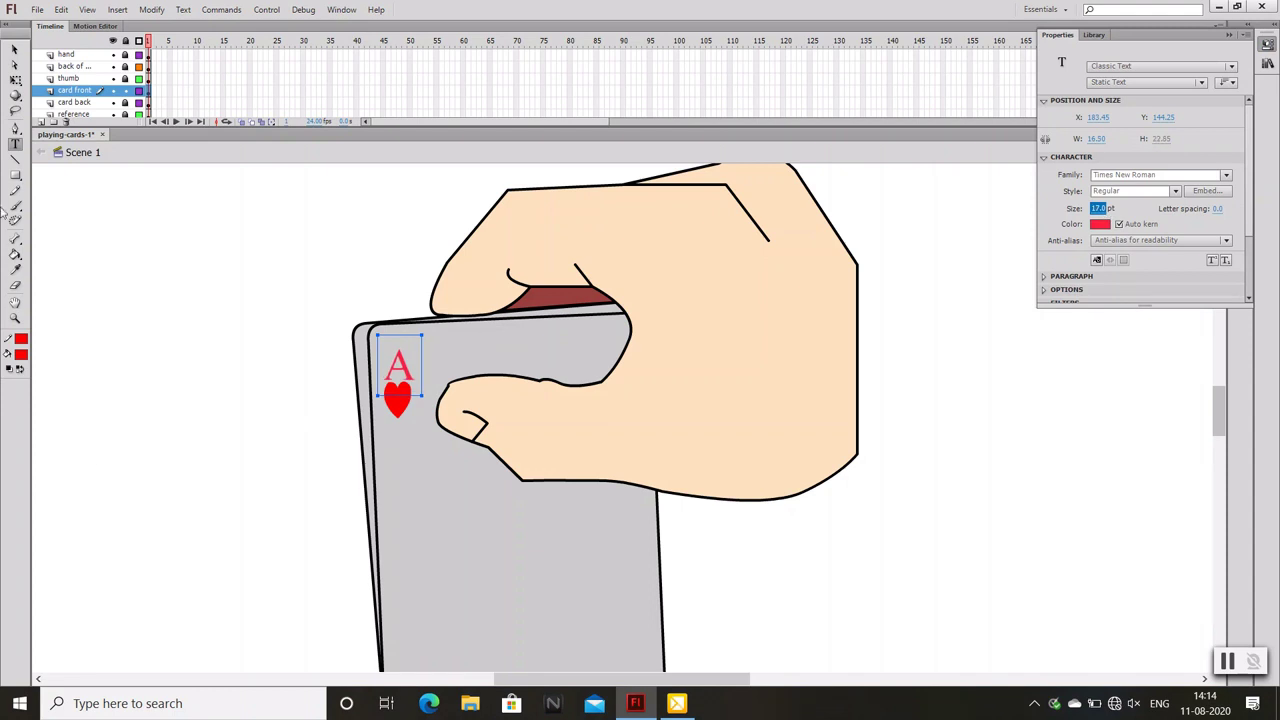
{"action": "left_click", "coordinate": [12, 48]}
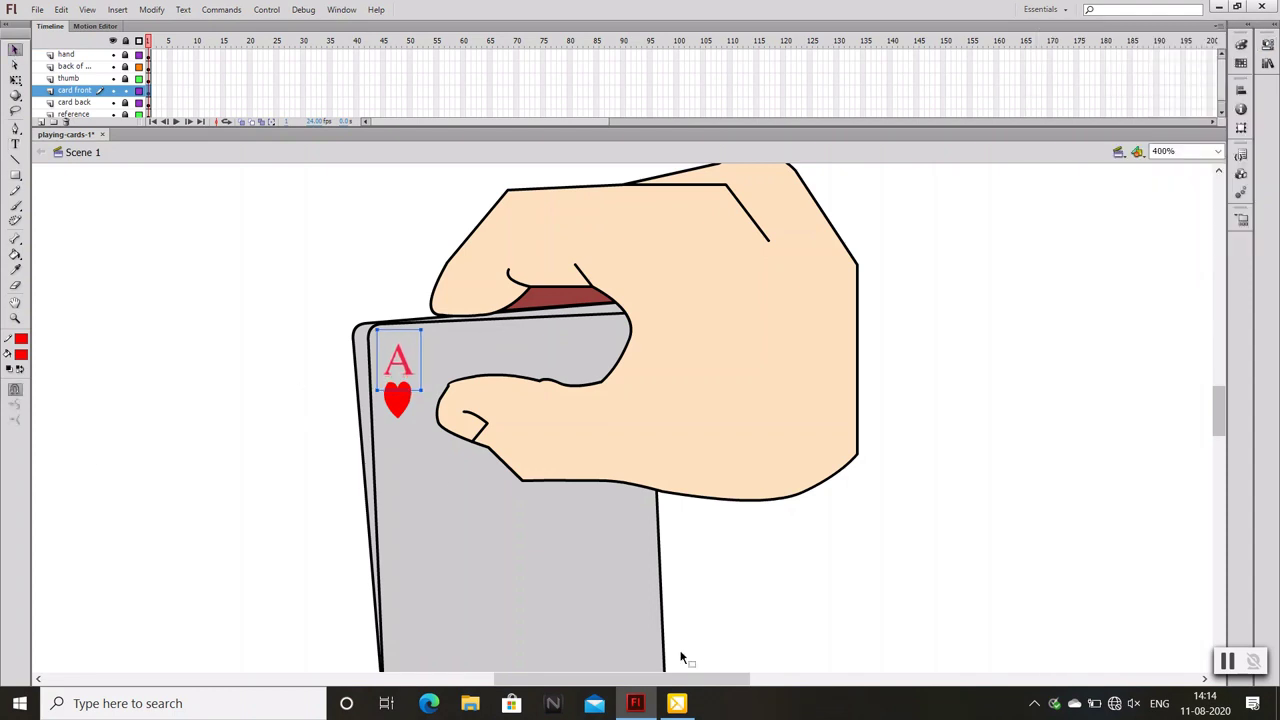
{"action": "left_click", "coordinate": [526, 394]}
{"action": "scroll", "coordinate": [583, 366], "scroll_direction": "down", "scroll_amount": 1}
{"action": "key", "text": "ctrl+minus"}
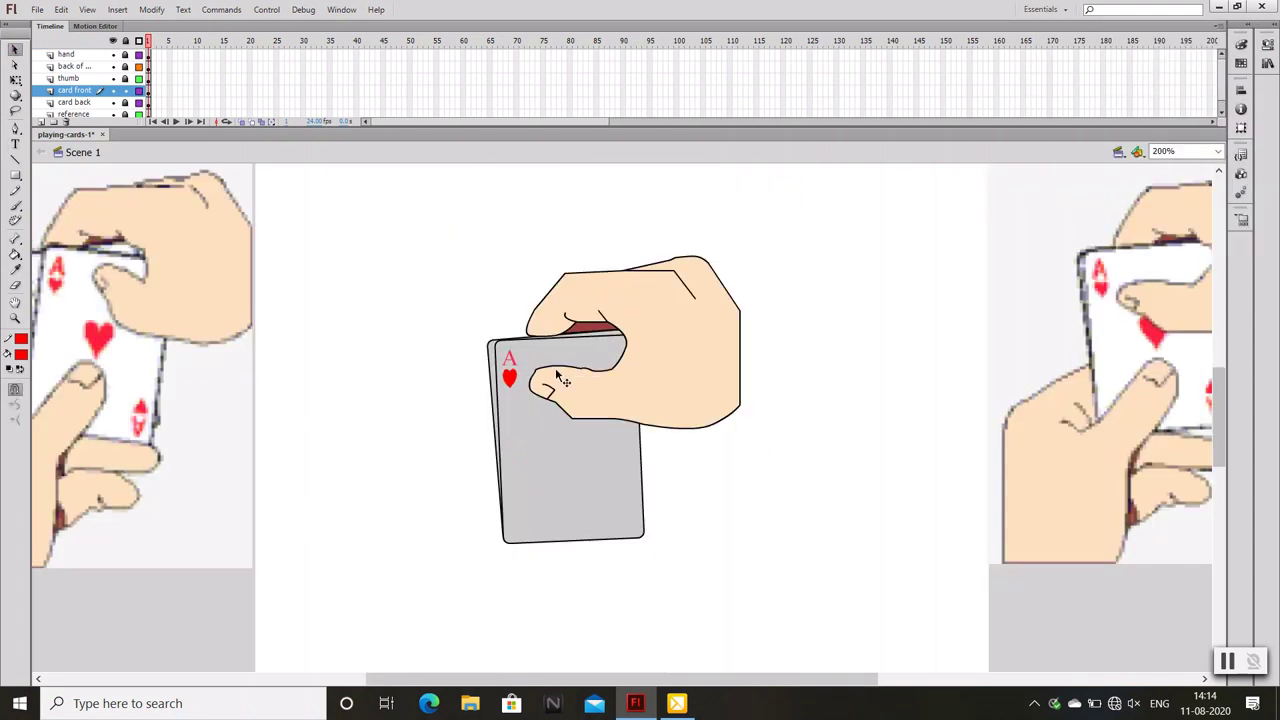
Flip the copied A-and-heart index upside down and nudge it to the bottom-right corner
{"action": "left_click", "coordinate": [511, 367]}
{"action": "left_click", "coordinate": [152, 10]}
{"action": "mouse_move", "coordinate": [180, 189]}
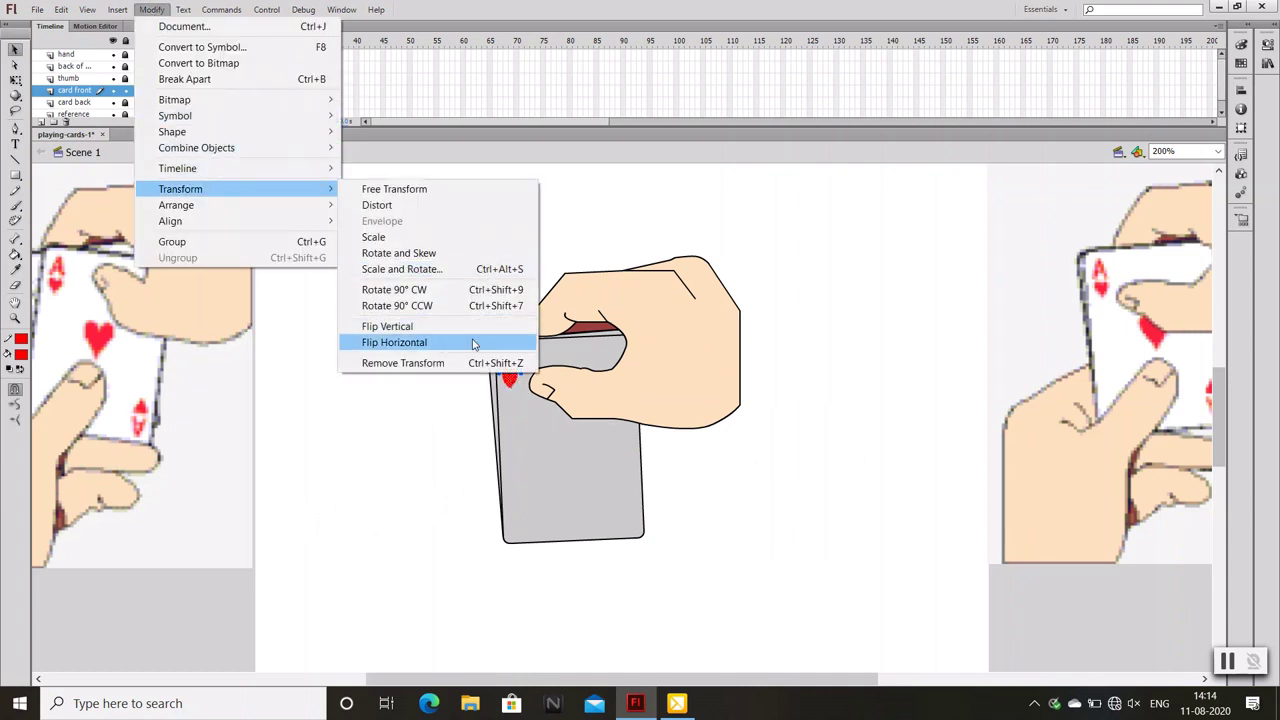
{"action": "left_click", "coordinate": [467, 327]}
{"action": "key", "text": "shift+Down"}
{"action": "key", "text": "shift+Down"}
{"action": "key", "text": "shift+Down"}
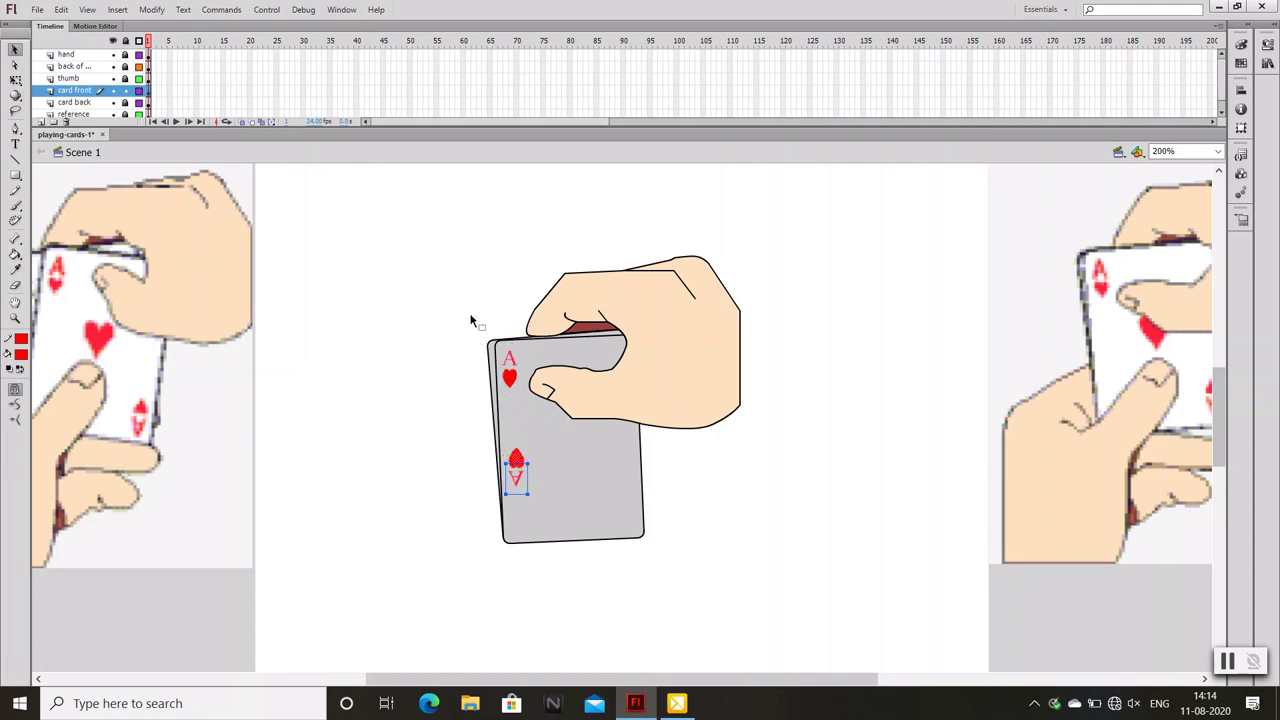
{"action": "key", "text": "shift+Right"}
{"action": "key", "text": "shift+Right"}
{"action": "key", "text": "shift+Right"}
{"action": "key", "text": "shift+Right"}
{"action": "key", "text": "shift+Right"}
{"action": "key", "text": "Down"}
{"action": "key", "text": "Down"}
{"action": "key", "text": "Down"}
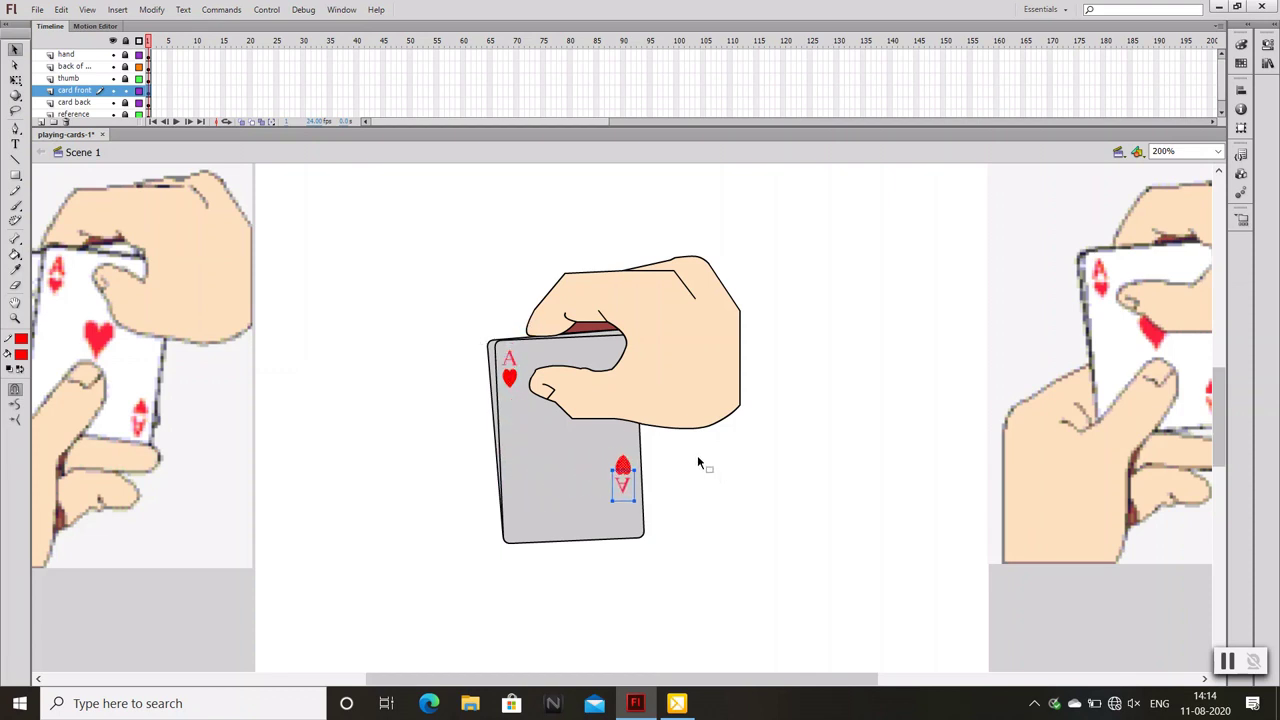
{"action": "key", "text": "Down"}
{"action": "key", "text": "Down"}
{"action": "key", "text": "Down"}
{"action": "key", "text": "Down"}
{"action": "key", "text": "Down"}
{"action": "key", "text": "Down"}
{"action": "key", "text": "Down"}
{"action": "key", "text": "Down"}
{"action": "key", "text": "Down"}
{"action": "key", "text": "Right"}
{"action": "key", "text": "Right"}
{"action": "key", "text": "Right"}
{"action": "key", "text": "Right"}
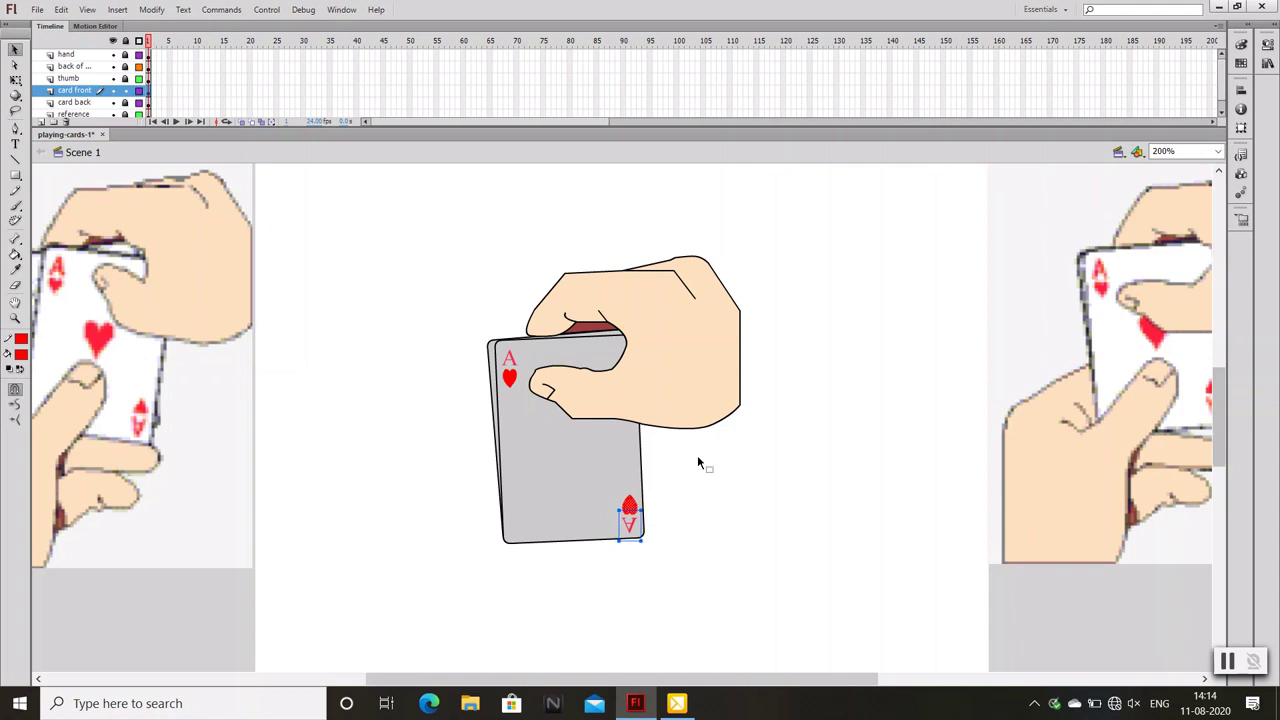
{"action": "key", "text": "Right"}
Rotate the flipped index with Free Transform to match the card's tilt
{"action": "key", "text": "q"}
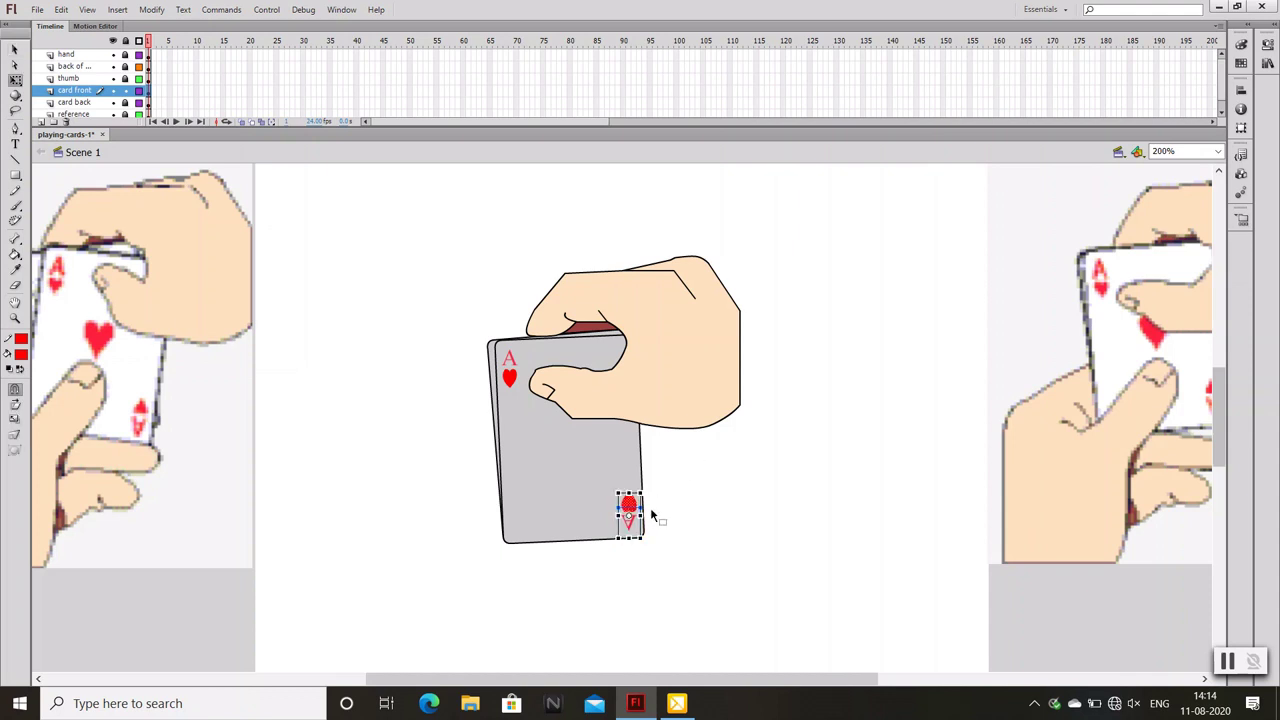
{"action": "scroll", "coordinate": [651, 515], "scroll_direction": "down", "scroll_amount": 1}
{"action": "scroll", "coordinate": [689, 514], "scroll_direction": "up", "scroll_amount": 2}
{"action": "scroll", "coordinate": [689, 514], "scroll_direction": "up", "scroll_amount": 1}
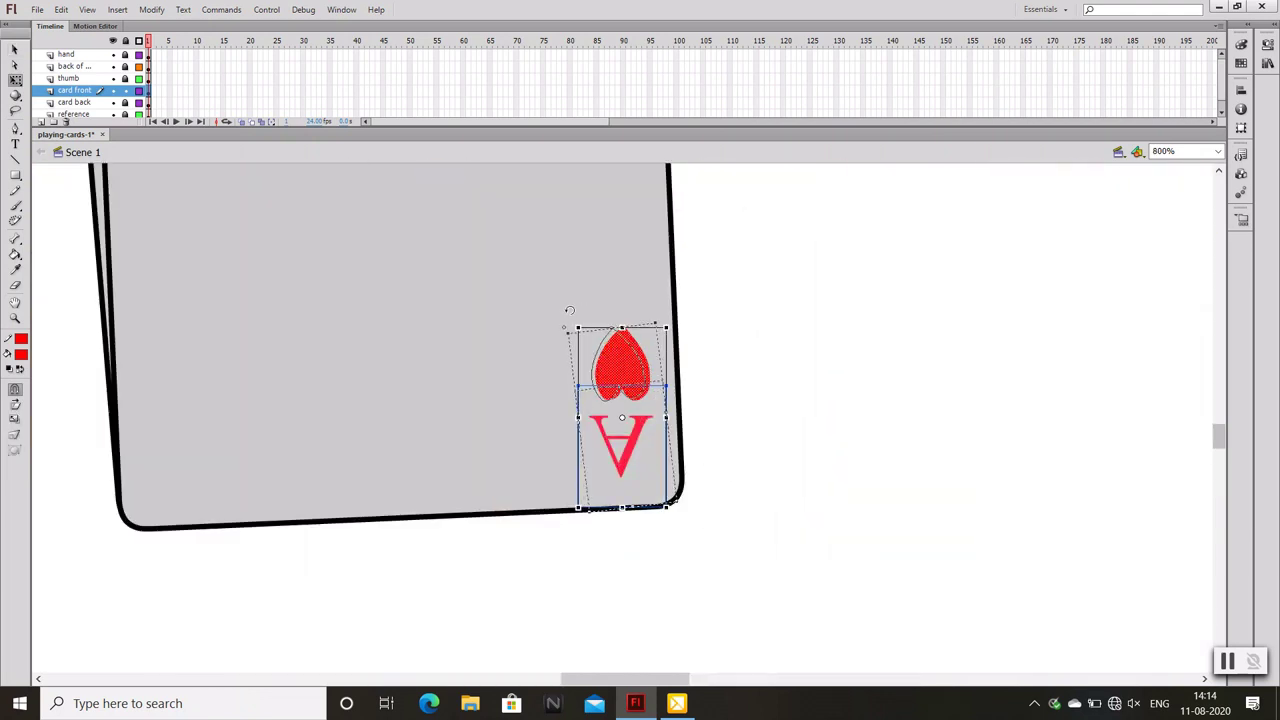
{"action": "left_click_drag", "start_coordinate": [569, 310], "coordinate": [573, 312]}
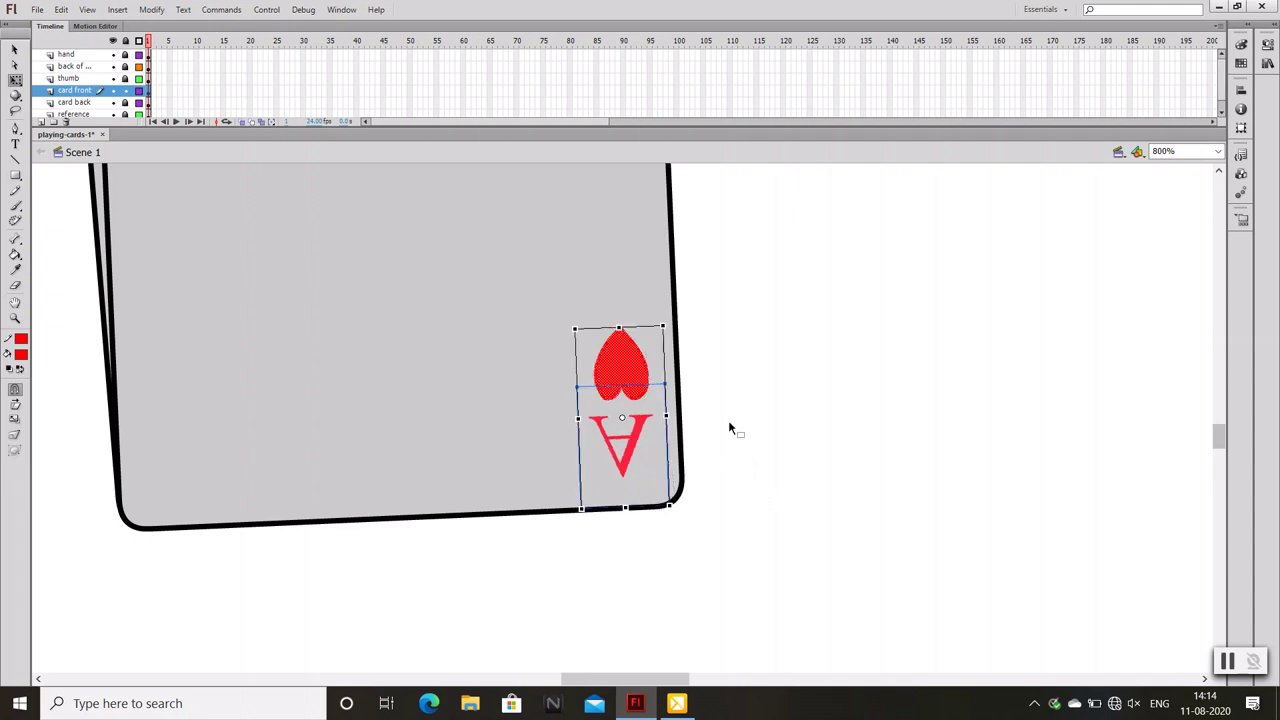
{"action": "mouse_move", "coordinate": [676, 511]}
{"action": "left_mouse_down"}
{"action": "mouse_move", "coordinate": [698, 495]}
{"action": "mouse_move", "coordinate": [688, 503]}
{"action": "left_mouse_up"}
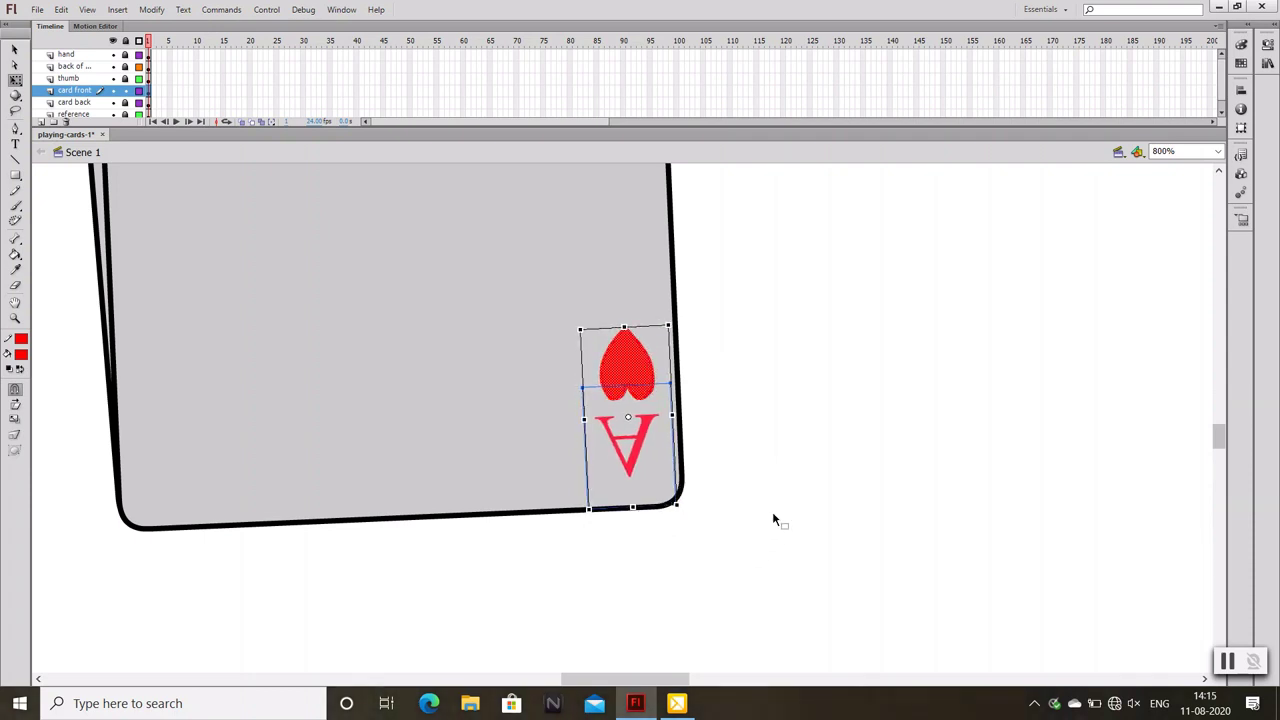
{"action": "key", "text": "ctrl+minus"}
{"action": "key", "text": "ctrl+minus"}
{"action": "key", "text": "ctrl+minus"}
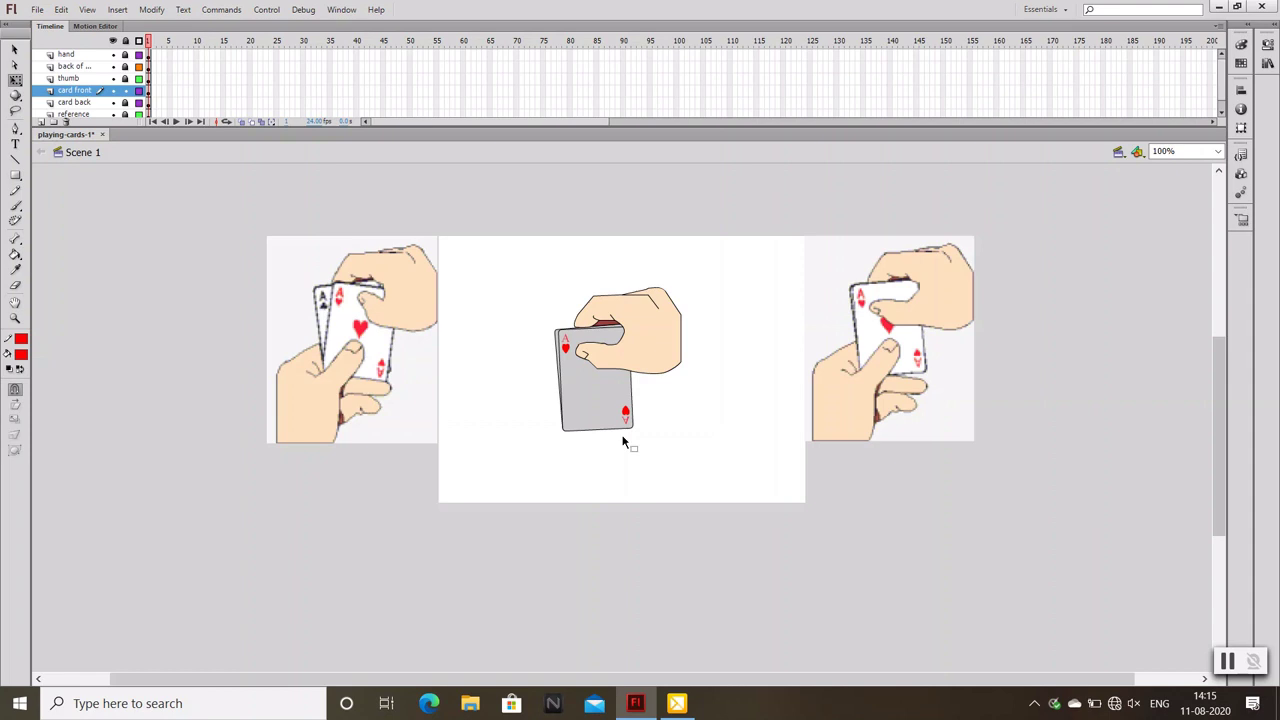
Drag a heart to the card's centre and scale it up with Free Transform
{"action": "key", "text": "ctrl+equal"}
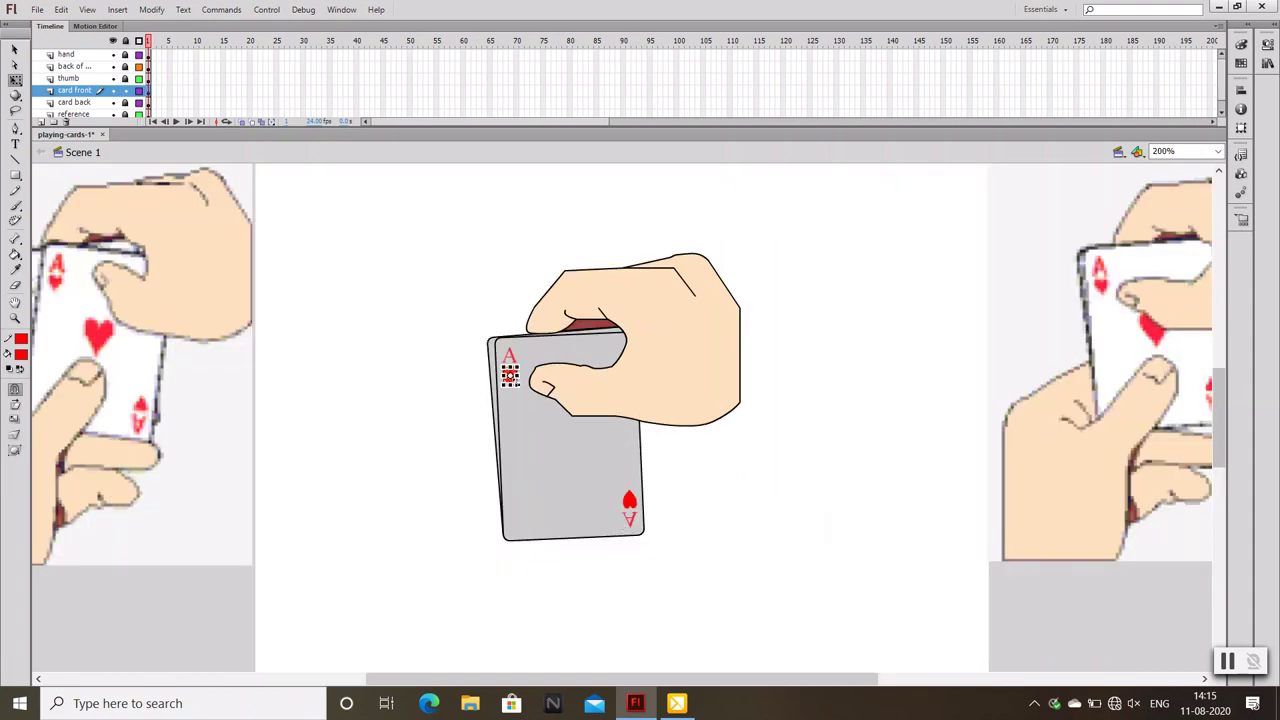
{"action": "key", "text": "ctrl+equal"}
{"action": "left_click", "coordinate": [15, 48]}
{"action": "left_click", "coordinate": [429, 286]}
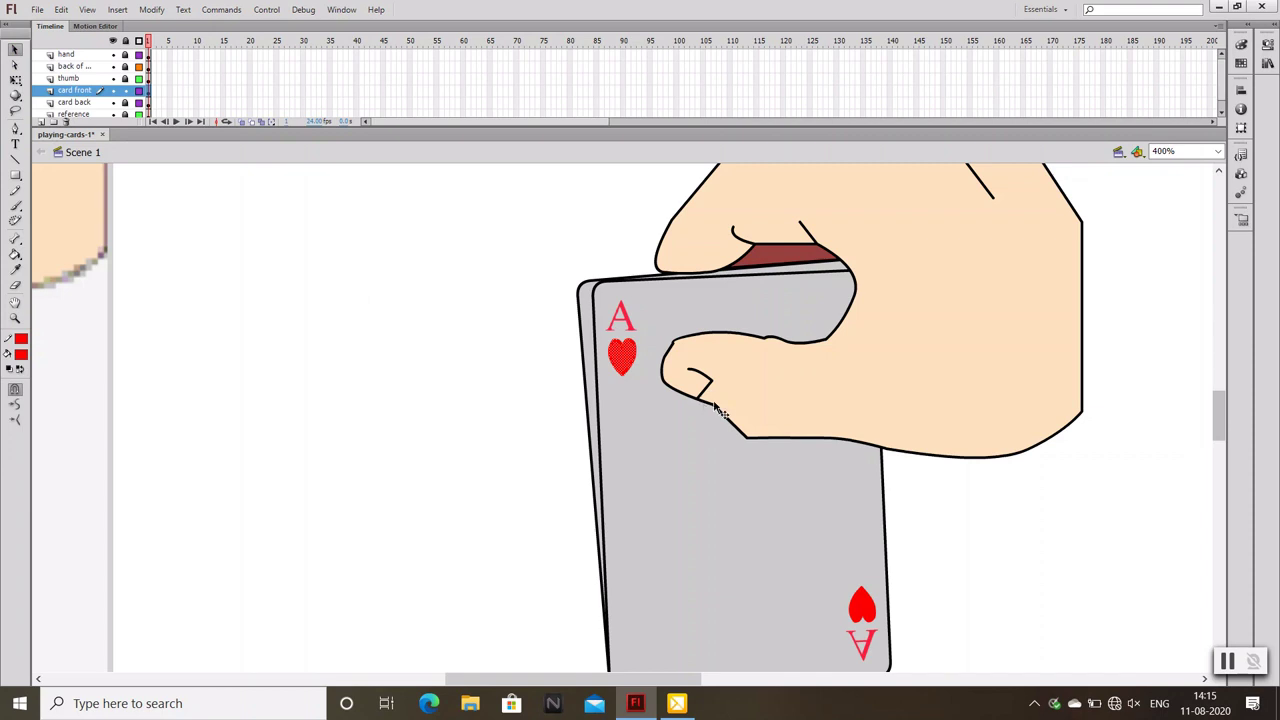
{"action": "mouse_move", "coordinate": [705, 408]}
{"action": "left_mouse_down"}
{"action": "mouse_move", "coordinate": [745, 490]}
{"action": "mouse_move", "coordinate": [790, 530]}
{"action": "left_mouse_up"}
{"action": "key", "text": "q"}
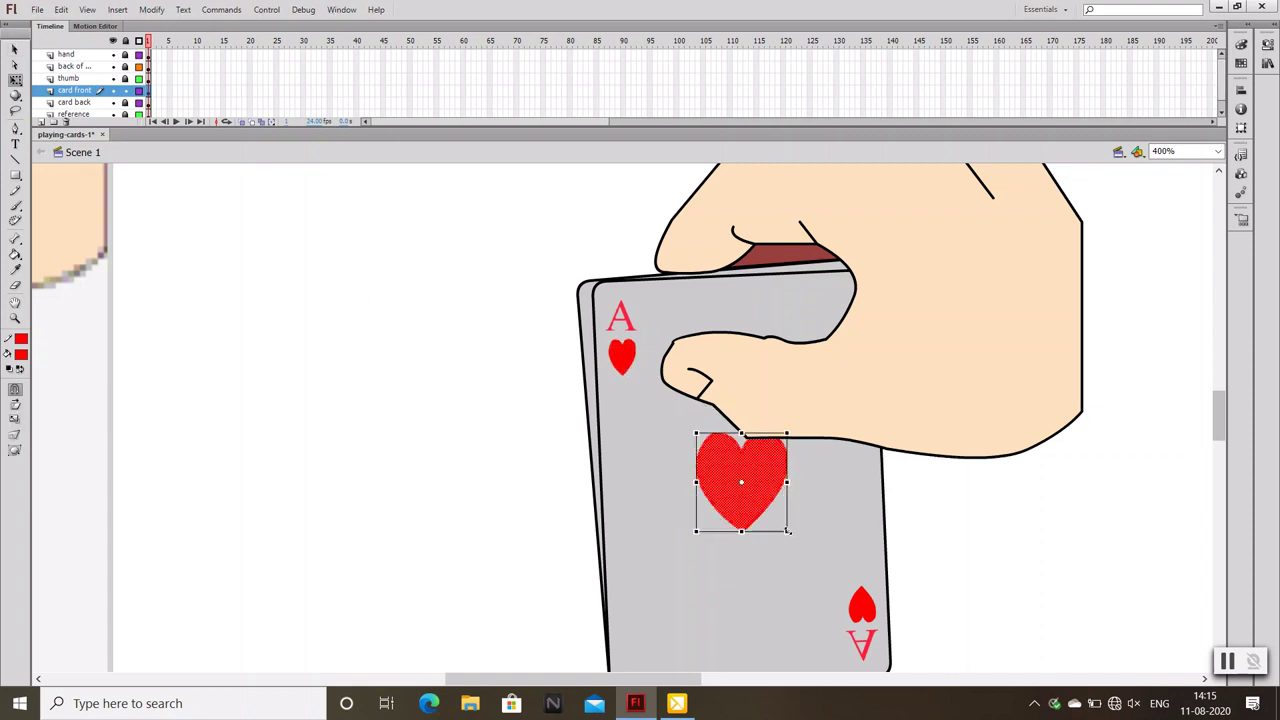
{"action": "key", "text": "ctrl+minus"}
{"action": "left_click", "coordinate": [872, 513]}
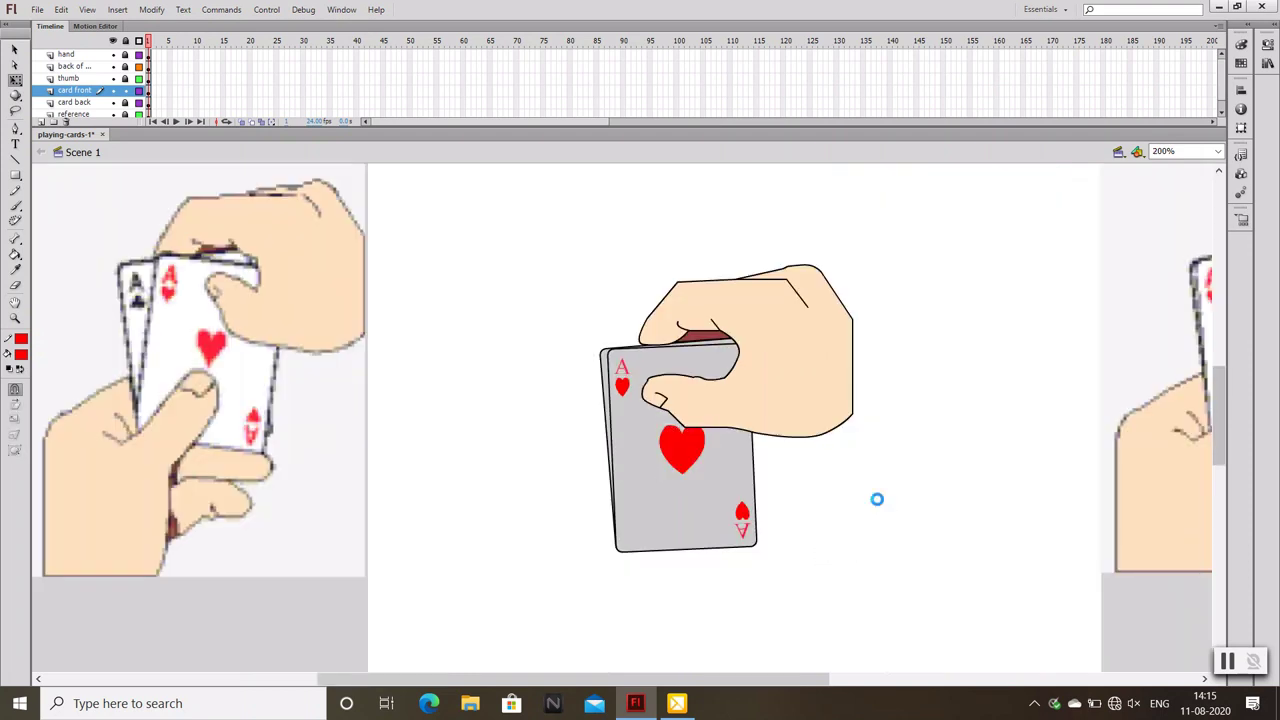
{"action": "key", "text": "ctrl+minus"}
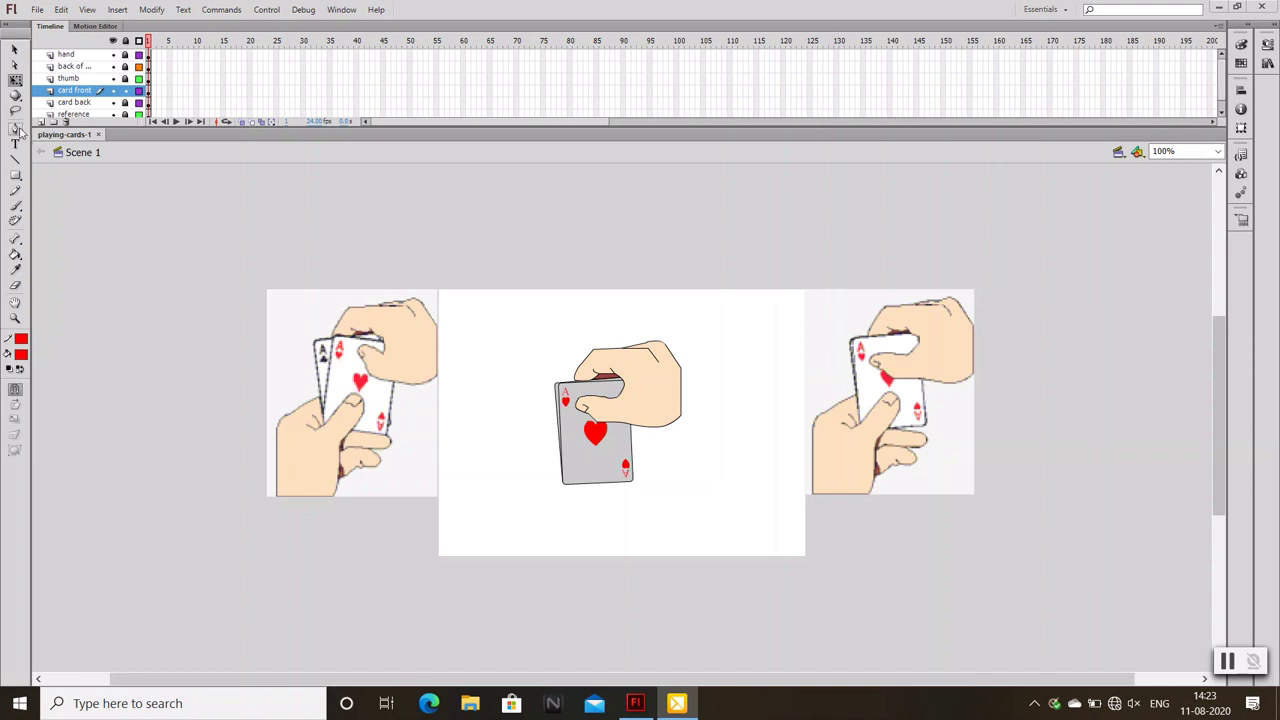
Lock the card front layer, add a new layer below it, and zoom to 200%
{"action": "left_click", "coordinate": [125, 90]}
{"action": "left_click", "coordinate": [41, 121]}
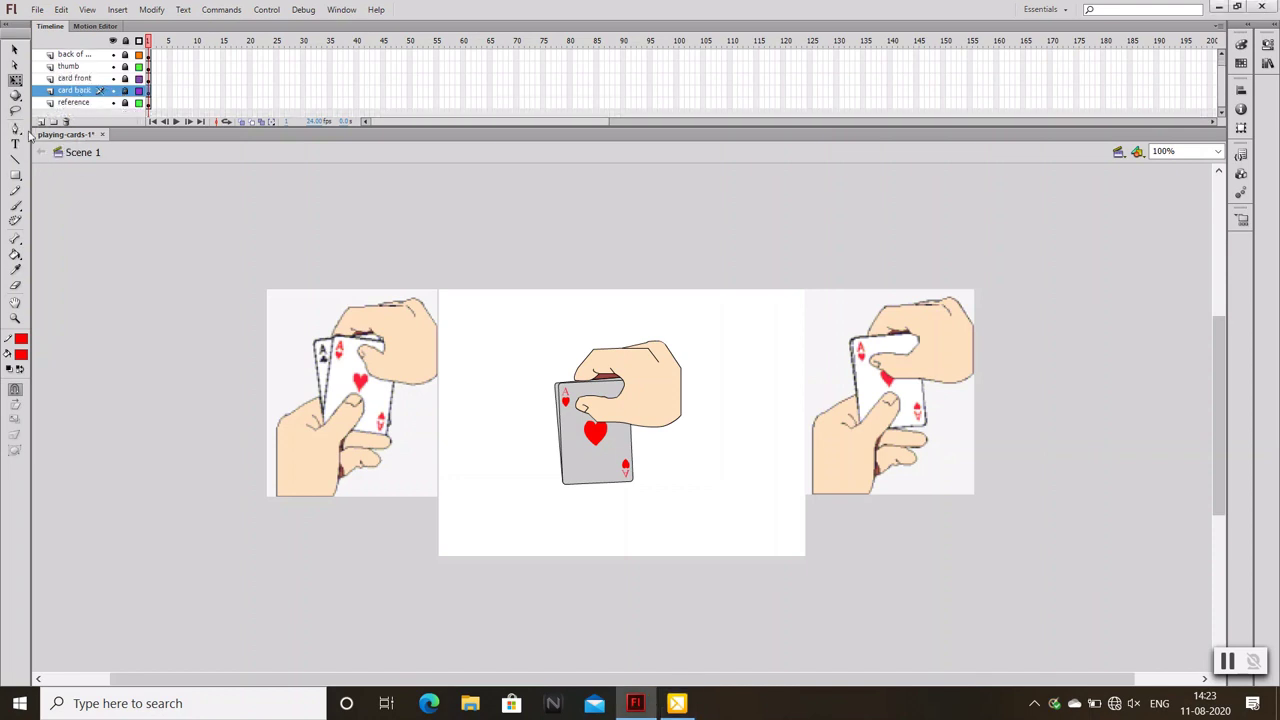
{"action": "left_click_drag", "start_coordinate": [71, 90], "coordinate": [76, 110]}
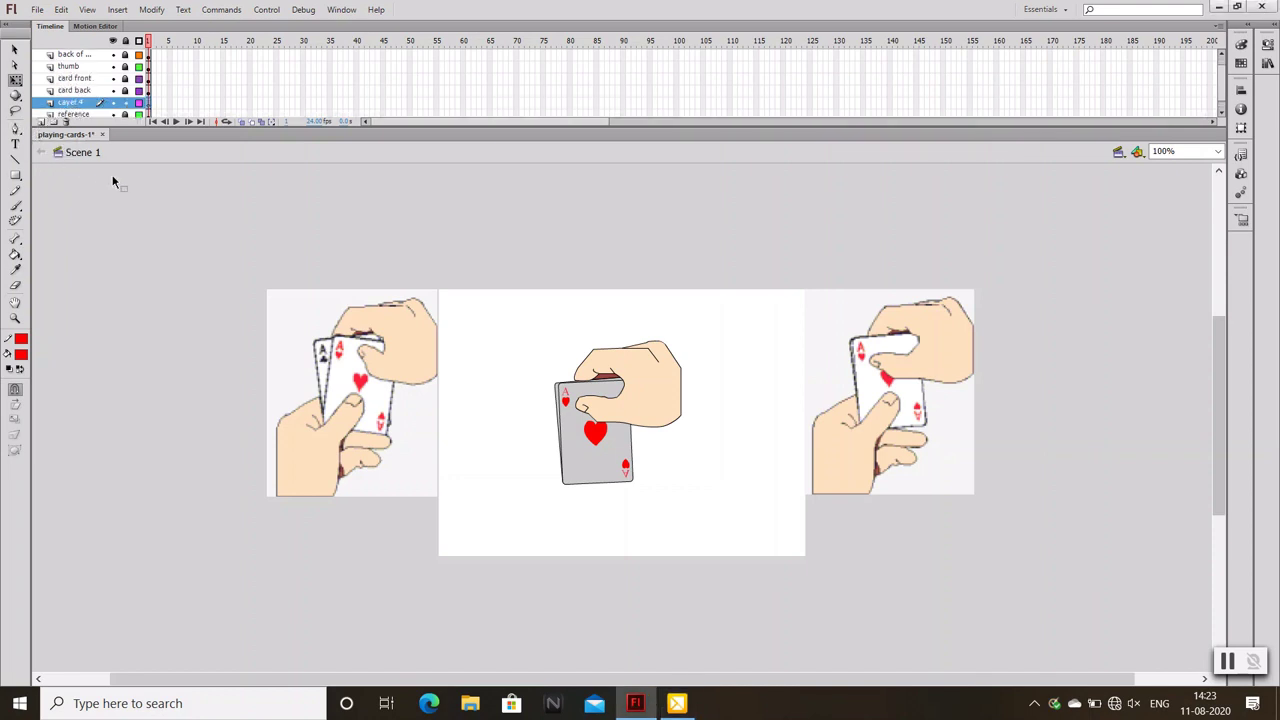
{"action": "key", "text": "p"}
{"action": "key", "text": "ctrl+equal"}
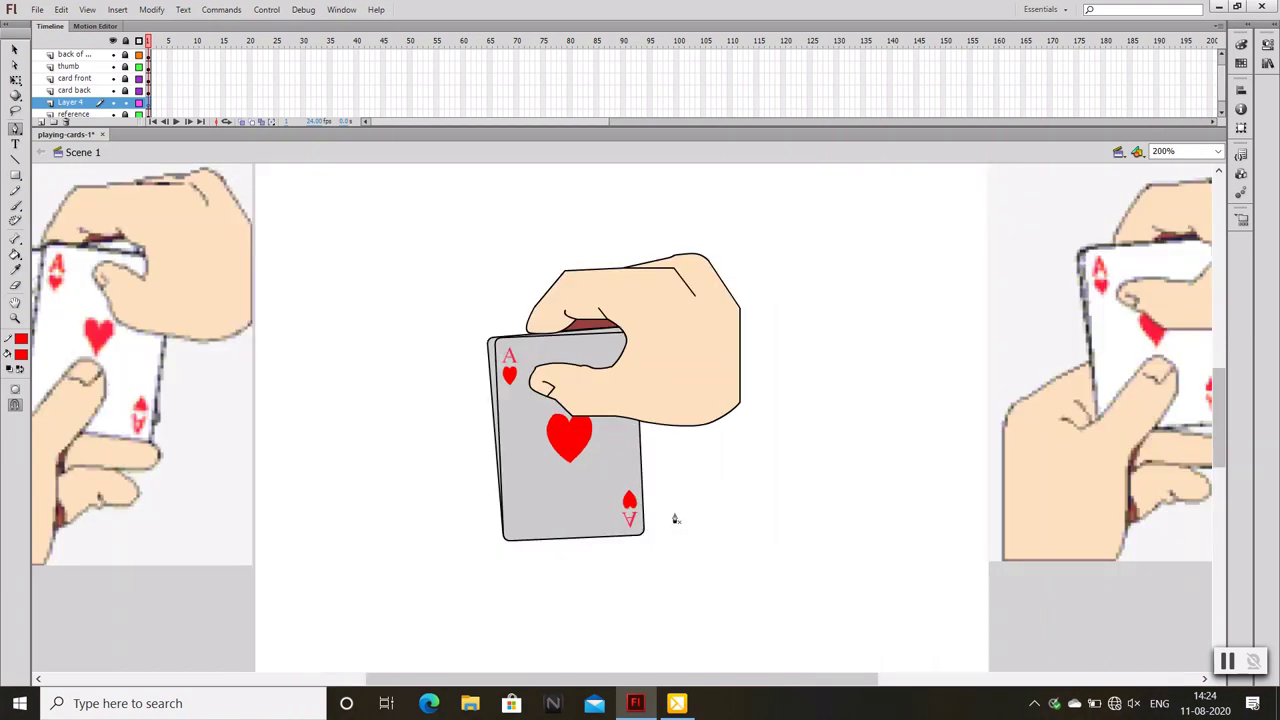
{"action": "left_click_drag", "start_coordinate": [675, 519], "coordinate": [546, 437]}
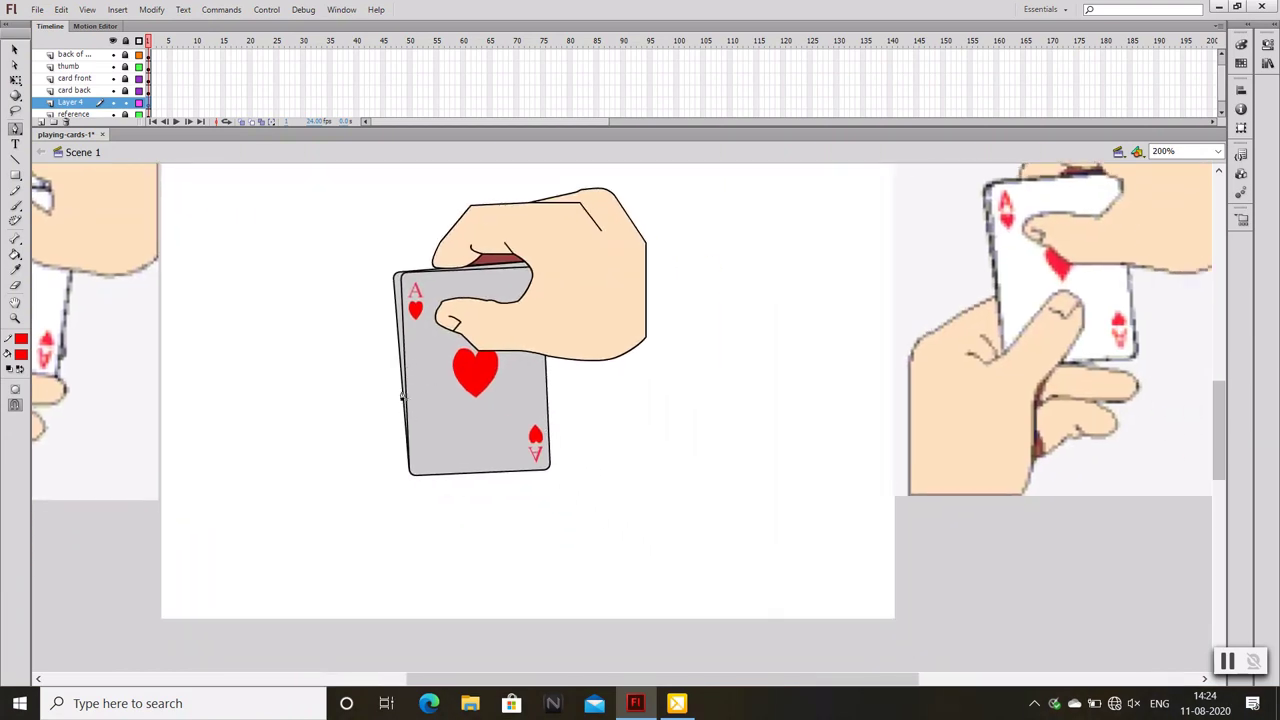
Pen the hand outline from the card edge down the side to the lowest fingertip
{"action": "left_click_drag", "start_coordinate": [307, 441], "coordinate": [305, 440]}
{"action": "left_click", "coordinate": [302, 570]}
{"action": "left_click", "coordinate": [412, 586]}
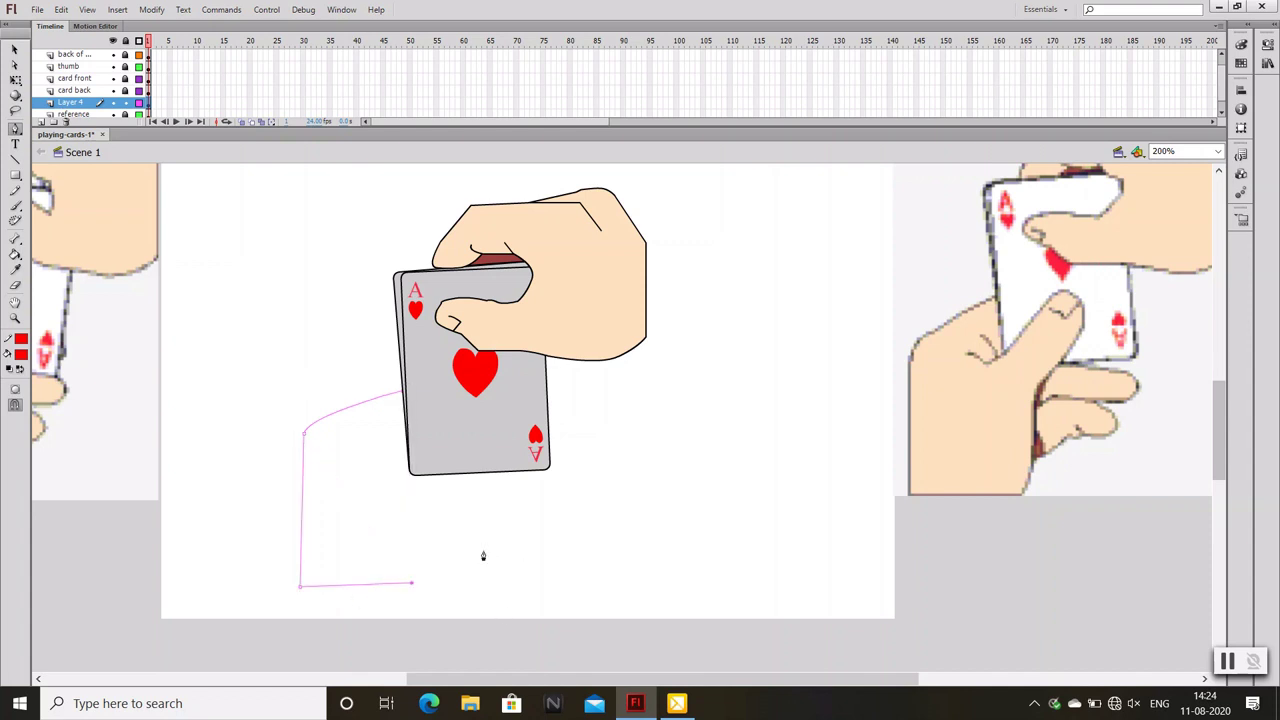
{"action": "mouse_move", "coordinate": [421, 554]}
{"action": "left_mouse_down"}
{"action": "mouse_move", "coordinate": [429, 530]}
{"action": "mouse_move", "coordinate": [422, 549]}
{"action": "left_mouse_up"}
{"action": "left_click", "coordinate": [461, 532]}
{"action": "left_click_drag", "start_coordinate": [498, 527], "coordinate": [497, 533]}
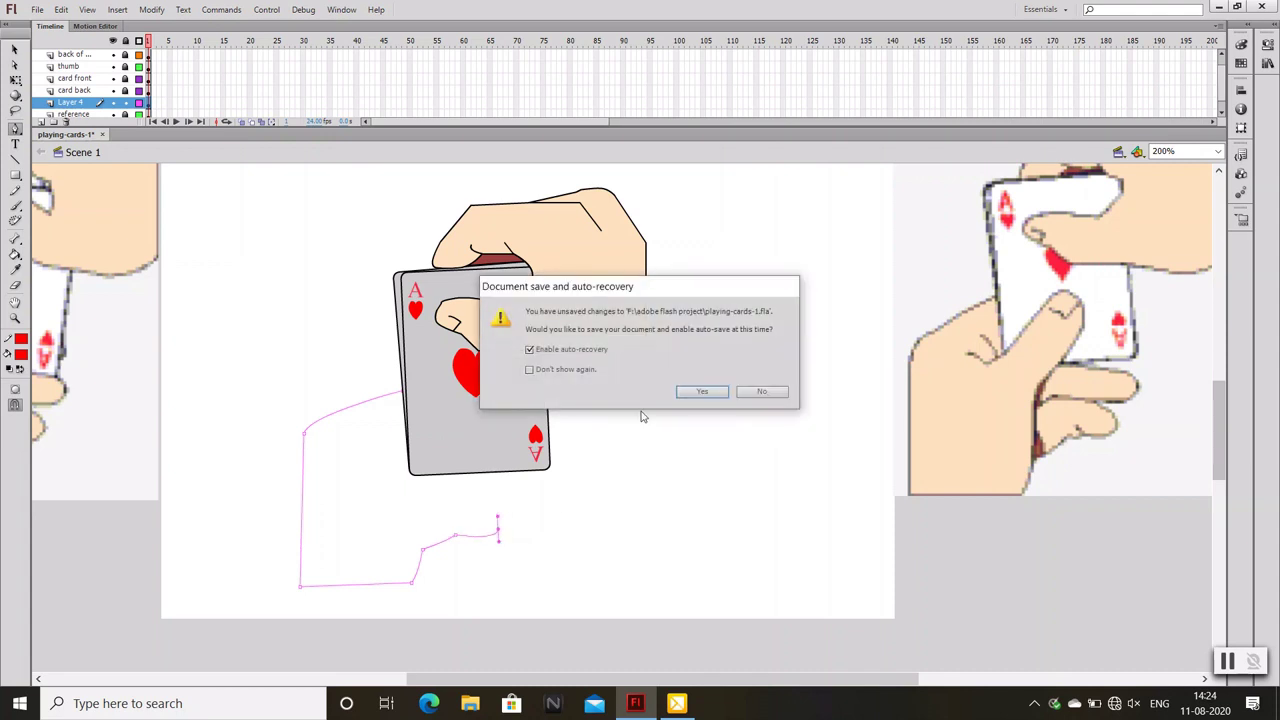
{"action": "left_click", "coordinate": [718, 392]}
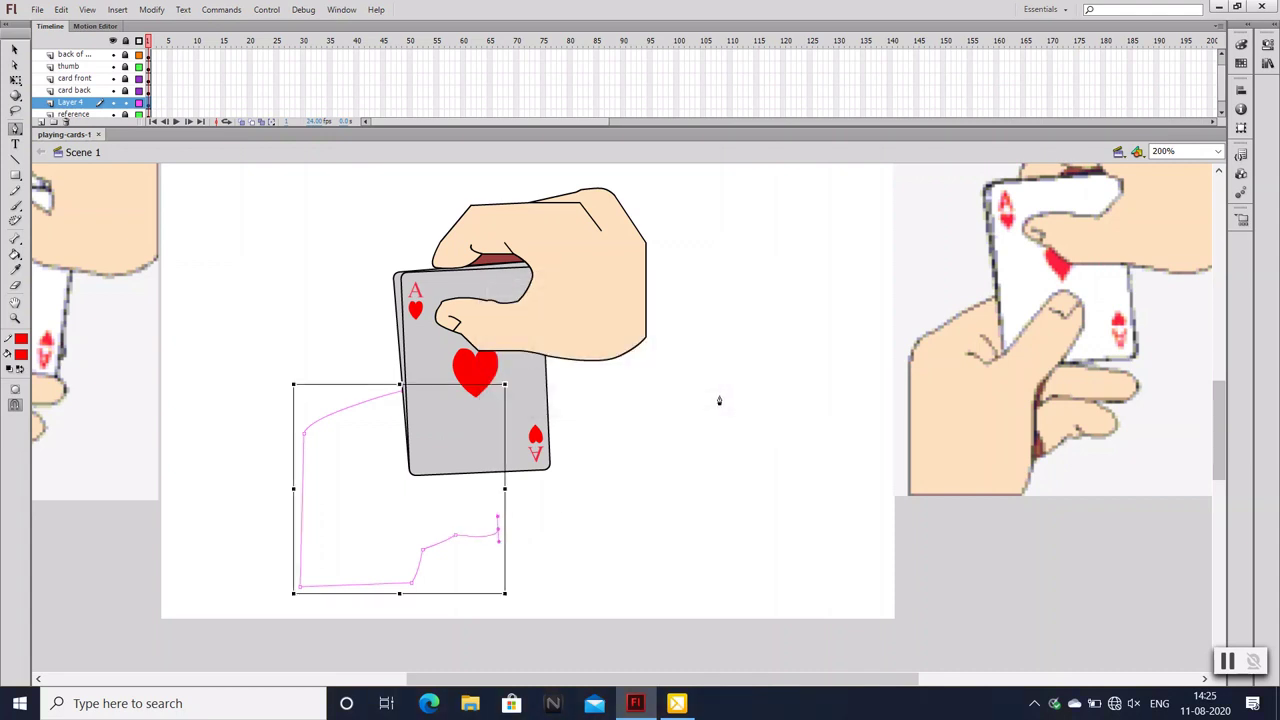
Continue the outline around the fingers and up the thumb, with the card front shown as outlines
{"action": "left_click", "coordinate": [498, 529]}
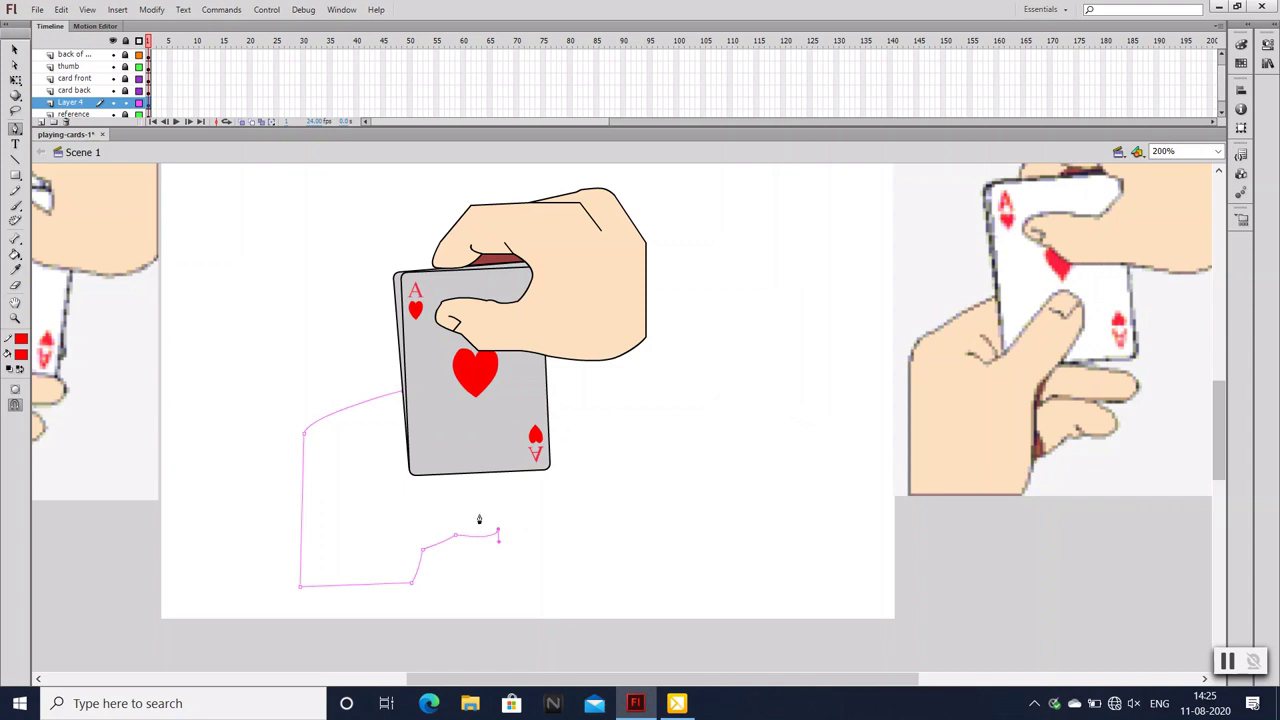
{"action": "left_click_drag", "start_coordinate": [474, 505], "coordinate": [505, 513]}
{"action": "left_click", "coordinate": [518, 507]}
{"action": "left_click_drag", "start_coordinate": [486, 485], "coordinate": [443, 485]}
{"action": "left_click", "coordinate": [485, 485]}
{"action": "left_click", "coordinate": [138, 78]}
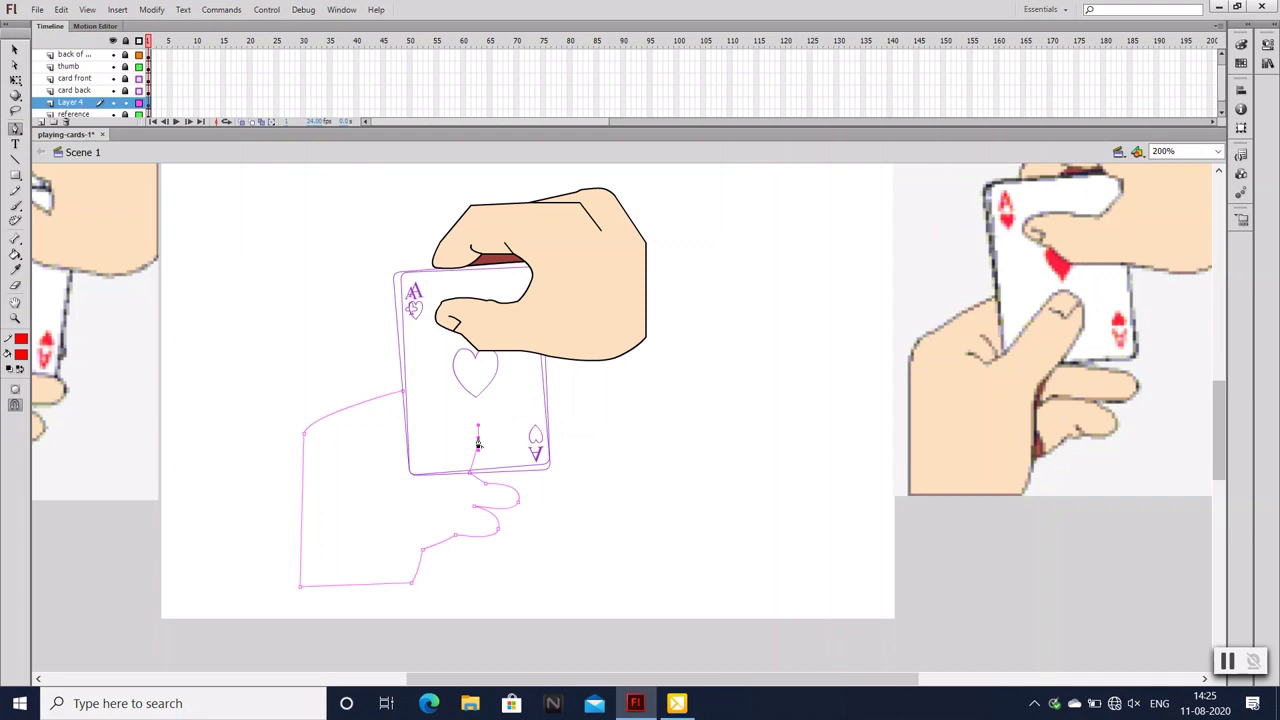
{"action": "left_click", "coordinate": [489, 408]}
{"action": "left_click", "coordinate": [440, 413]}
{"action": "left_click", "coordinate": [409, 473]}
{"action": "key", "text": "v"}
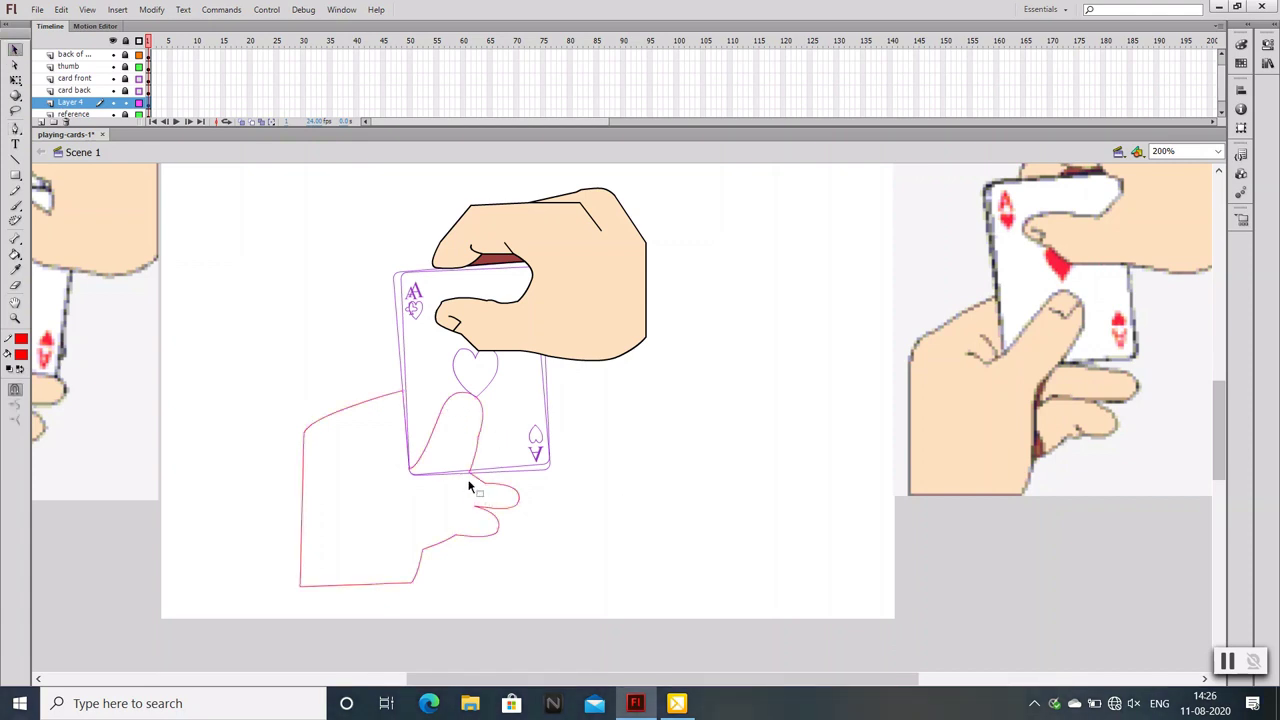
Click through the hand and thumb strokes, then undo the last change to the finger line
{"action": "left_click", "coordinate": [466, 478]}
{"action": "left_click", "coordinate": [458, 482]}
{"action": "left_click", "coordinate": [465, 460]}
{"action": "left_click", "coordinate": [470, 456]}
{"action": "left_click", "coordinate": [476, 452]}
{"action": "left_click", "coordinate": [479, 449]}
{"action": "left_click", "coordinate": [474, 455]}
{"action": "left_click", "coordinate": [474, 452]}
{"action": "left_click", "coordinate": [475, 451]}
{"action": "left_click", "coordinate": [476, 452]}
{"action": "key", "text": "ctrl+z"}
{"action": "key", "text": "ctrl+z"}
Move Layer 4 below the thumb layer, turn off outline view, and fill the hand with skin colour
{"action": "scroll", "coordinate": [80, 108], "scroll_direction": "down", "scroll_amount": 1}
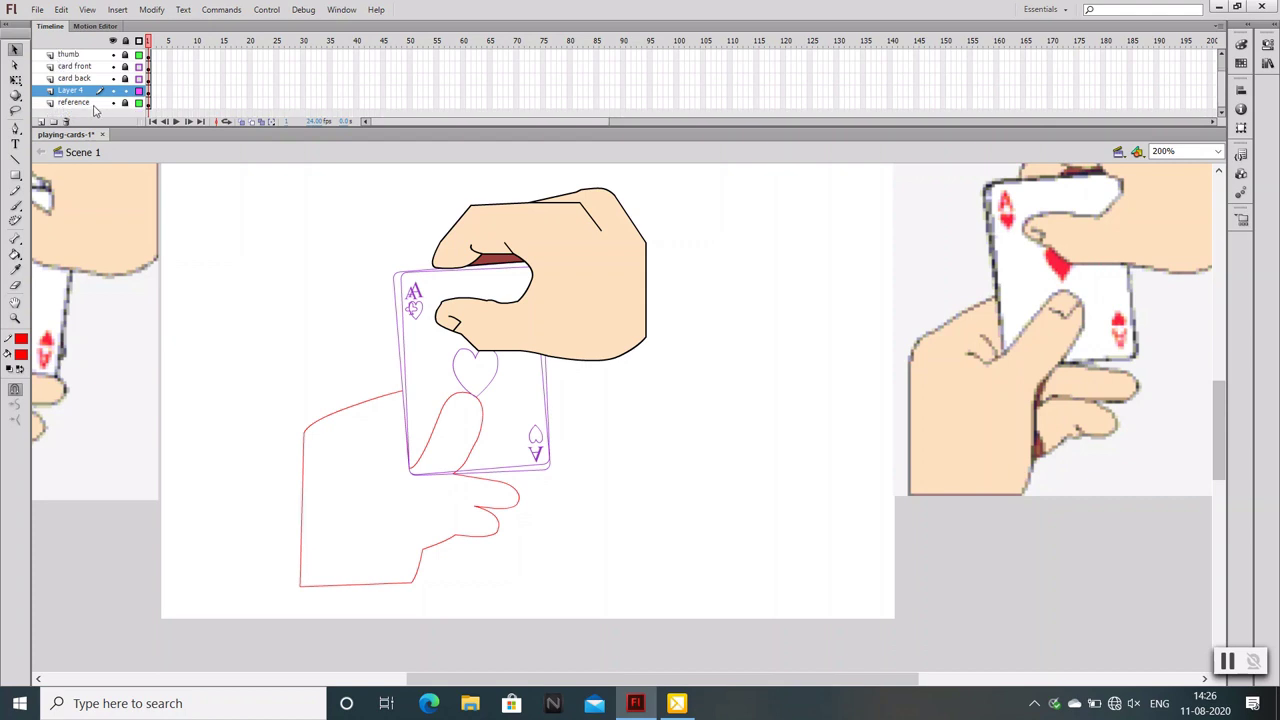
{"action": "scroll", "coordinate": [320, 508], "scroll_direction": "up", "scroll_amount": 2}
{"action": "left_click_drag", "start_coordinate": [70, 90], "coordinate": [78, 72]}
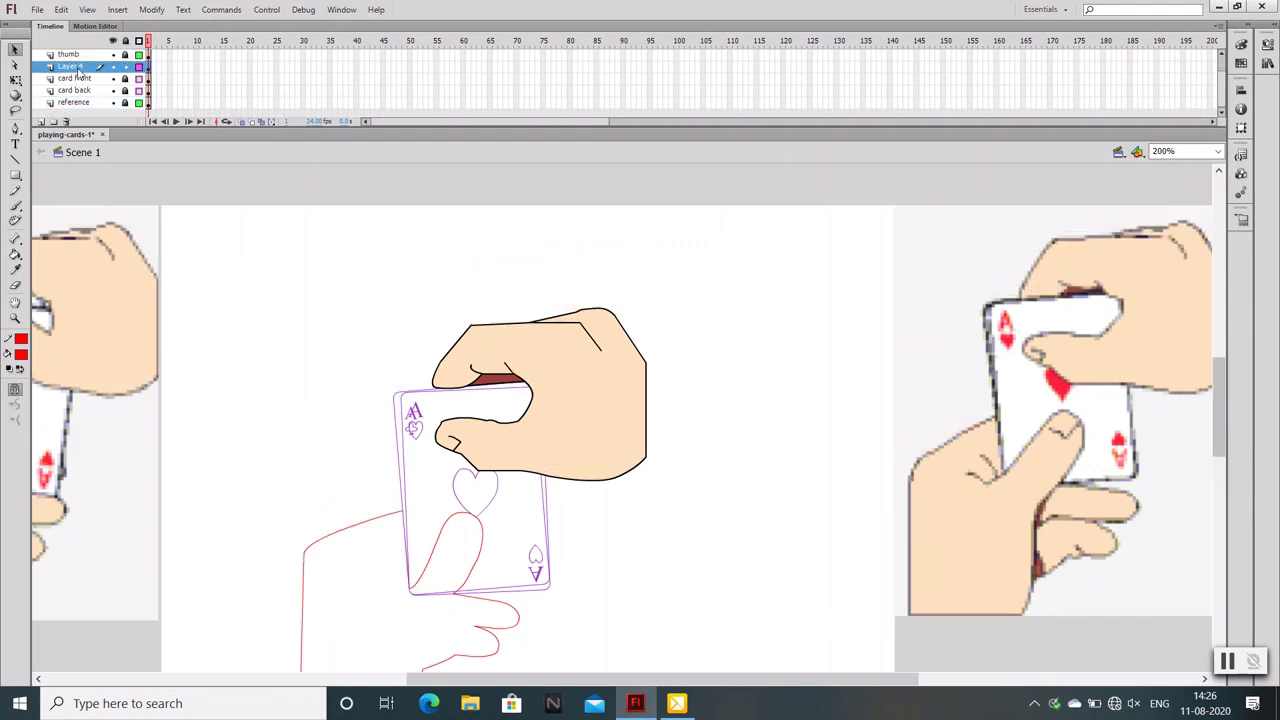
{"action": "left_click", "coordinate": [138, 78]}
{"action": "scroll", "coordinate": [480, 327], "scroll_direction": "down", "scroll_amount": 1}
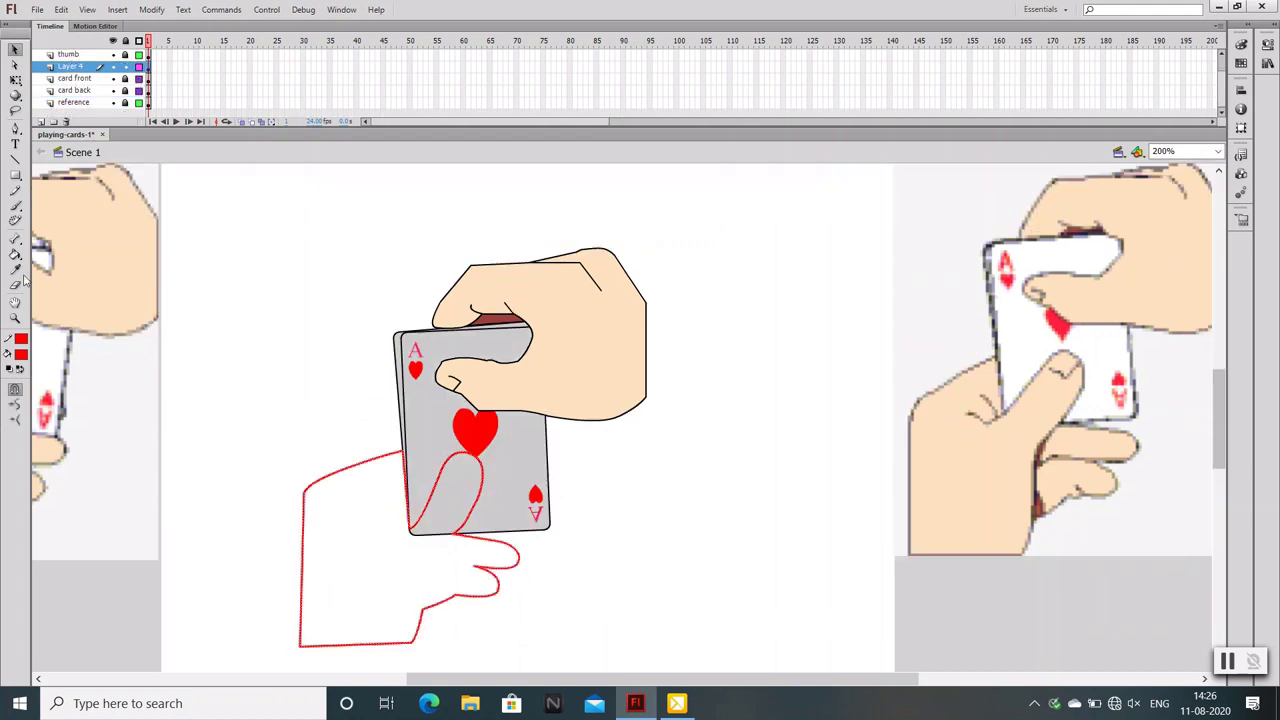
{"action": "left_click", "coordinate": [15, 254]}
{"action": "left_click", "coordinate": [344, 580]}
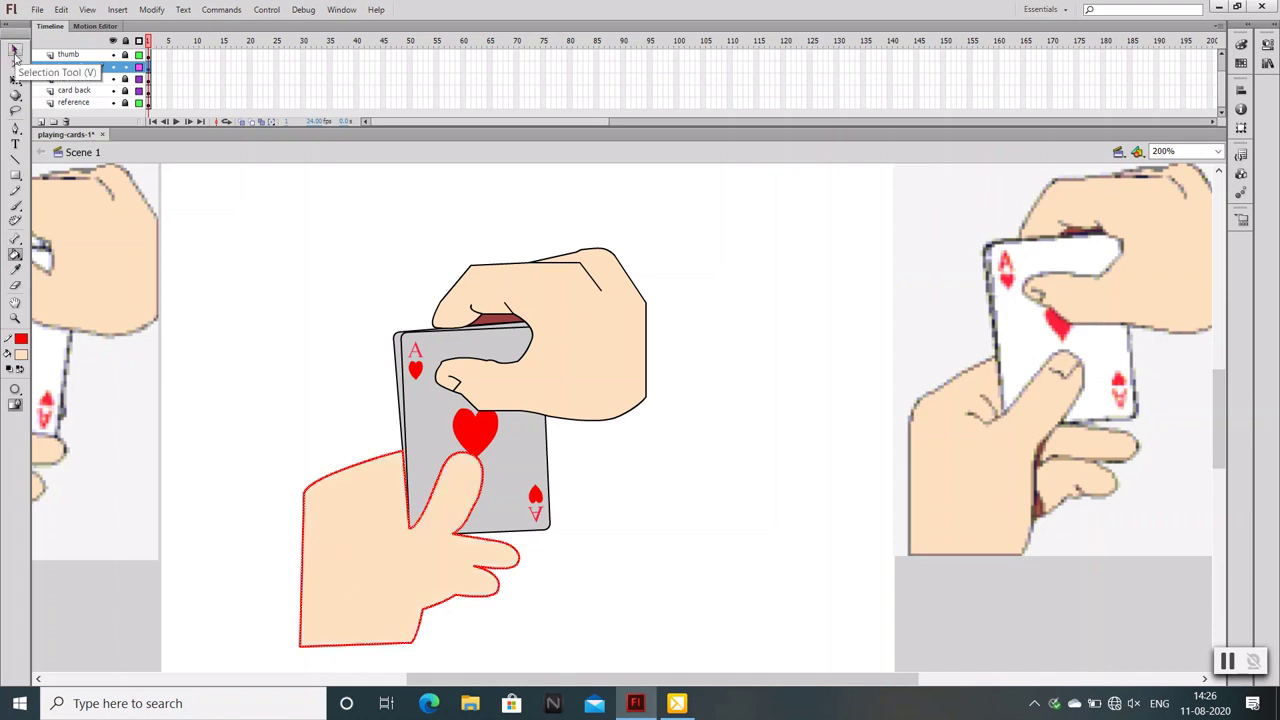
Make the outline black, pull the thumb tip onto the card, and reshape the bottom finger
{"action": "left_click", "coordinate": [21, 339]}
{"action": "left_click", "coordinate": [22, 368]}
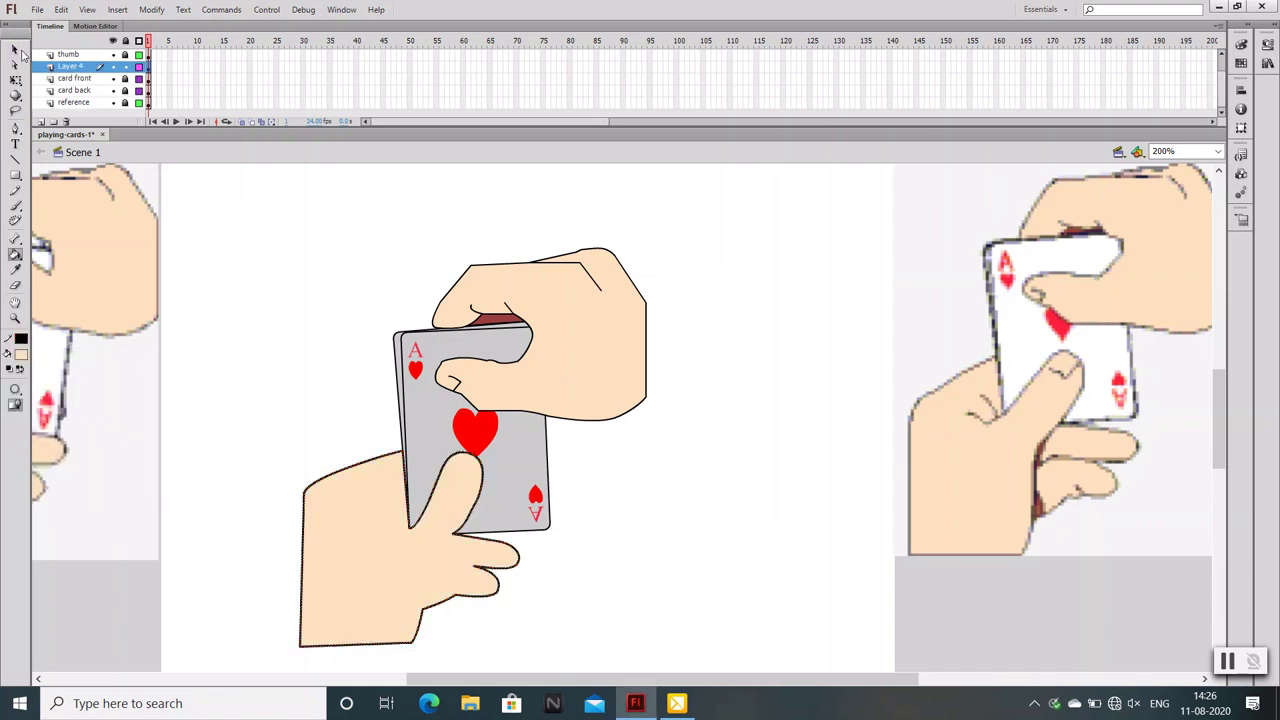
{"action": "left_click", "coordinate": [15, 50]}
{"action": "left_click", "coordinate": [250, 420]}
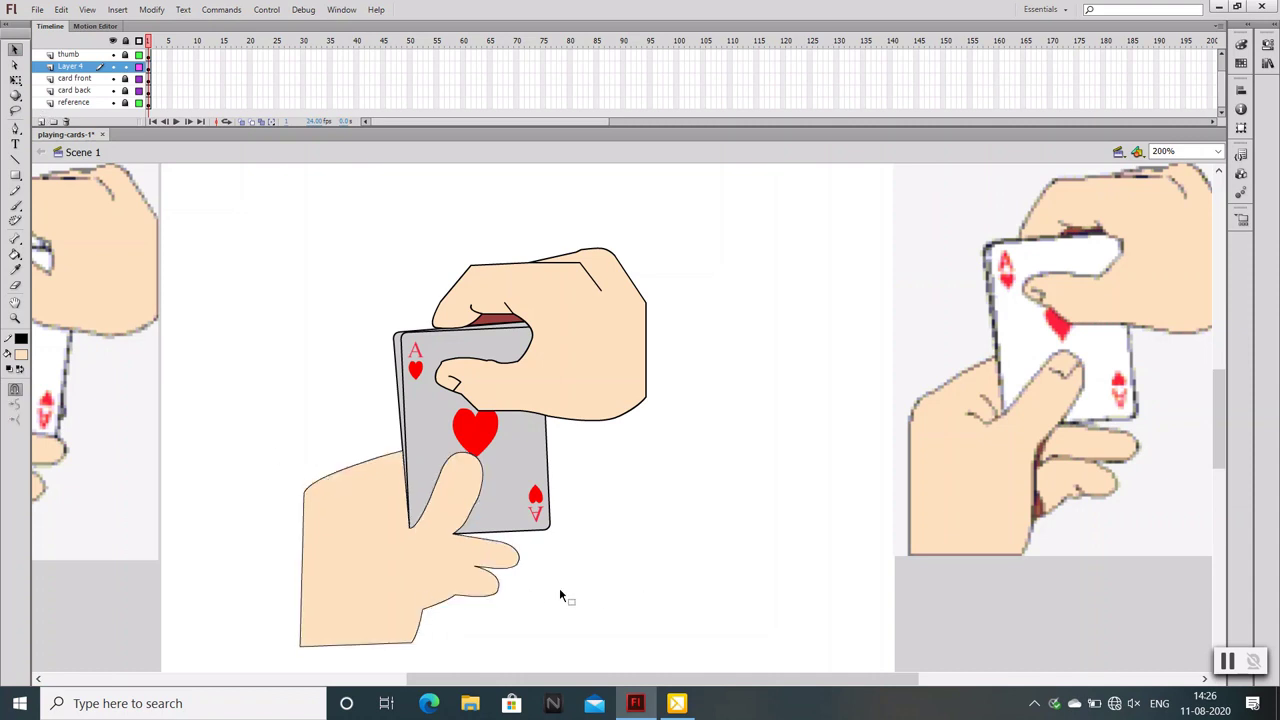
{"action": "left_click", "coordinate": [410, 533]}
{"action": "left_click", "coordinate": [417, 516]}
{"action": "left_click", "coordinate": [422, 519]}
{"action": "left_click", "coordinate": [432, 505]}
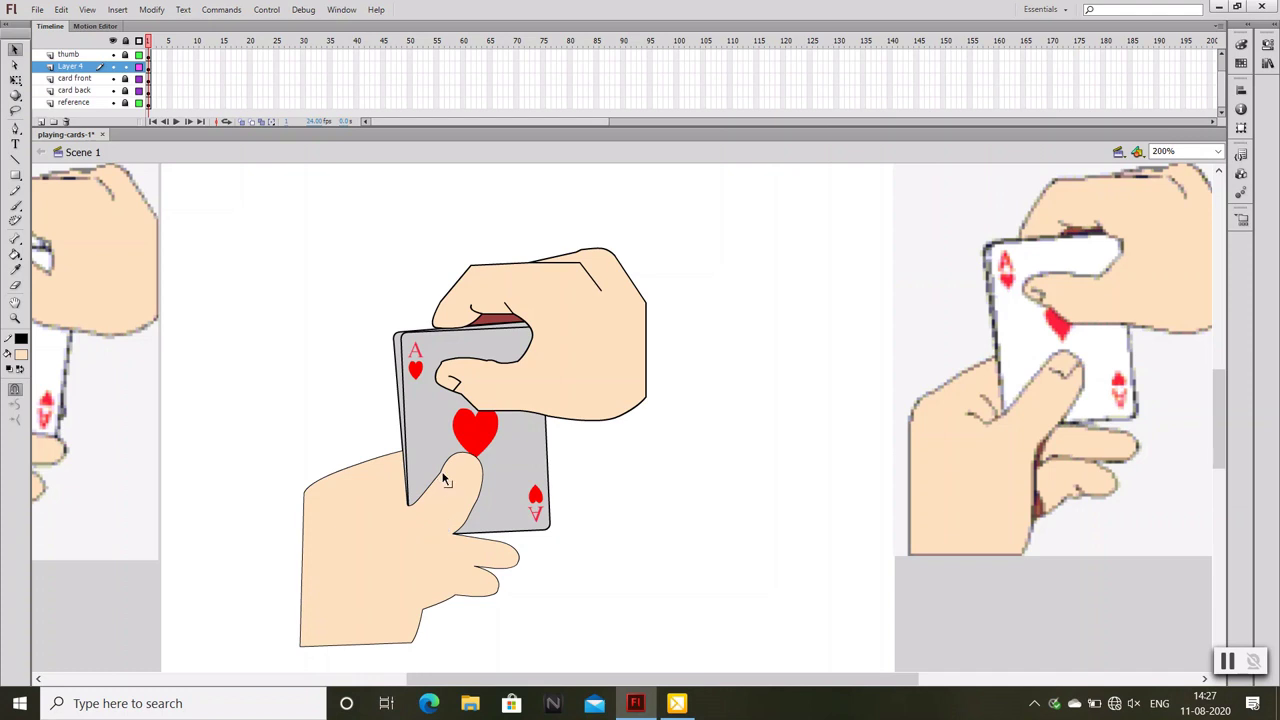
{"action": "left_click", "coordinate": [446, 470]}
{"action": "left_click", "coordinate": [460, 545]}
{"action": "left_click", "coordinate": [443, 538]}
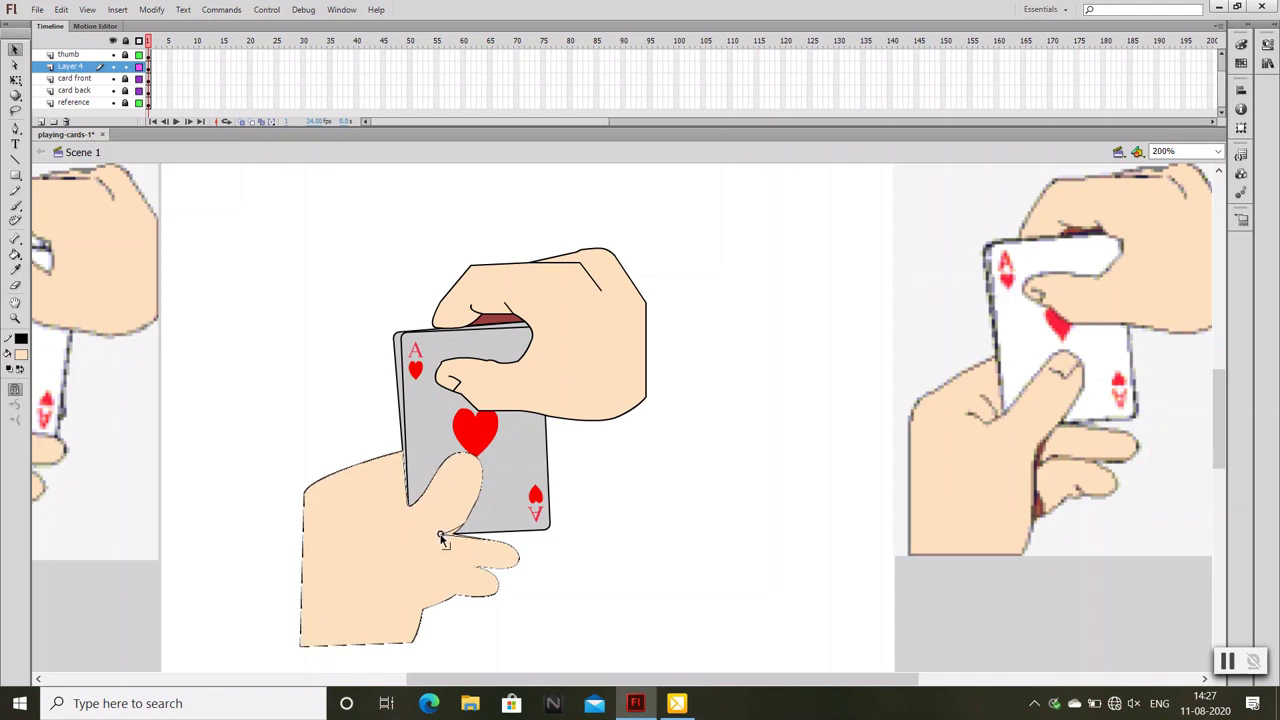
{"action": "left_click_drag", "start_coordinate": [443, 538], "coordinate": [477, 500]}
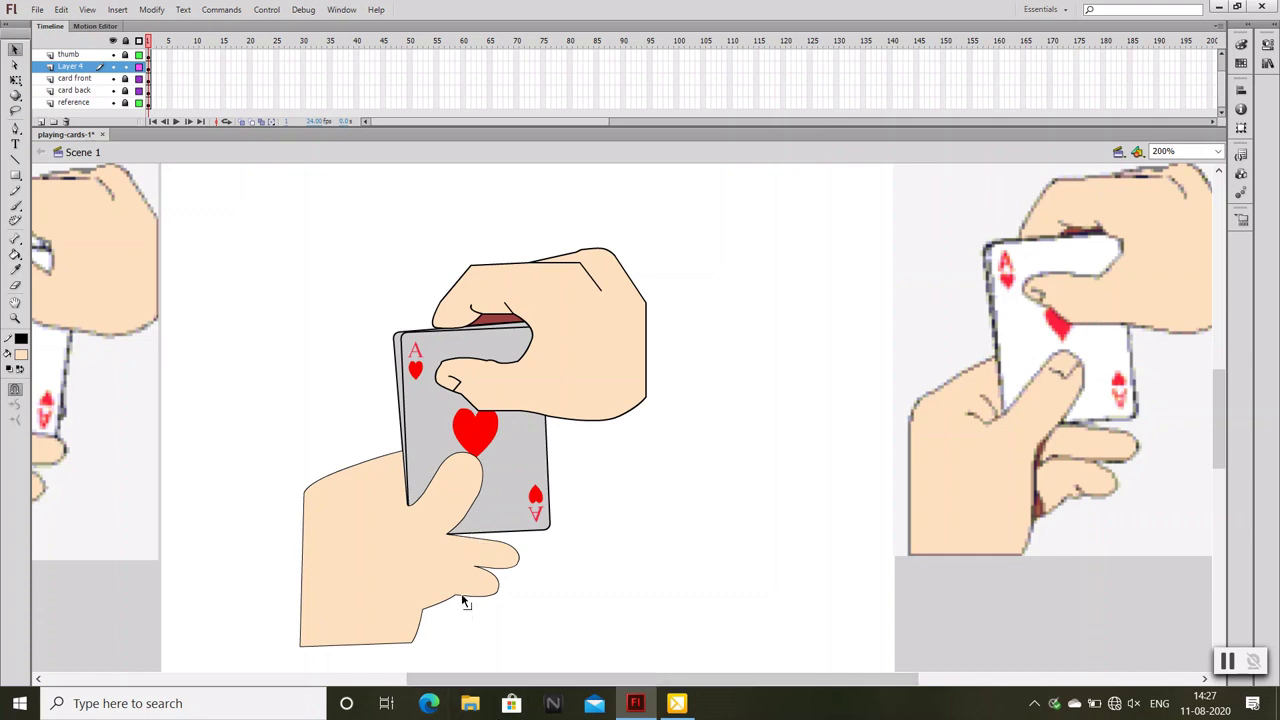
{"action": "left_click_drag", "start_coordinate": [474, 572], "coordinate": [497, 588]}
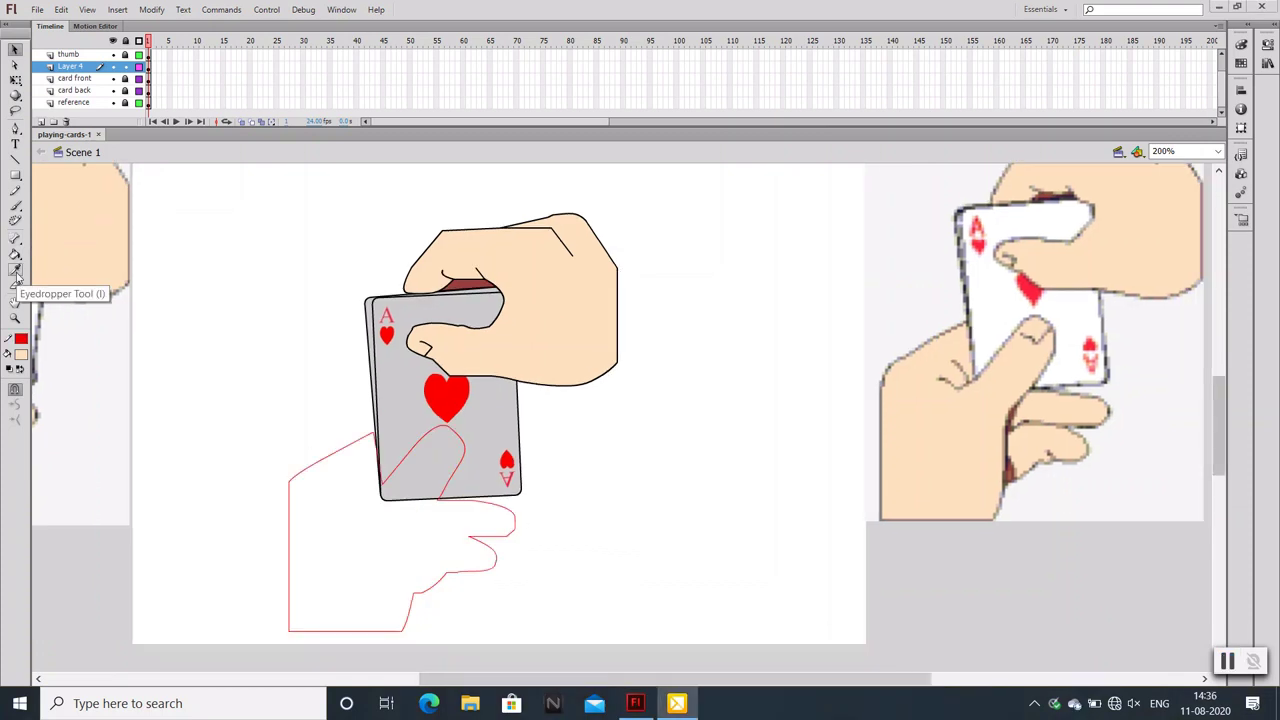
Recolour the hand's red outline black and refill the hand with peach skin colour
{"action": "left_click", "coordinate": [60, 67]}
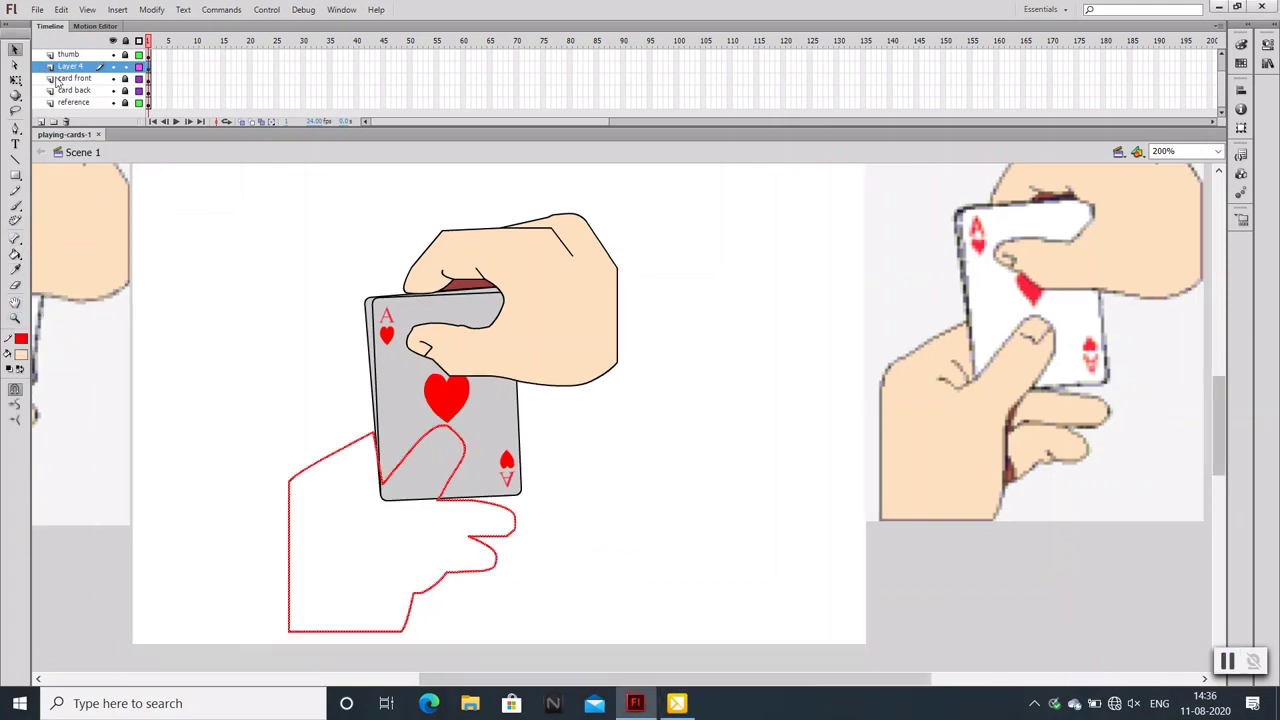
{"action": "left_click", "coordinate": [21, 340]}
{"action": "left_click", "coordinate": [22, 364]}
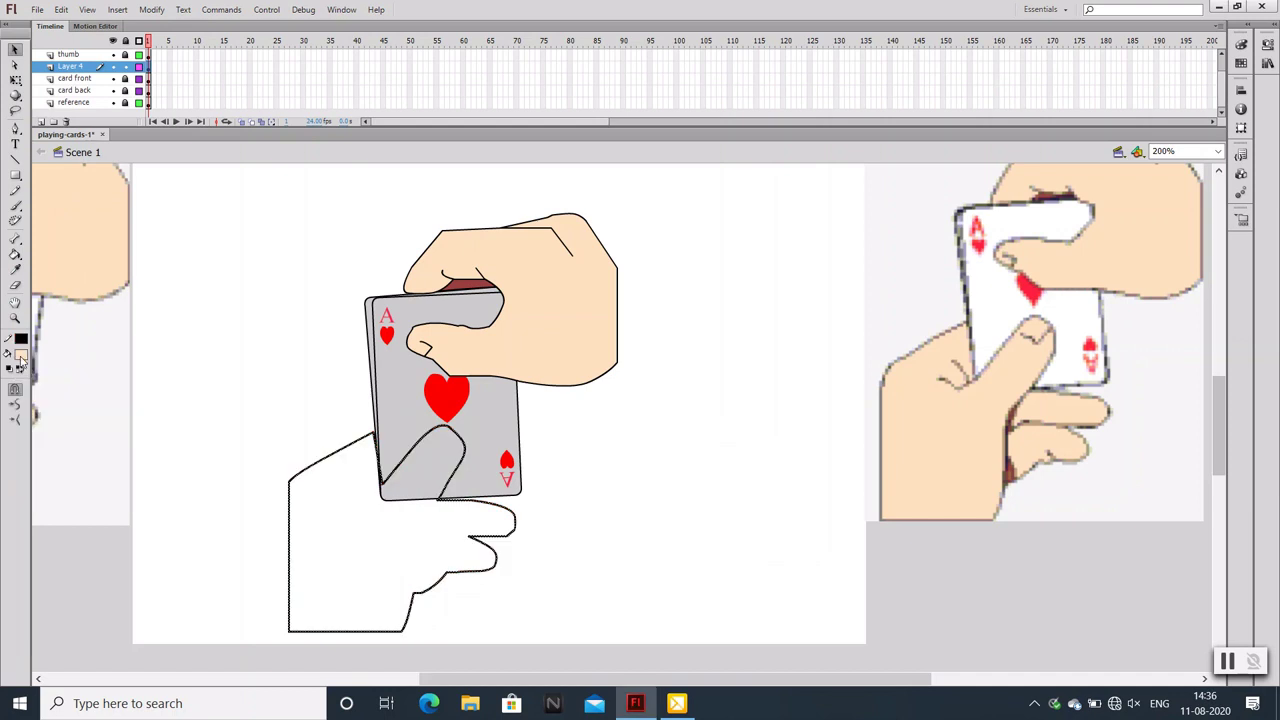
{"action": "left_click", "coordinate": [67, 517]}
{"action": "left_click", "coordinate": [15, 255]}
{"action": "left_click", "coordinate": [345, 490]}
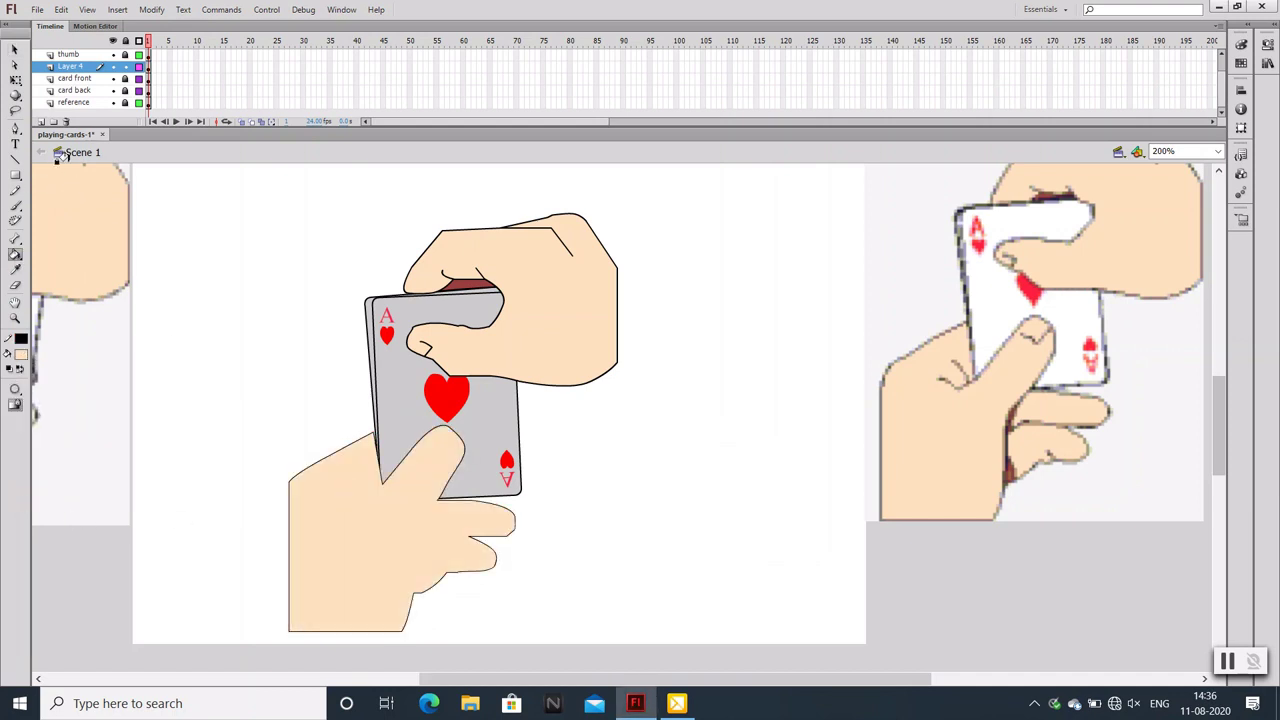
{"action": "left_click", "coordinate": [15, 49]}
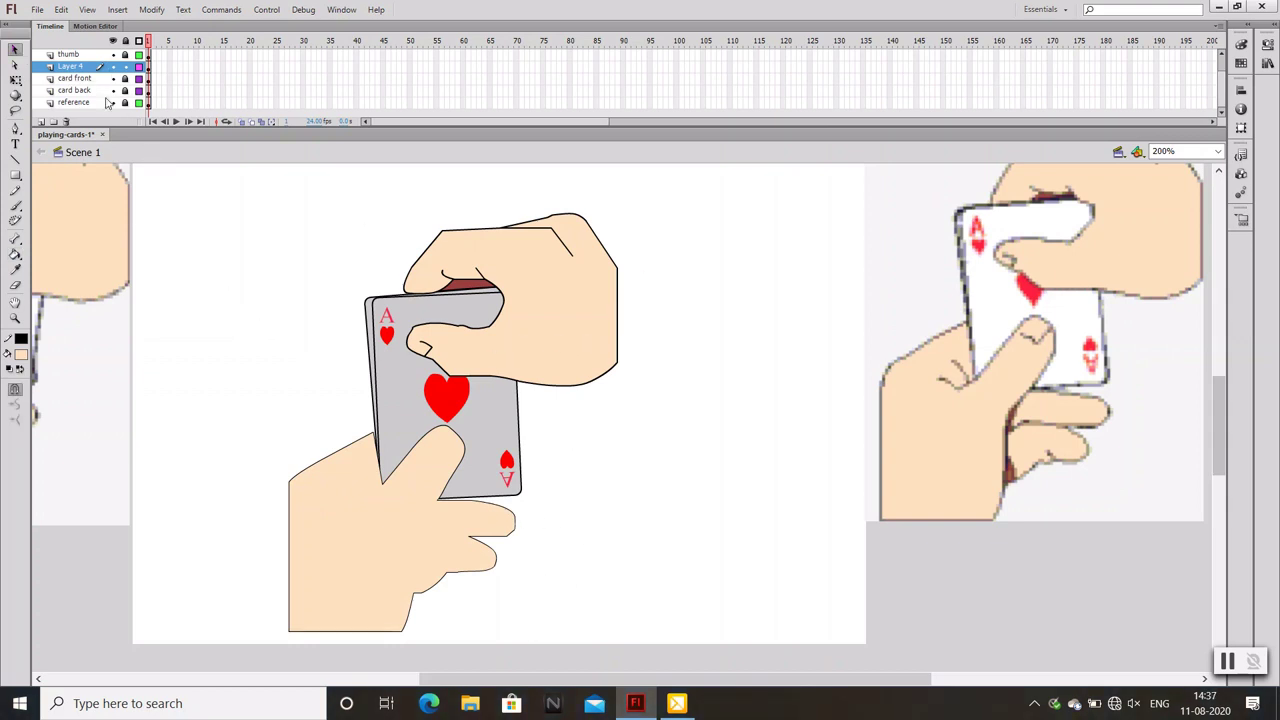
{"action": "scroll", "coordinate": [108, 104], "scroll_direction": "up", "scroll_amount": 1}
{"action": "scroll", "coordinate": [108, 104], "scroll_direction": "up", "scroll_amount": 1}
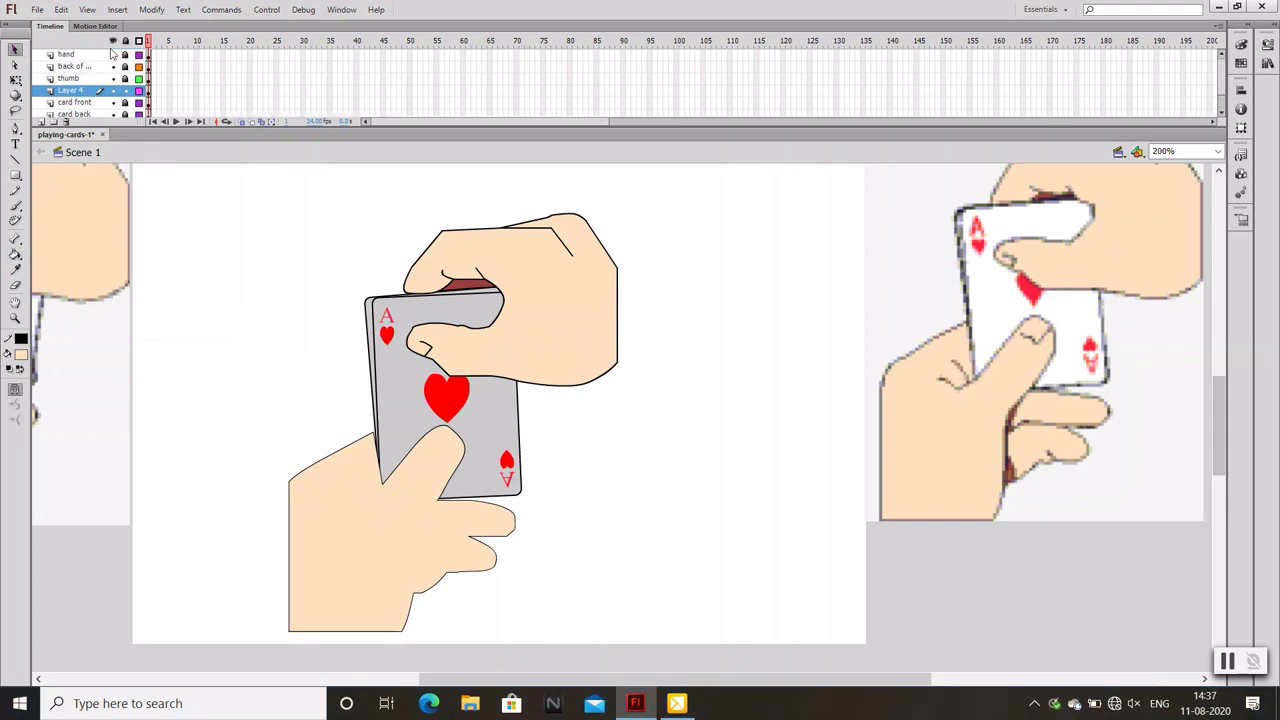
{"action": "left_click", "coordinate": [548, 232]}
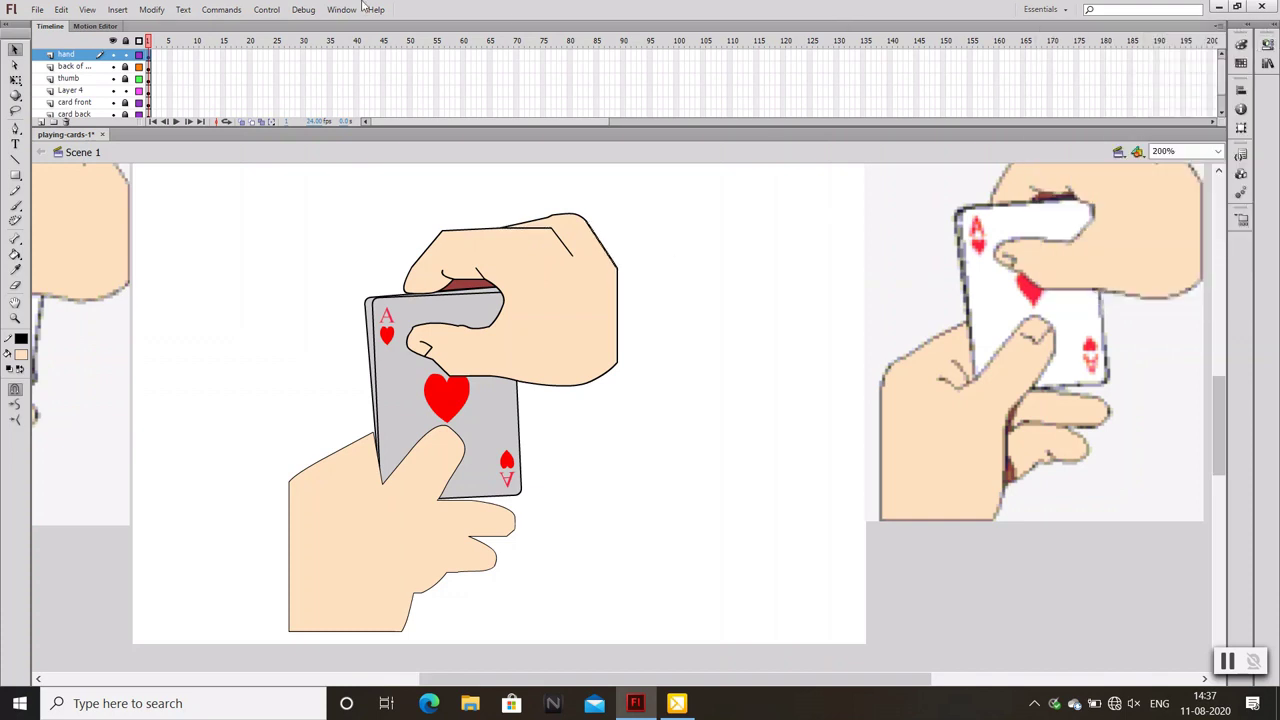
{"action": "left_click", "coordinate": [320, 480]}
{"action": "left_click", "coordinate": [329, 422]}
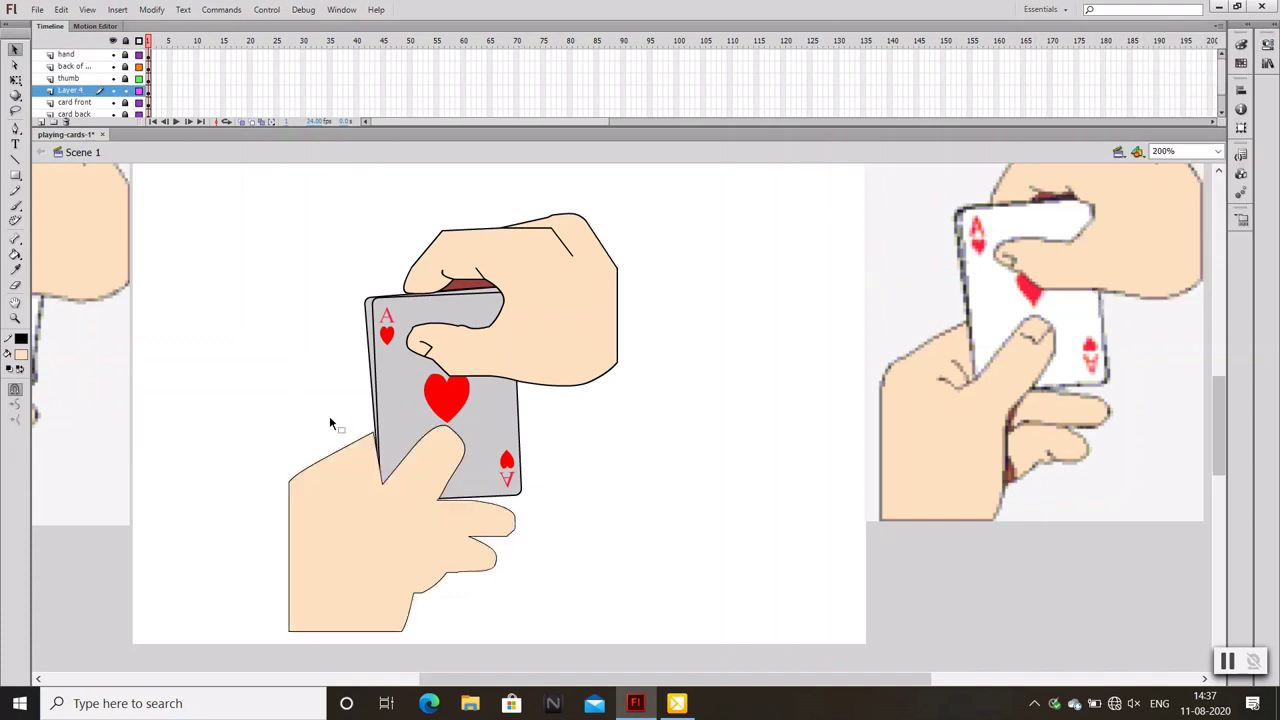
{"action": "left_click", "coordinate": [357, 442]}
{"action": "left_click", "coordinate": [1267, 45]}
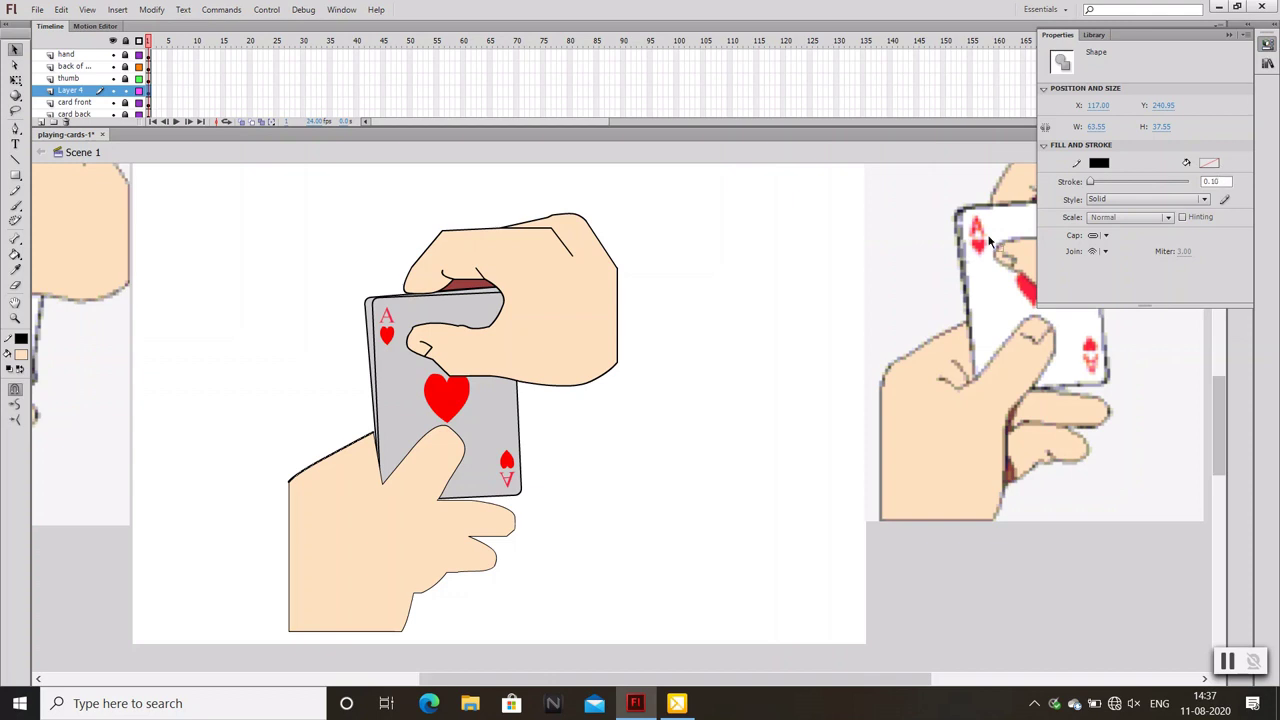
{"action": "double_click", "coordinate": [384, 472]}
{"action": "left_click", "coordinate": [1267, 45]}
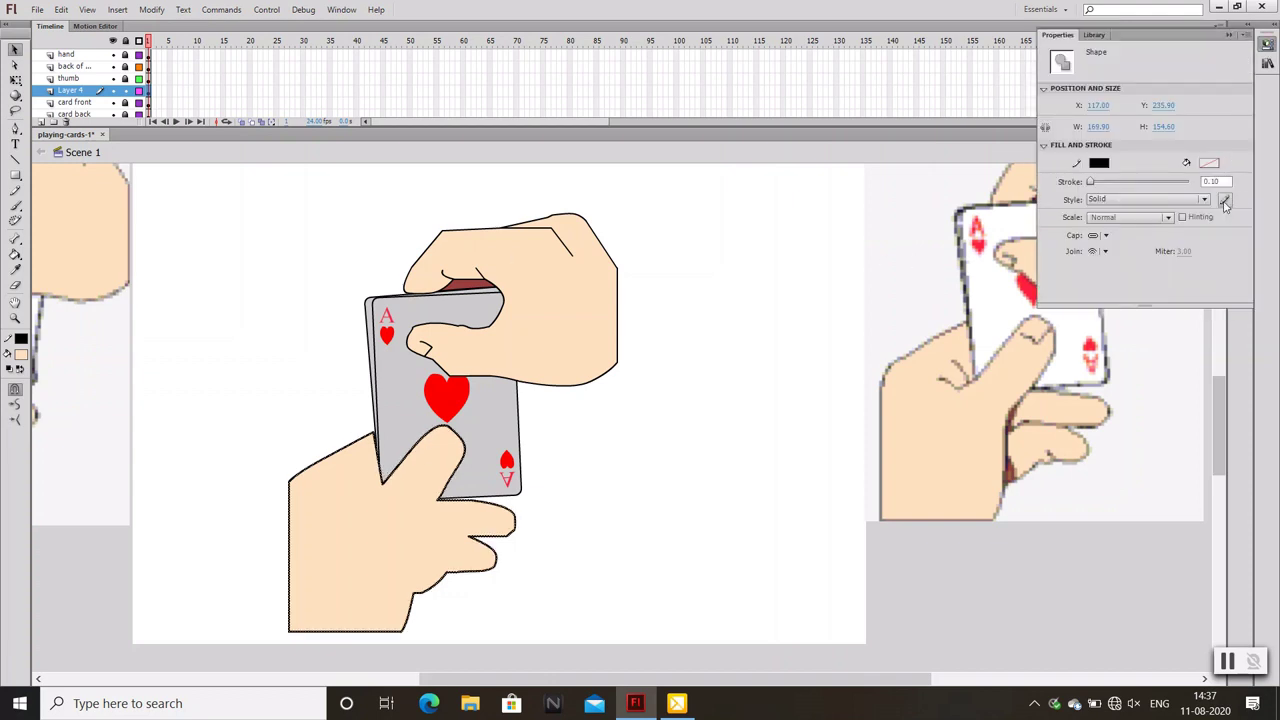
{"action": "left_click", "coordinate": [743, 442]}
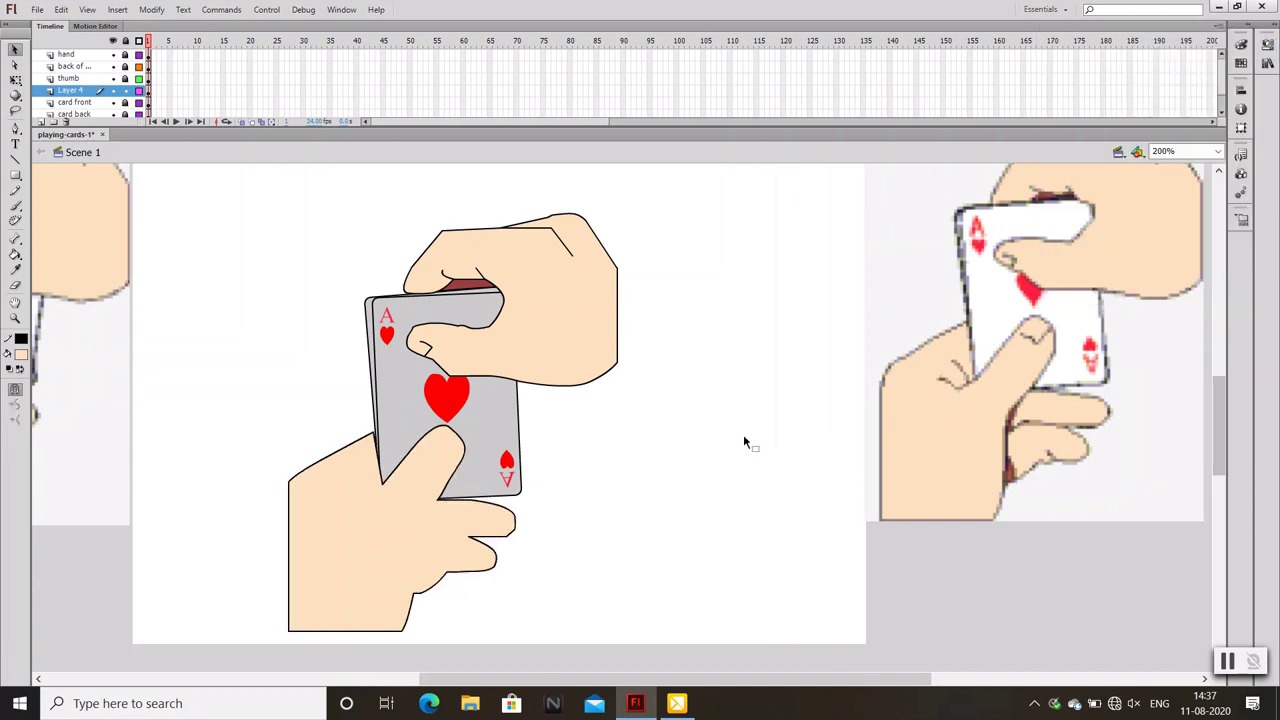
{"action": "key", "text": "n"}
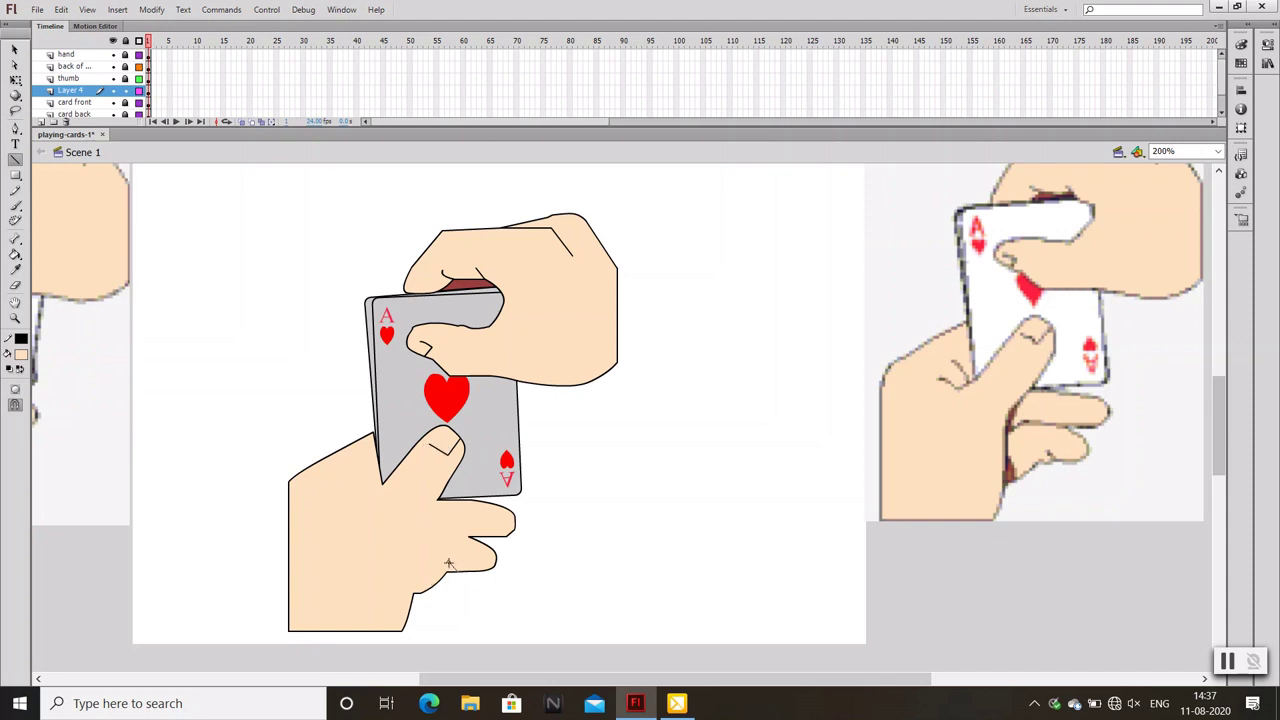
Draw a crease line down the lower hand's palm with the Line tool
{"action": "left_click_drag", "start_coordinate": [433, 507], "coordinate": [417, 516]}
{"action": "left_click_drag", "start_coordinate": [417, 521], "coordinate": [412, 592]}
{"action": "key", "text": "v"}
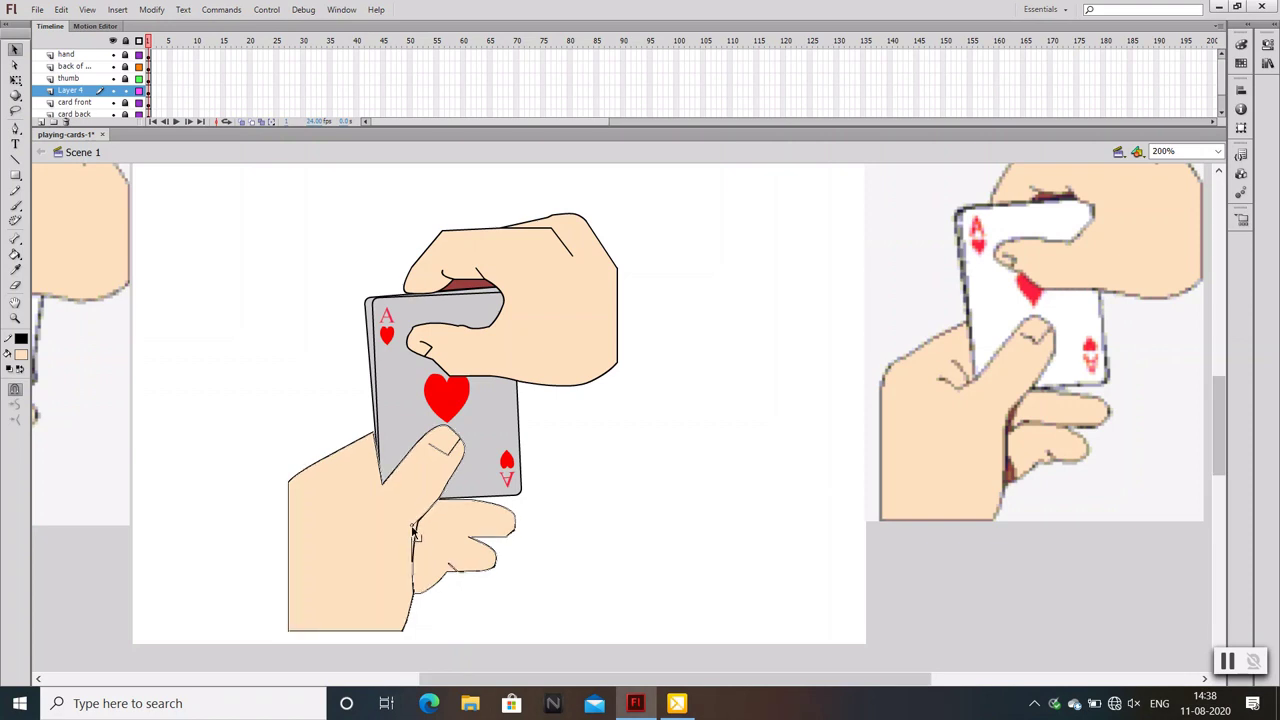
{"action": "key", "text": "n"}
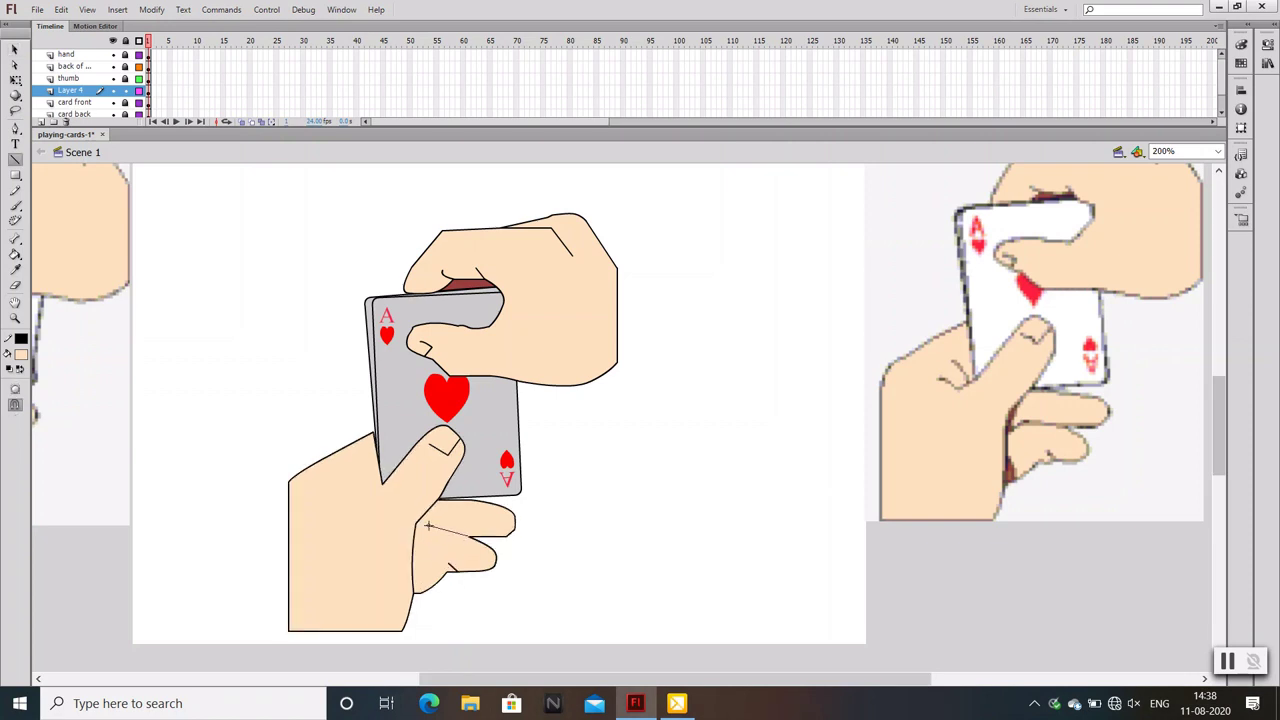
{"action": "key", "text": "v"}
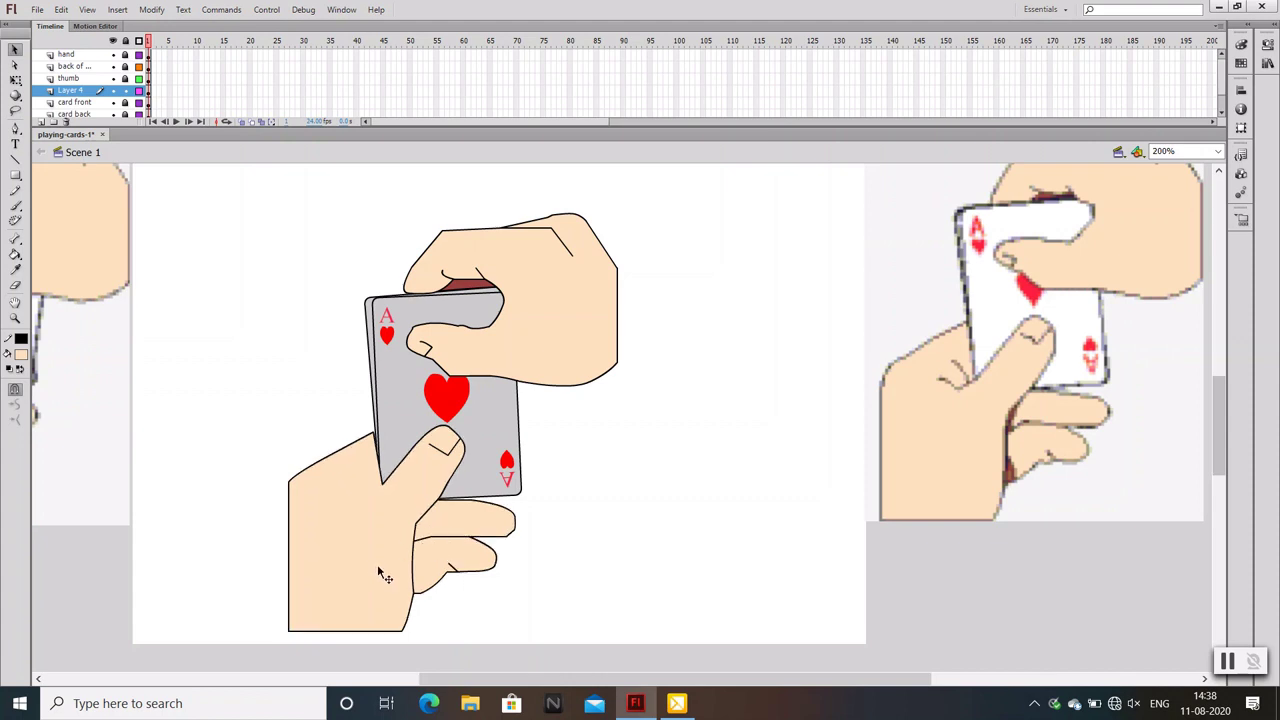
Add a diagonal crease on the lower palm, deselect, and save the drawing
{"action": "key", "text": "n"}
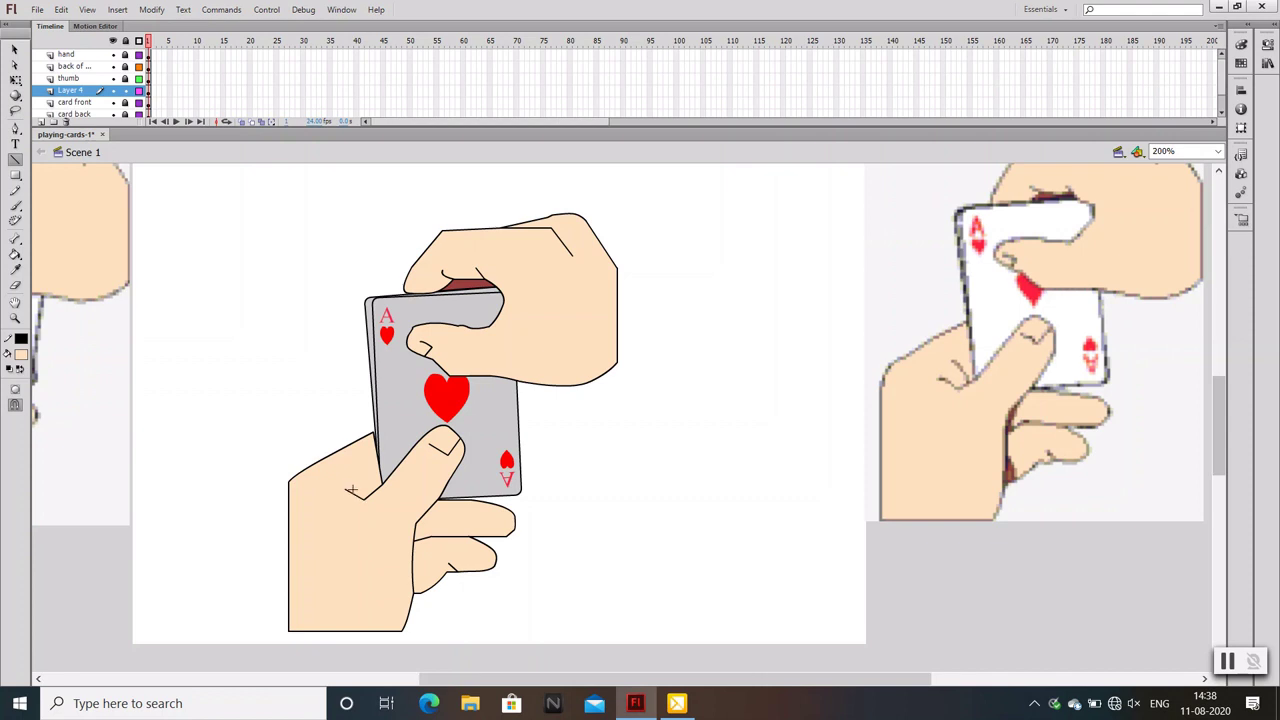
{"action": "left_click_drag", "start_coordinate": [371, 491], "coordinate": [358, 471]}
{"action": "key", "text": "v"}
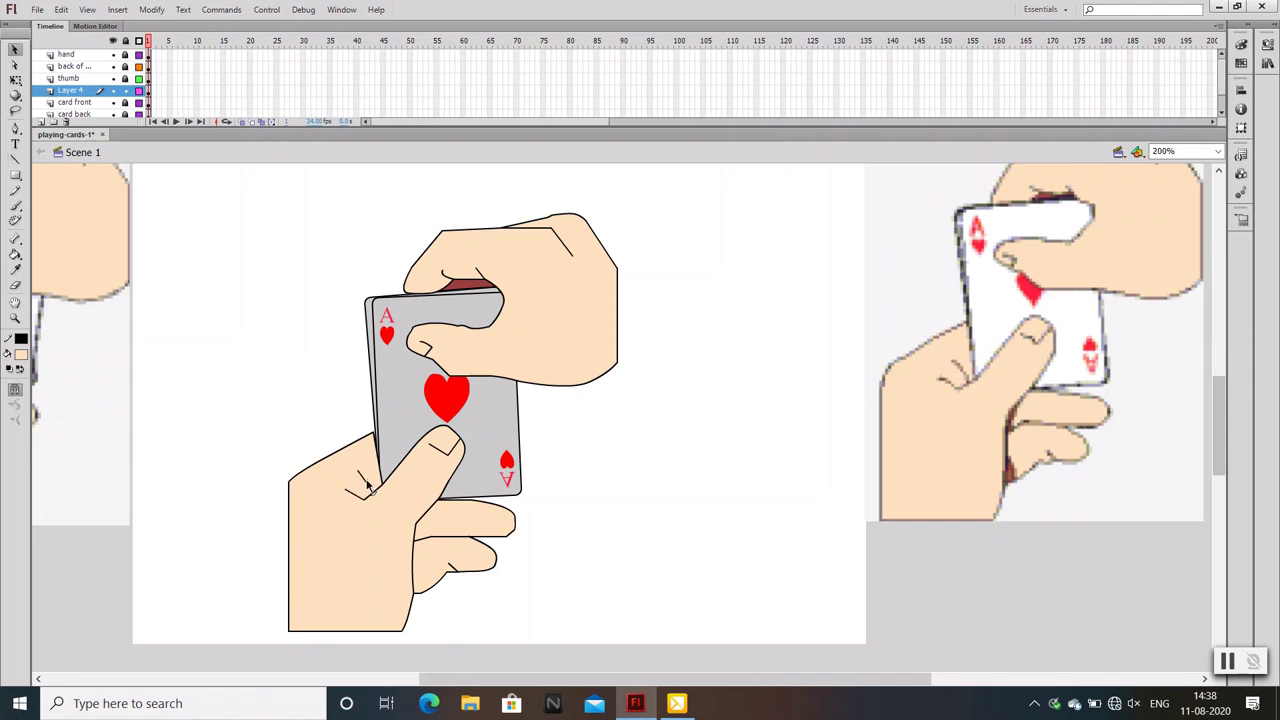
{"action": "left_click", "coordinate": [586, 572]}
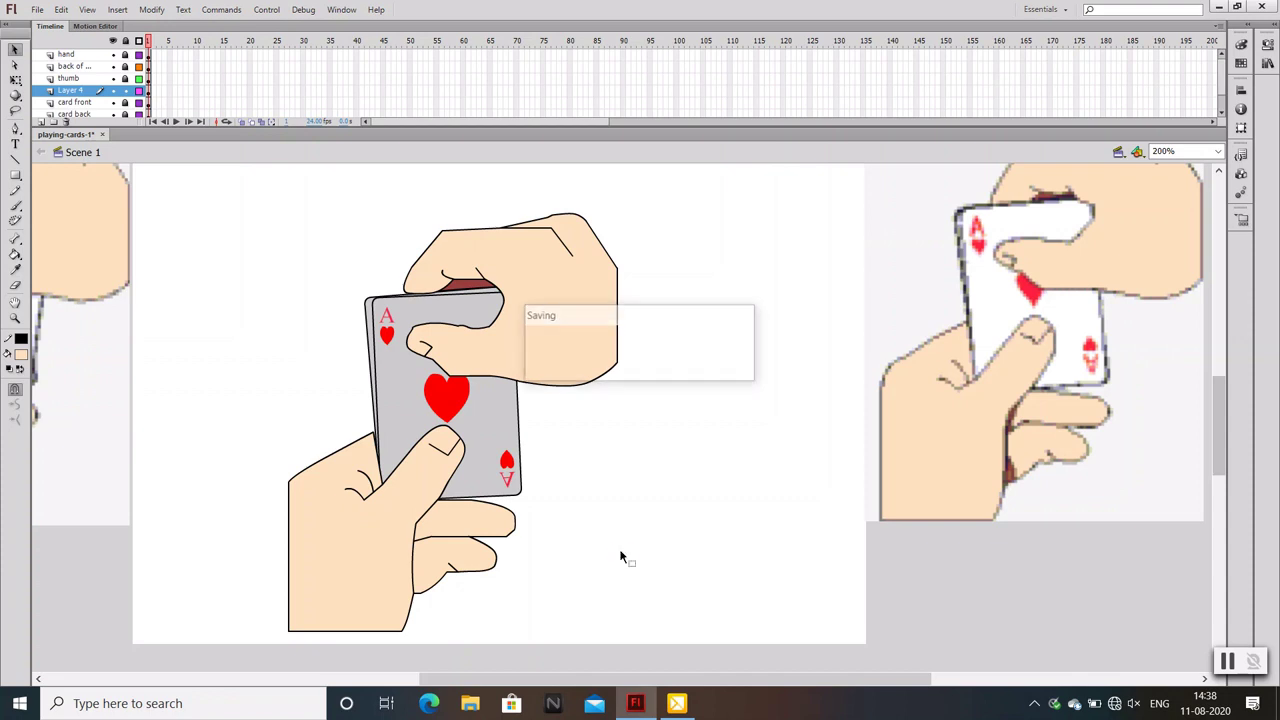
{"action": "key", "text": "p"}
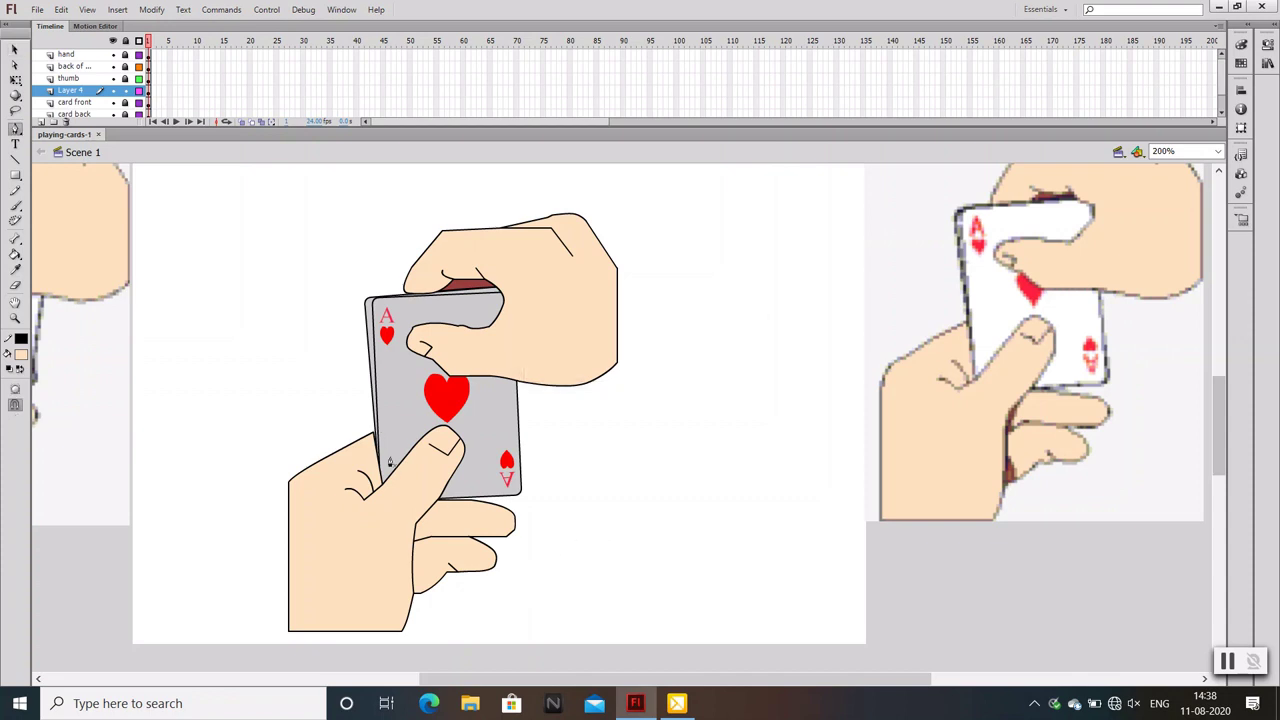
Rename Layer 4 to 'h down' and the top layer to 'hand up'
{"action": "double_click", "coordinate": [78, 91]}
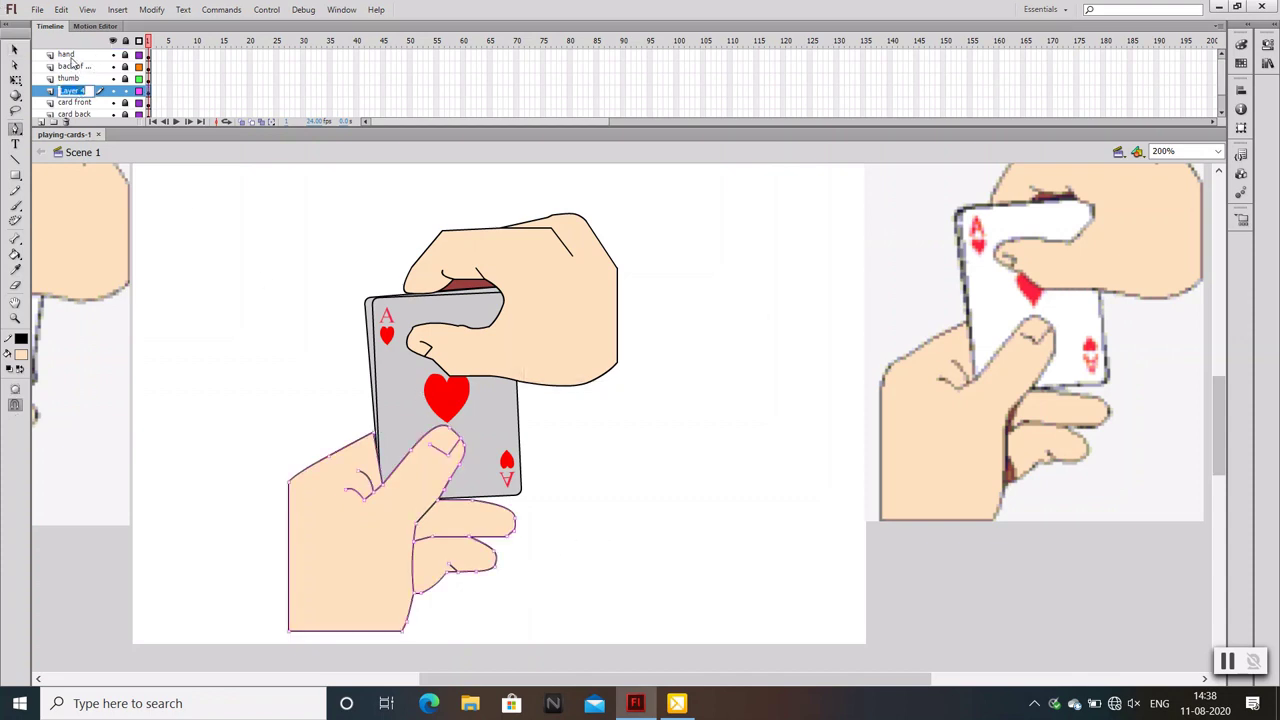
{"action": "type", "text": "h"}
{"action": "type", "text": " down"}
{"action": "key", "text": "Return"}
{"action": "left_click", "coordinate": [63, 55]}
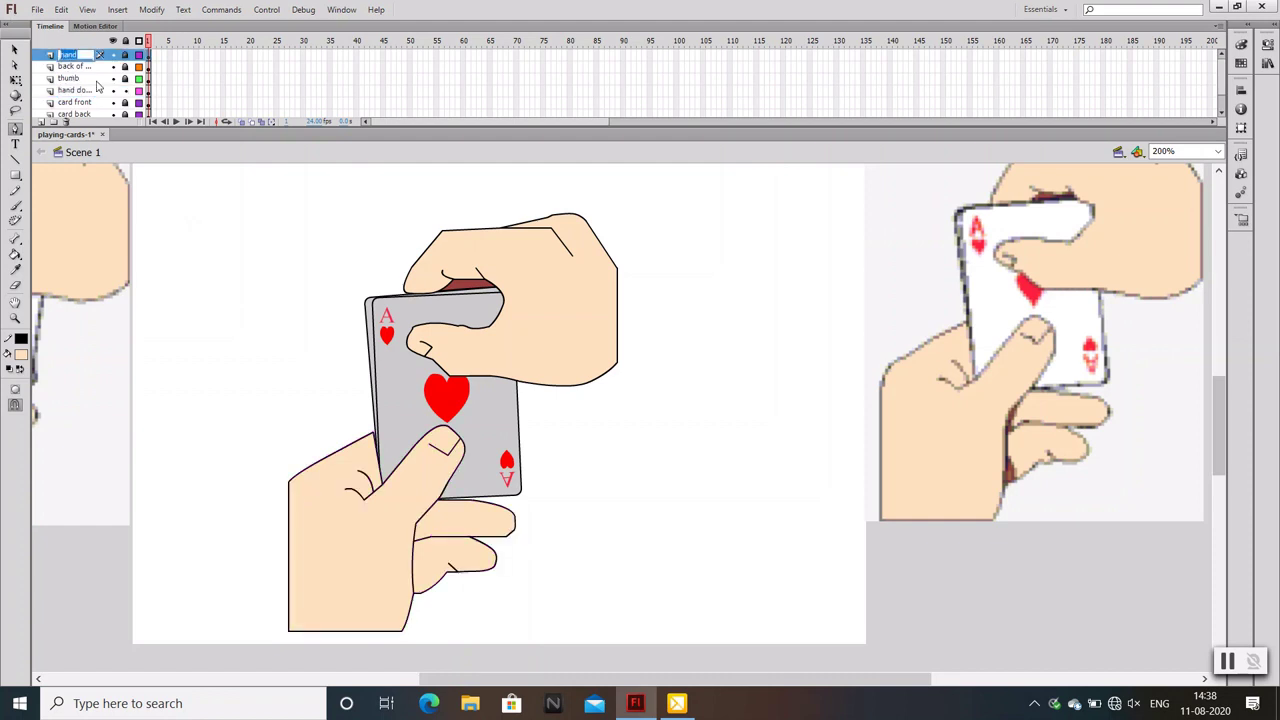
{"action": "type", "text": " up"}
{"action": "double_click", "coordinate": [75, 66]}
{"action": "key", "text": "Return"}
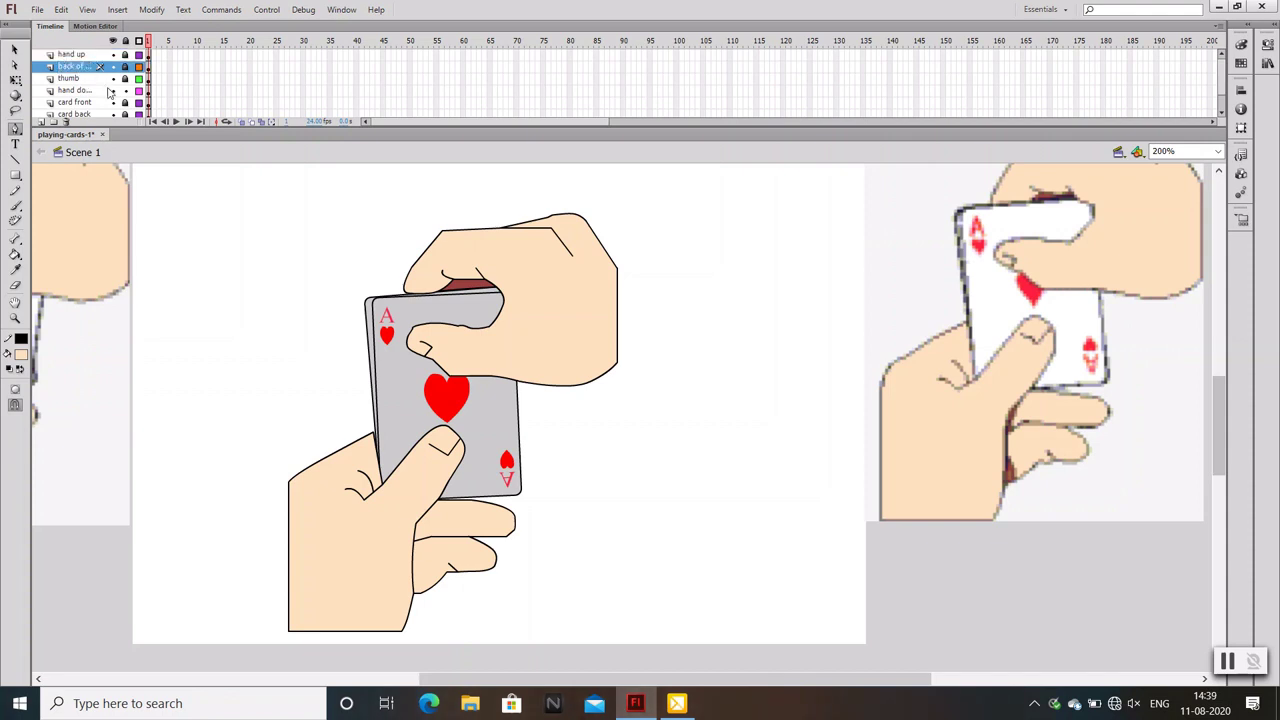
Insert a new layer below thumb and name it 'back of hand'
{"action": "scroll", "coordinate": [91, 100], "scroll_direction": "down", "scroll_amount": 1}
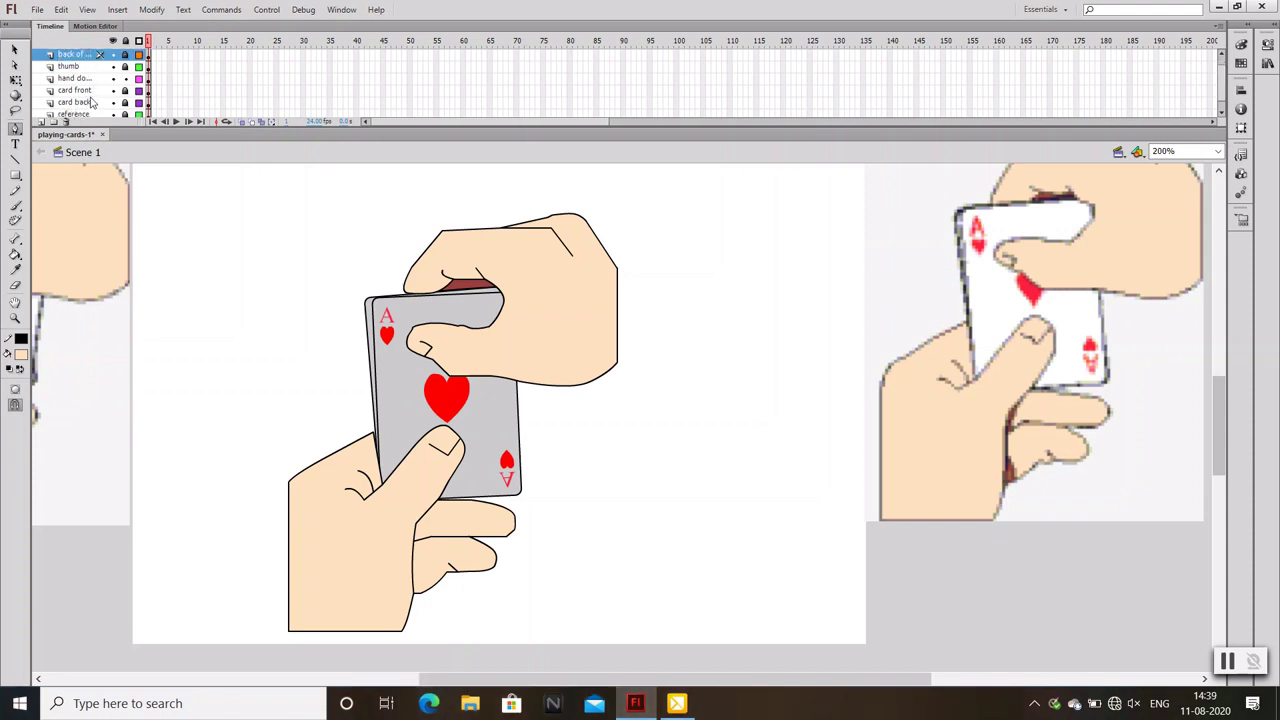
{"action": "left_click", "coordinate": [80, 78]}
{"action": "left_click", "coordinate": [41, 121]}
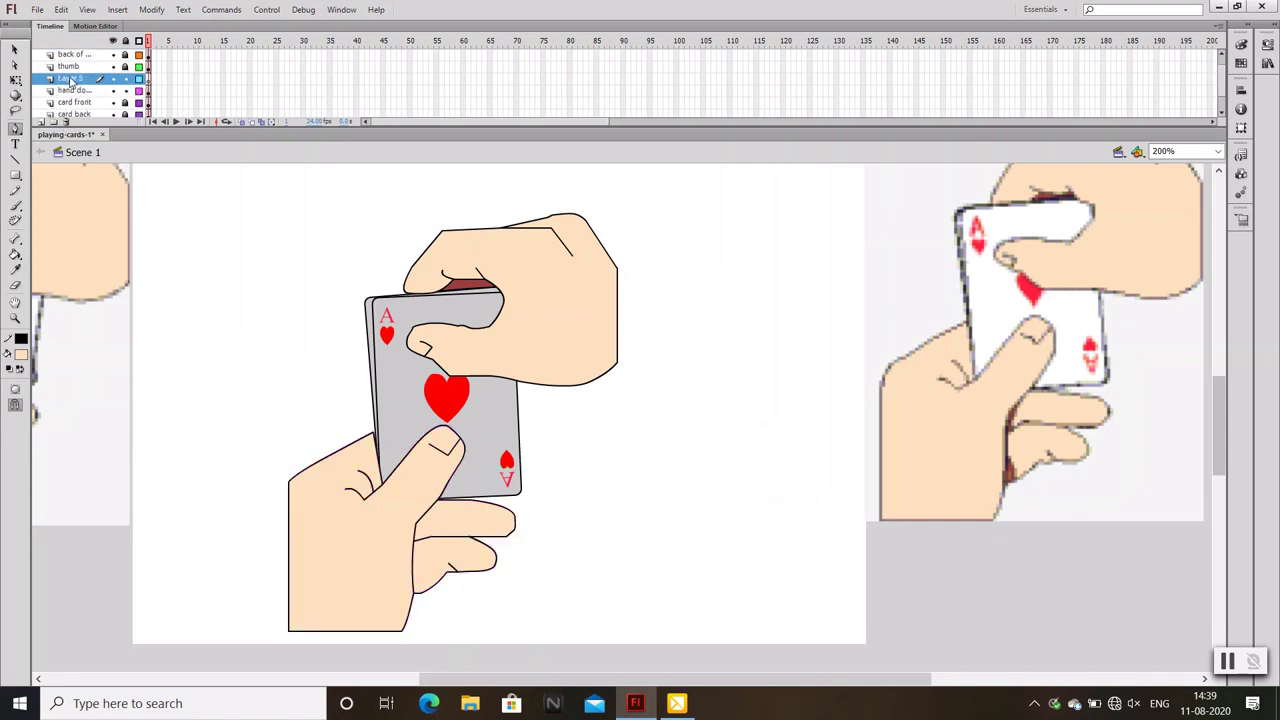
{"action": "double_click", "coordinate": [72, 78]}
{"action": "type", "text": "back"}
{"action": "type", "text": " of hand"}
{"action": "key", "text": "Return"}
{"action": "key", "text": "v"}
{"action": "key", "text": "p"}
Start a Pen path for the shadow between the lower hand's fingers
{"action": "key", "text": "v"}
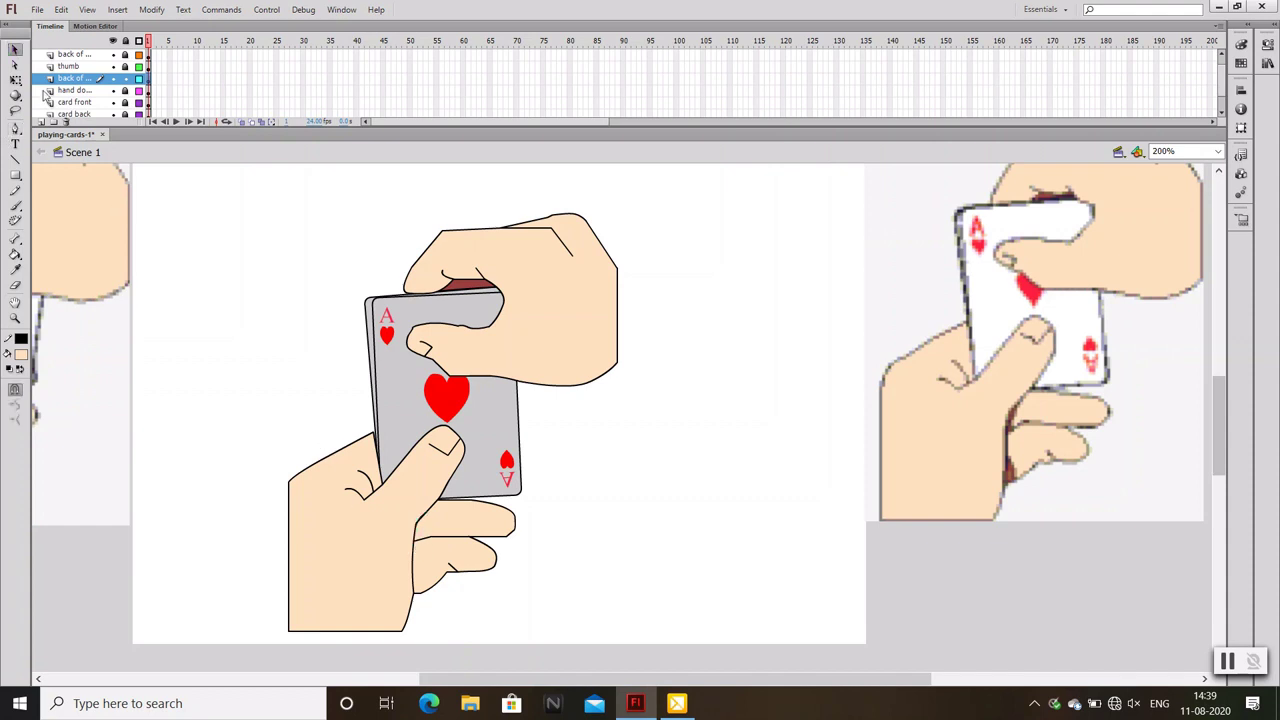
{"action": "key", "text": "ctrl+equal"}
{"action": "key", "text": "p"}
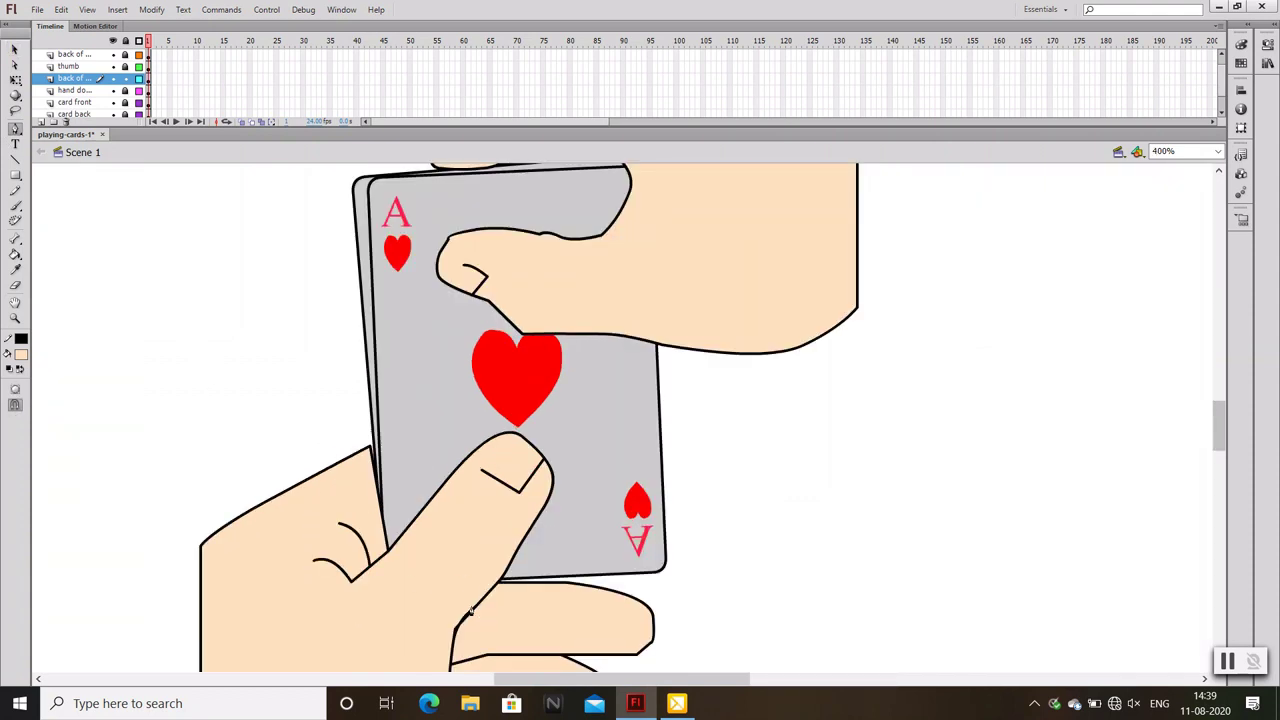
{"action": "left_click", "coordinate": [474, 607]}
{"action": "double_click", "coordinate": [470, 618]}
{"action": "key", "text": "v"}
{"action": "key", "text": "ctrl+minus"}
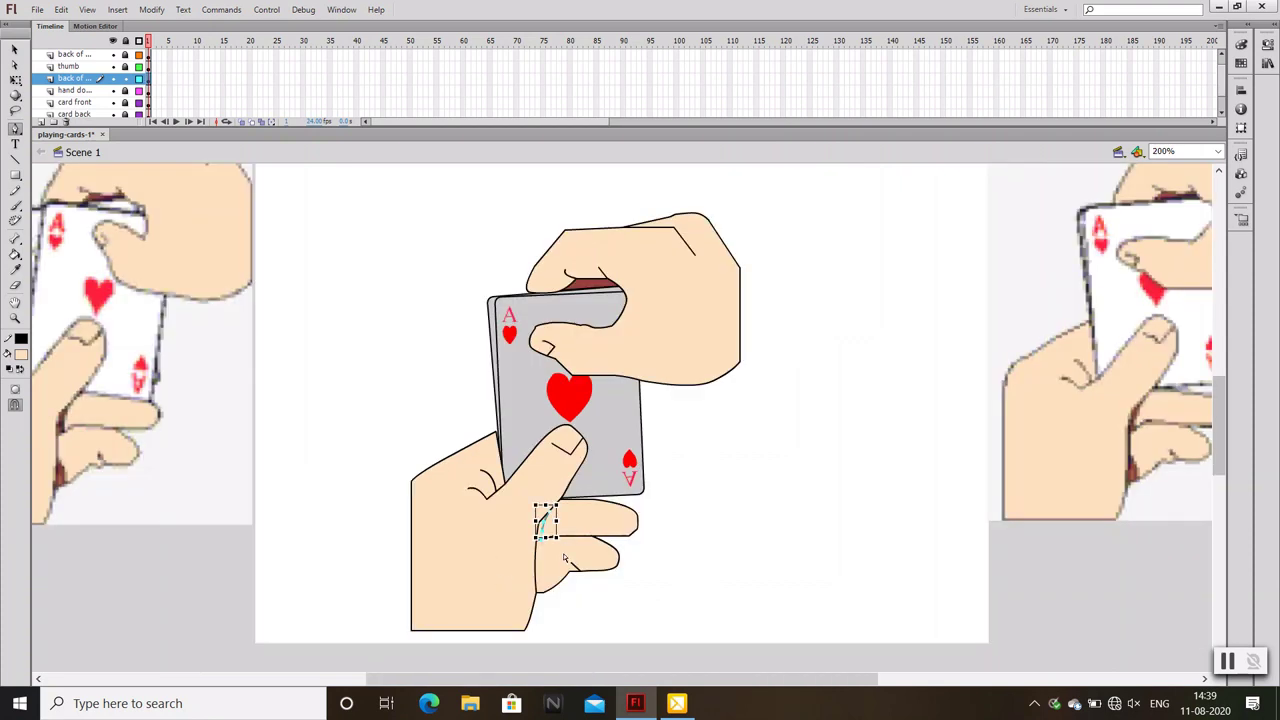
{"action": "key", "text": "ctrl+equal"}
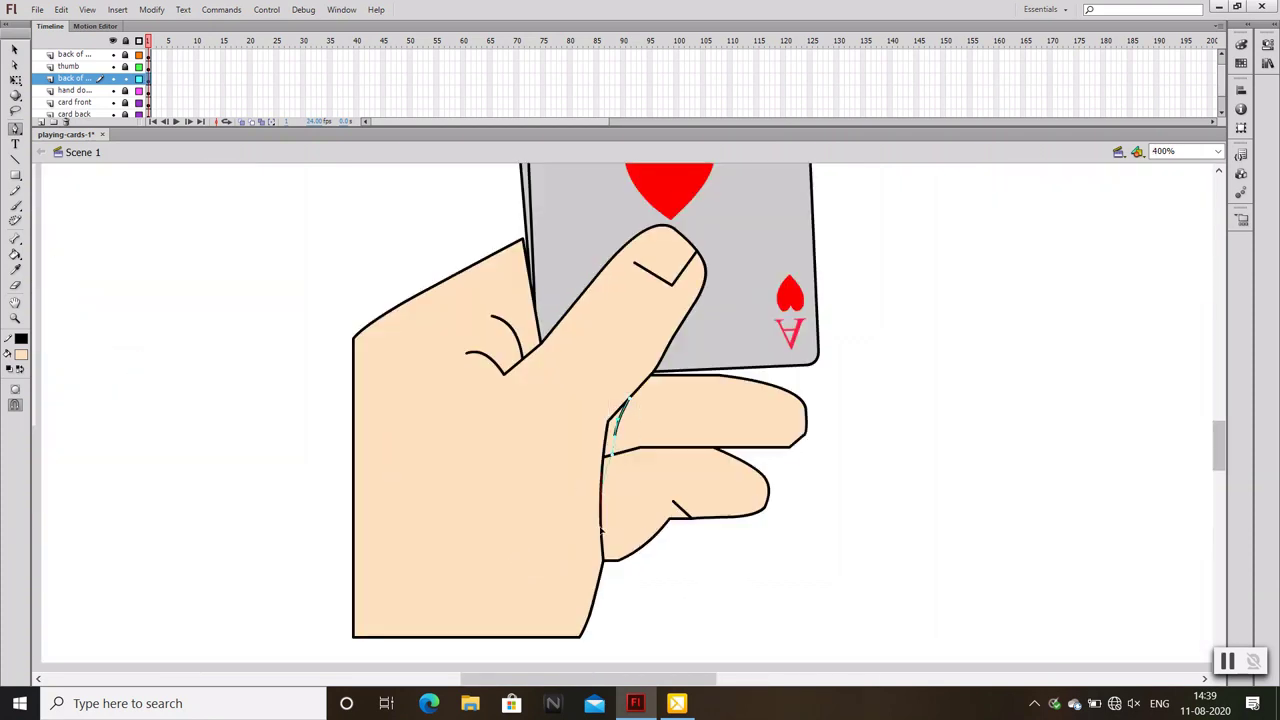
Extend the path down the finger edge and close the shadow shape
{"action": "left_click", "coordinate": [601, 512]}
{"action": "double_click", "coordinate": [601, 510]}
{"action": "key", "text": "ctrl+minus"}
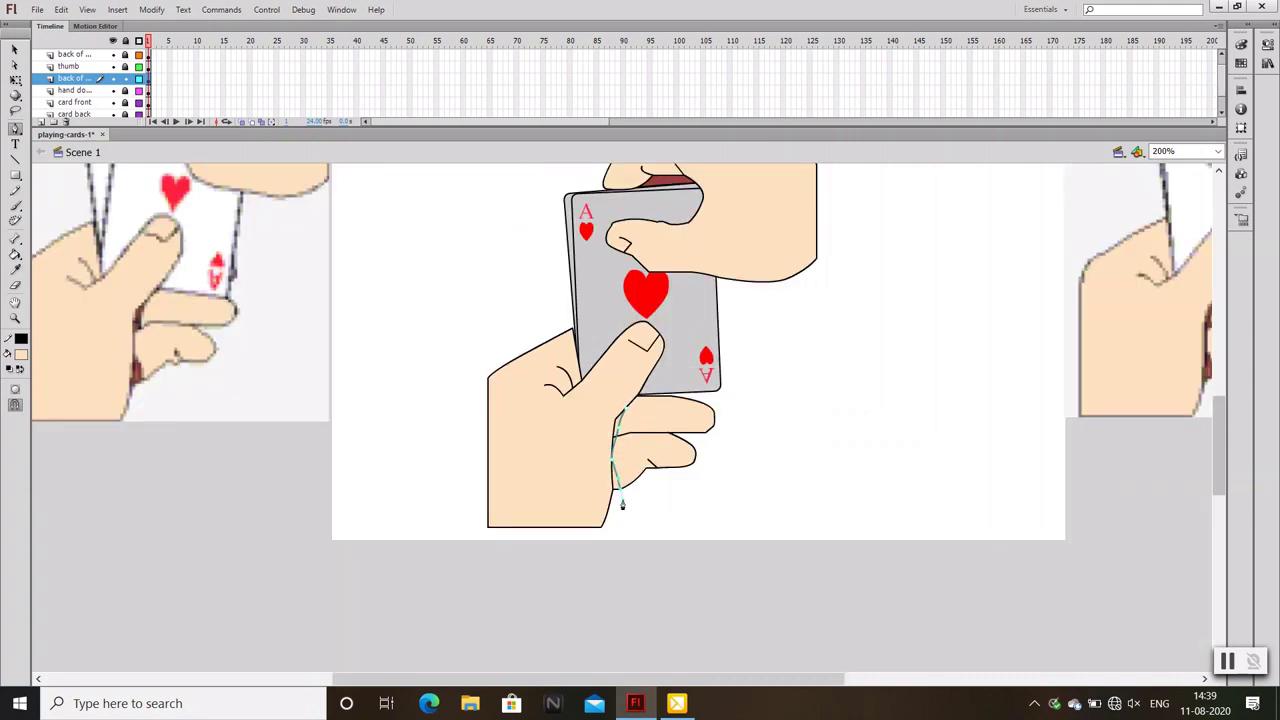
{"action": "key", "text": "ctrl+minus"}
{"action": "key", "text": "ctrl+equal"}
{"action": "key", "text": "ctrl+equal"}
{"action": "key", "text": "ctrl+equal"}
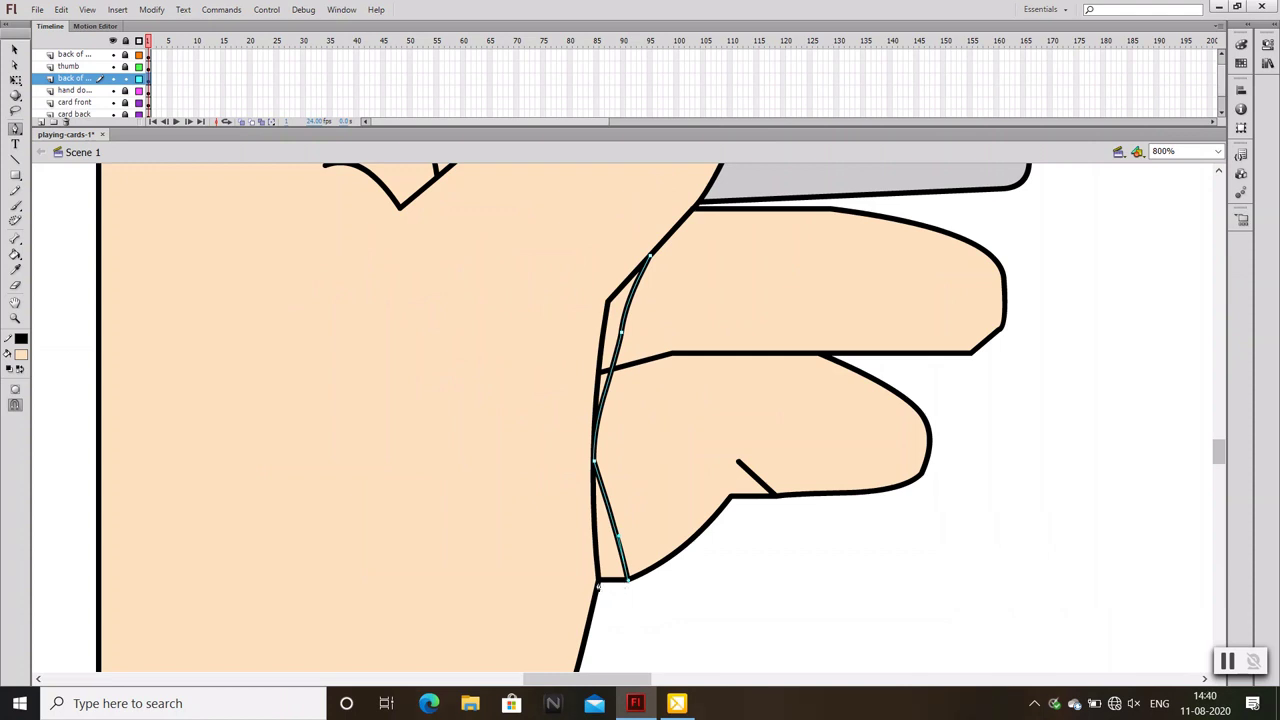
{"action": "left_click", "coordinate": [598, 580]}
{"action": "left_click", "coordinate": [607, 301]}
{"action": "left_click", "coordinate": [651, 258]}
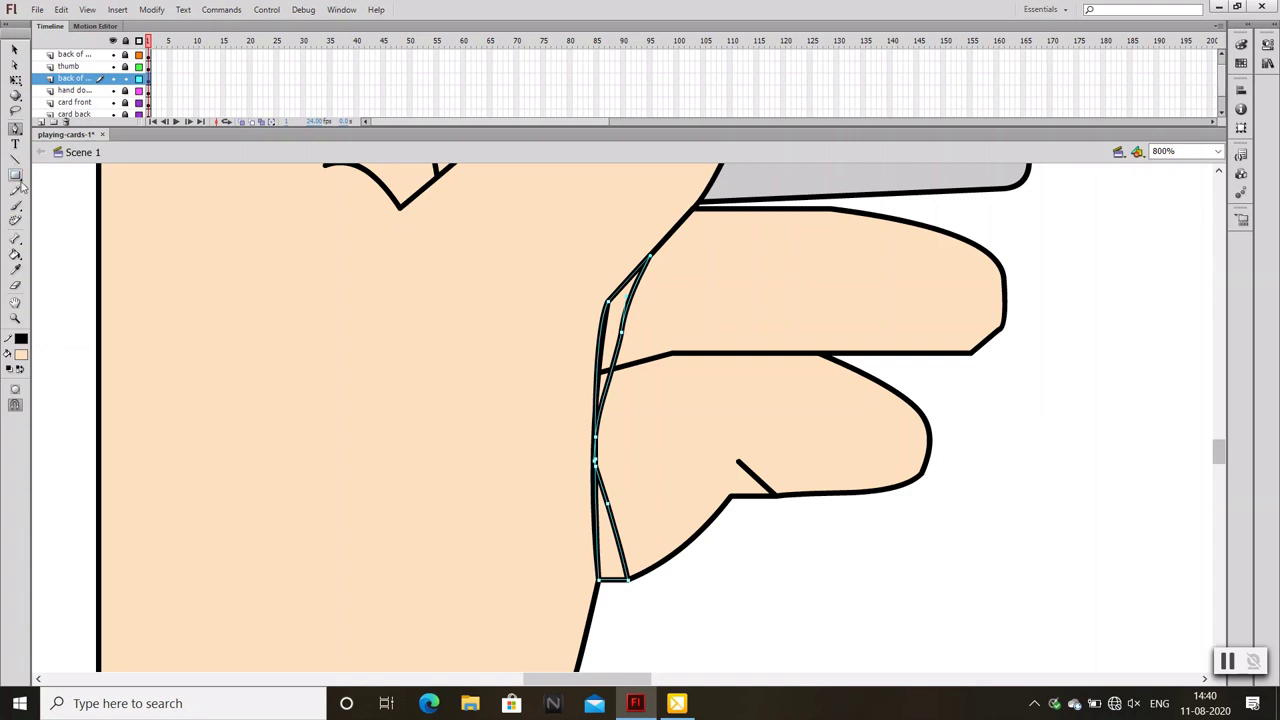
Sample the brown shadow colour from the reference with the Eyedropper
{"action": "left_click", "coordinate": [14, 268]}
{"action": "key", "text": "ctrl+minus"}
{"action": "key", "text": "ctrl+minus"}
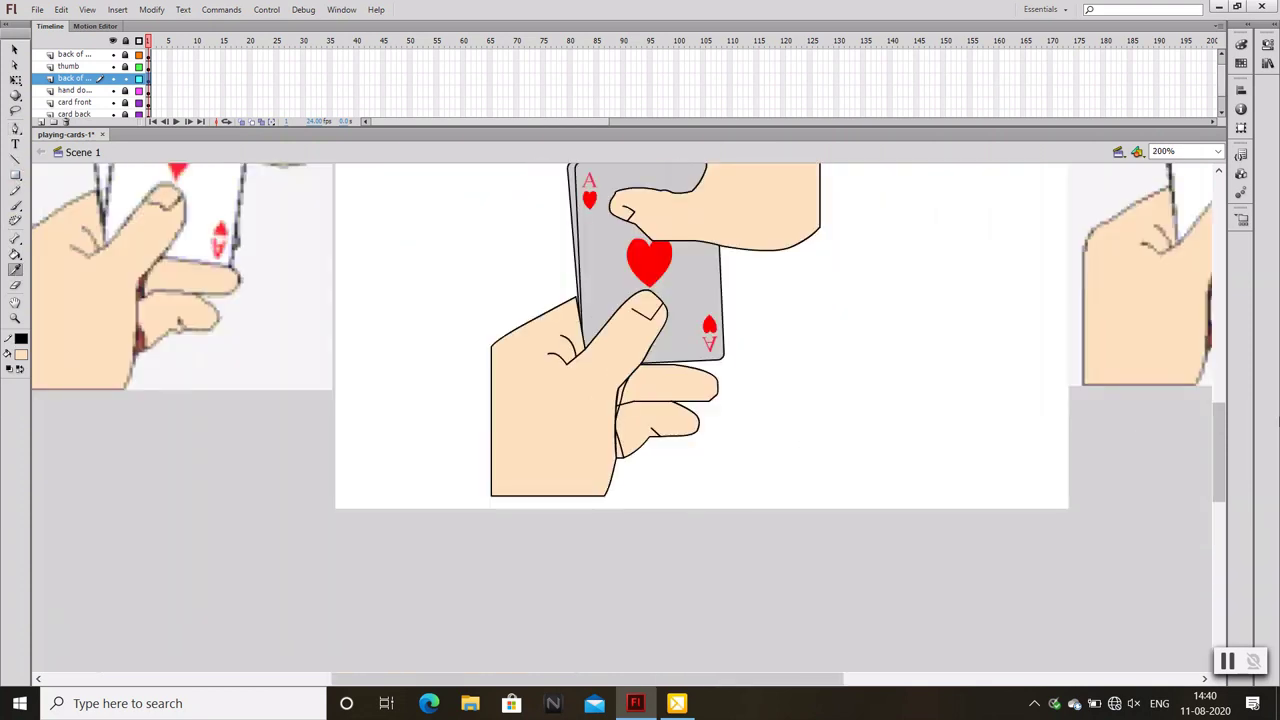
{"action": "left_click", "coordinate": [1212, 342]}
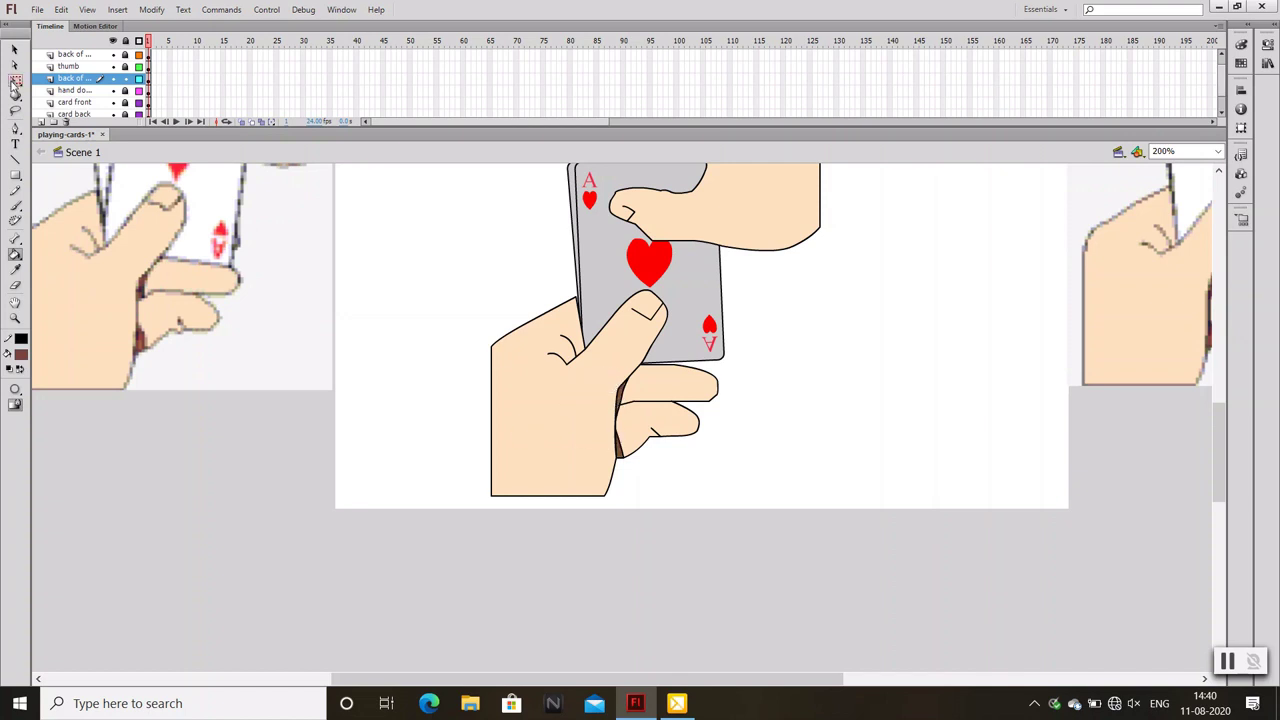
{"action": "left_click", "coordinate": [14, 48]}
{"action": "key", "text": "ctrl+1"}
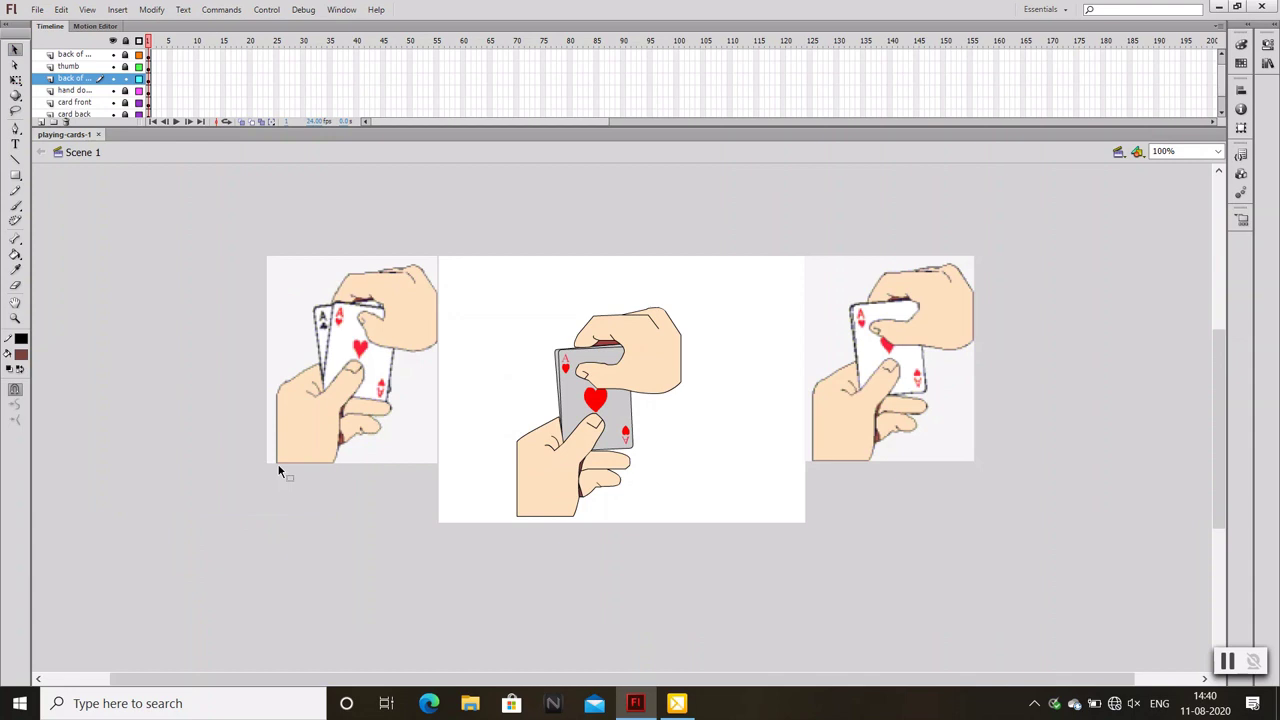
Enlarge the timeline and extend every layer through frame 10 with F5
{"action": "key", "text": "ctrl+equal"}
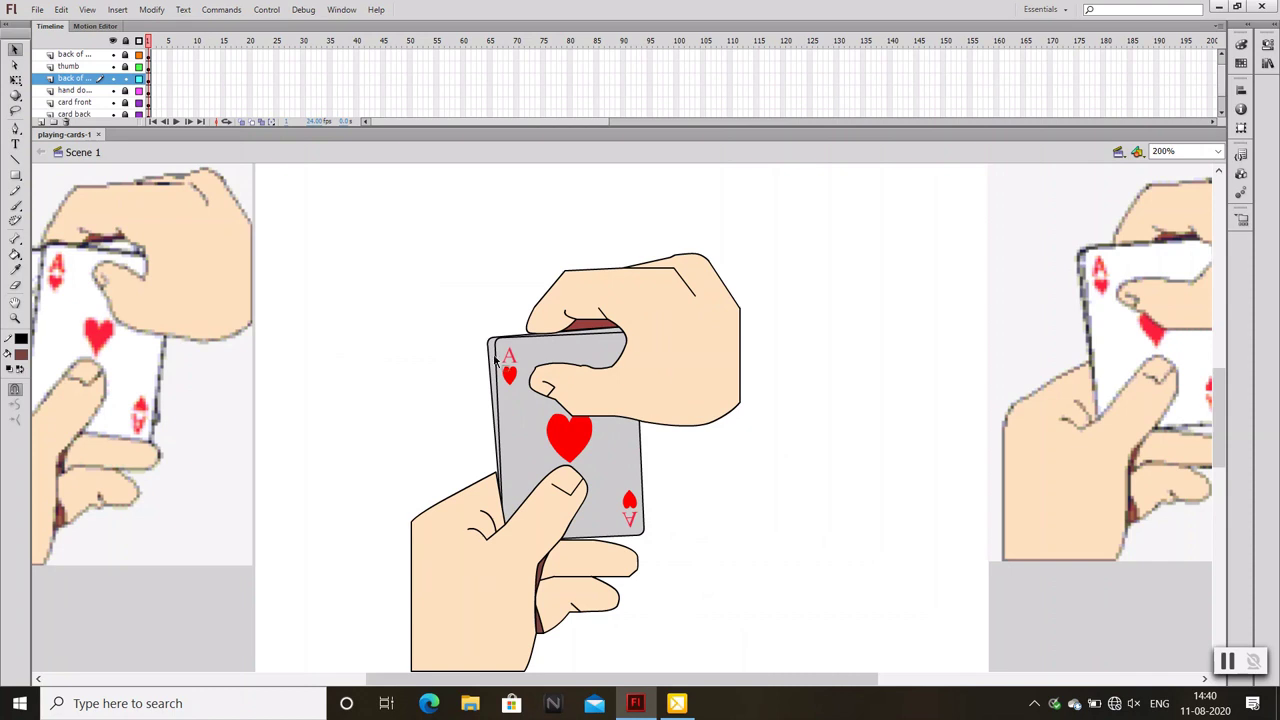
{"action": "left_click_drag", "start_coordinate": [282, 128], "coordinate": [285, 158]}
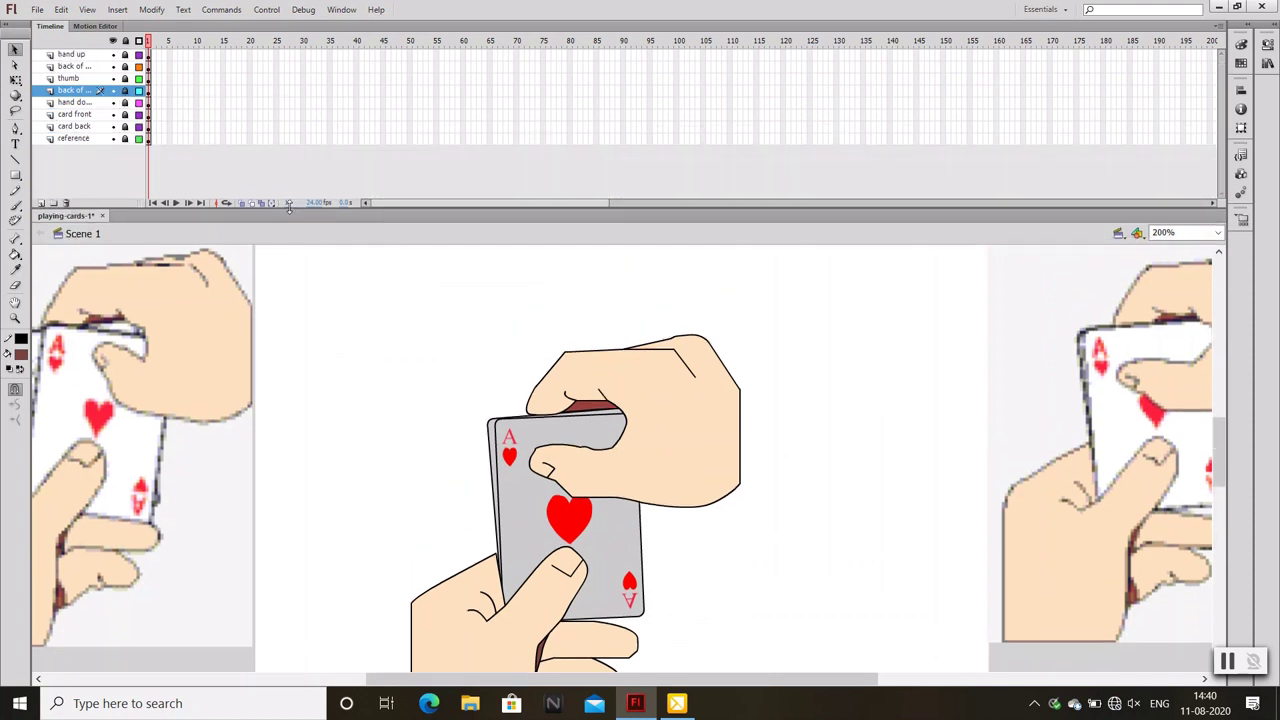
{"action": "scroll", "coordinate": [1214, 405], "scroll_direction": "down", "scroll_amount": 2}
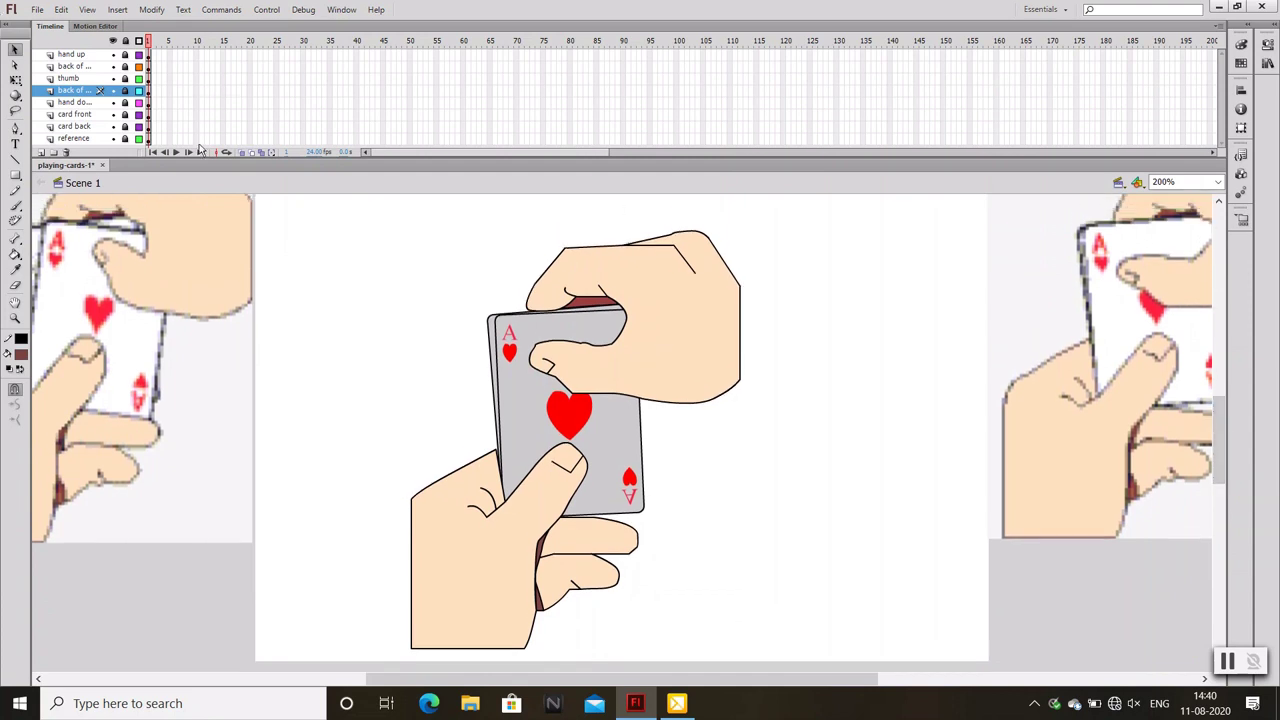
{"action": "left_click_drag", "start_coordinate": [197, 55], "coordinate": [201, 140]}
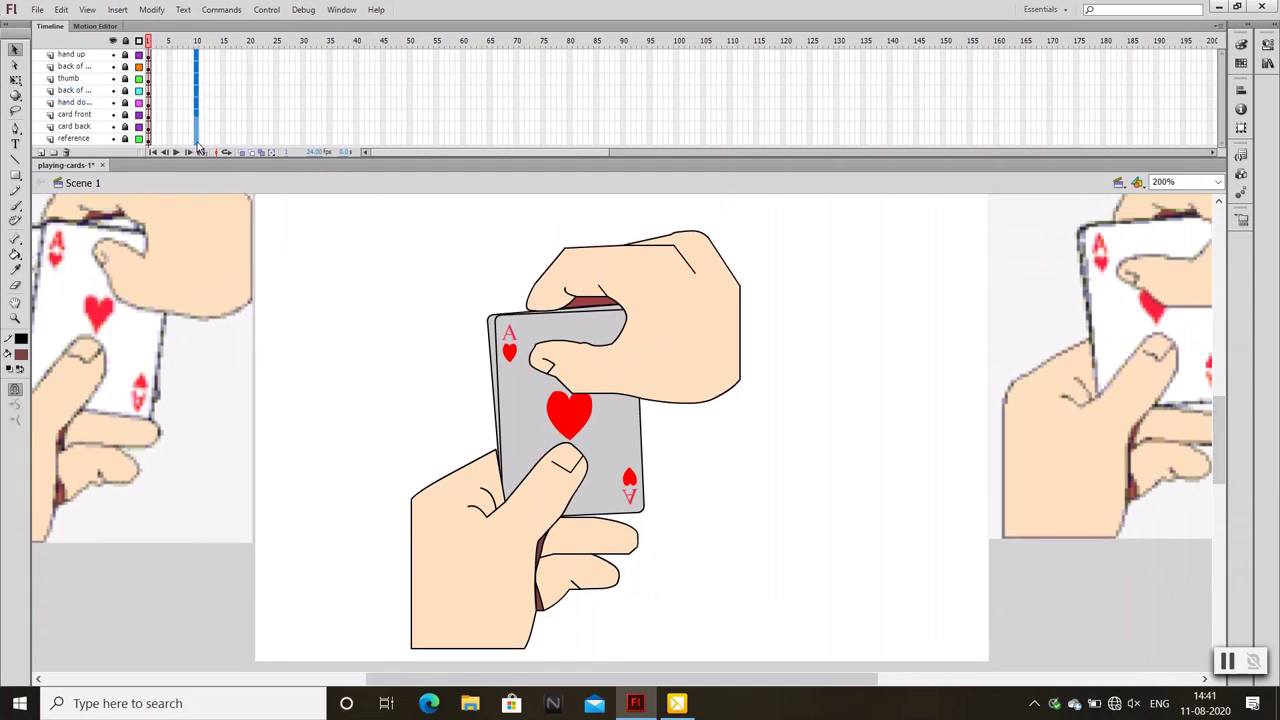
{"action": "key", "text": "F5"}
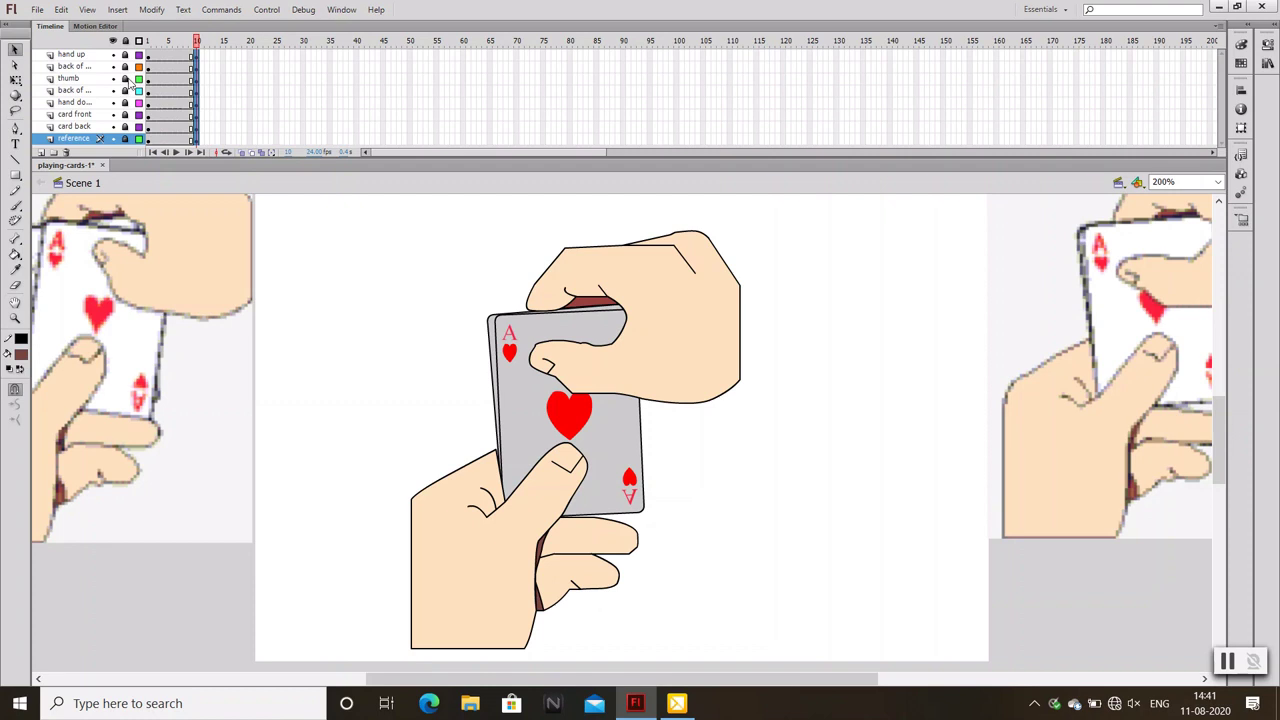
Create a motion tween on the thumb layer and rotate the thumb slightly
{"action": "left_click", "coordinate": [185, 79]}
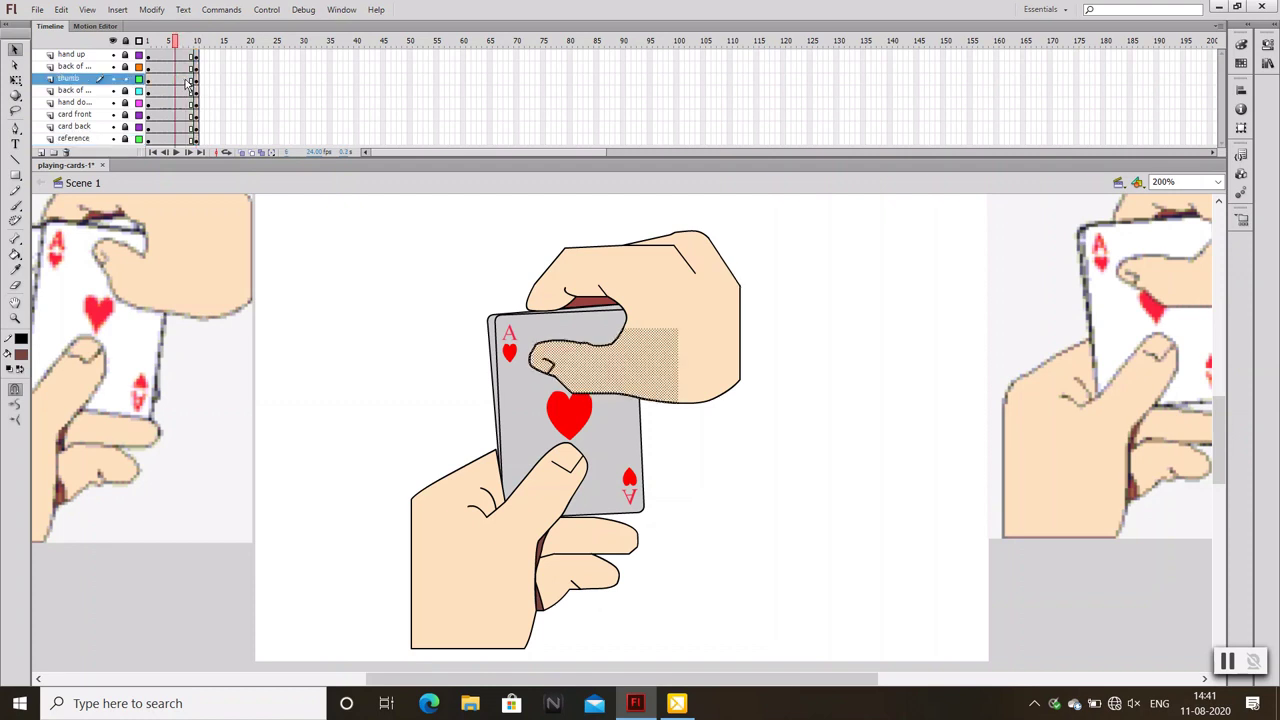
{"action": "right_click", "coordinate": [196, 80]}
{"action": "left_click", "coordinate": [205, 89]}
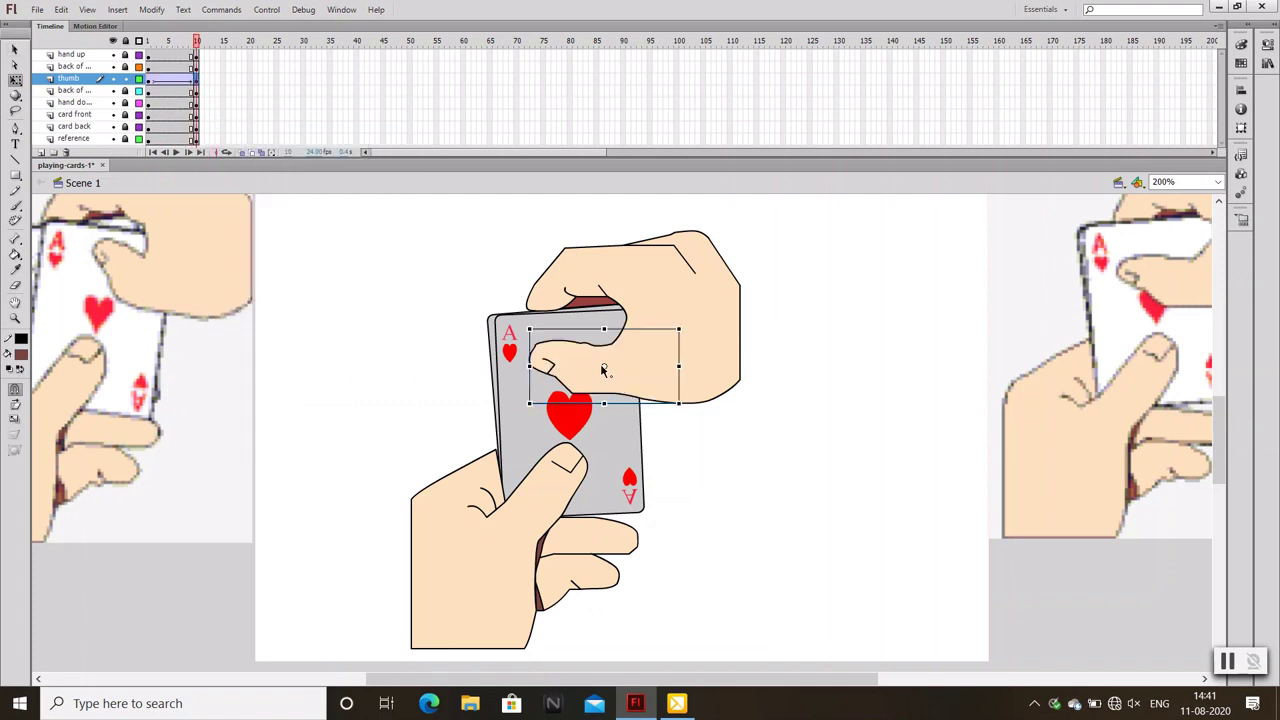
{"action": "key", "text": "v"}
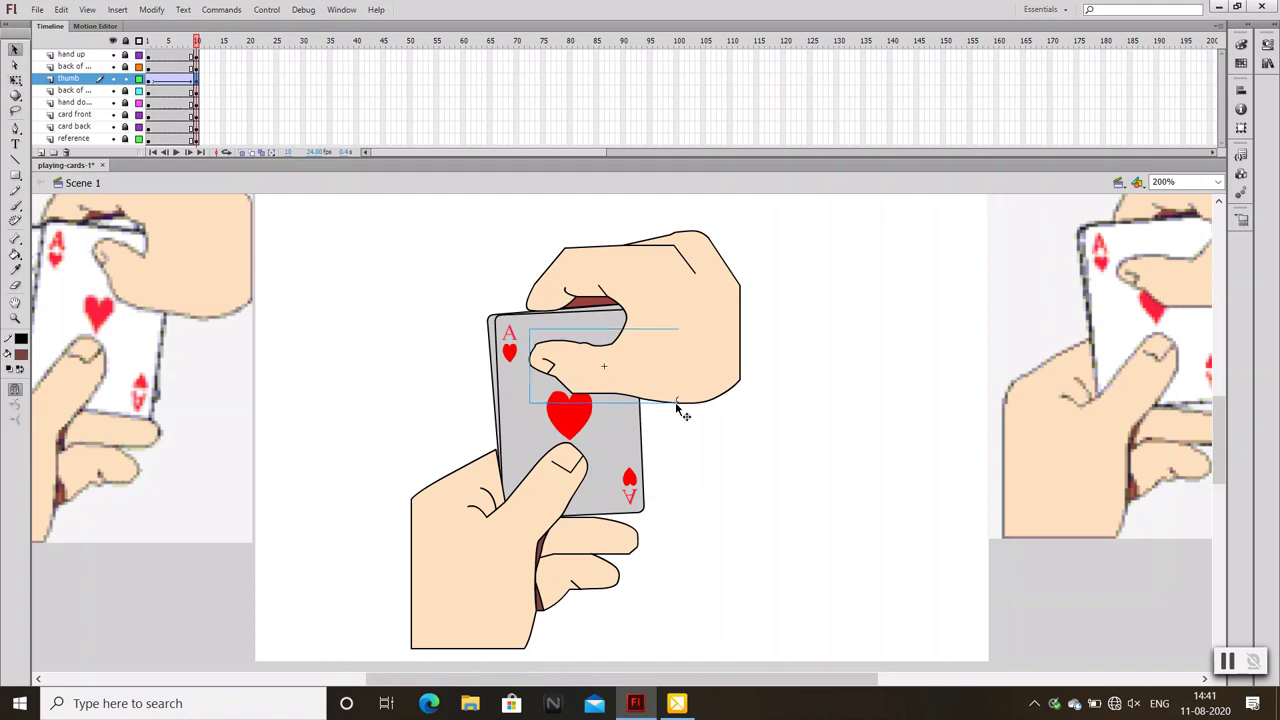
{"action": "key", "text": "q"}
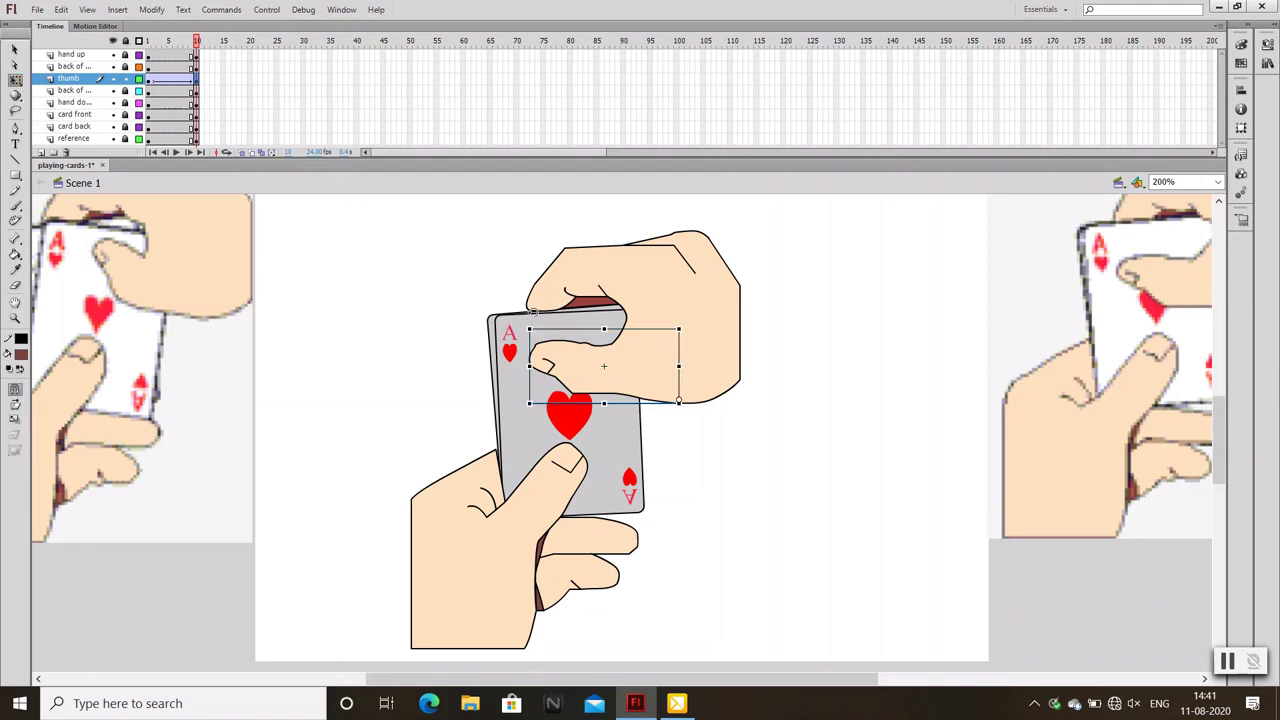
{"action": "left_click_drag", "start_coordinate": [533, 311], "coordinate": [578, 305]}
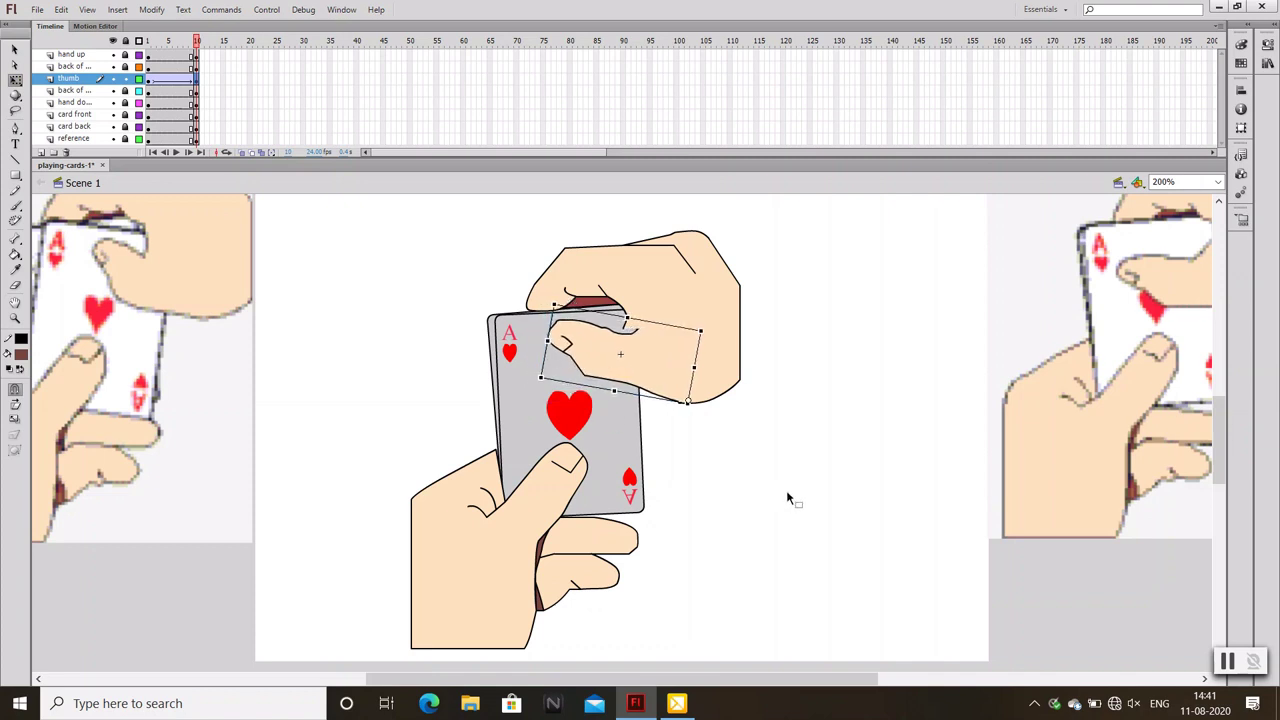
Redo the thumb's clockwise rotation at frame 10 and nudge it rightward with arrow keys
{"action": "key", "text": "ctrl+z"}
{"action": "left_click_drag", "start_coordinate": [512, 330], "coordinate": [558, 316]}
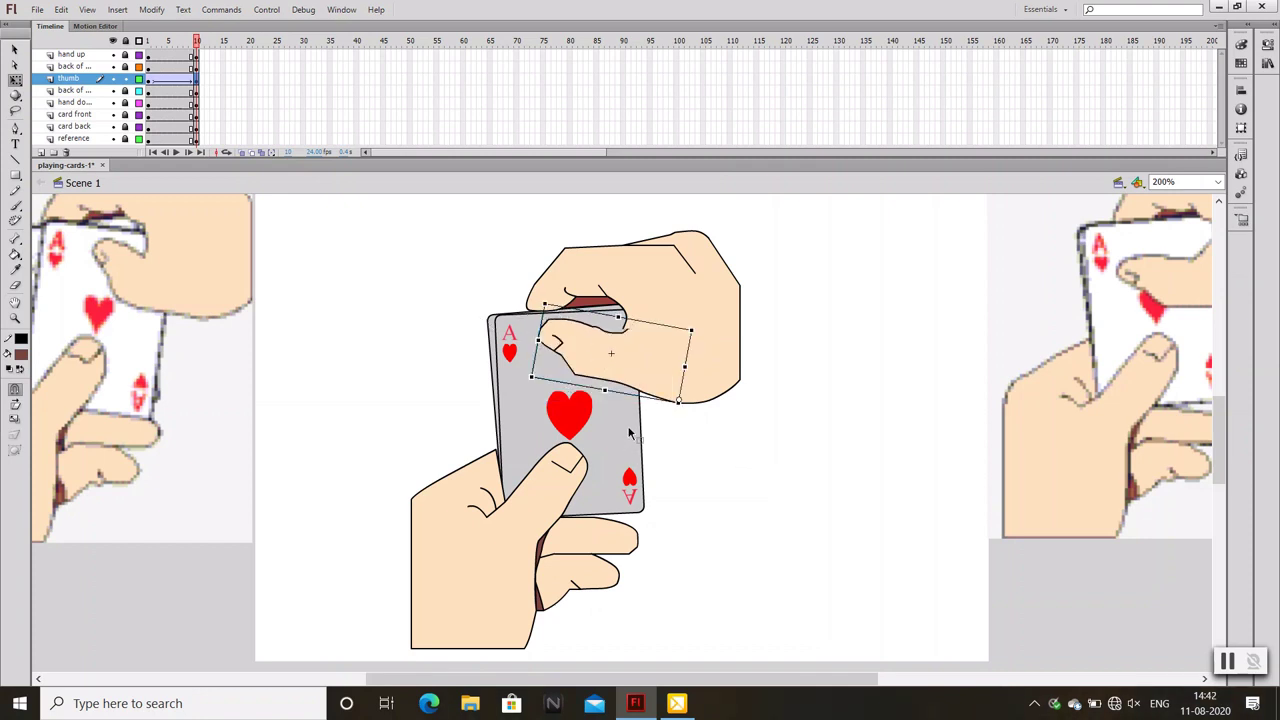
{"action": "key", "text": "Right"}
{"action": "key", "text": "Right"}
{"action": "key", "text": "Right"}
{"action": "key", "text": "Right"}
{"action": "key", "text": "Right"}
{"action": "key", "text": "Right"}
{"action": "key", "text": "Down"}
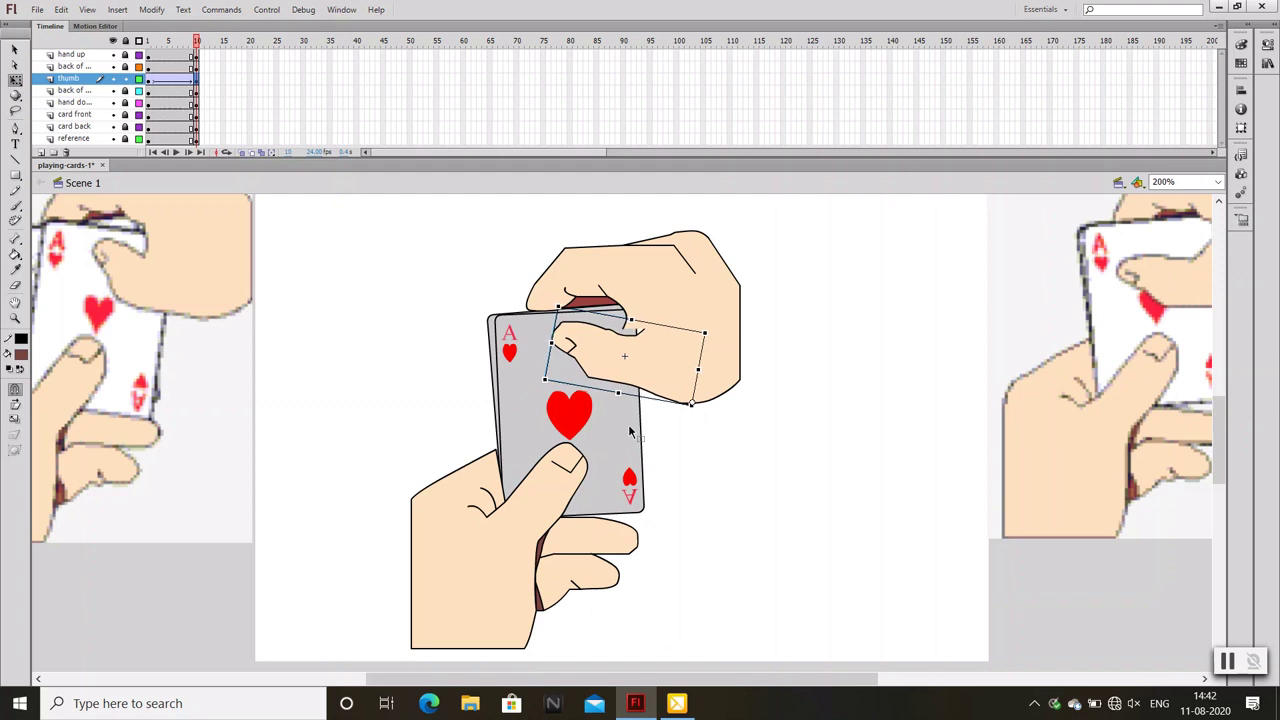
{"action": "key", "text": "Left"}
{"action": "key", "text": "Left"}
{"action": "key", "text": "Left"}
{"action": "key", "text": "Left"}
{"action": "key", "text": "Left"}
{"action": "key", "text": "Left"}
{"action": "key", "text": "Left"}
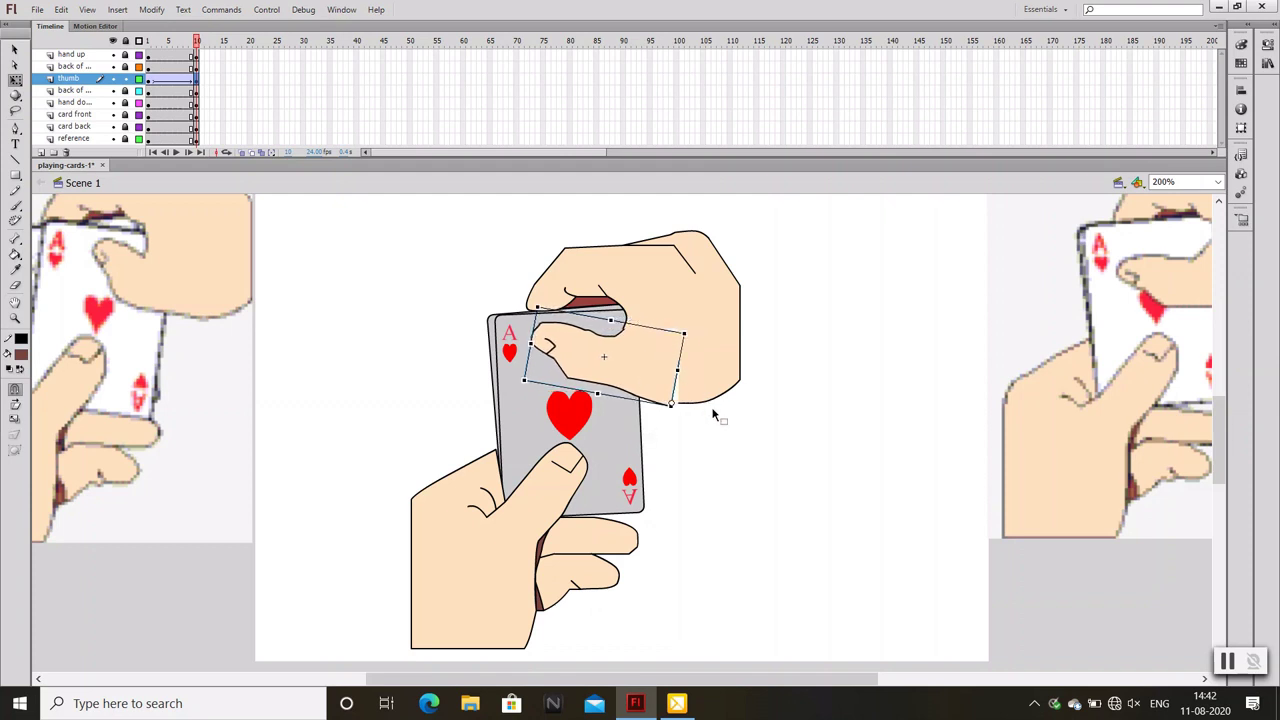
{"action": "key", "text": "Right"}
{"action": "key", "text": "Right"}
{"action": "key", "text": "Right"}
{"action": "key", "text": "Right"}
{"action": "key", "text": "Right"}
{"action": "key", "text": "Right"}
{"action": "key", "text": "Up"}
{"action": "key", "text": "Up"}
{"action": "key", "text": "Up"}
{"action": "key", "text": "Up"}
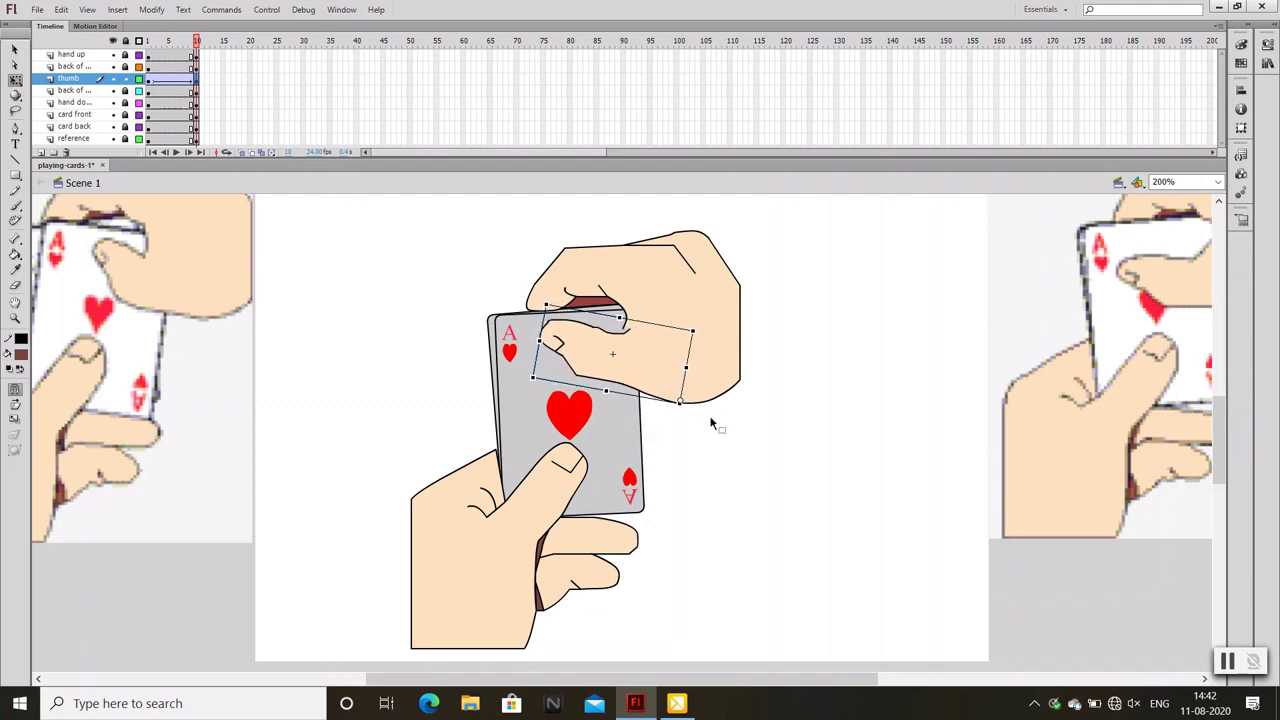
{"action": "key", "text": "Down"}
Fine-tune the thumb's position, rotate it a bit further, and deselect it
{"action": "key", "text": "Right"}
{"action": "key", "text": "Left"}
{"action": "key", "text": "Right"}
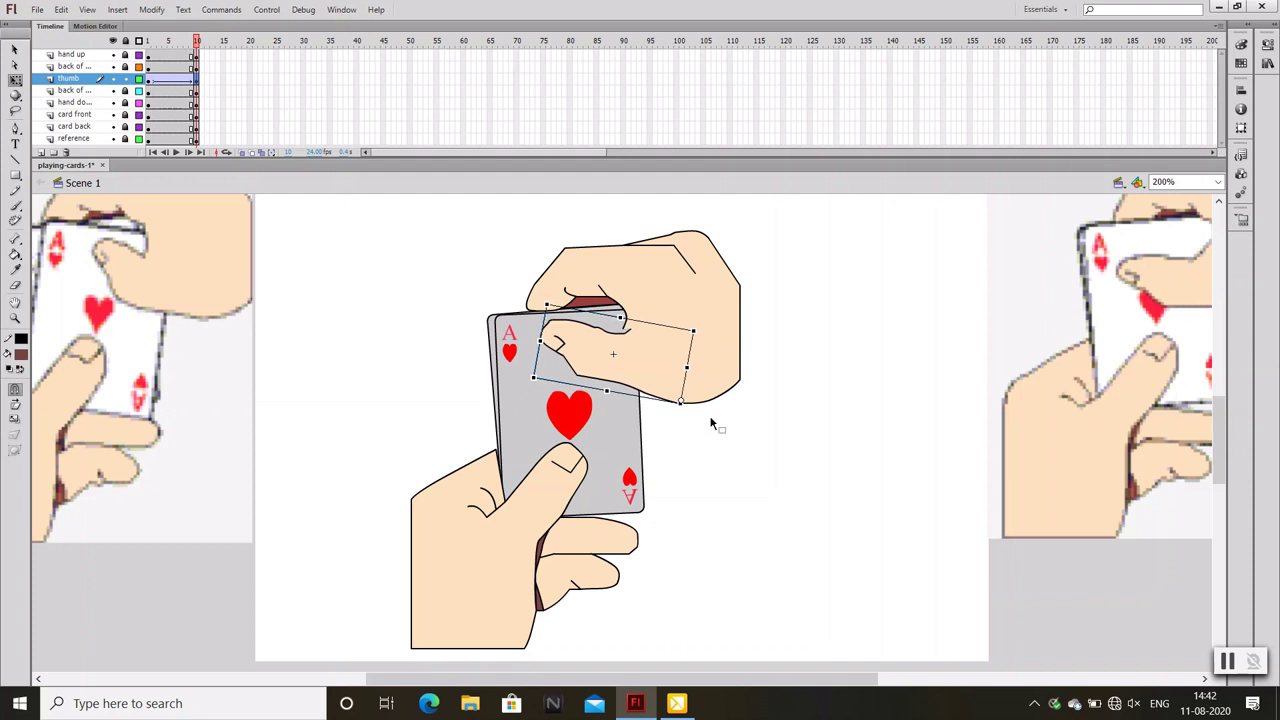
{"action": "key", "text": "Down"}
{"action": "key", "text": "Down"}
{"action": "key", "text": "Down"}
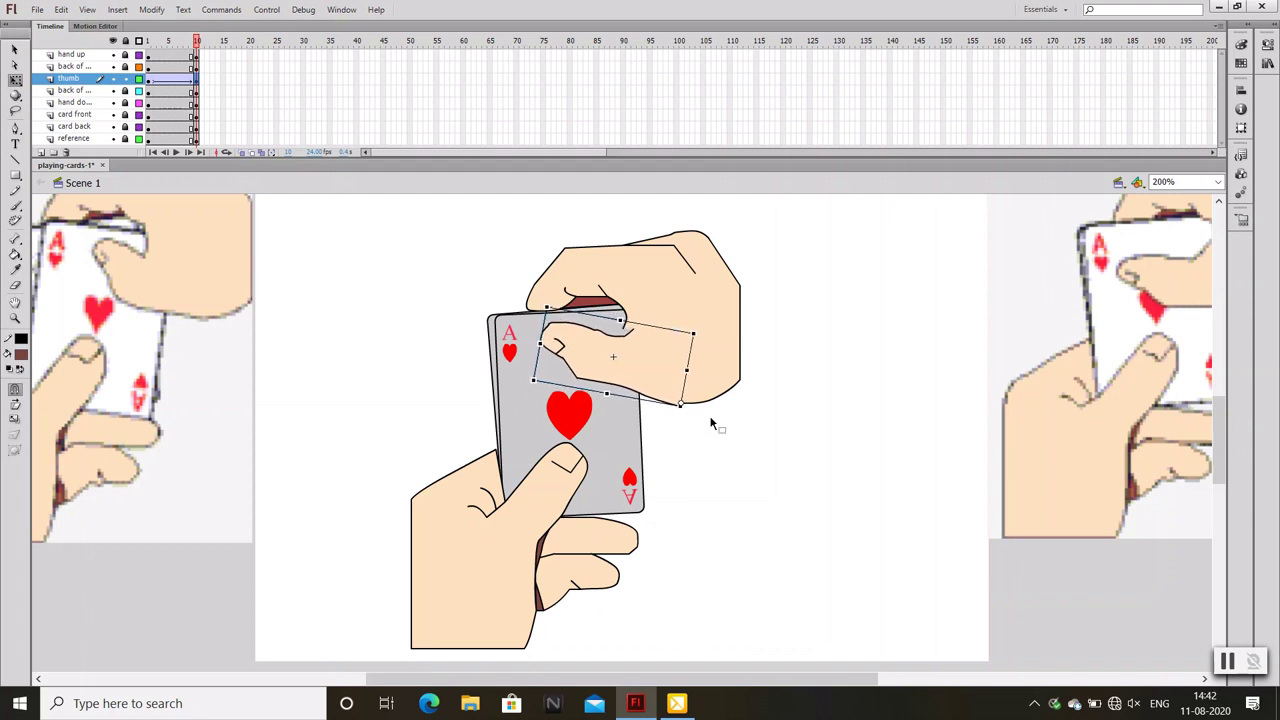
{"action": "key", "text": "Right"}
{"action": "key", "text": "Right"}
{"action": "key", "text": "Right"}
{"action": "key", "text": "Up"}
{"action": "key", "text": "Right"}
{"action": "key", "text": "Up"}
{"action": "left_click_drag", "start_coordinate": [708, 328], "coordinate": [713, 310]}
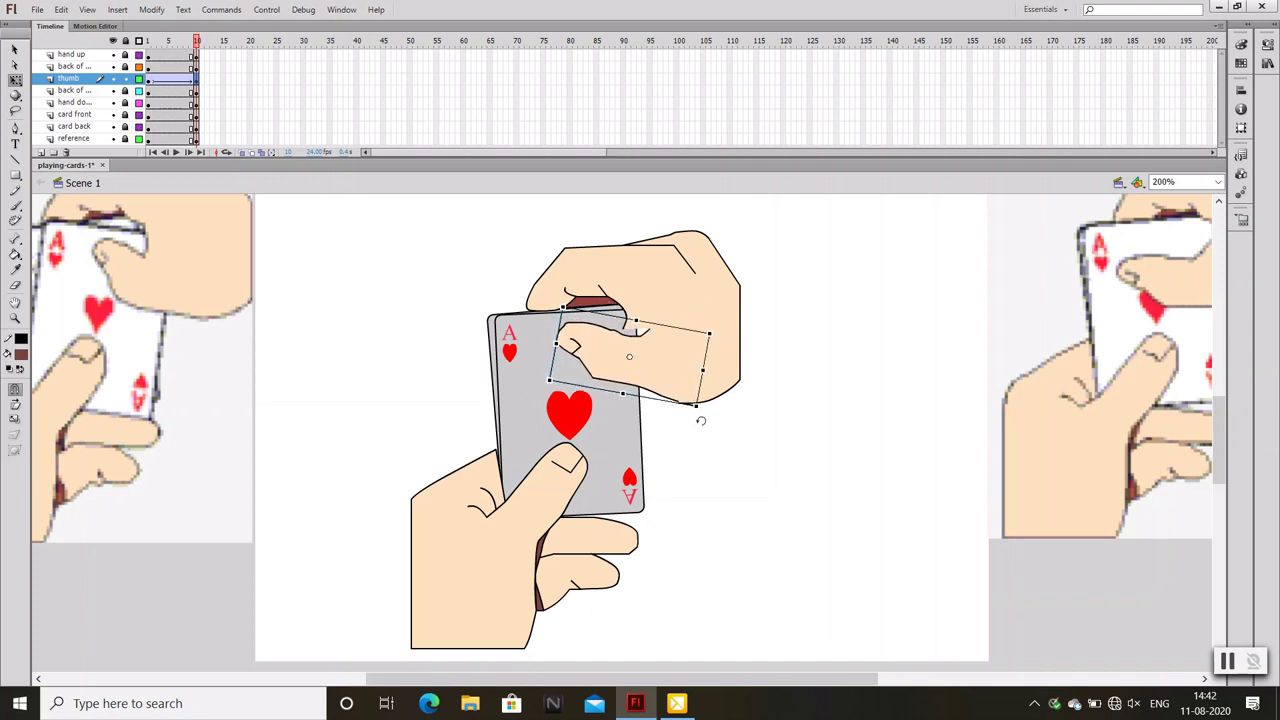
{"action": "left_click", "coordinate": [698, 489]}
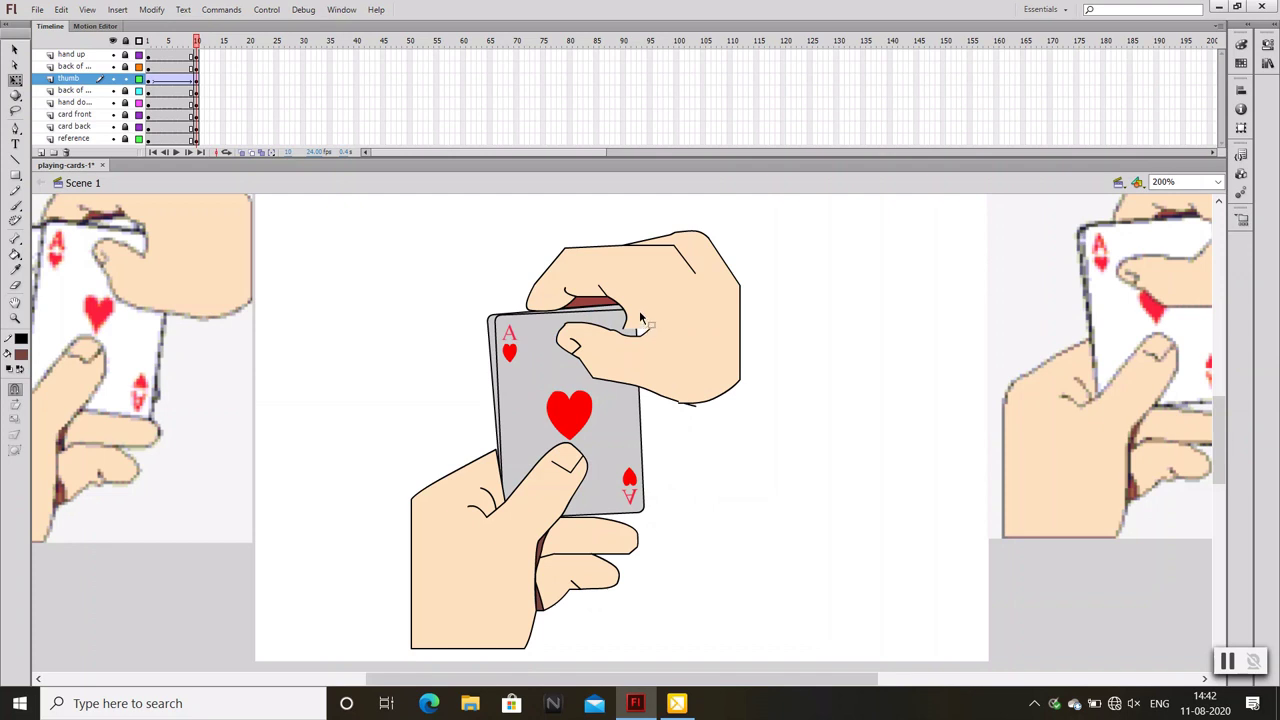
Make the hand up layer active and select the upper hand shape
{"action": "scroll", "coordinate": [665, 443], "scroll_direction": "up", "scroll_amount": 1}
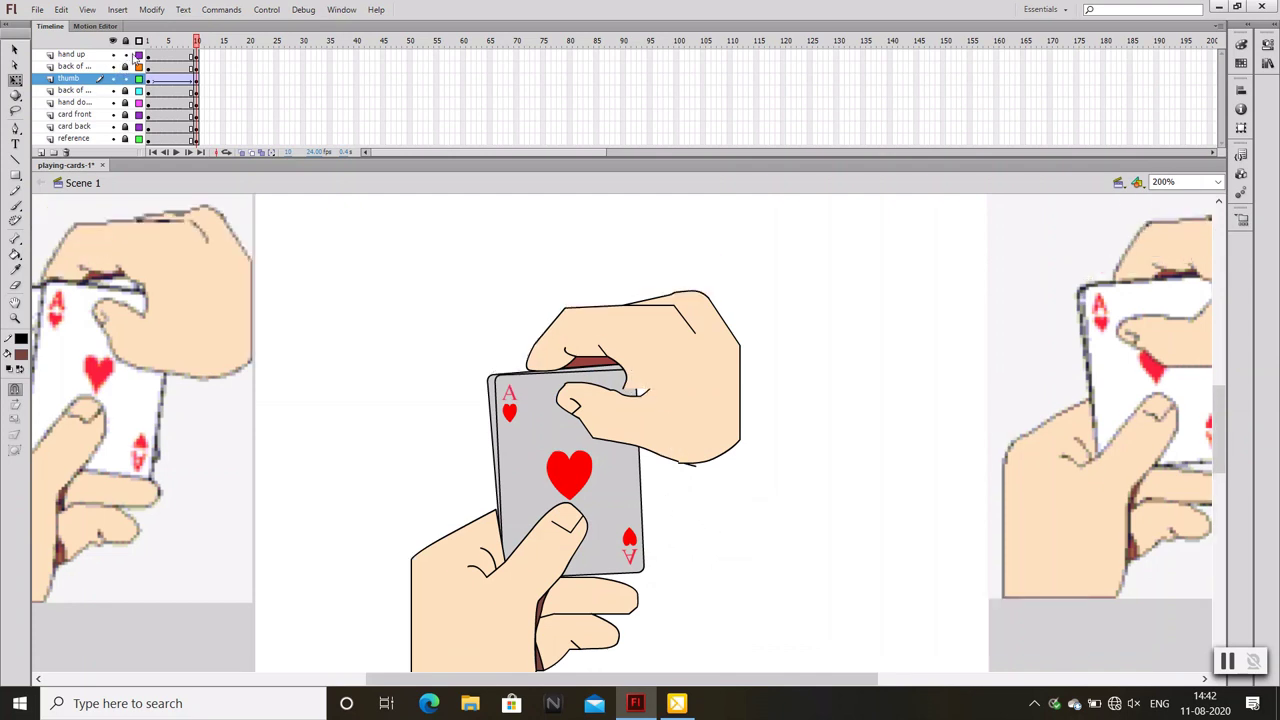
{"action": "left_click", "coordinate": [193, 55]}
{"action": "left_click", "coordinate": [423, 286]}
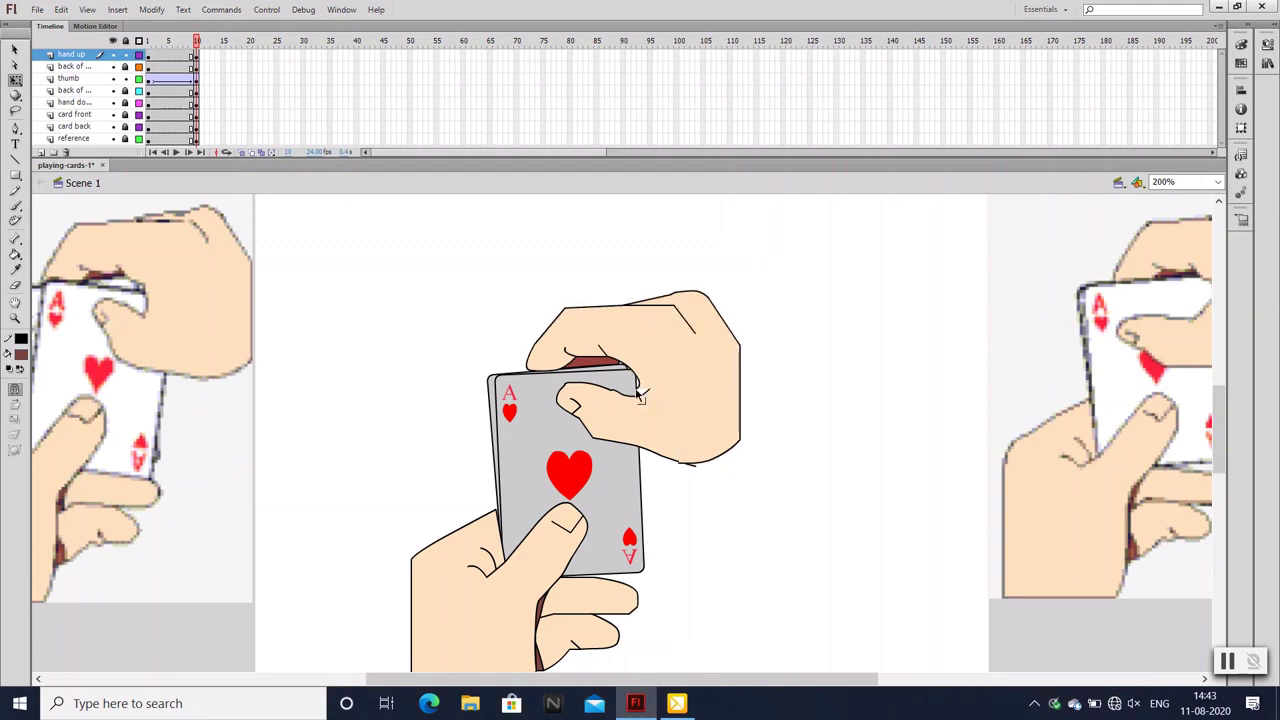
{"action": "left_click", "coordinate": [645, 392]}
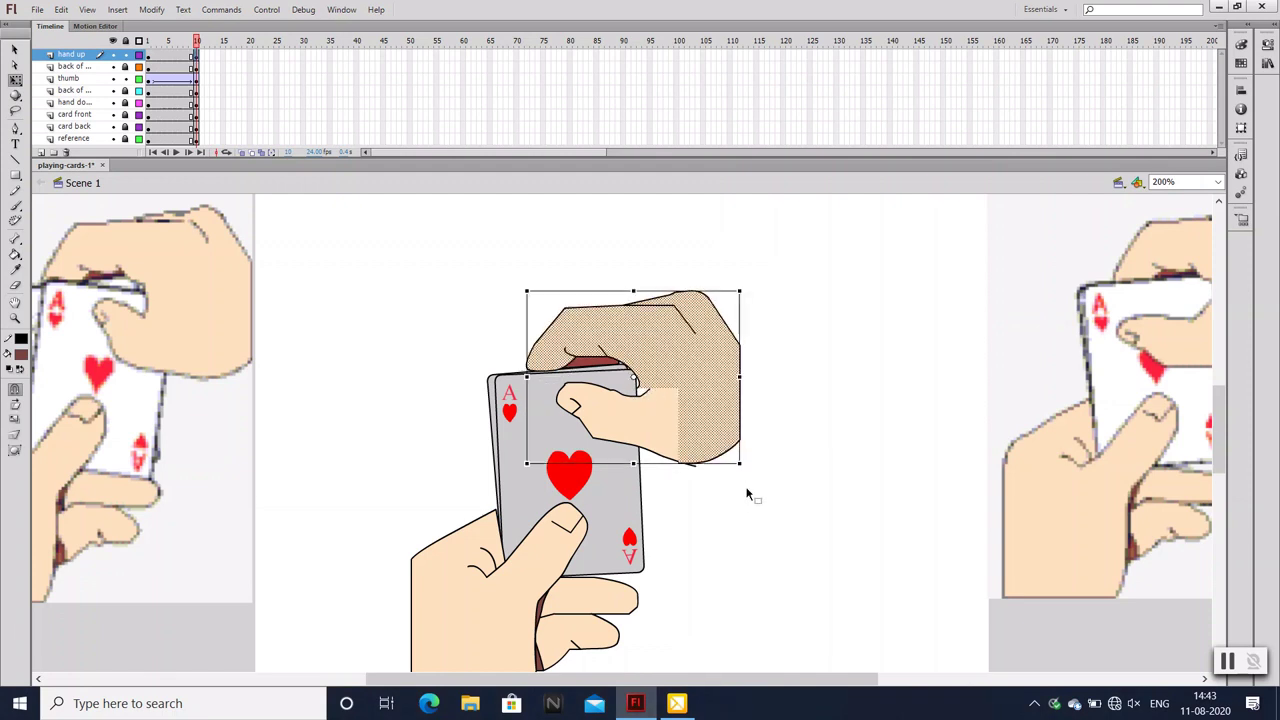
{"action": "left_click", "coordinate": [774, 514]}
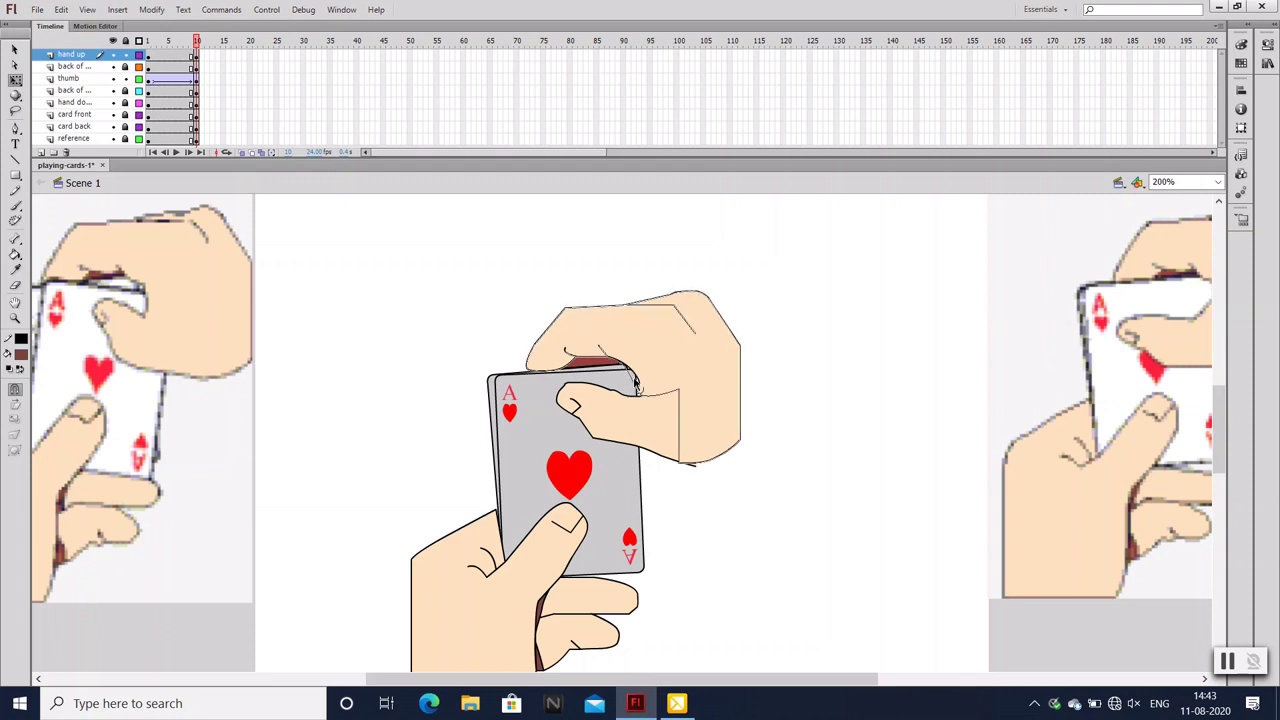
Reshape the upper hand's lower-right corner, lock hand up, and play the animation
{"action": "left_click", "coordinate": [700, 455]}
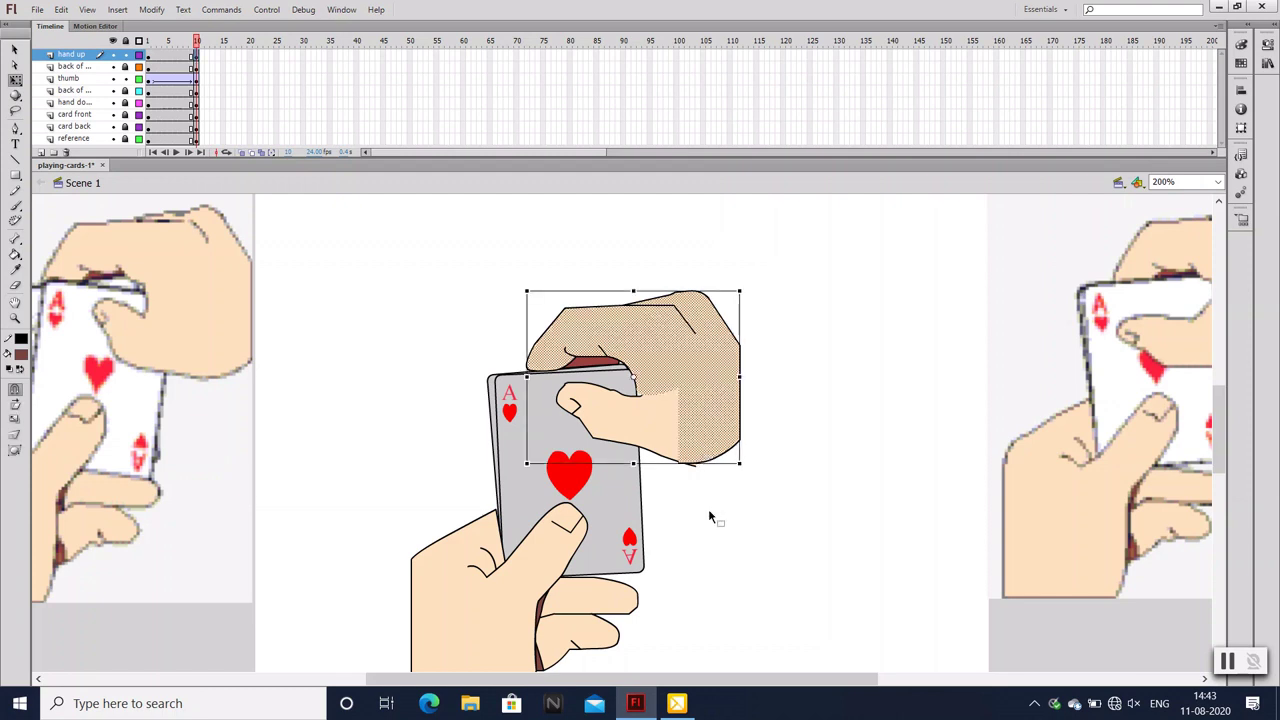
{"action": "left_click", "coordinate": [690, 472]}
{"action": "left_click_drag", "start_coordinate": [697, 474], "coordinate": [698, 476]}
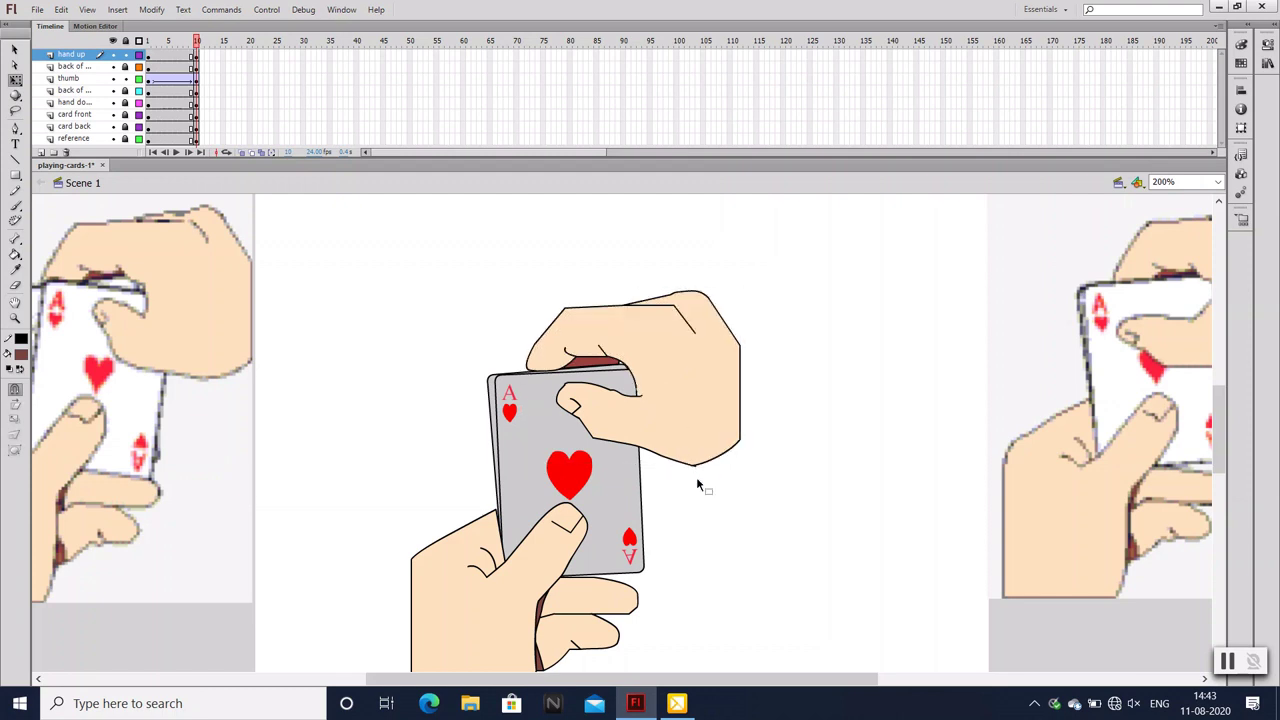
{"action": "left_click", "coordinate": [125, 54]}
{"action": "key", "text": "Return"}
Rotate the thumb slightly at frame 10 and play the animation to check it
{"action": "left_click", "coordinate": [190, 79]}
{"action": "right_click", "coordinate": [190, 79]}
{"action": "key", "text": "Escape"}
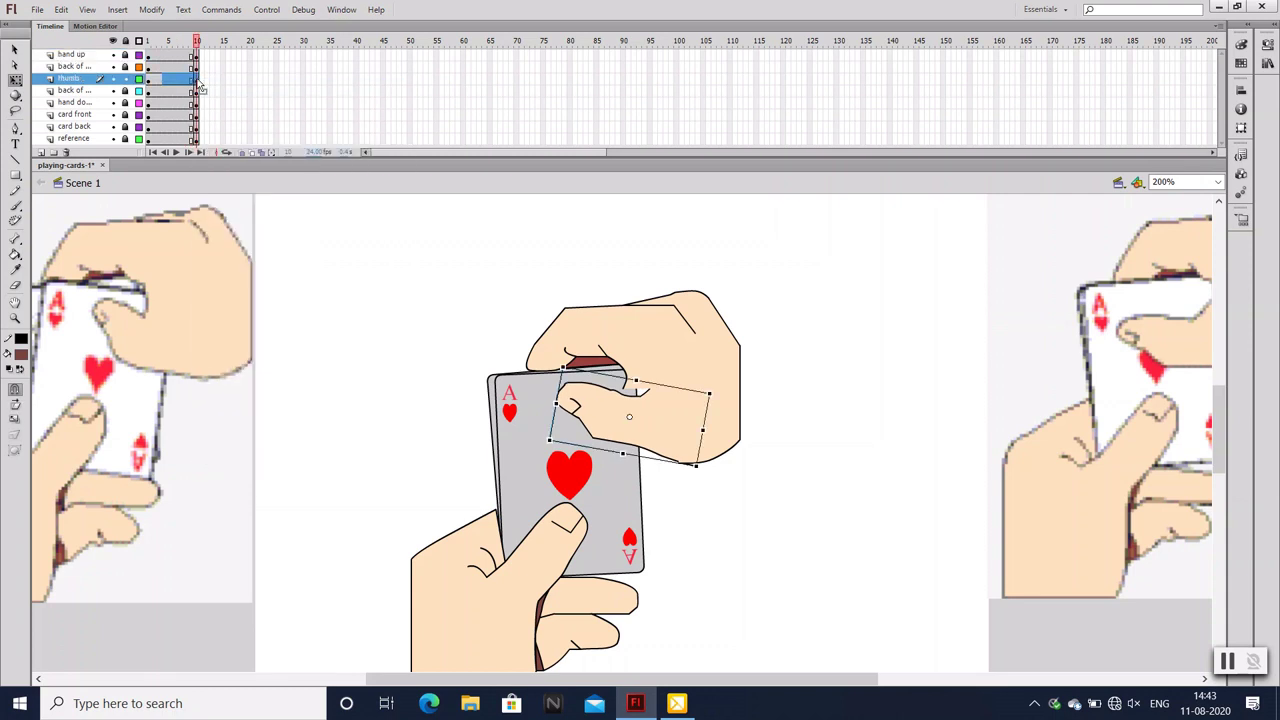
{"action": "left_click", "coordinate": [150, 81]}
{"action": "key", "text": "Return"}
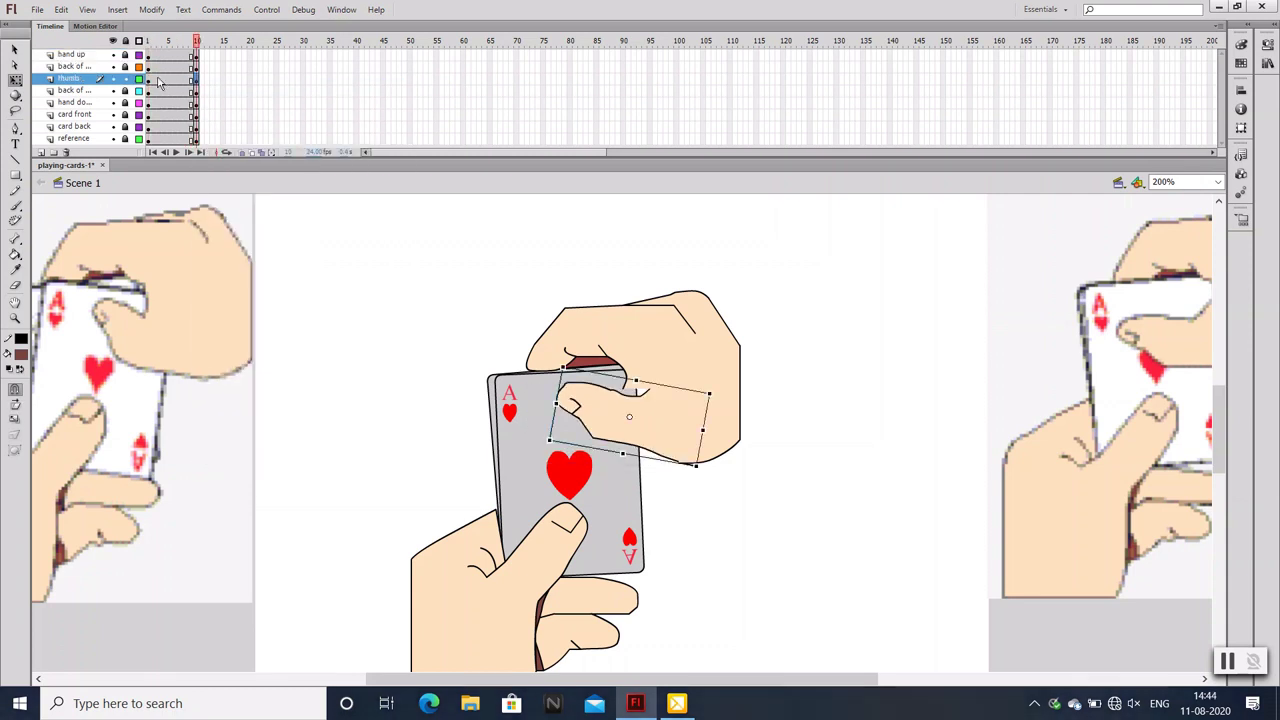
{"action": "left_click", "coordinate": [150, 80]}
{"action": "left_click", "coordinate": [197, 84]}
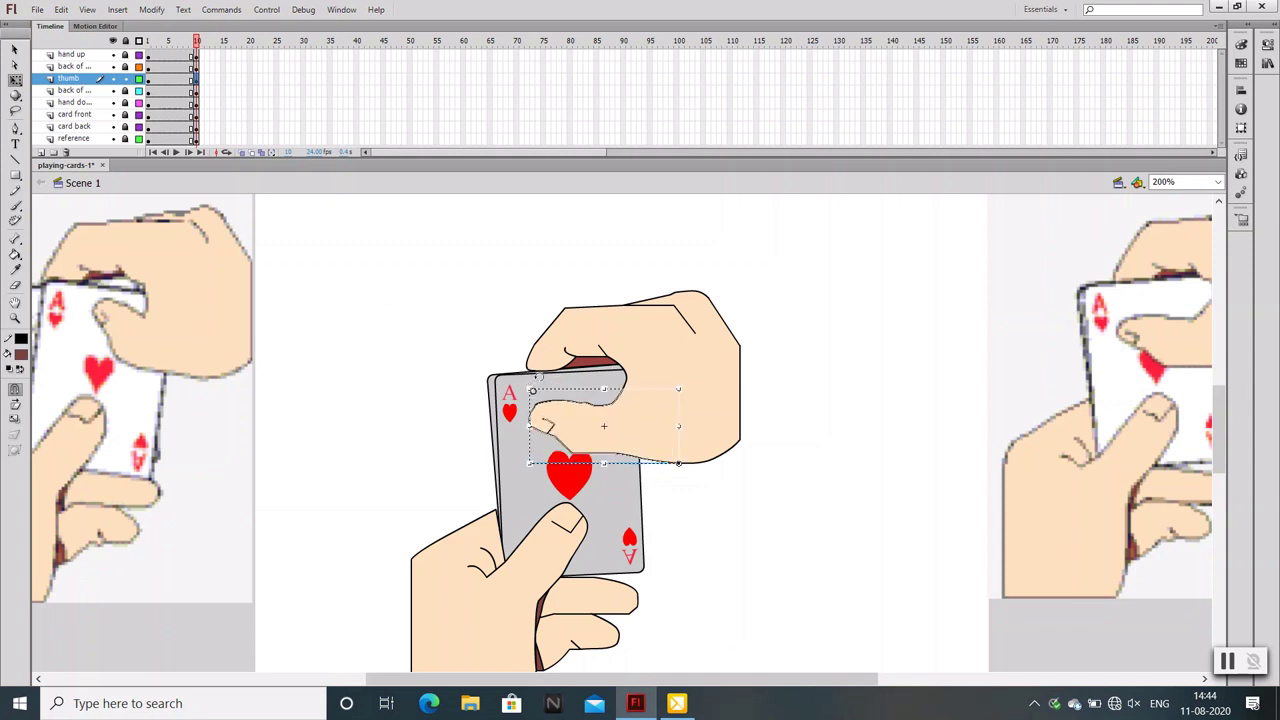
{"action": "left_click_drag", "start_coordinate": [527, 384], "coordinate": [546, 366]}
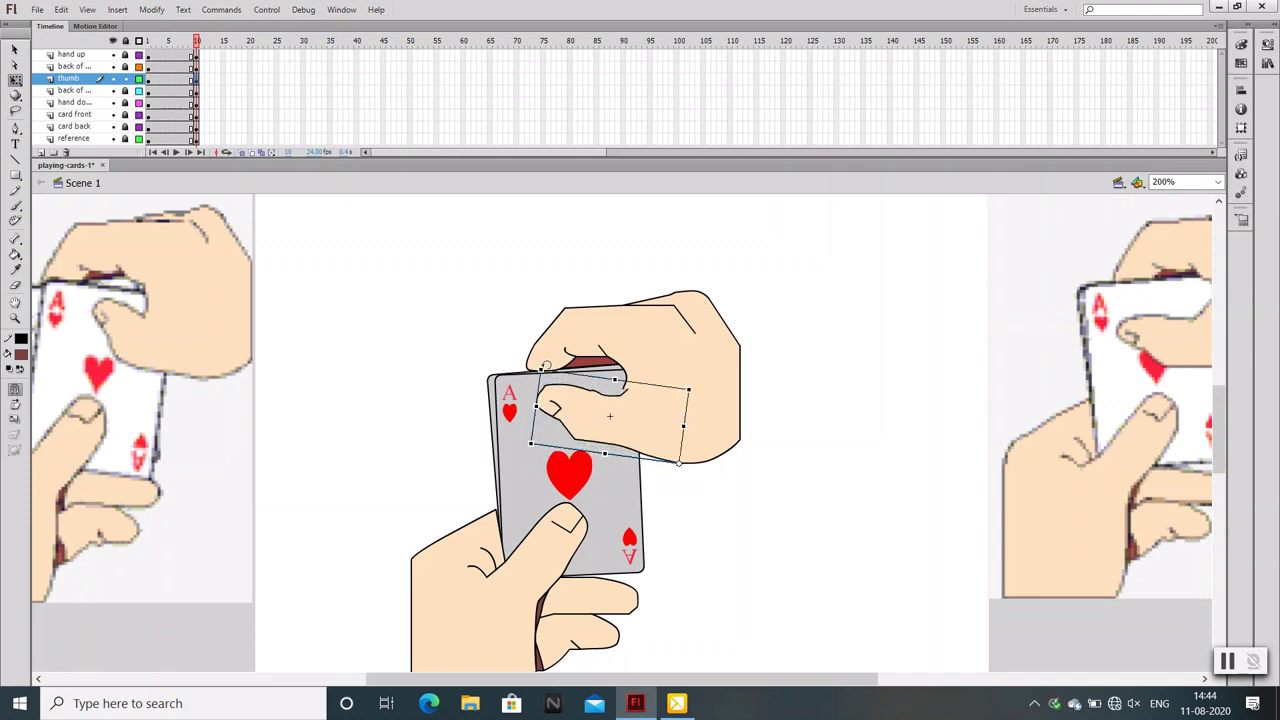
{"action": "left_click", "coordinate": [484, 376]}
{"action": "key", "text": "Return"}
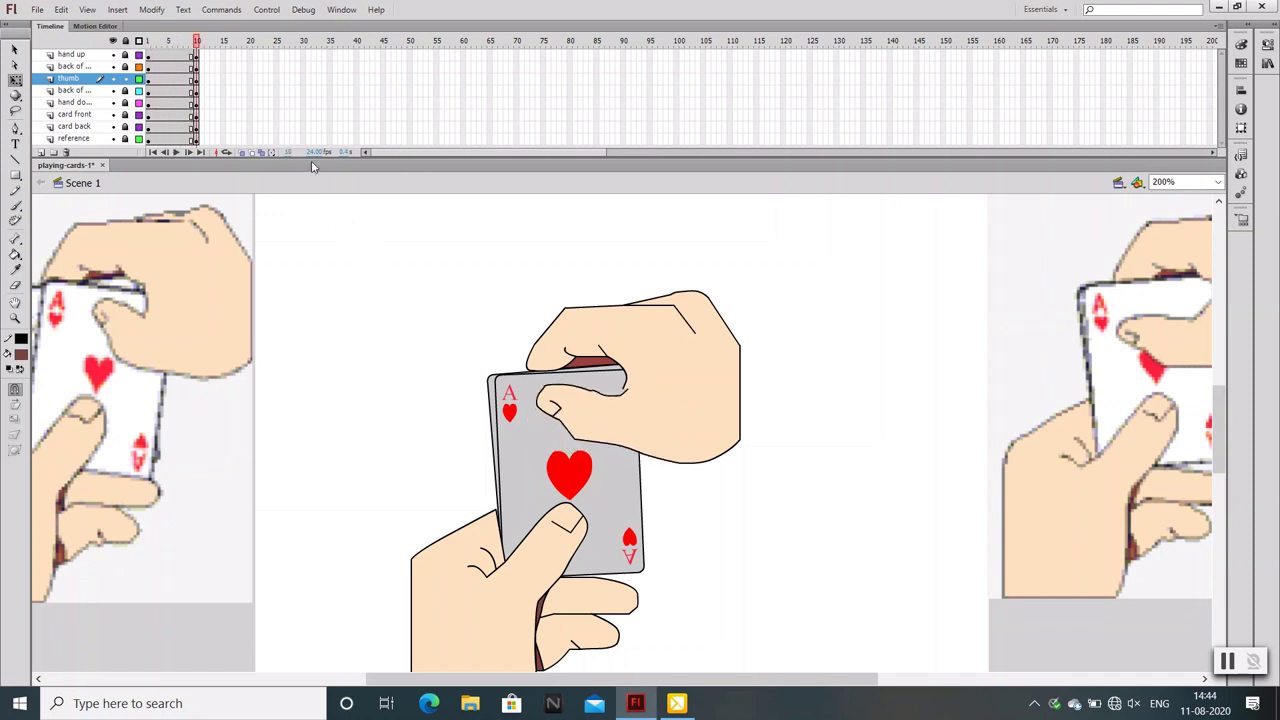
Touch up the hand up content at frame 10 and lock that layer
{"action": "left_click", "coordinate": [90, 54]}
{"action": "left_click", "coordinate": [196, 55]}
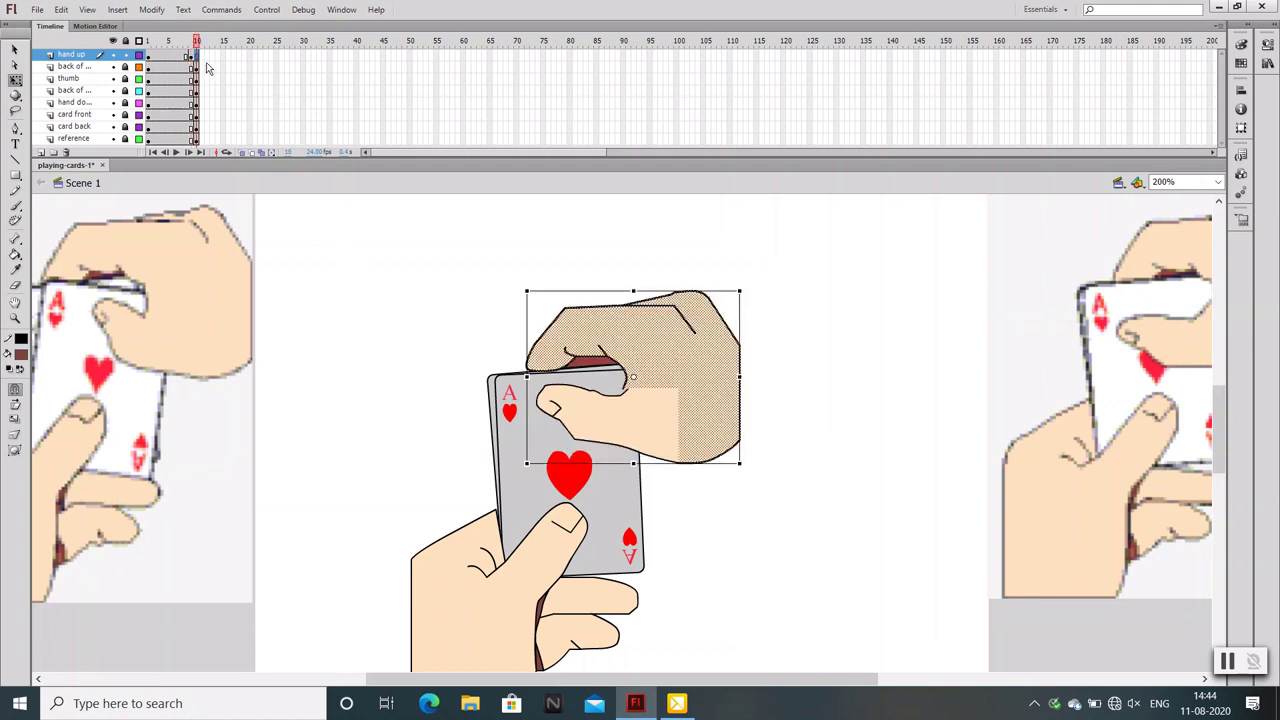
{"action": "left_click", "coordinate": [509, 409]}
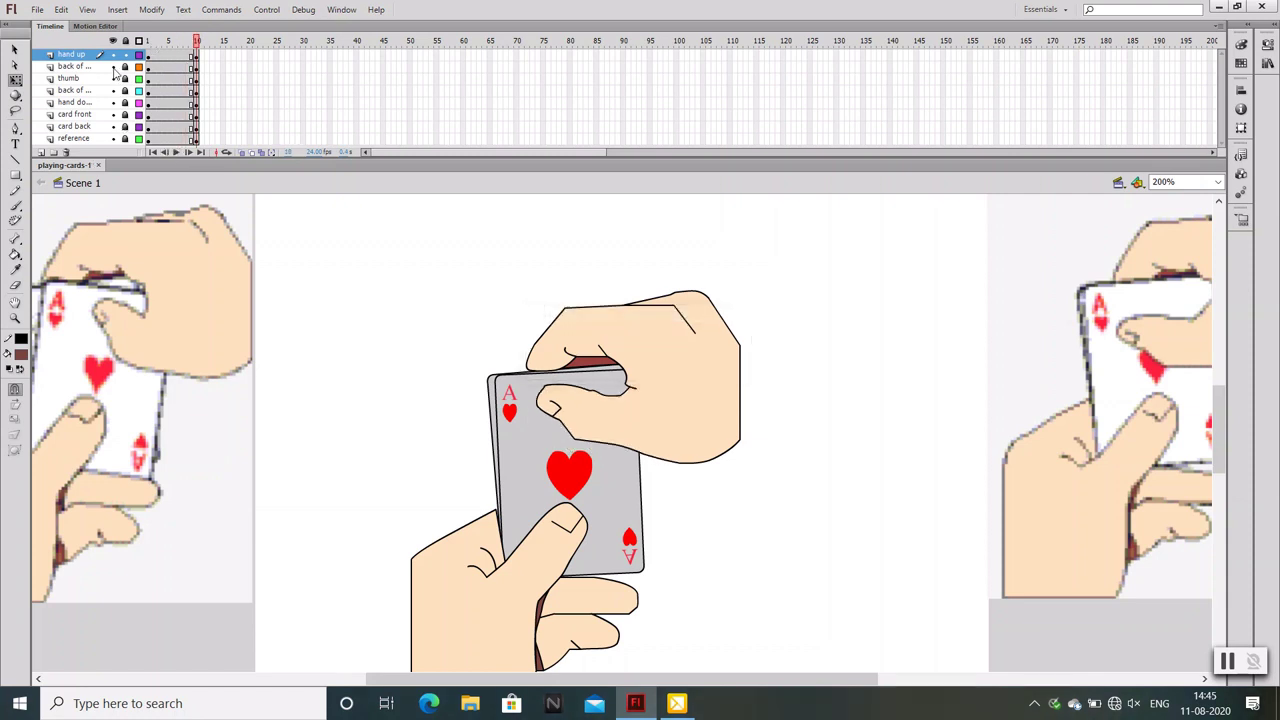
{"action": "left_click", "coordinate": [125, 55]}
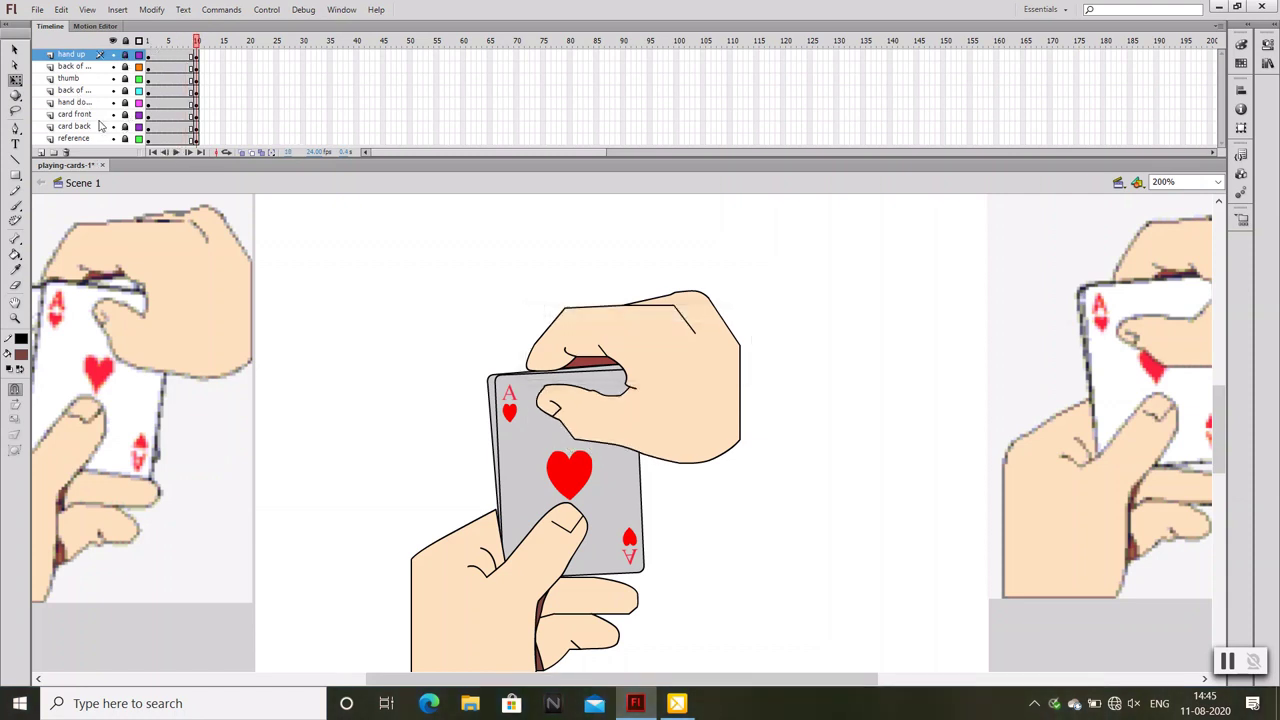
Rotate the ace of hearts slightly clockwise at frame 10 and preview it
{"action": "right_click", "coordinate": [192, 116]}
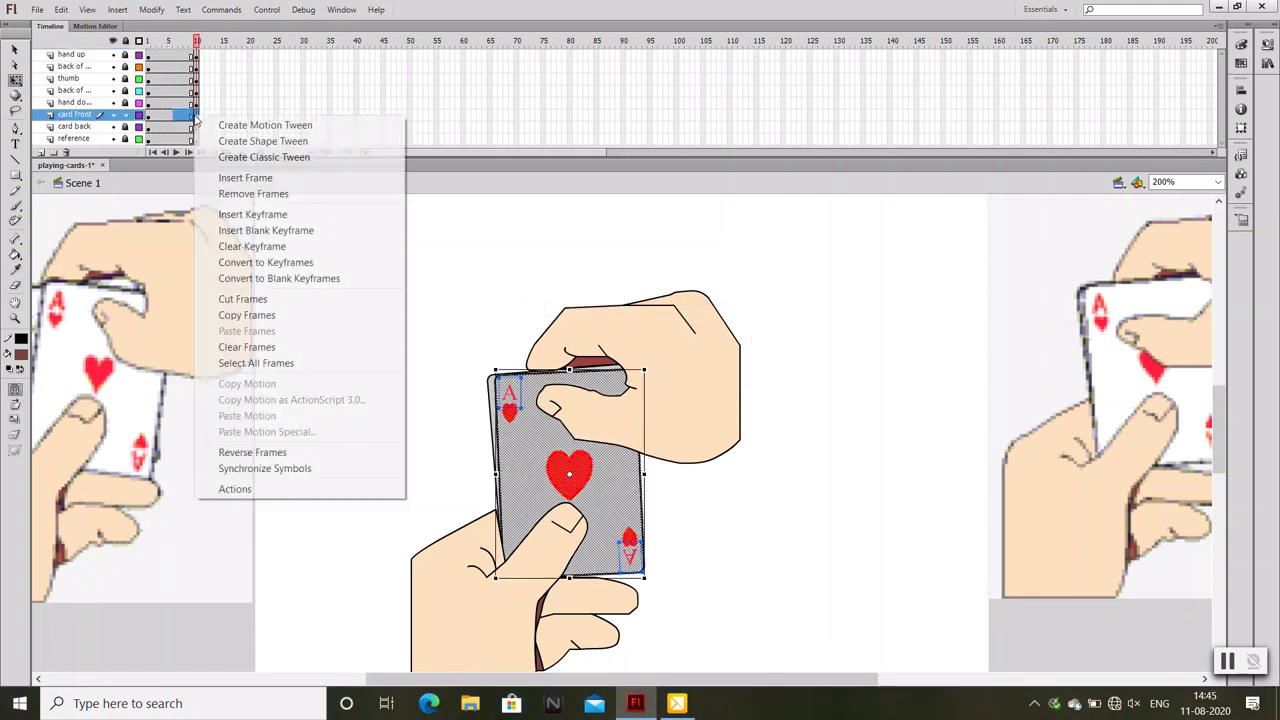
{"action": "left_click", "coordinate": [595, 468]}
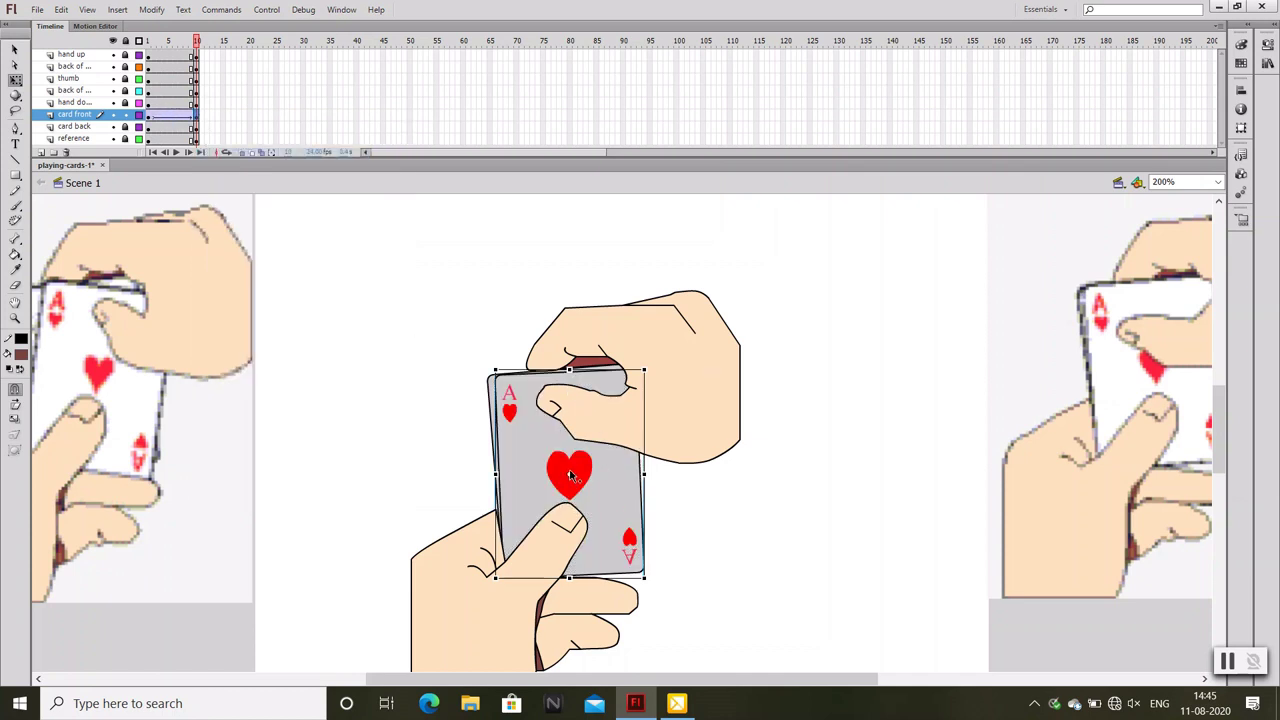
{"action": "left_click_drag", "start_coordinate": [647, 362], "coordinate": [668, 367]}
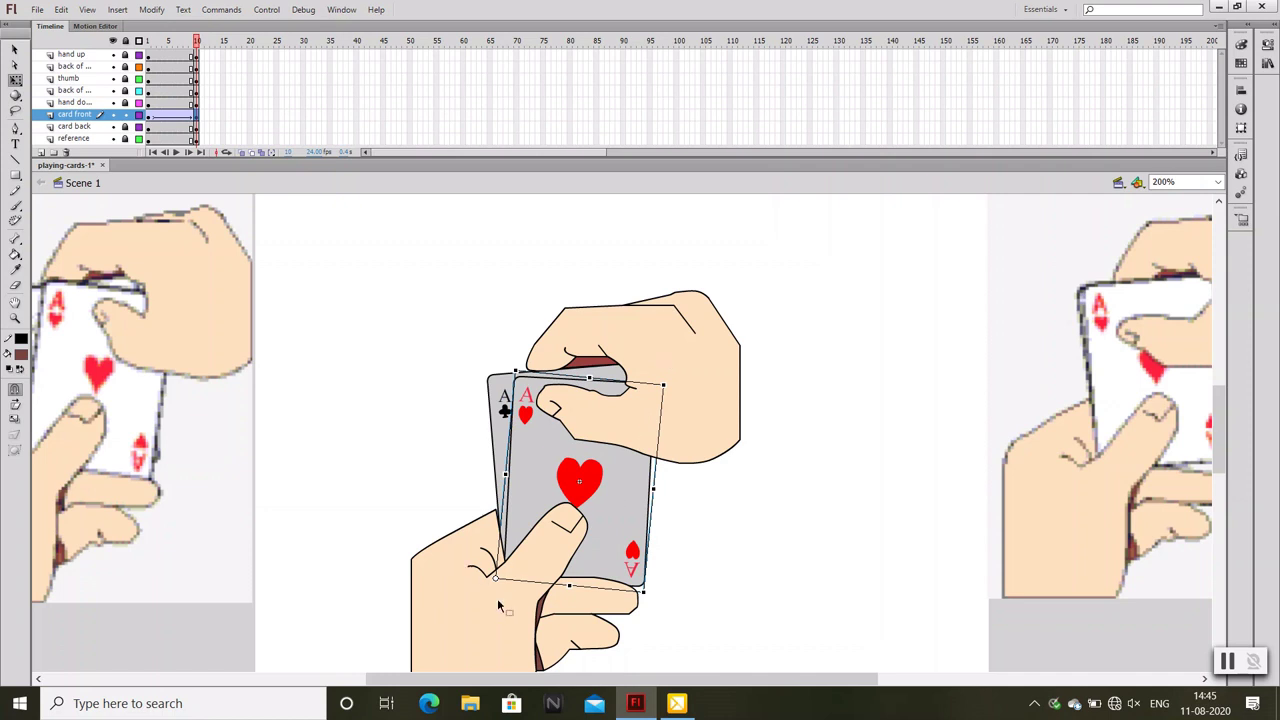
{"action": "left_click", "coordinate": [441, 445]}
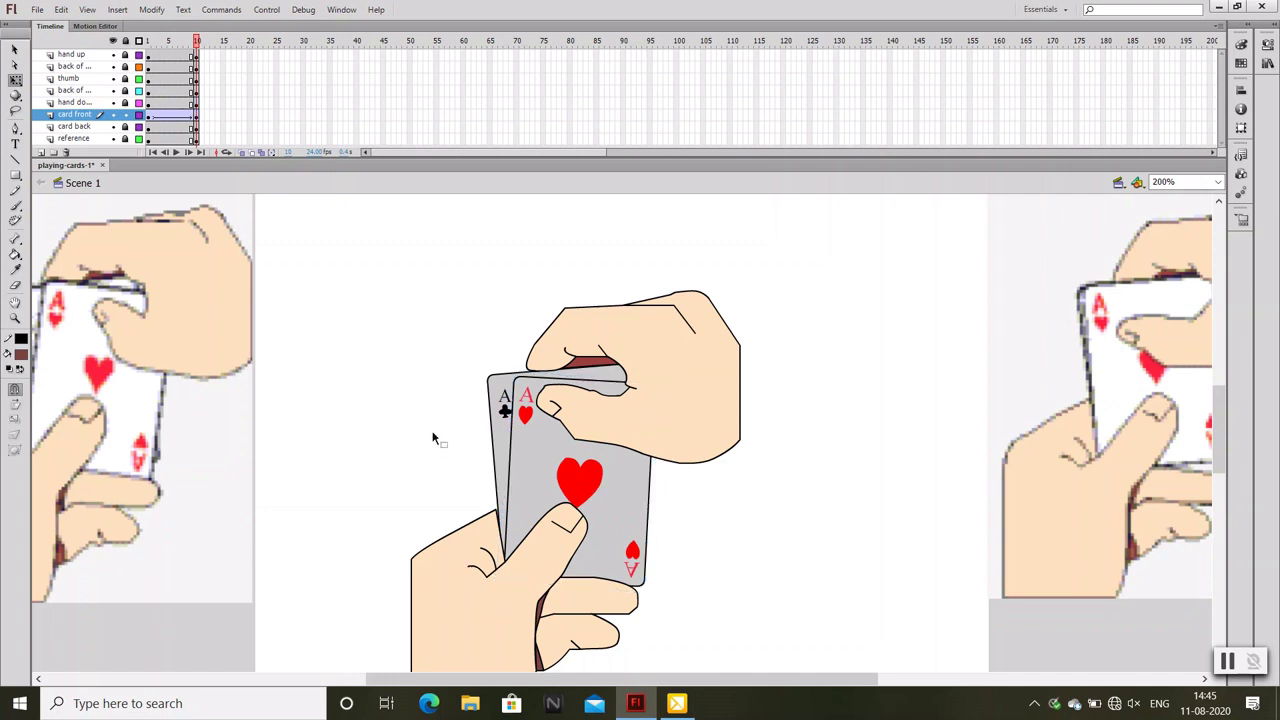
{"action": "left_click", "coordinate": [147, 42]}
{"action": "key", "text": "Return"}
Select card front frames 1–10, loop the playback, and test the movie
{"action": "left_click_drag", "start_coordinate": [166, 117], "coordinate": [192, 117]}
{"action": "right_click", "coordinate": [192, 116]}
{"action": "left_click", "coordinate": [225, 396]}
{"action": "key", "text": "Return"}
{"action": "key", "text": "ctrl+Return"}
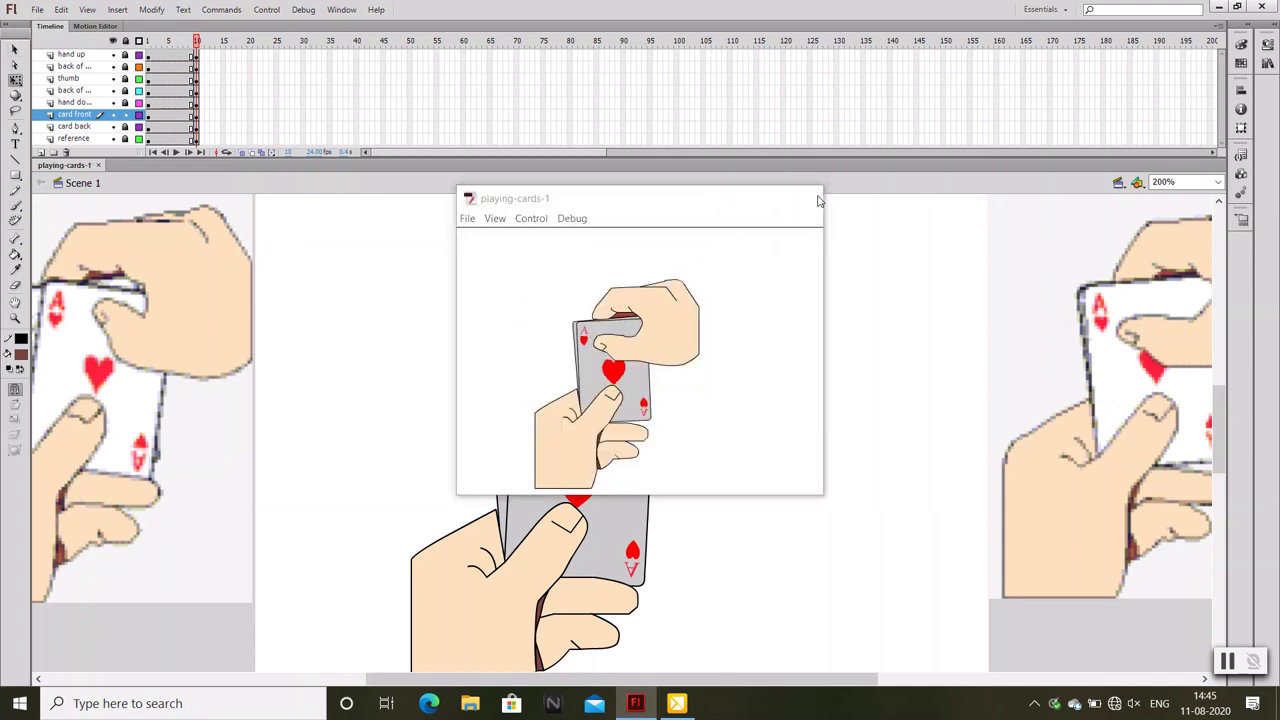
Insert keyframes at frame 20 on all layers and test the 20-frame movie
{"action": "left_click", "coordinate": [816, 199]}
{"action": "left_click", "coordinate": [149, 114]}
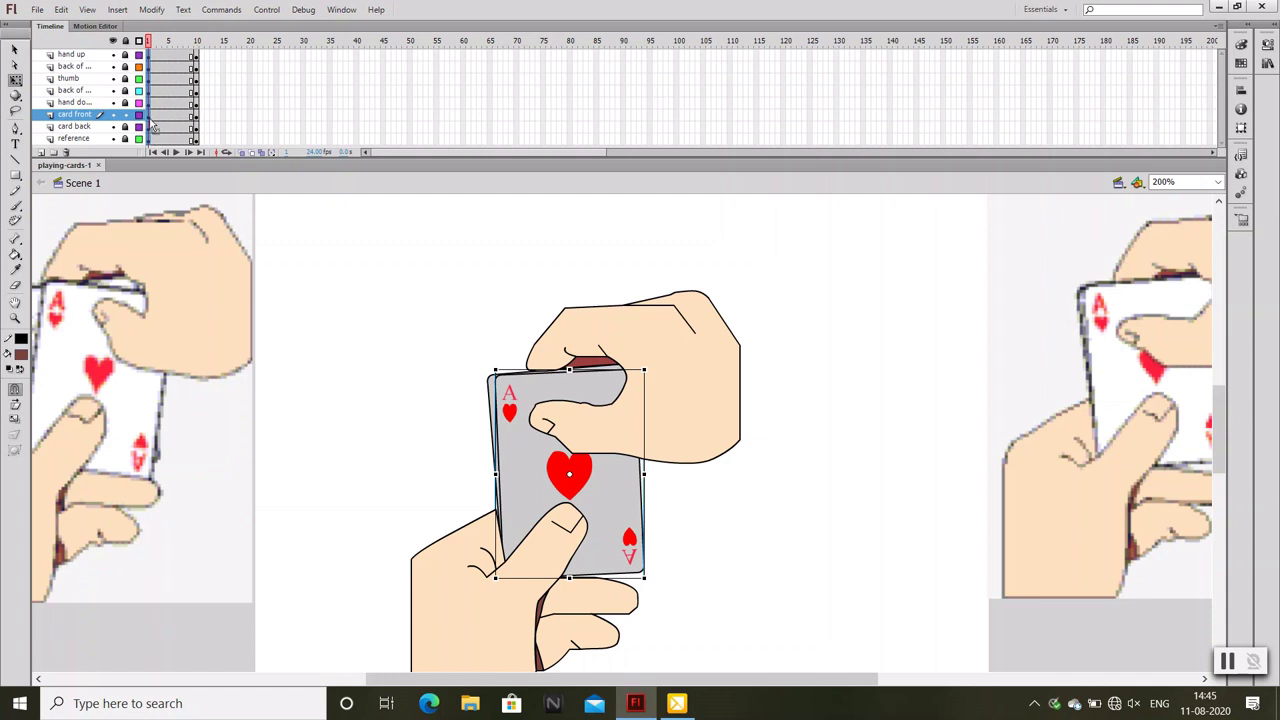
{"action": "left_click_drag", "start_coordinate": [249, 140], "coordinate": [249, 54]}
{"action": "key", "text": "F6"}
{"action": "left_click", "coordinate": [410, 293]}
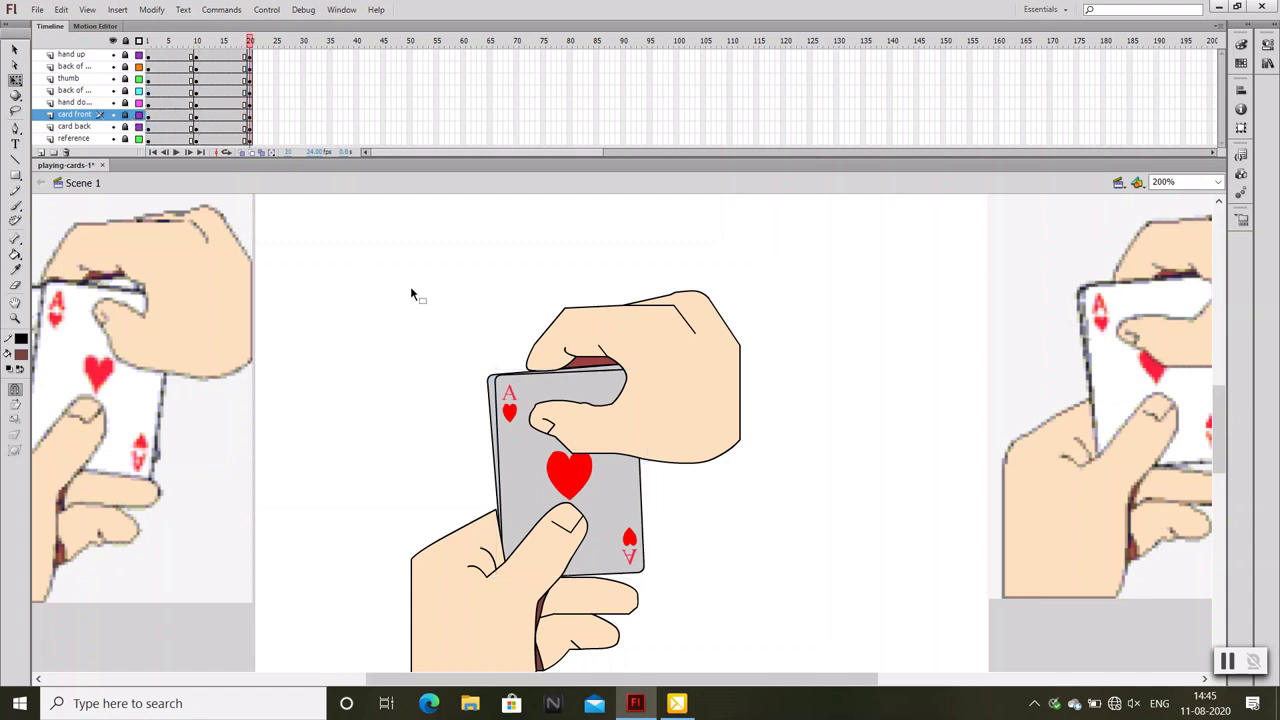
{"action": "key", "text": "ctrl+Return"}
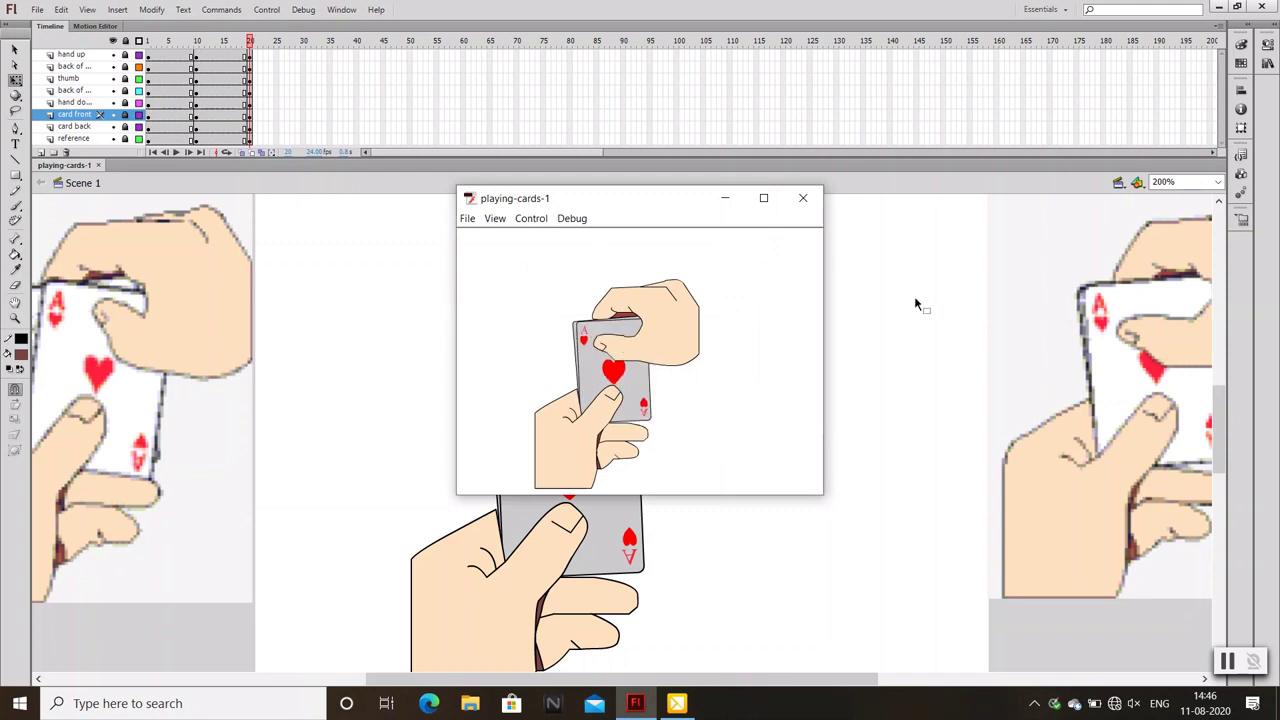
{"action": "left_click", "coordinate": [802, 198]}
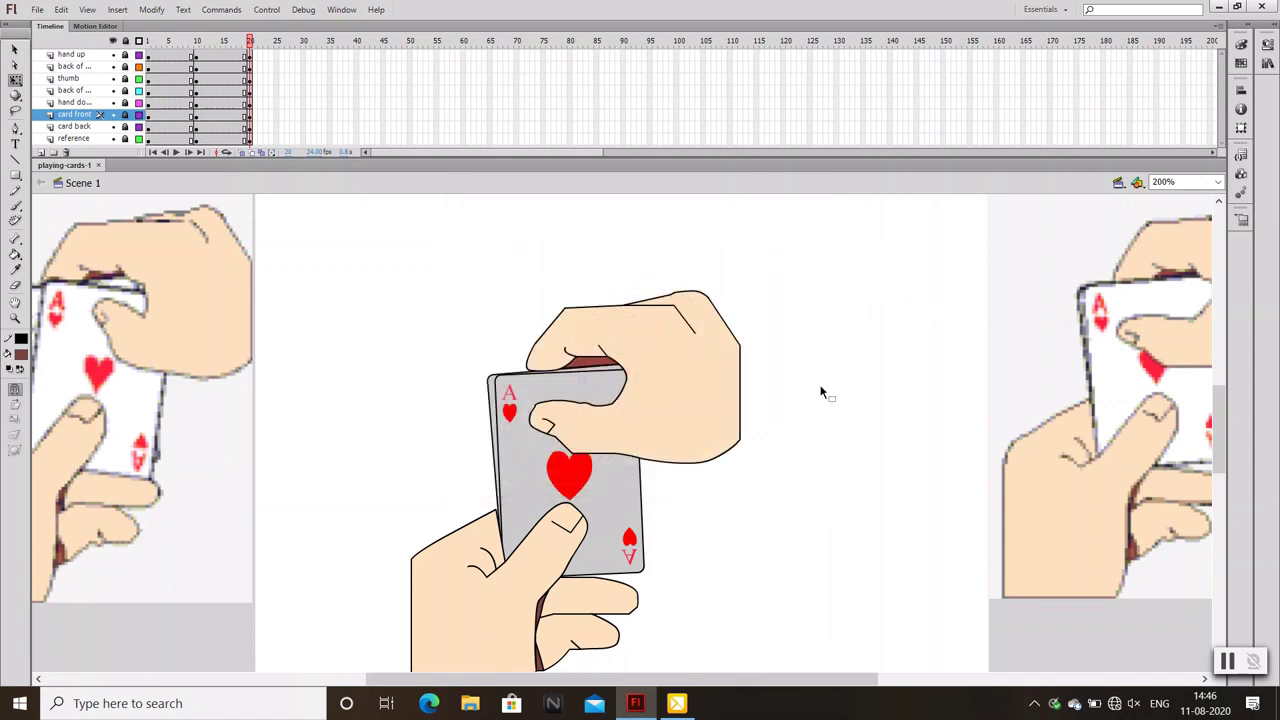